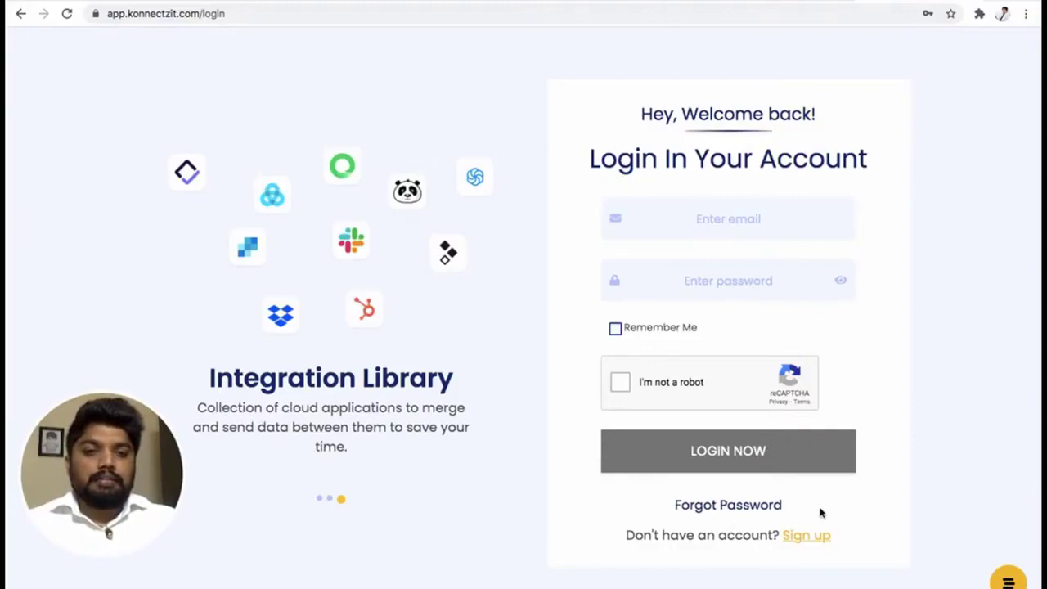
Sign up with the saved email address, pass the reCAPTCHA check and continue to password creation.
{"action": "left_click", "coordinate": [807, 534]}
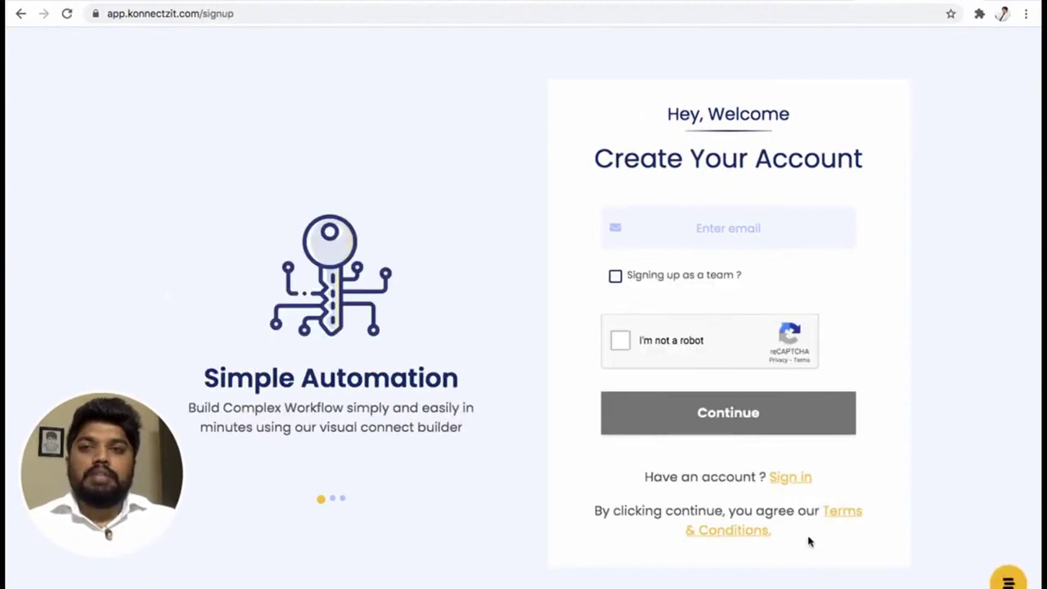
{"action": "left_click", "coordinate": [689, 228]}
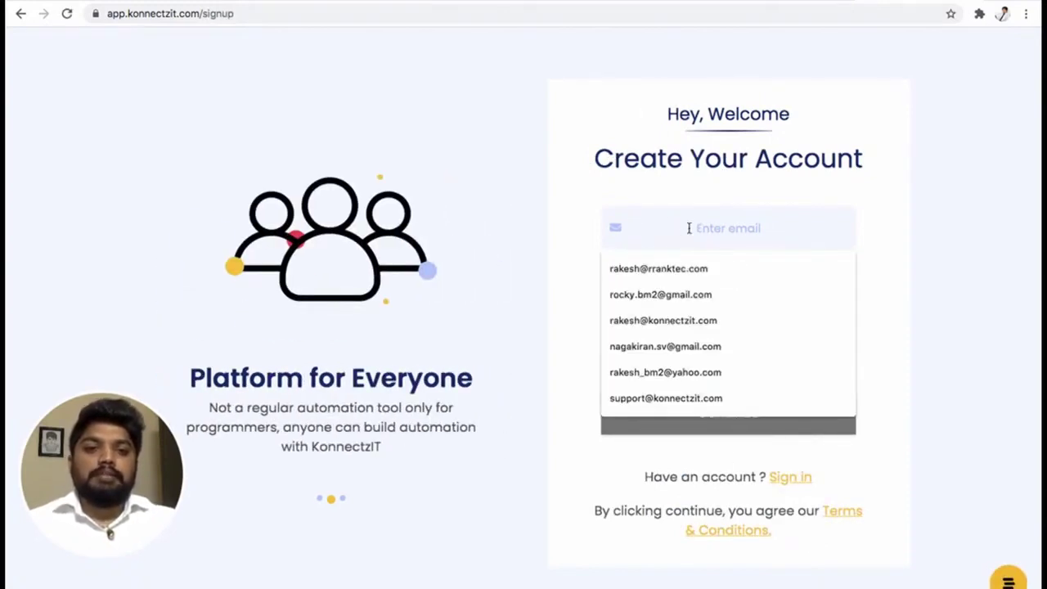
{"action": "left_click", "coordinate": [687, 295]}
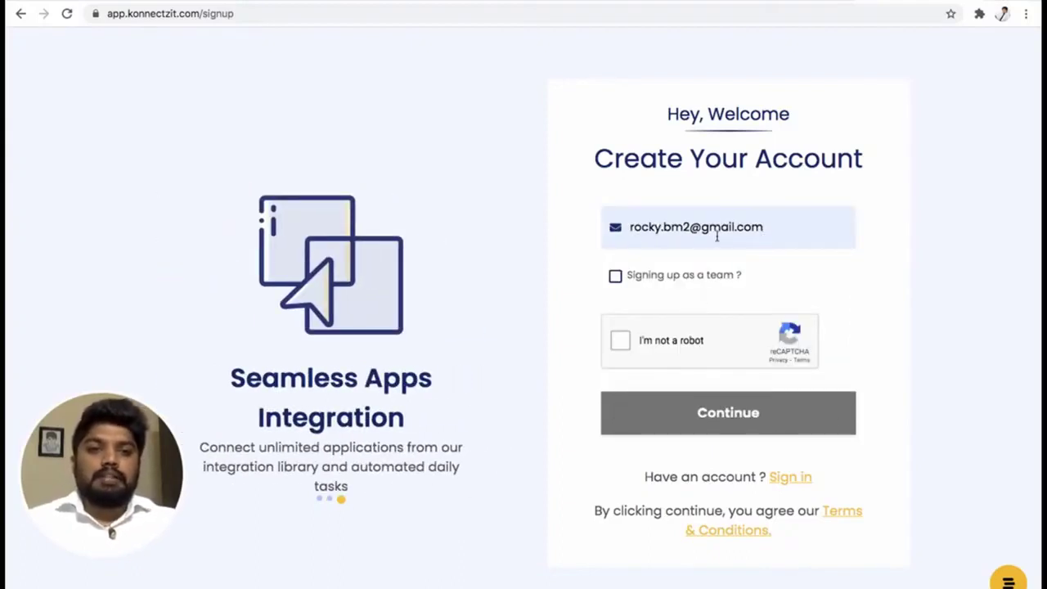
{"action": "left_click", "coordinate": [621, 342]}
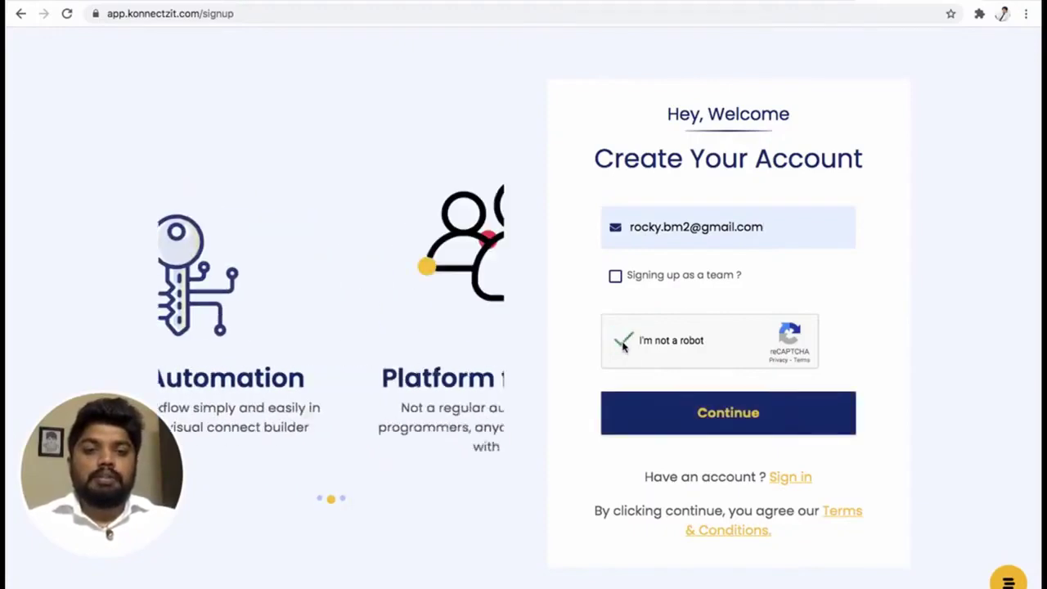
{"action": "left_click", "coordinate": [739, 417]}
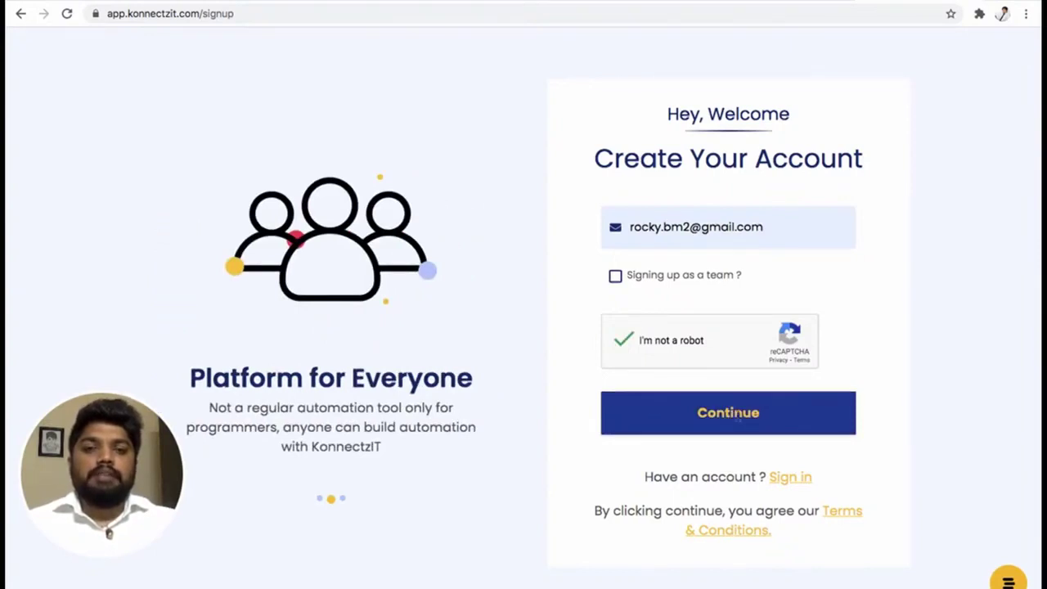
{"action": "left_click", "coordinate": [706, 299]}
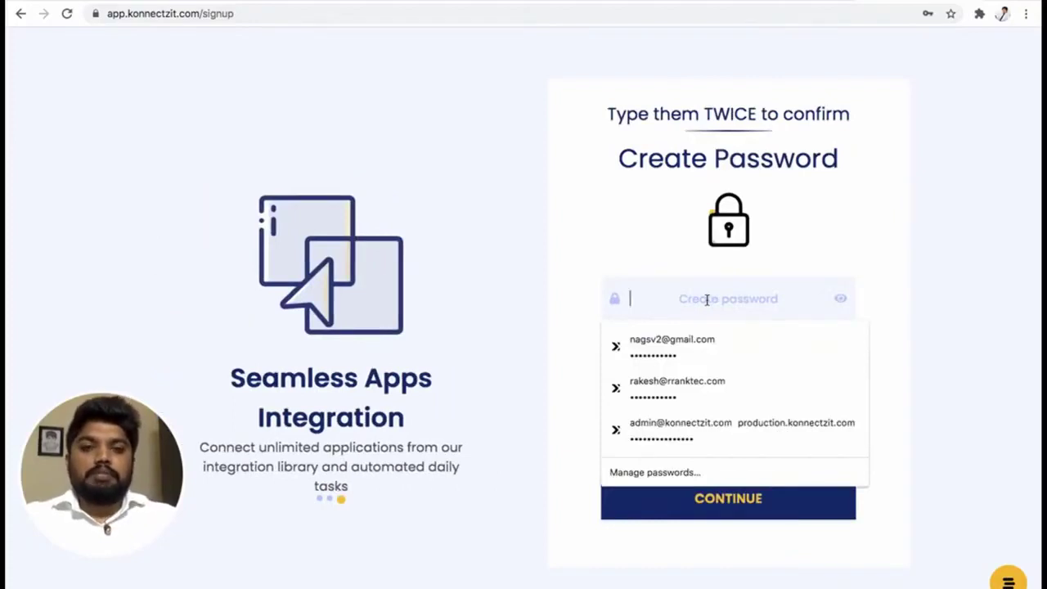
Create and confirm the account password, decline Chrome's update-password prompt, and go to Gmail.
{"action": "type", "text": "•••••"}
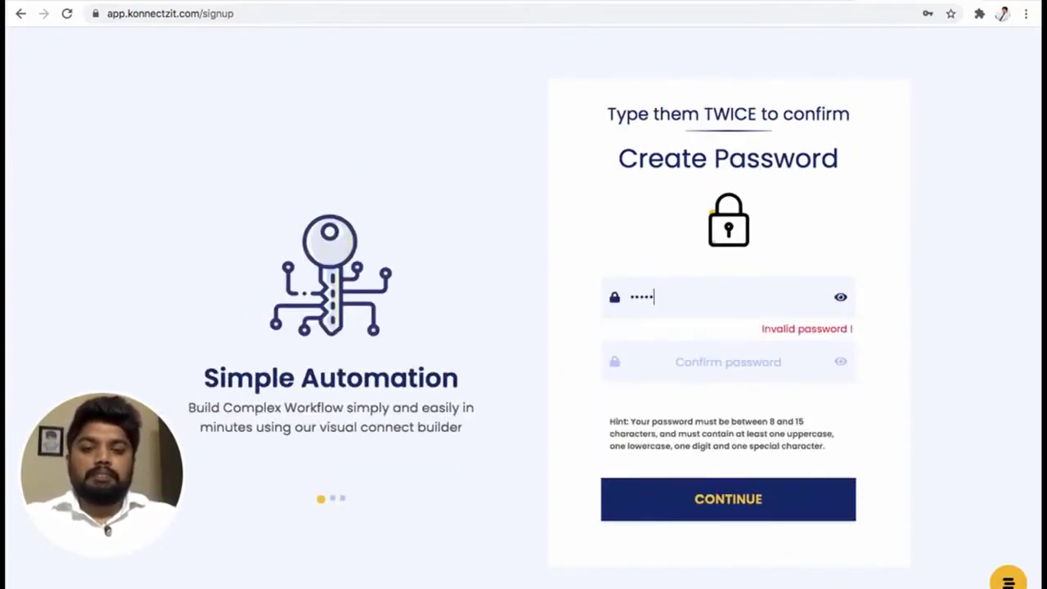
{"action": "type", "text": "•••••"}
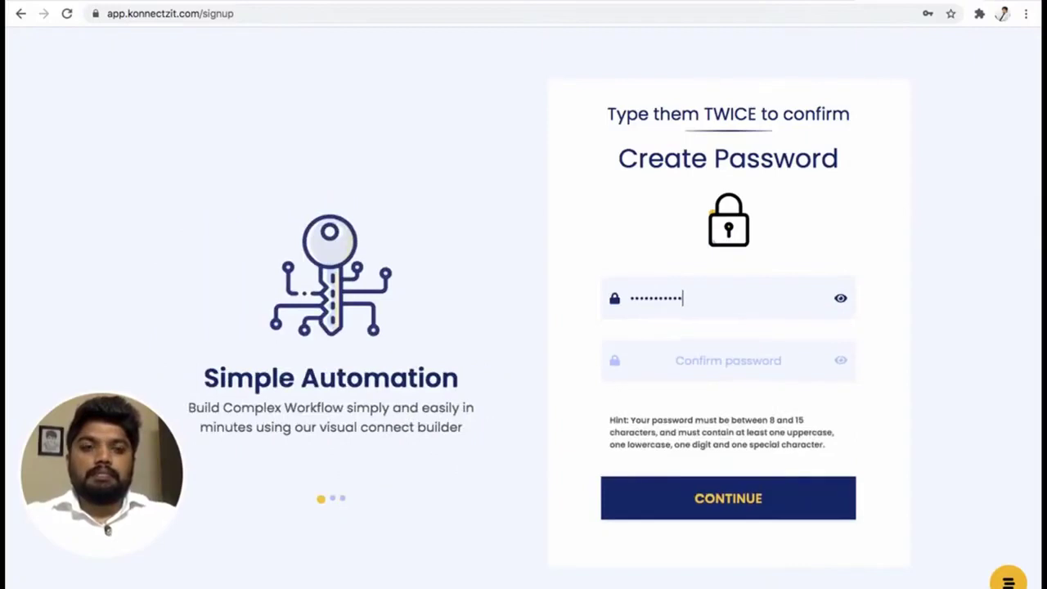
{"action": "left_click", "coordinate": [718, 360]}
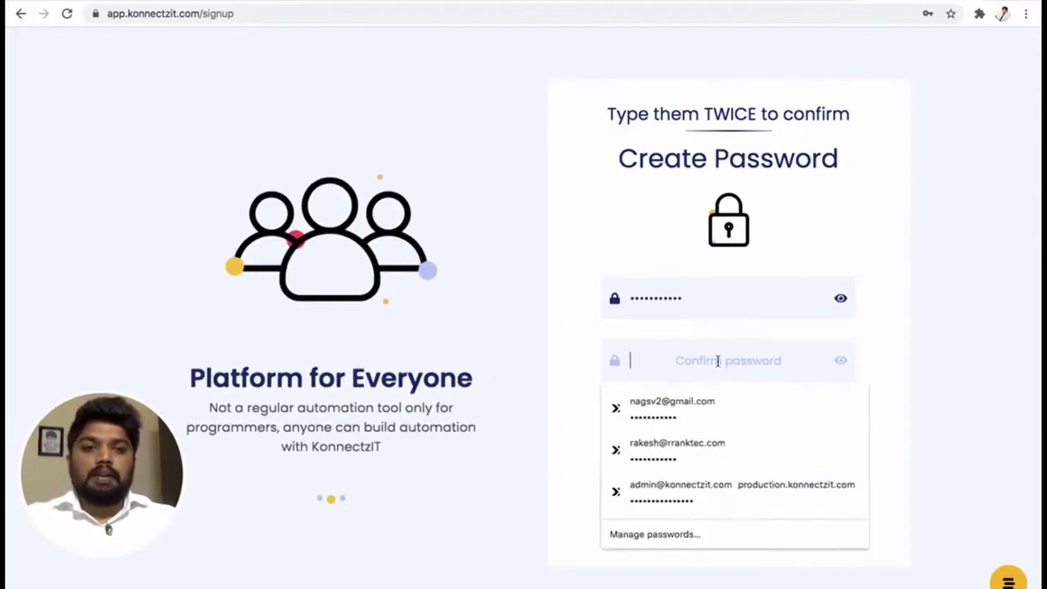
{"action": "type", "text": "••"}
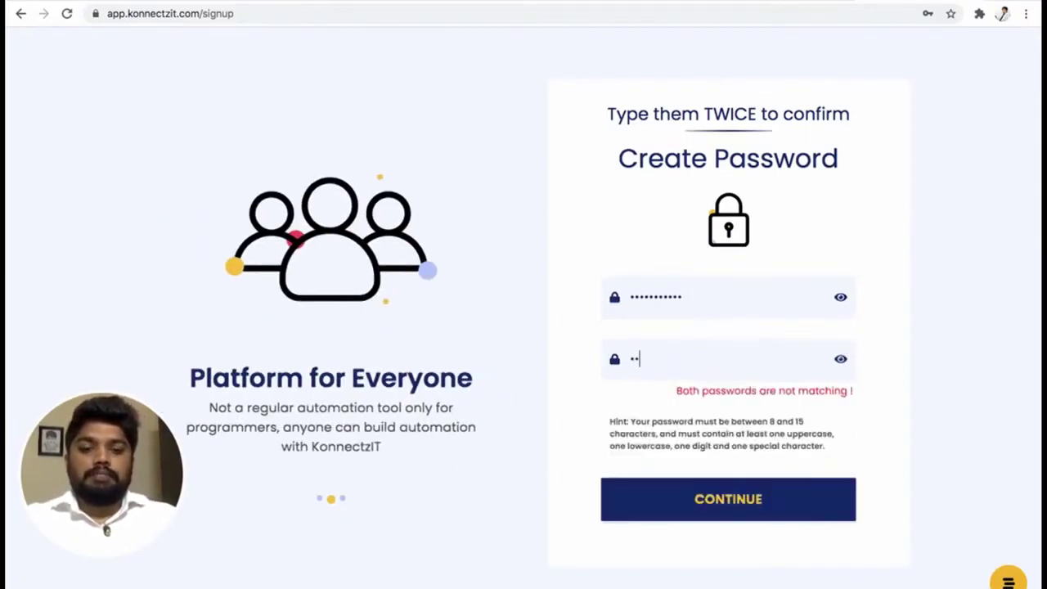
{"action": "type", "text": "••••••"}
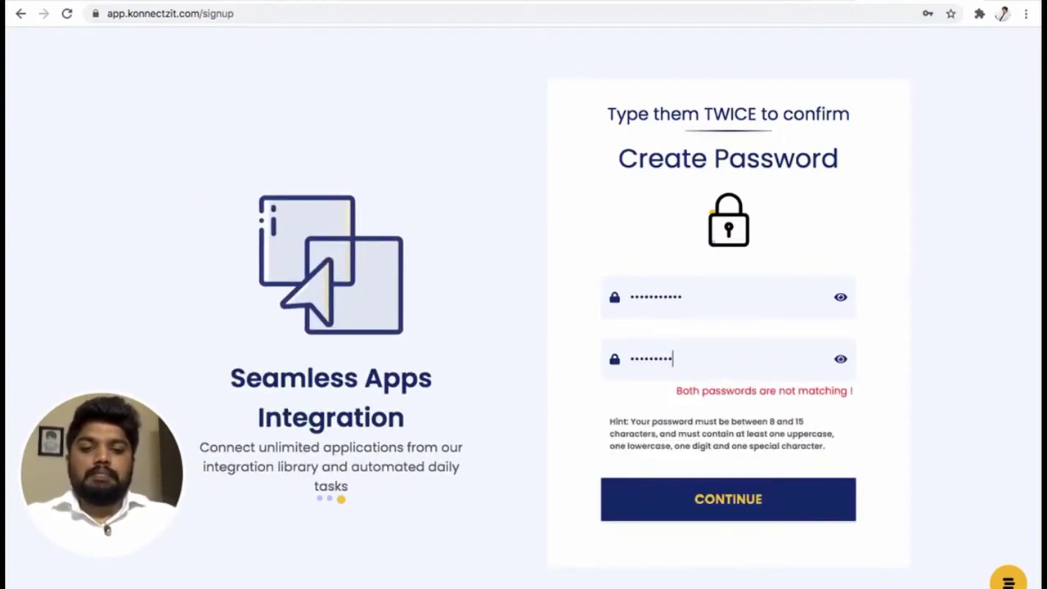
{"action": "type", "text": "••"}
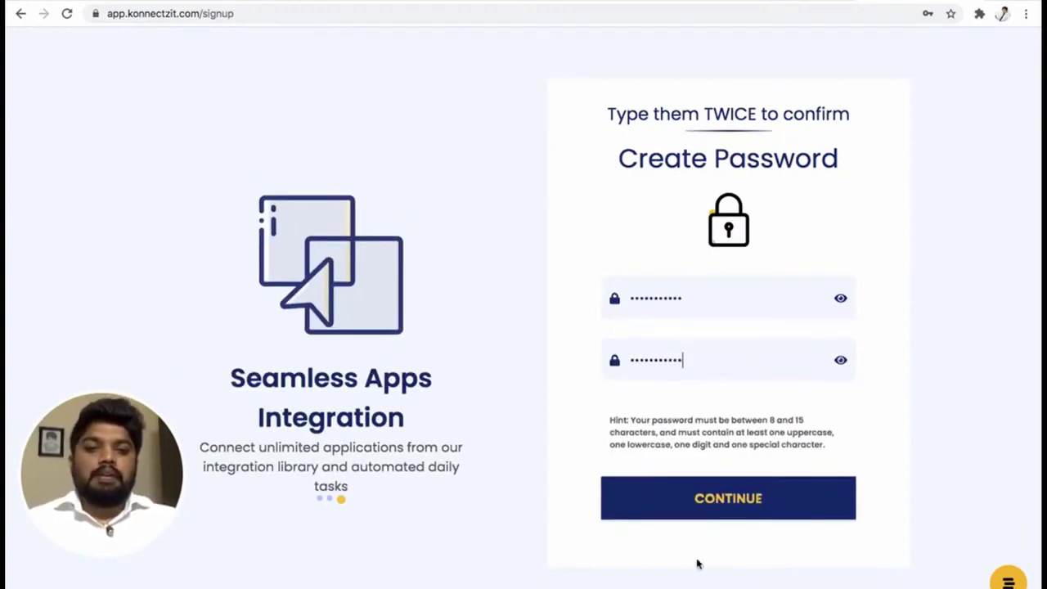
{"action": "left_click", "coordinate": [720, 511]}
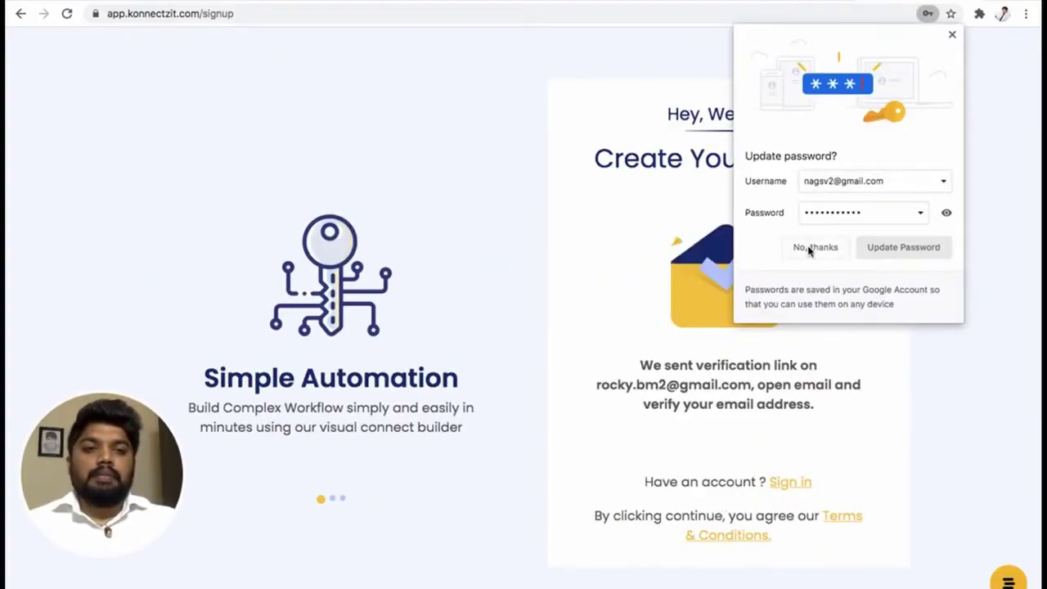
{"action": "left_click", "coordinate": [840, 248]}
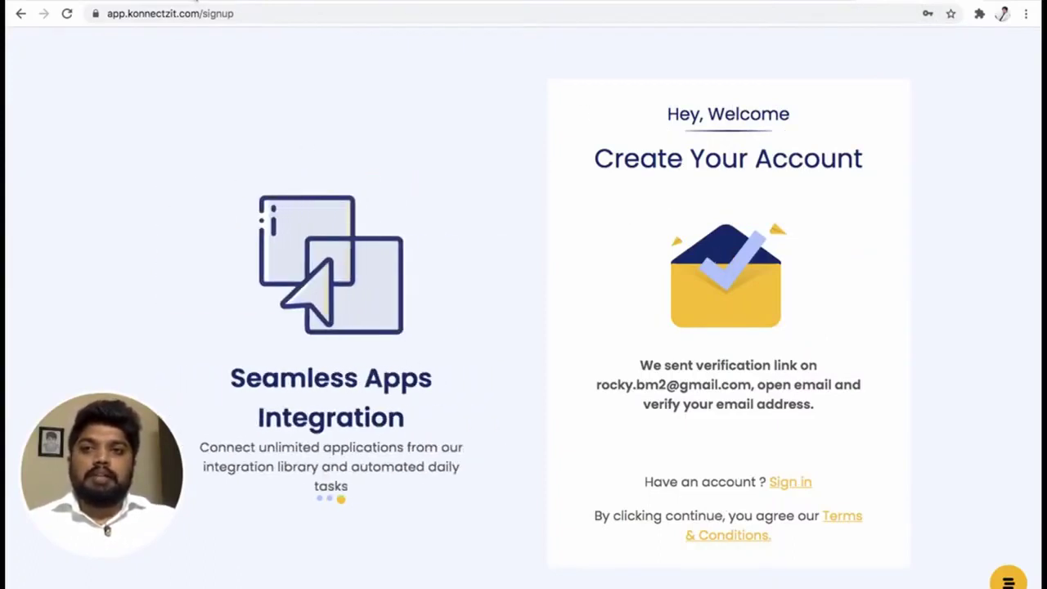
{"action": "left_click", "coordinate": [196, 3]}
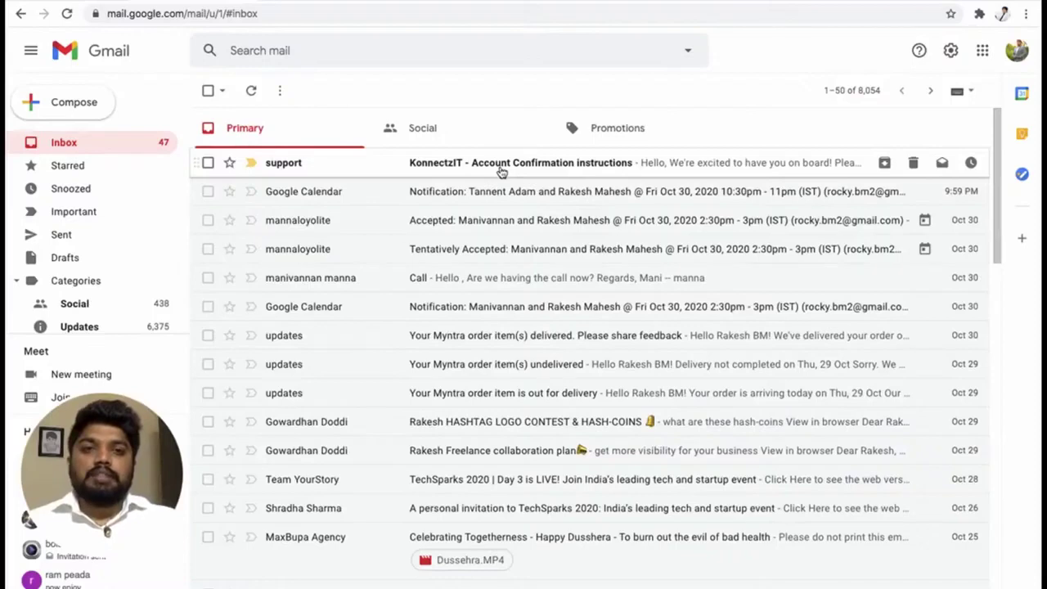
Open the 'KonnectzIT - Account Confirmation instructions' email and follow its Confirm Account link.
{"action": "left_click", "coordinate": [534, 163]}
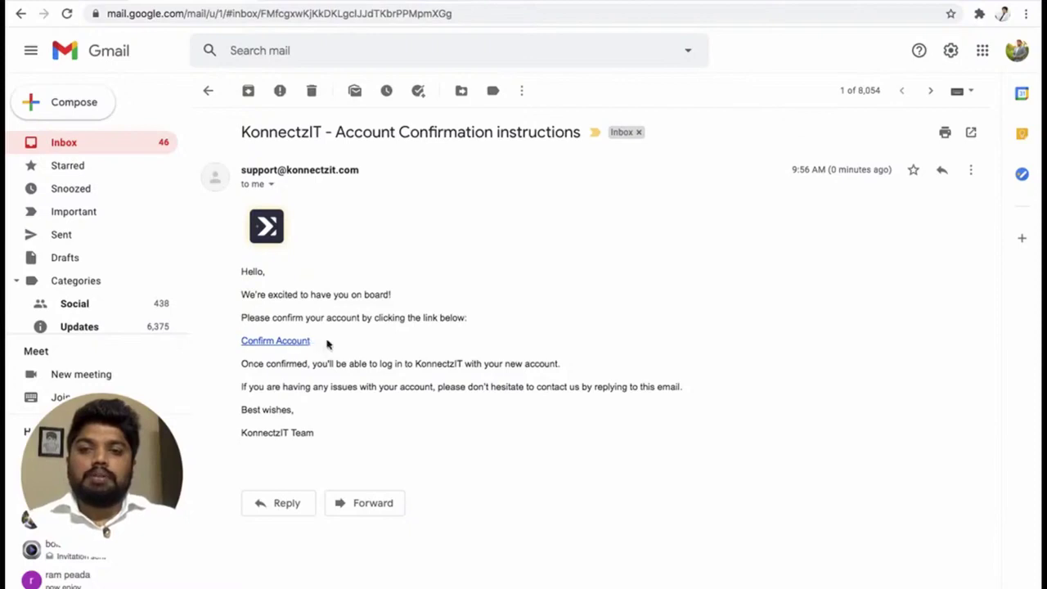
{"action": "left_click", "coordinate": [284, 344]}
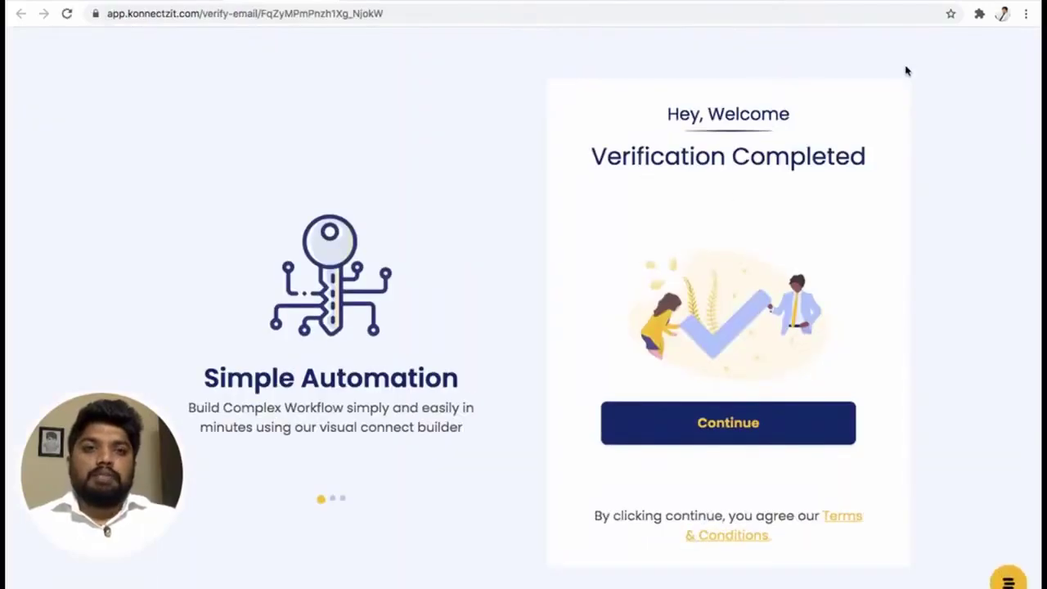
From Verification Completed, log in with the saved email, the account password and reCAPTCHA.
{"action": "left_click", "coordinate": [739, 421]}
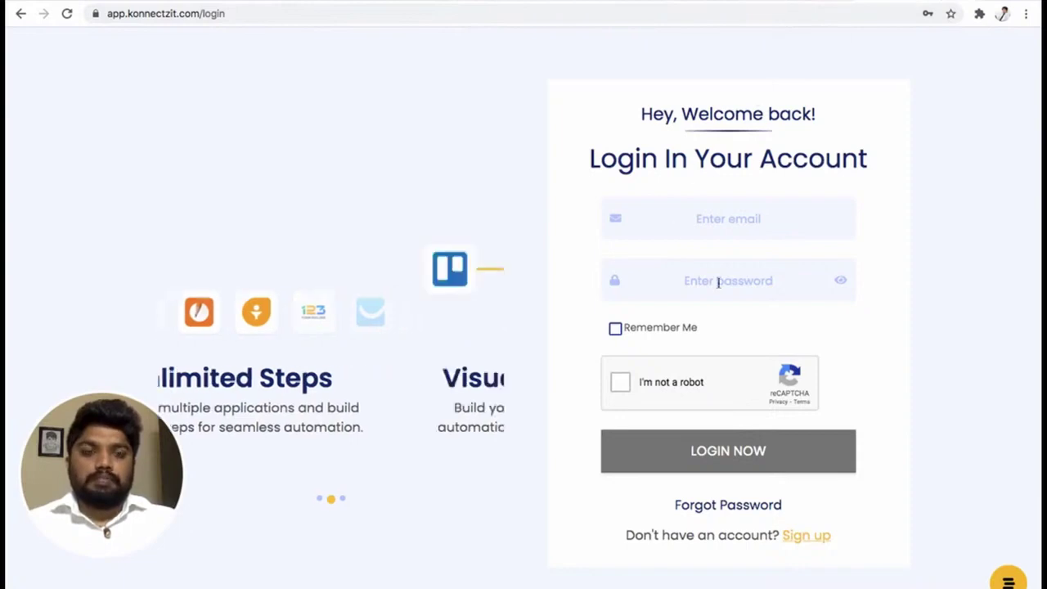
{"action": "left_click", "coordinate": [720, 215]}
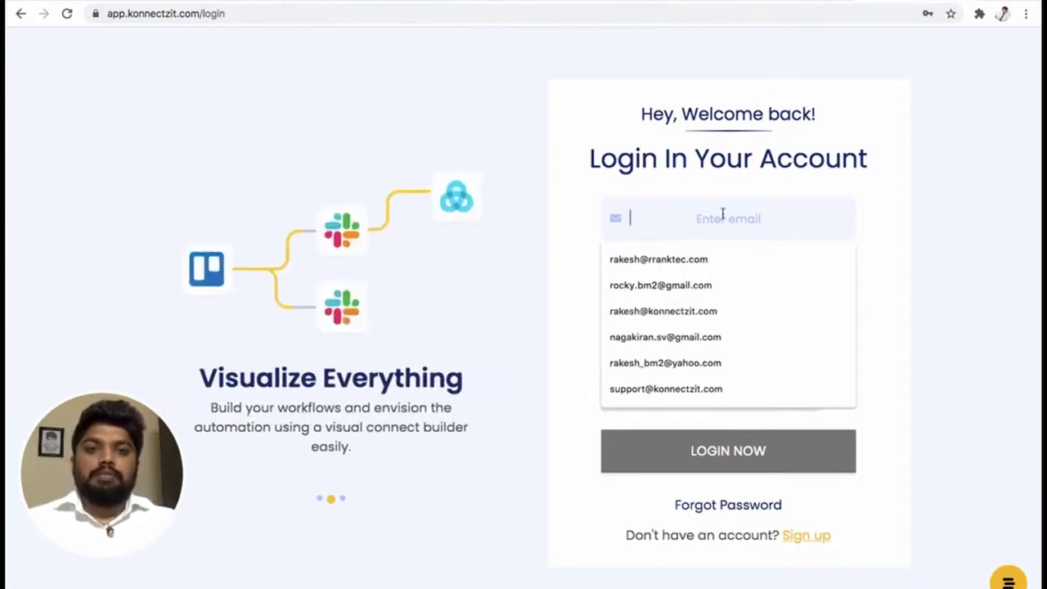
{"action": "left_click", "coordinate": [685, 288]}
{"action": "left_click", "coordinate": [685, 290]}
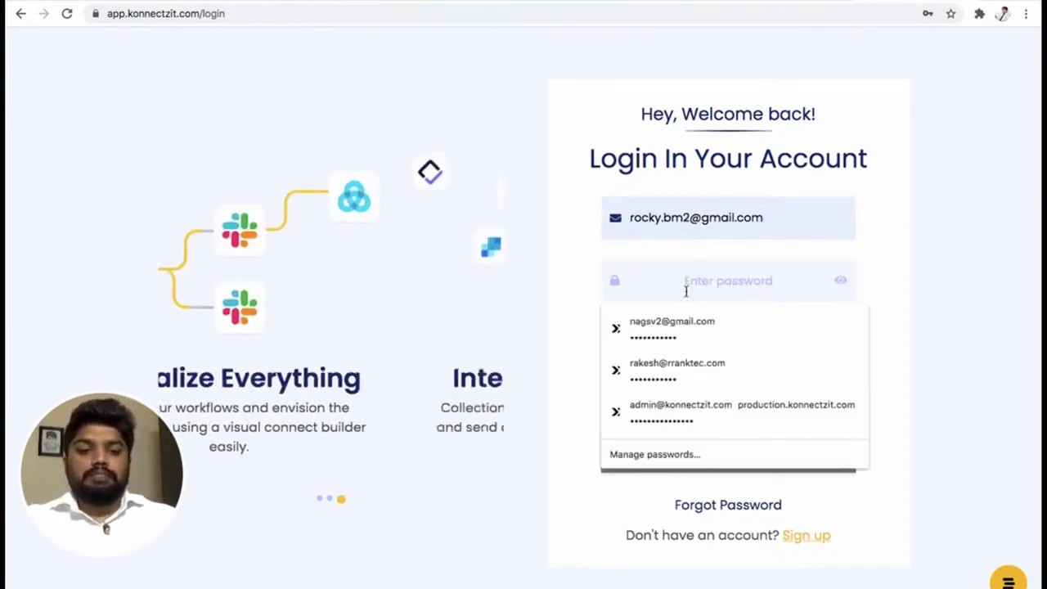
{"action": "type", "text": "•••••"}
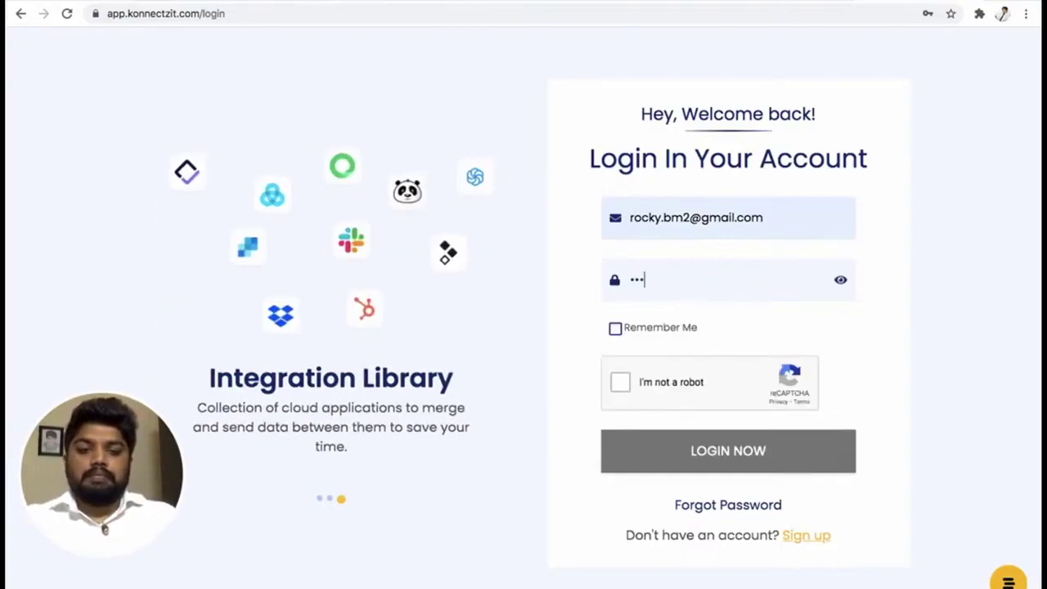
{"action": "type", "text": "•••••"}
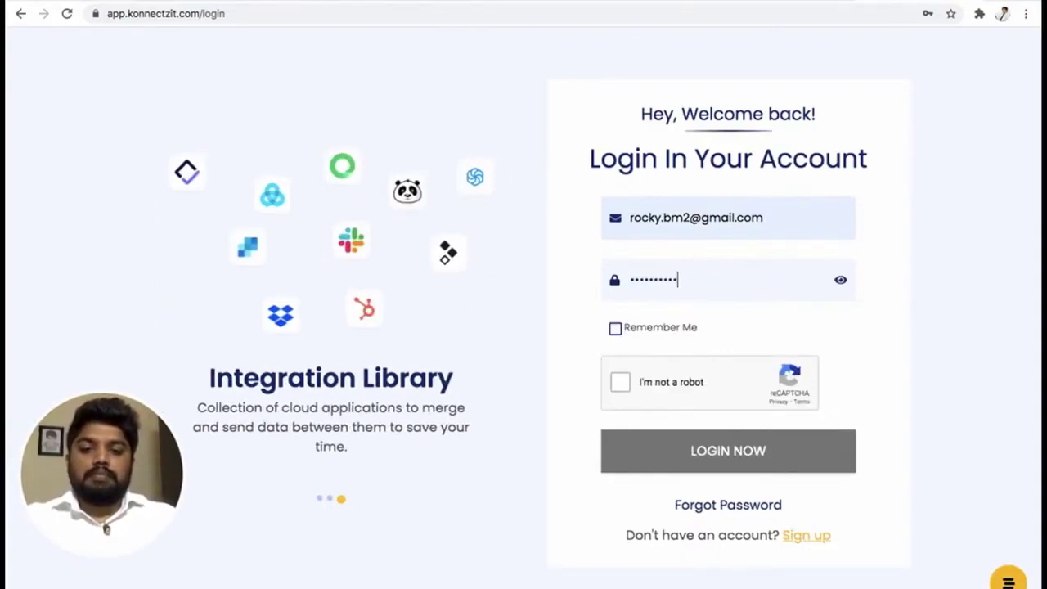
{"action": "left_click", "coordinate": [621, 382]}
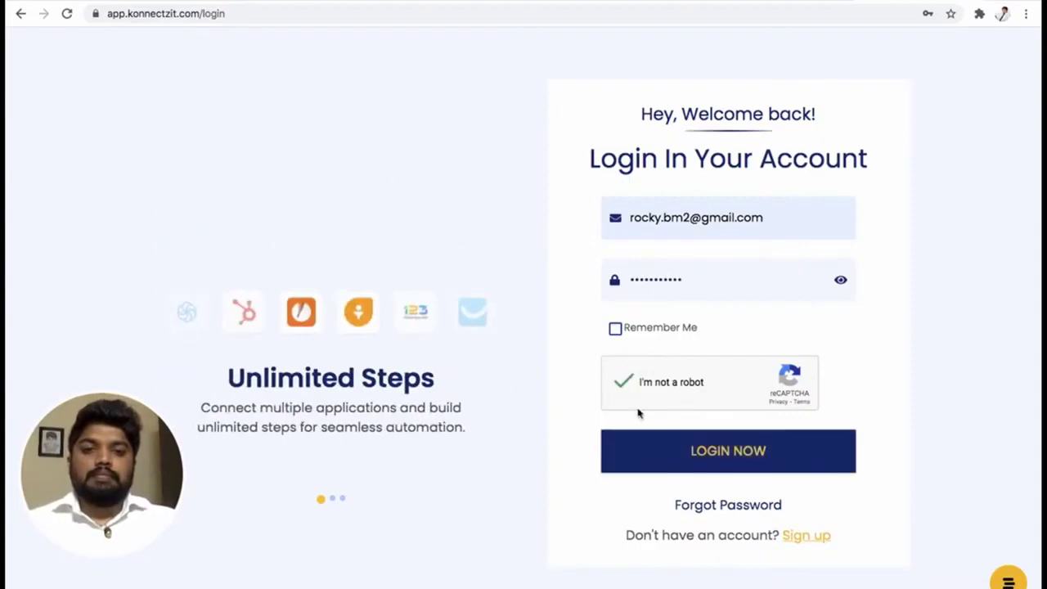
{"action": "left_click", "coordinate": [743, 450]}
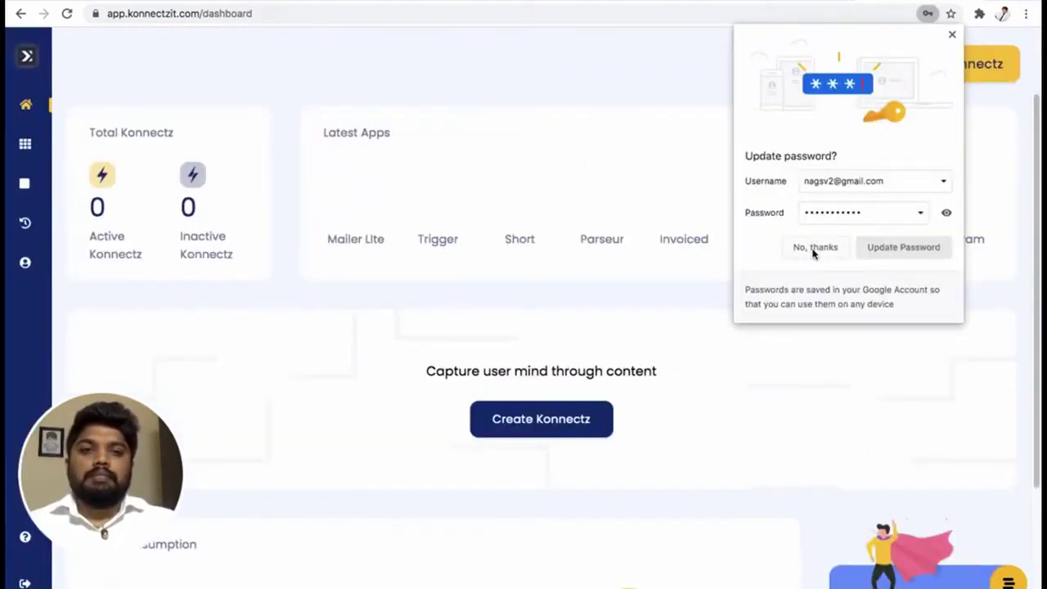
{"action": "left_click", "coordinate": [809, 247]}
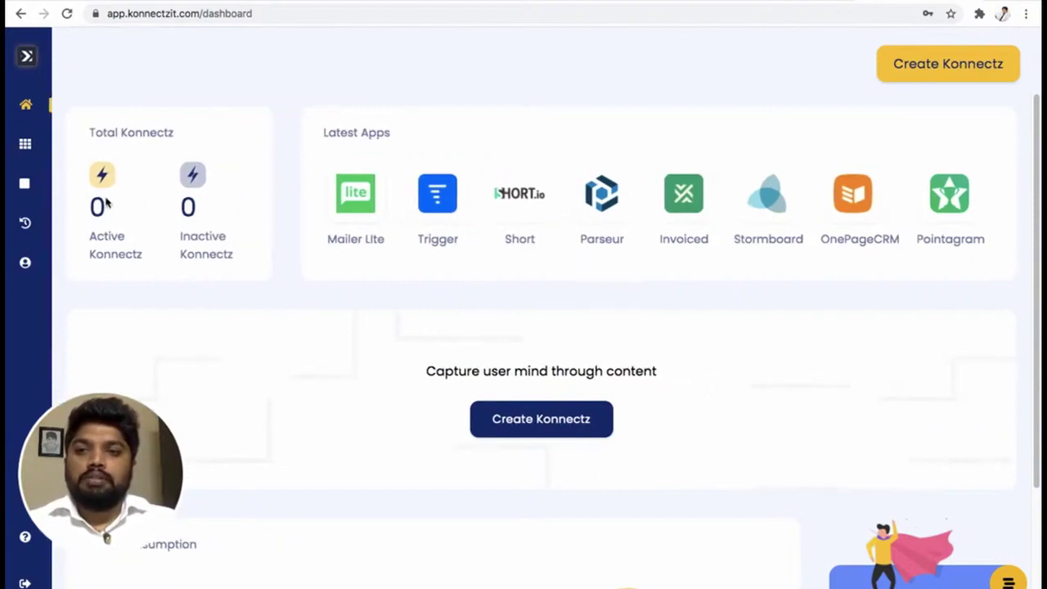
{"action": "left_click_drag", "start_coordinate": [91, 209], "coordinate": [187, 209]}
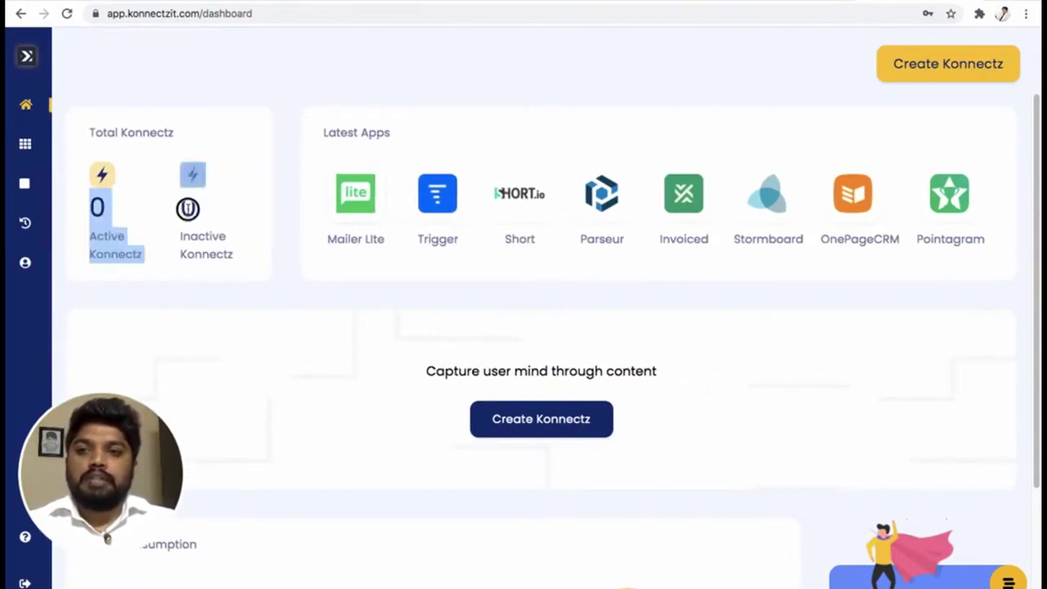
{"action": "left_click", "coordinate": [237, 209]}
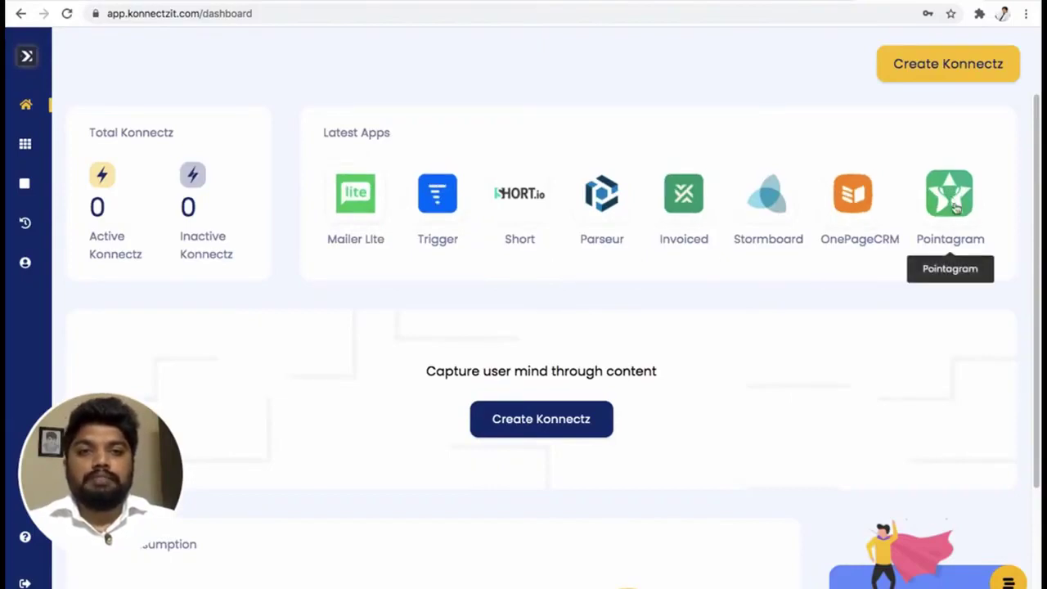
{"action": "scroll", "coordinate": [867, 291], "scroll_direction": "down", "scroll_amount": 1}
{"action": "scroll", "coordinate": [866, 292], "scroll_direction": "down", "scroll_amount": 2}
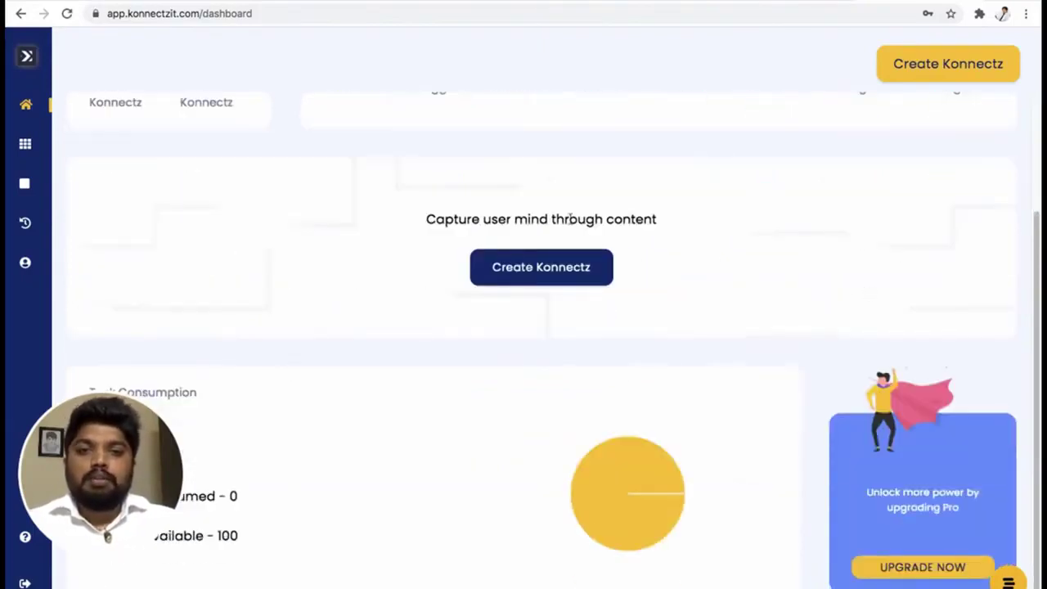
{"action": "scroll", "coordinate": [538, 201], "scroll_direction": "up", "scroll_amount": 1}
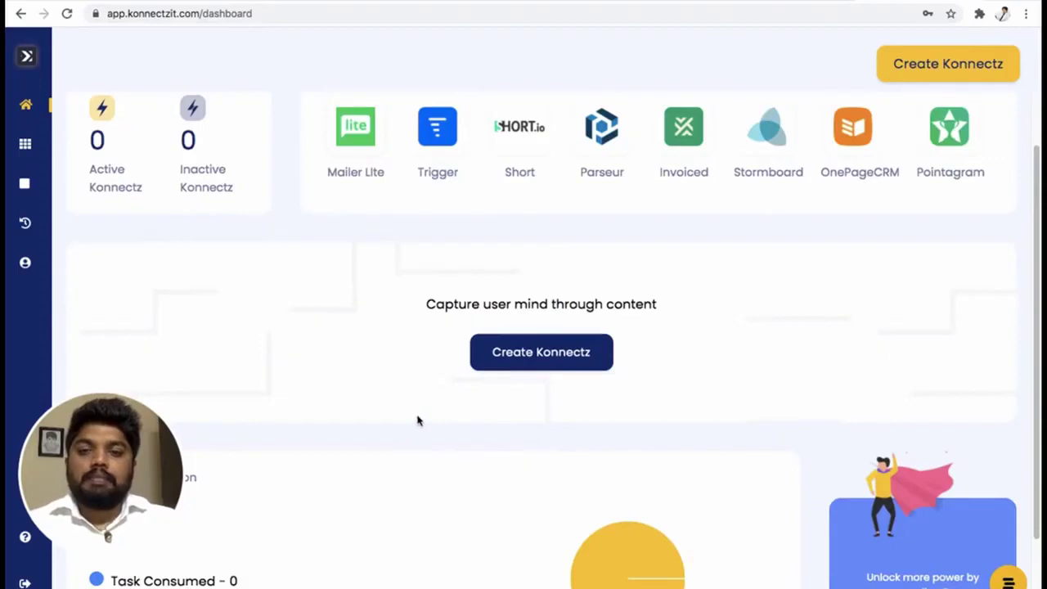
{"action": "scroll", "coordinate": [417, 421], "scroll_direction": "down", "scroll_amount": 2}
{"action": "mouse_move", "coordinate": [118, 462]}
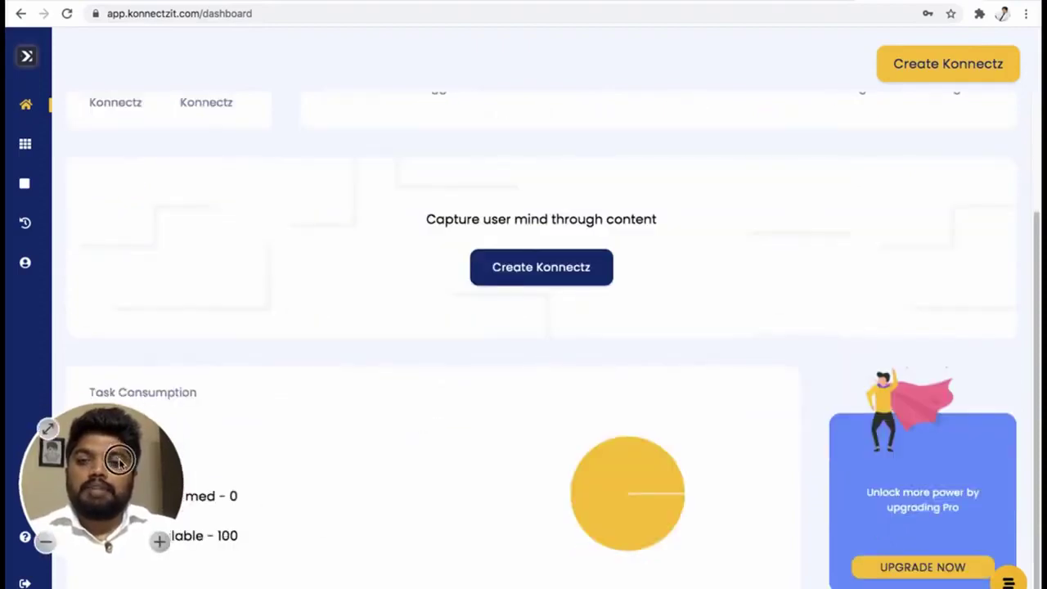
{"action": "left_click_drag", "start_coordinate": [119, 462], "coordinate": [936, 507]}
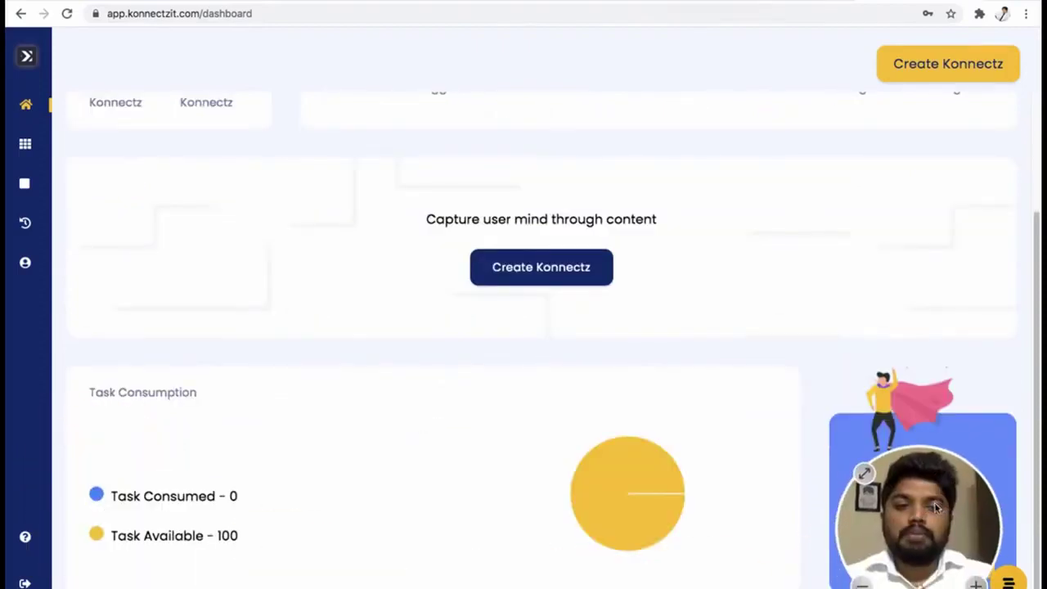
{"action": "left_click", "coordinate": [233, 495]}
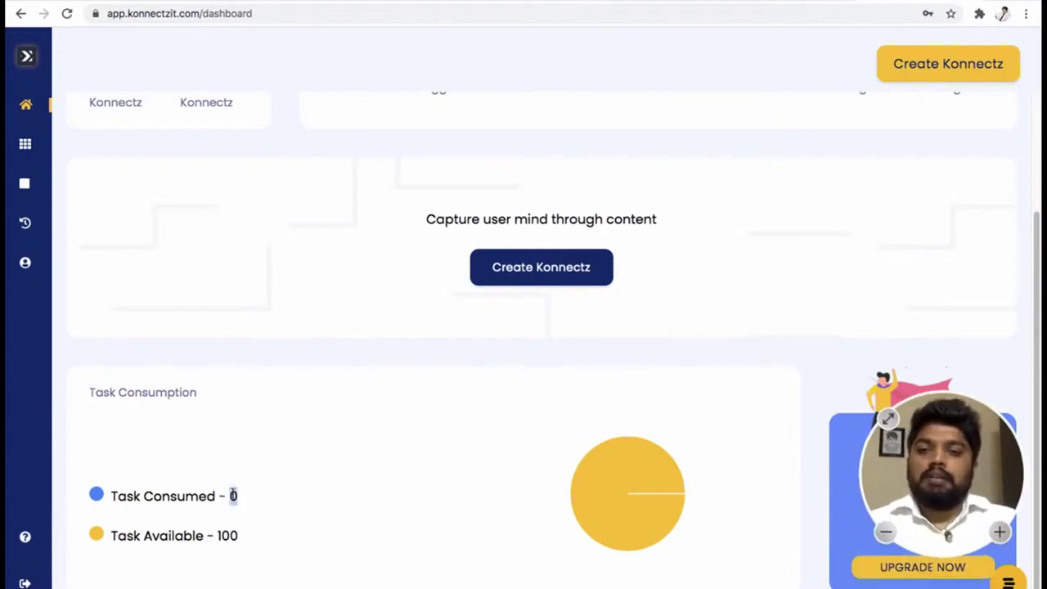
{"action": "left_click", "coordinate": [231, 536]}
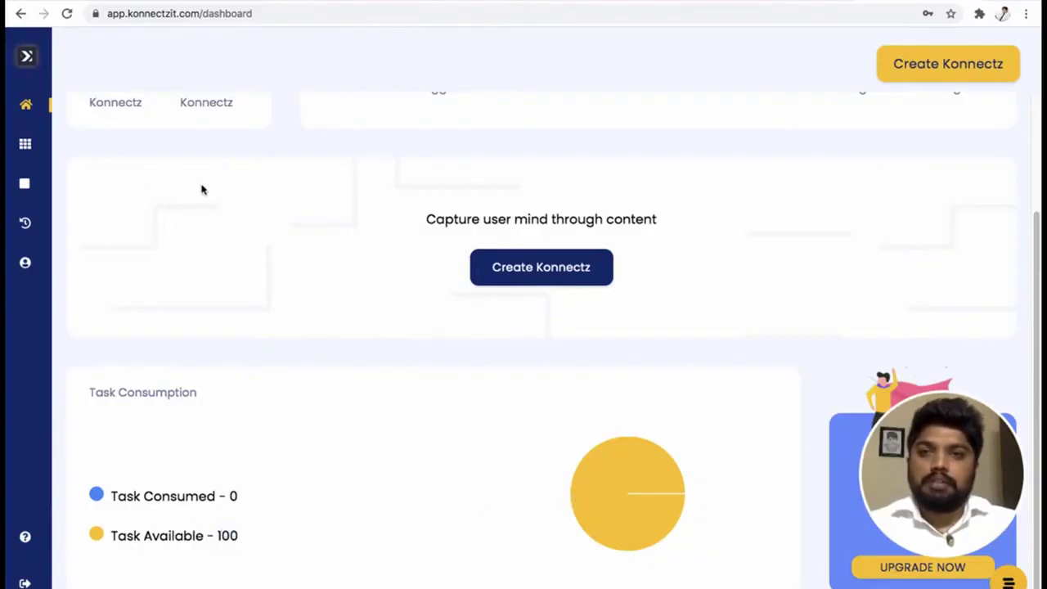
{"action": "scroll", "coordinate": [507, 274], "scroll_direction": "up", "scroll_amount": 2}
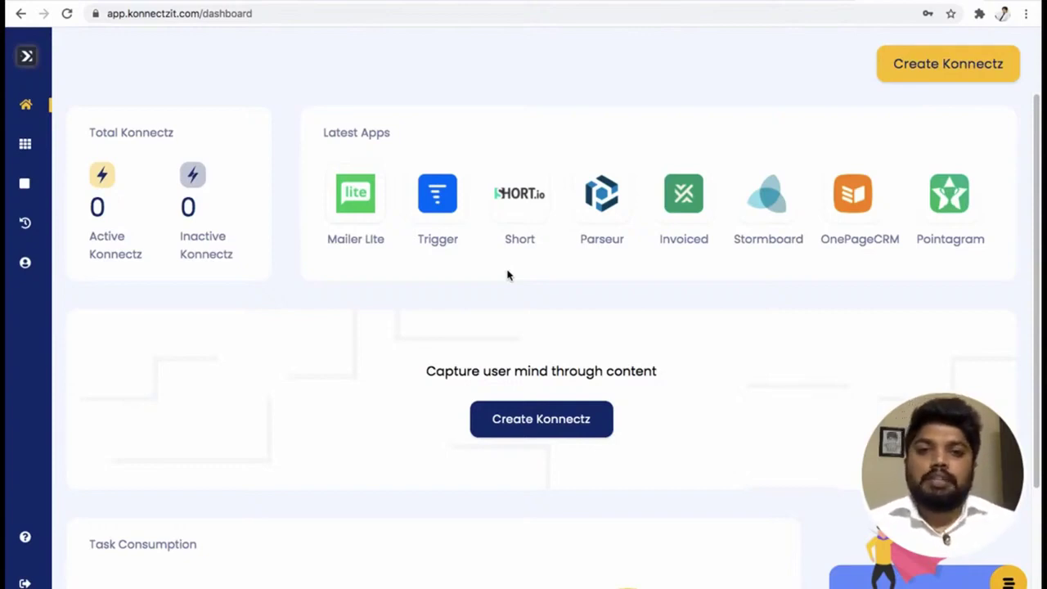
{"action": "mouse_move", "coordinate": [58, 143]}
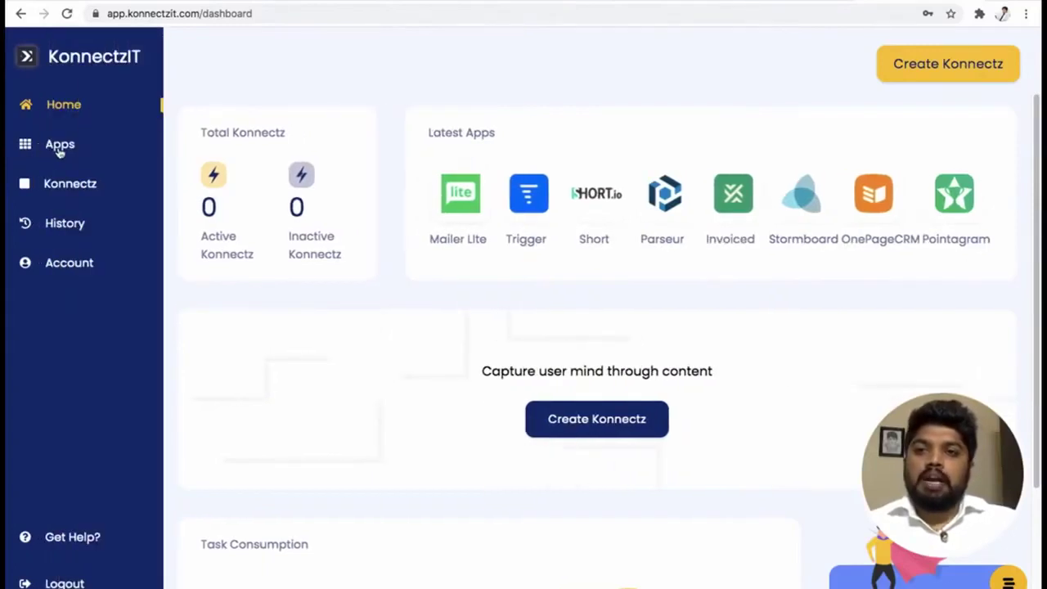
Go to the Apps page and choose the Gmail tile in the Authorize Now list.
{"action": "left_click", "coordinate": [59, 149]}
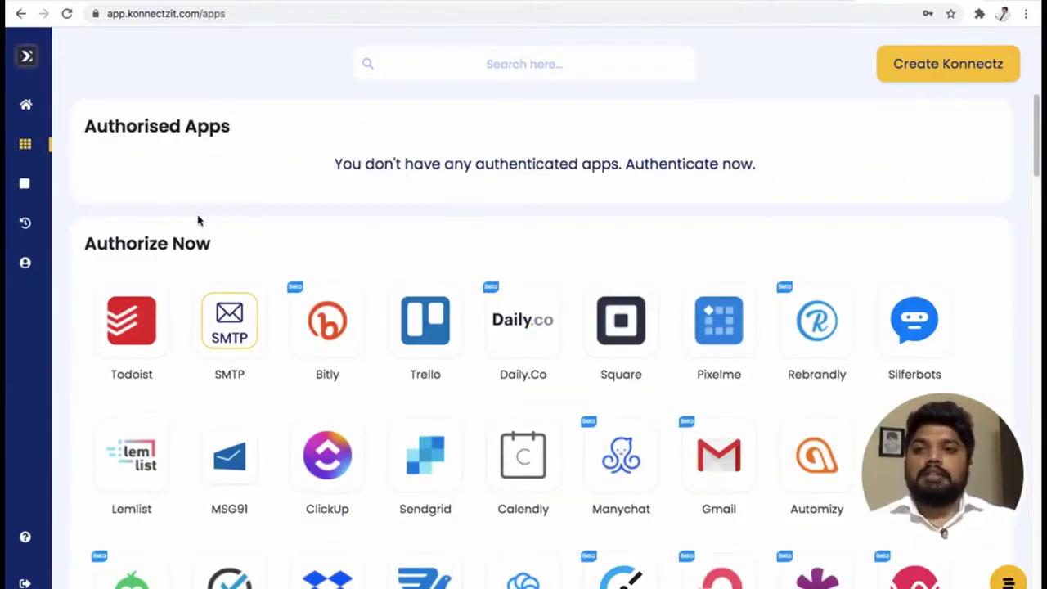
{"action": "scroll", "coordinate": [902, 227], "scroll_direction": "down", "scroll_amount": 1}
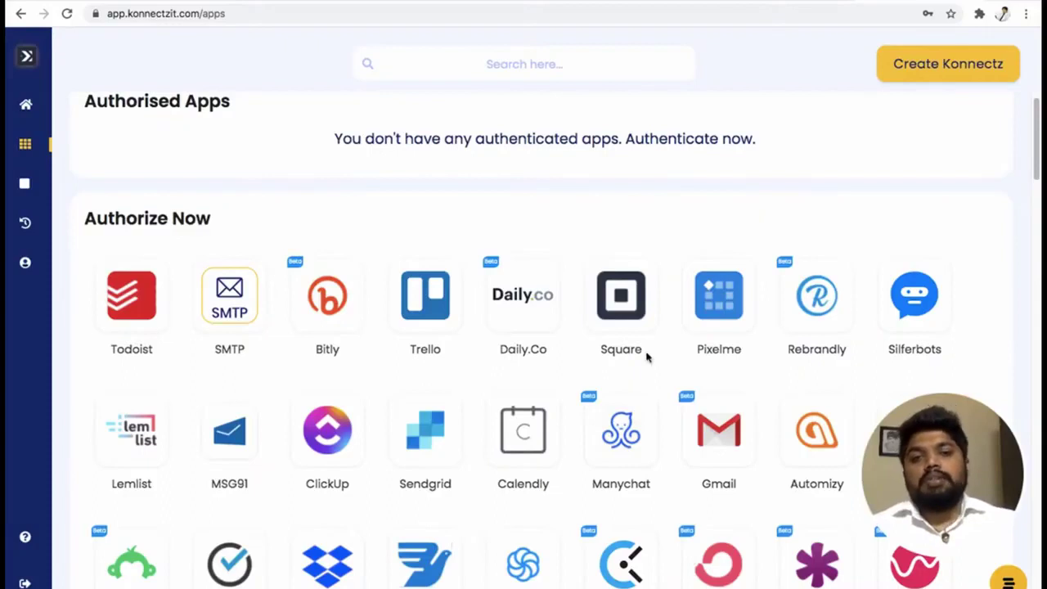
{"action": "scroll", "coordinate": [546, 329], "scroll_direction": "down", "scroll_amount": 2}
{"action": "scroll", "coordinate": [579, 338], "scroll_direction": "down", "scroll_amount": 1}
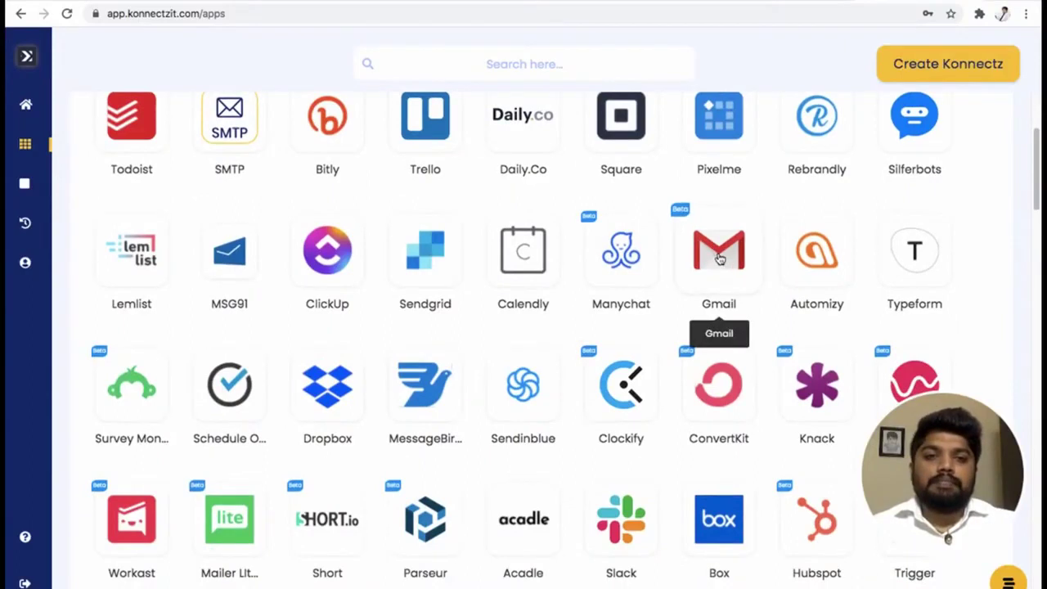
{"action": "left_click", "coordinate": [721, 259]}
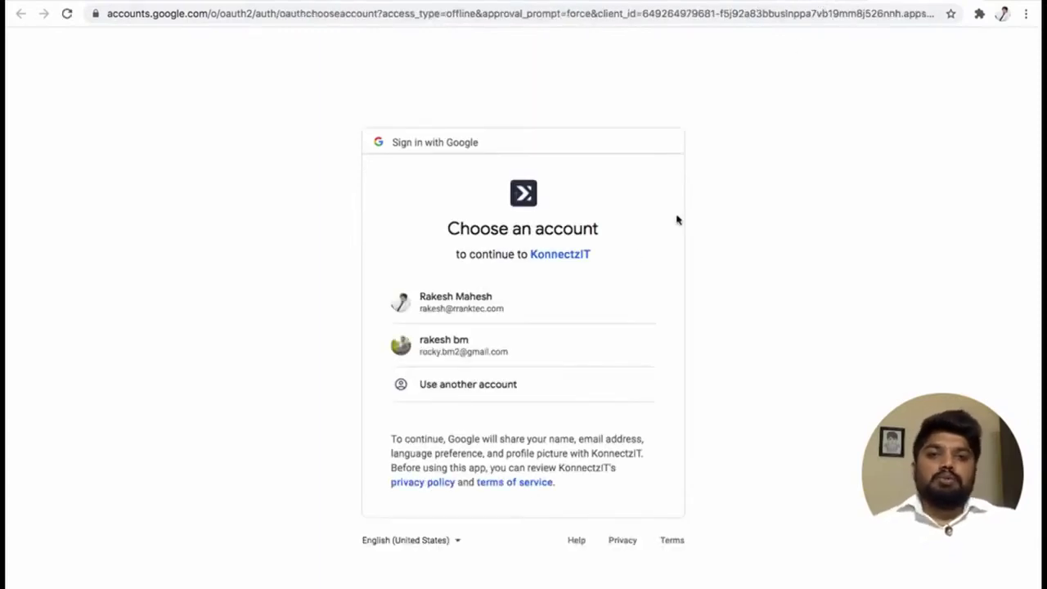
Choose the second Google account and allow KonnectzIT access to it.
{"action": "left_click", "coordinate": [490, 353]}
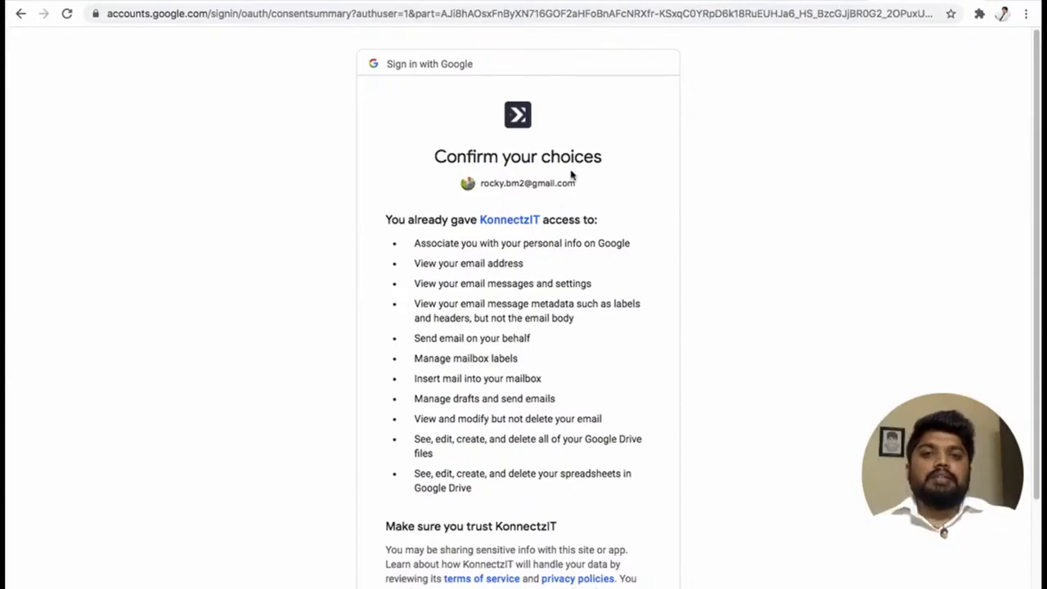
{"action": "scroll", "coordinate": [602, 260], "scroll_direction": "down", "scroll_amount": 3}
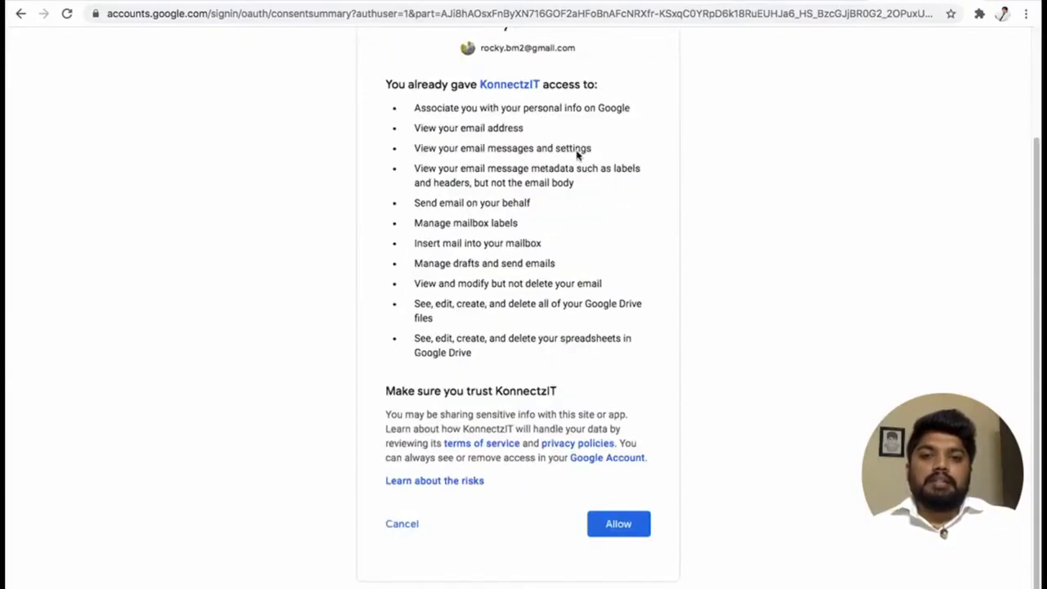
{"action": "scroll", "coordinate": [563, 350], "scroll_direction": "up", "scroll_amount": 3}
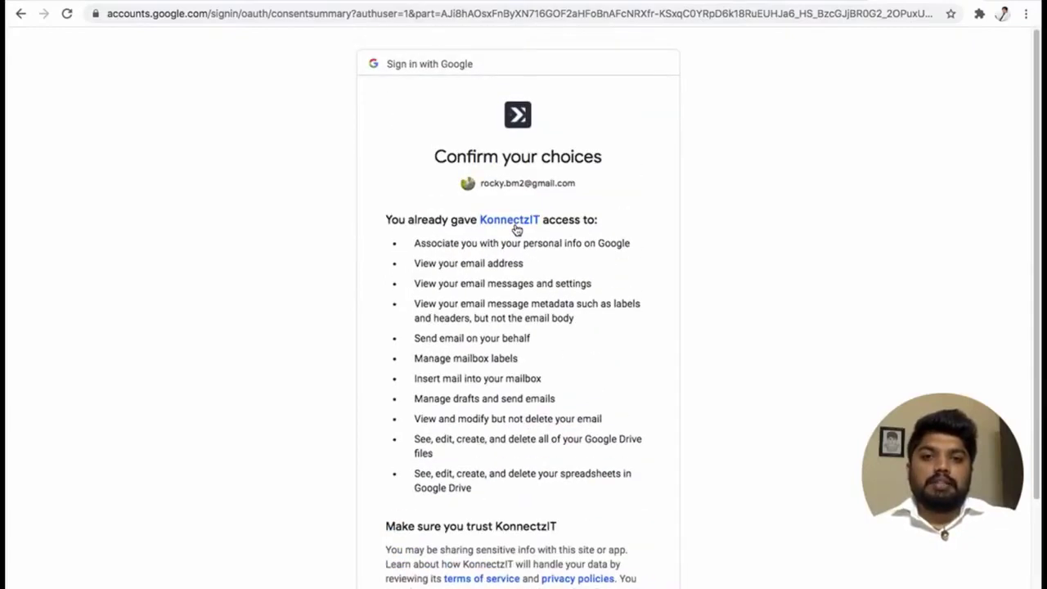
{"action": "scroll", "coordinate": [584, 458], "scroll_direction": "down", "scroll_amount": 3}
{"action": "left_click", "coordinate": [619, 512]}
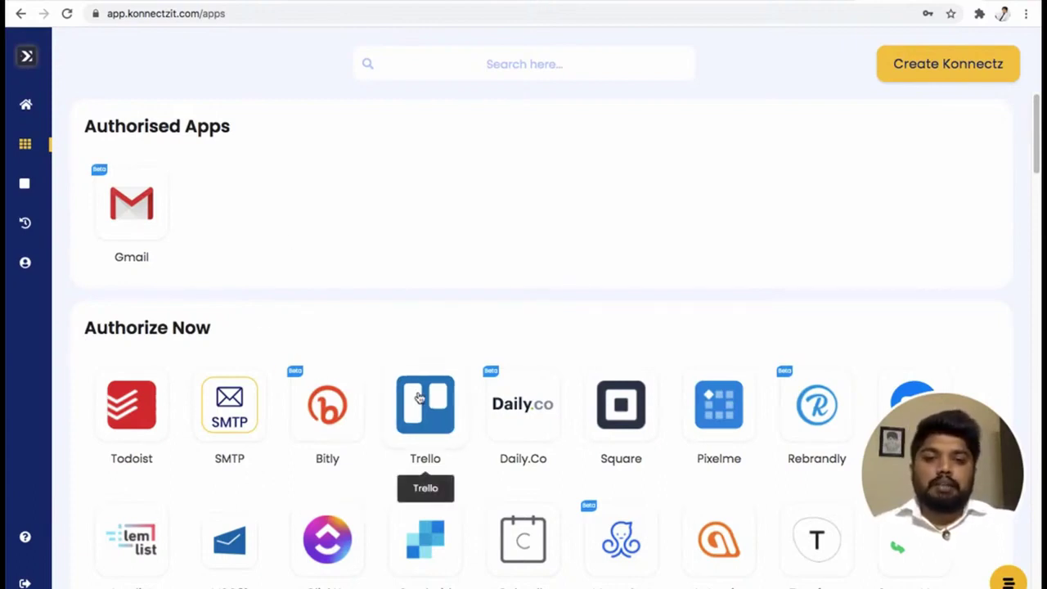
{"action": "scroll", "coordinate": [544, 311], "scroll_direction": "down", "scroll_amount": 1}
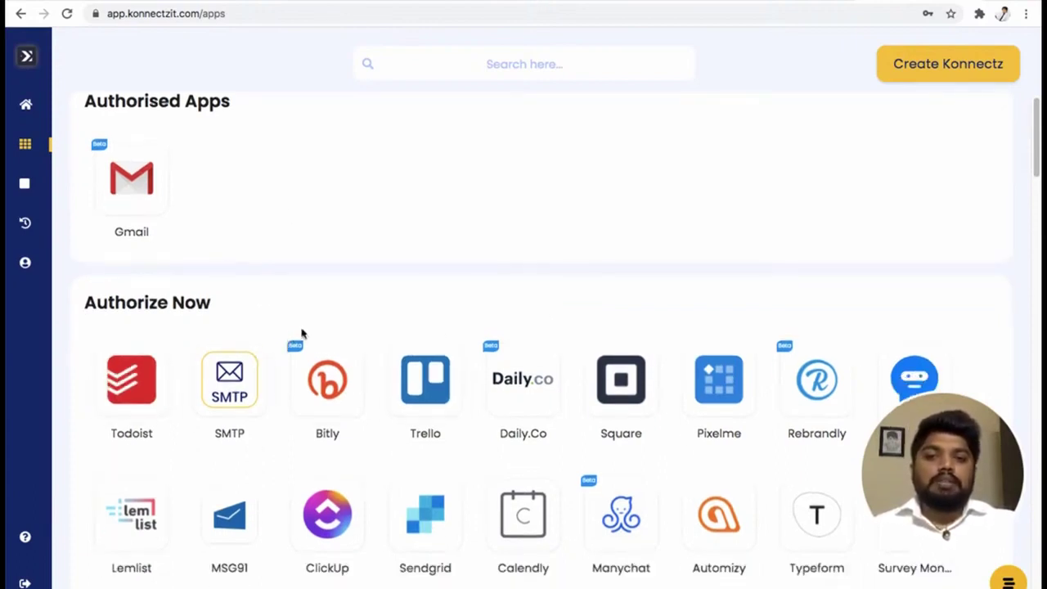
{"action": "scroll", "coordinate": [530, 287], "scroll_direction": "up", "scroll_amount": 1}
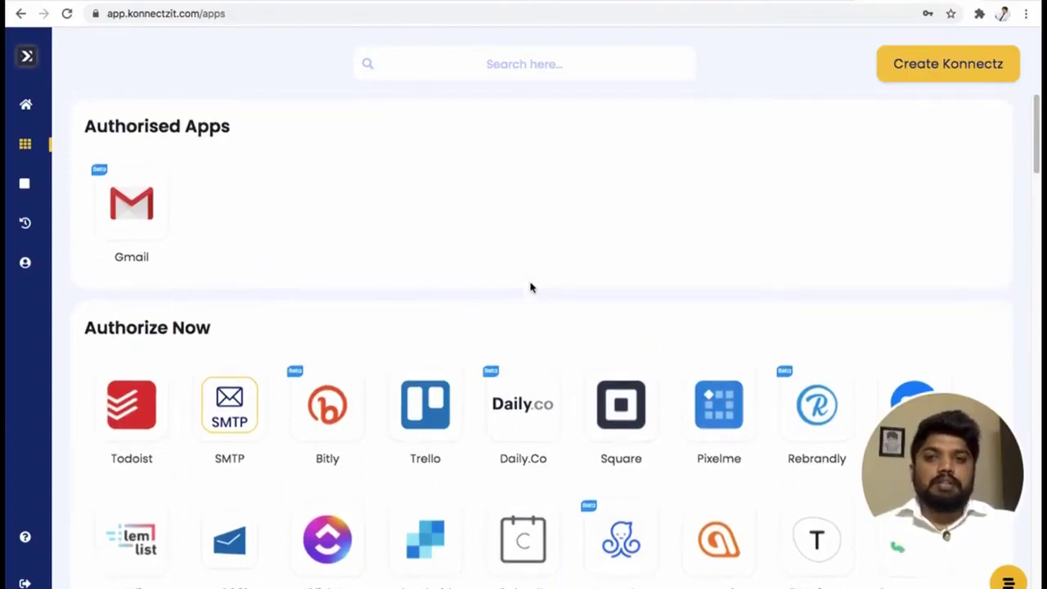
{"action": "scroll", "coordinate": [530, 287], "scroll_direction": "down", "scroll_amount": 4}
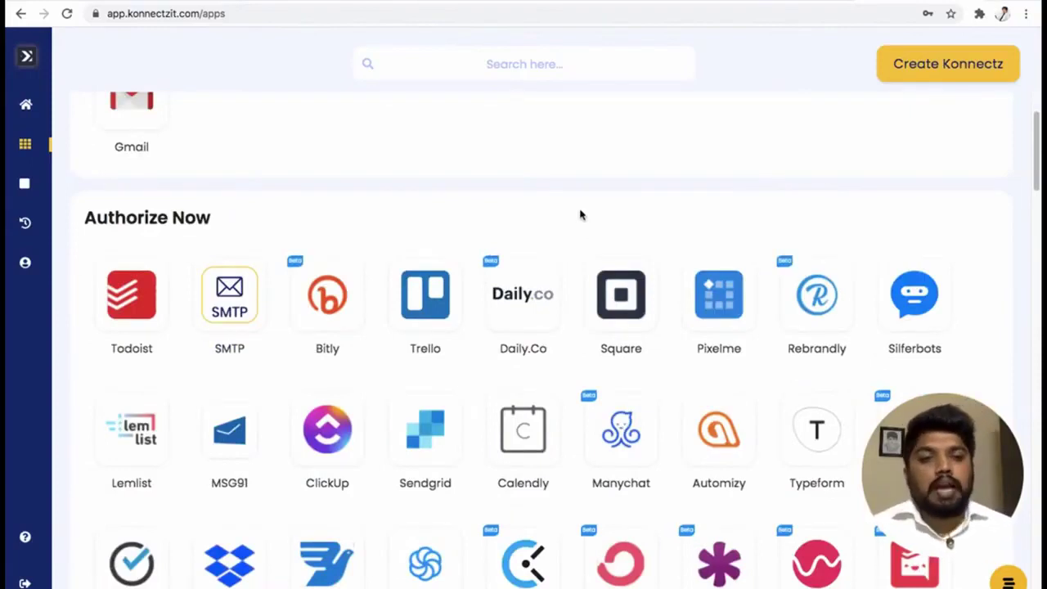
Authorise Calendly by pasting the API key from Calendly's Integrations page into Token.
{"action": "left_click", "coordinate": [524, 431]}
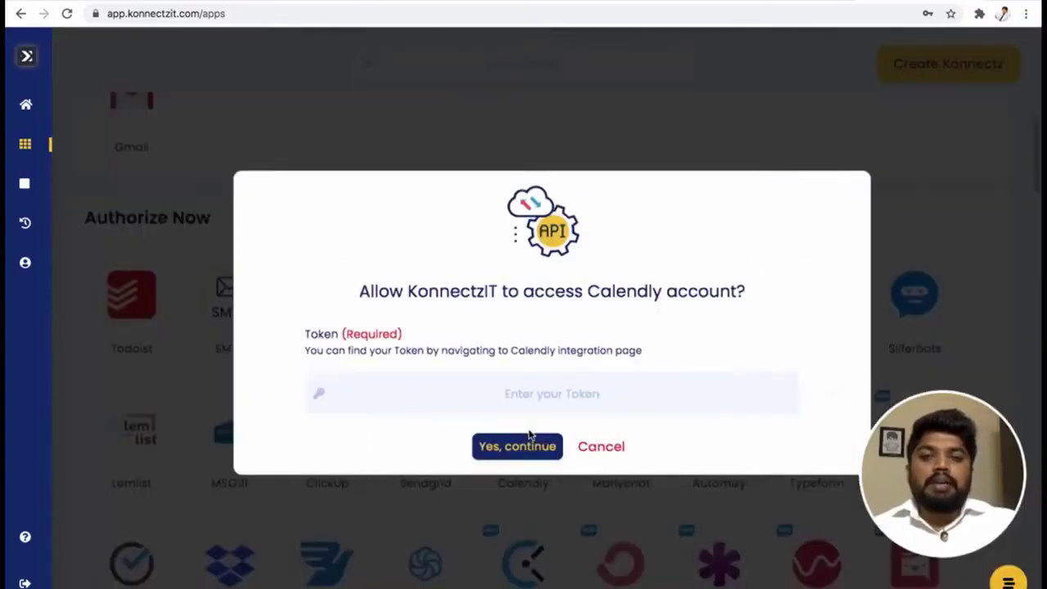
{"action": "left_click", "coordinate": [390, 387]}
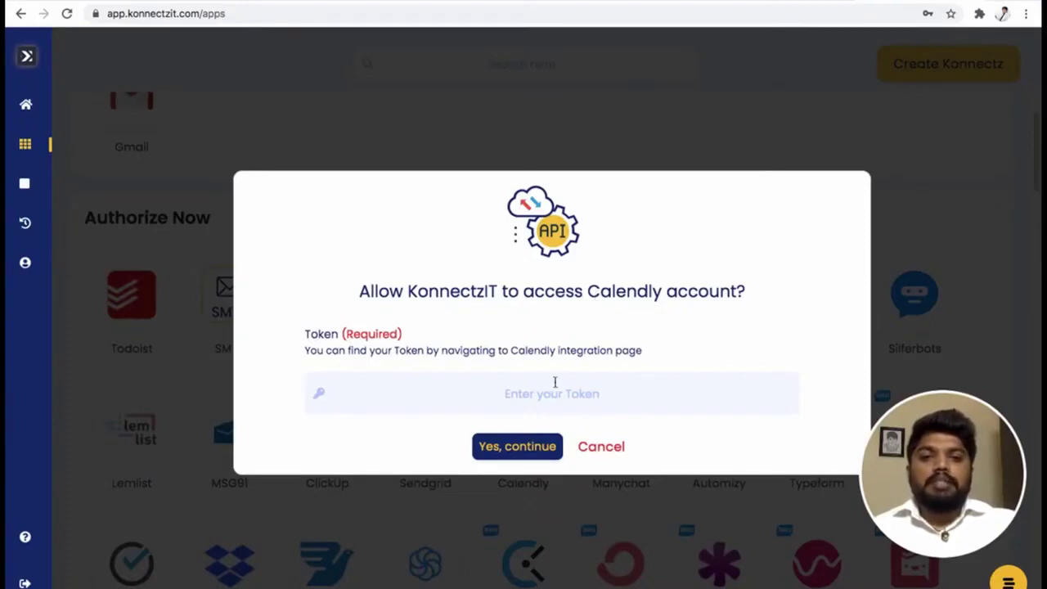
{"action": "left_click", "coordinate": [672, 1]}
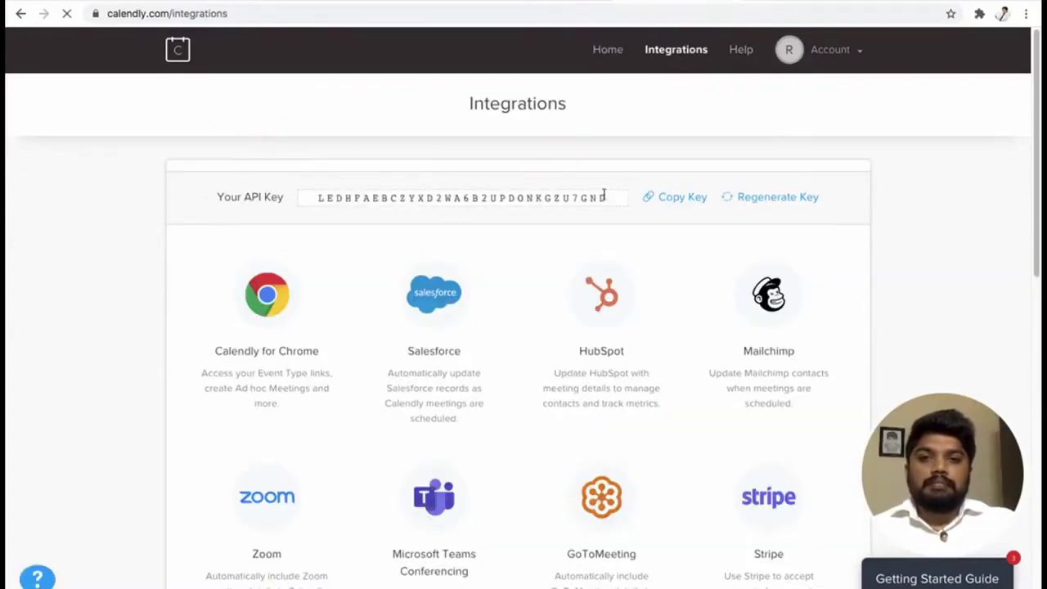
{"action": "left_click", "coordinate": [678, 200]}
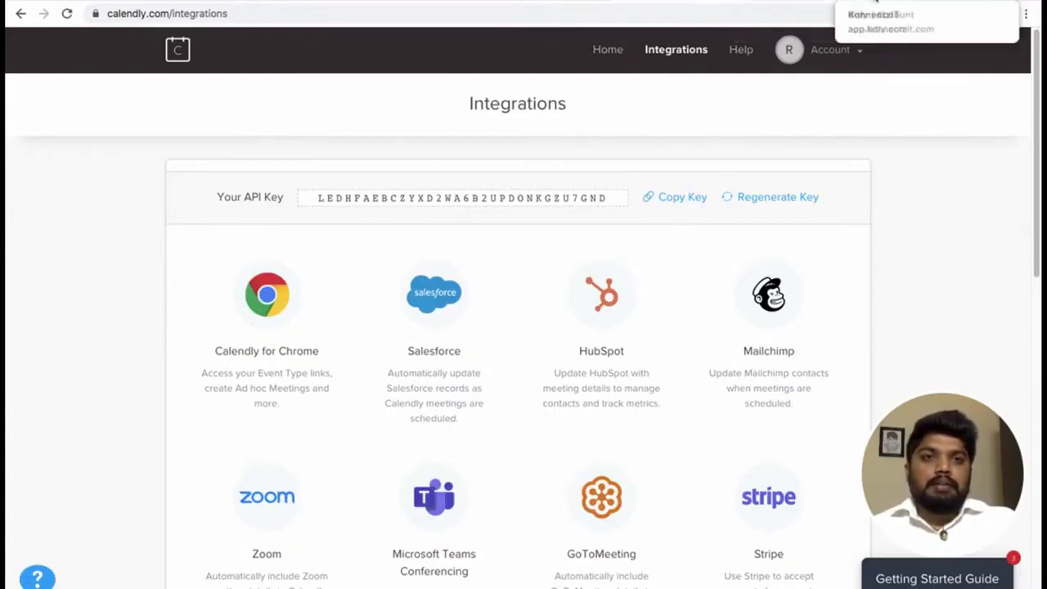
{"action": "left_click", "coordinate": [884, 1]}
{"action": "left_click", "coordinate": [512, 390]}
{"action": "right_click", "coordinate": [512, 390]}
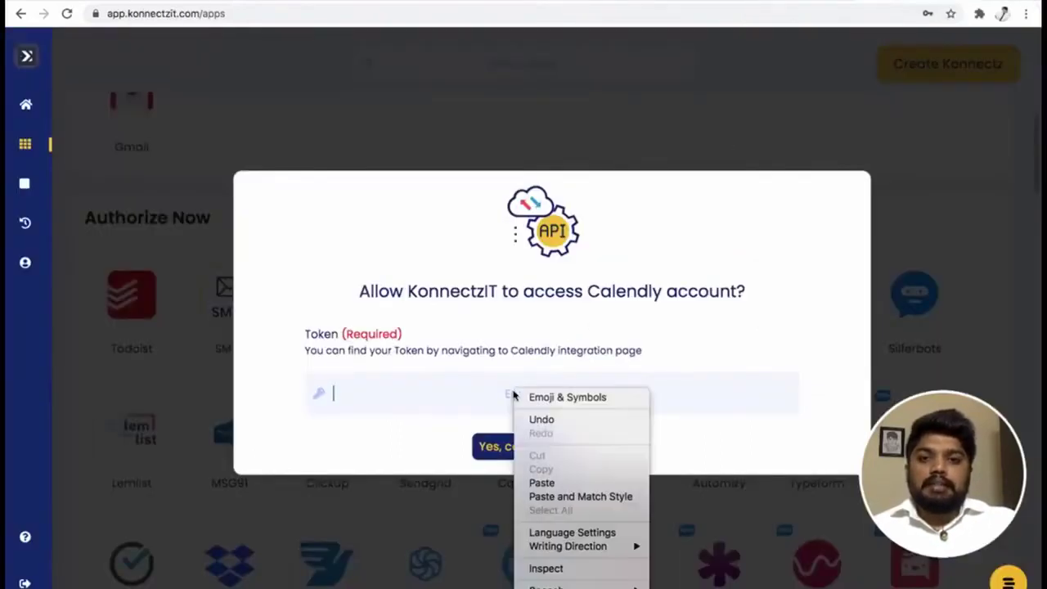
{"action": "left_click", "coordinate": [577, 485]}
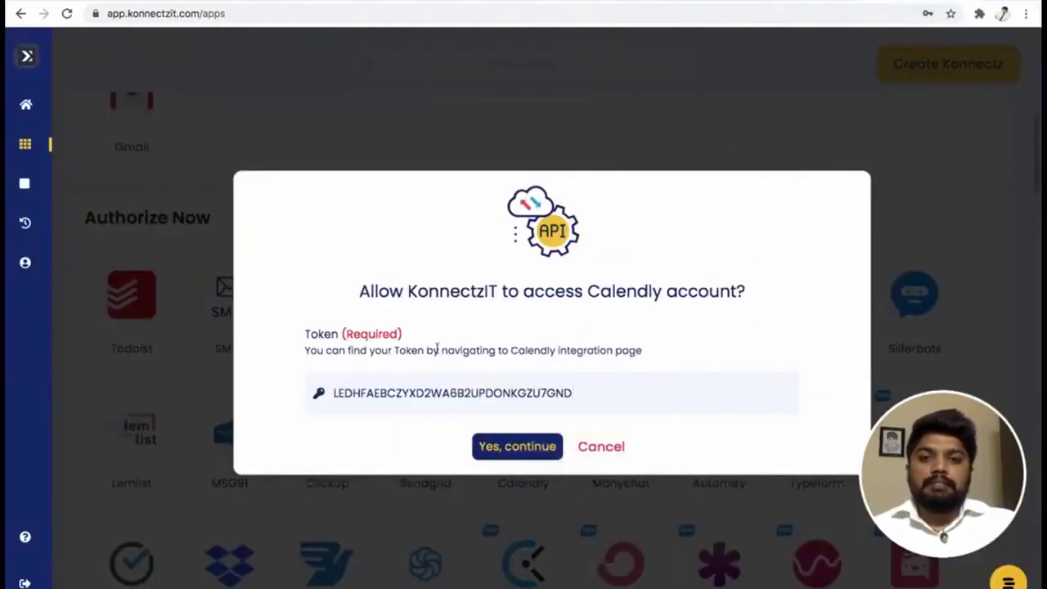
{"action": "left_click", "coordinate": [518, 453]}
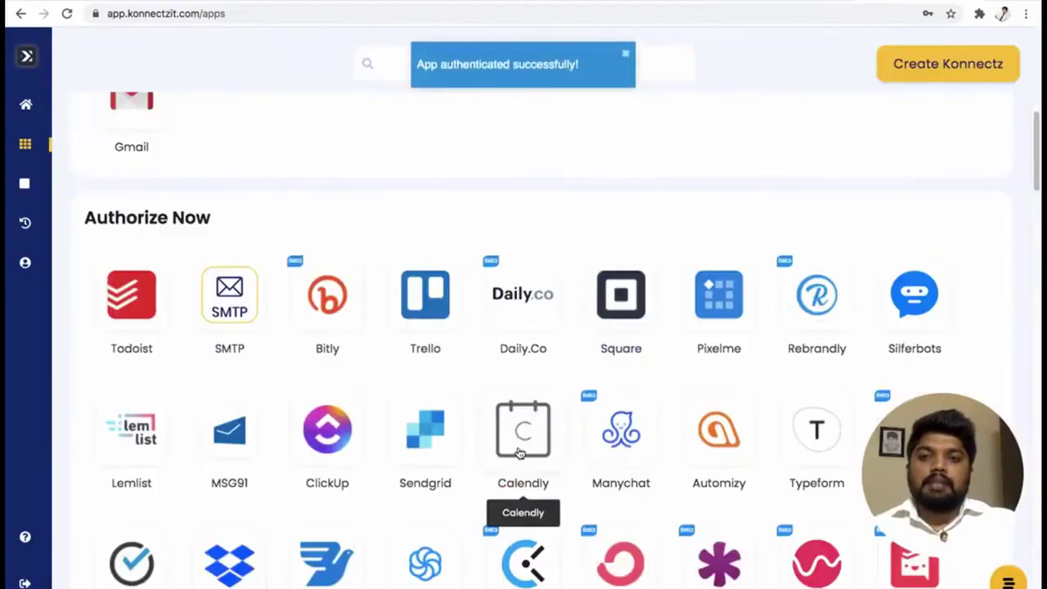
{"action": "scroll", "coordinate": [556, 152], "scroll_direction": "up", "scroll_amount": 3}
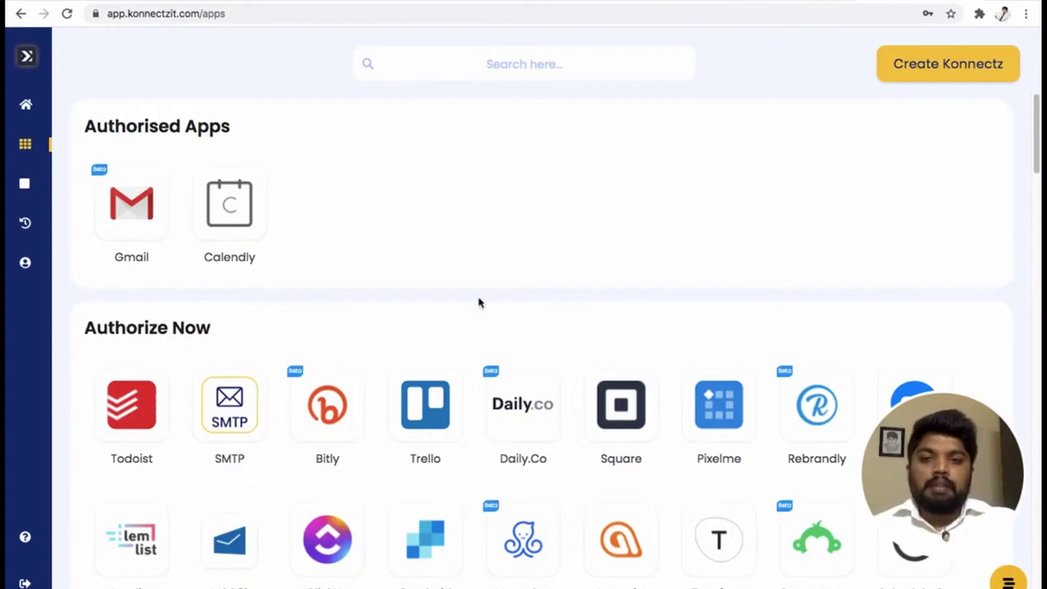
Paste Bitly's Generic Access Token into the API KEY field and confirm the connection.
{"action": "left_click", "coordinate": [337, 407]}
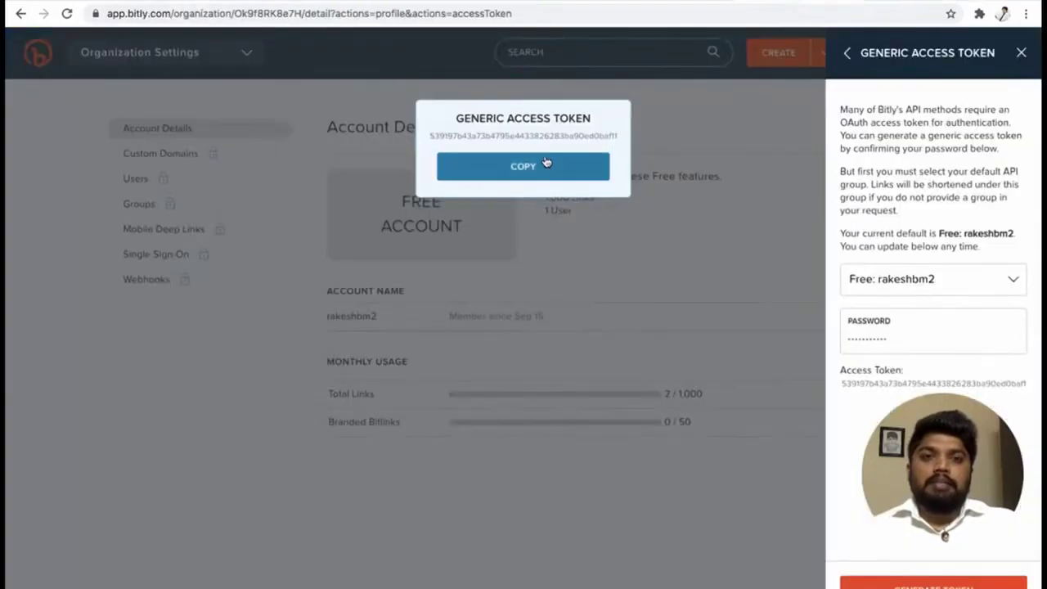
{"action": "left_click", "coordinate": [544, 169]}
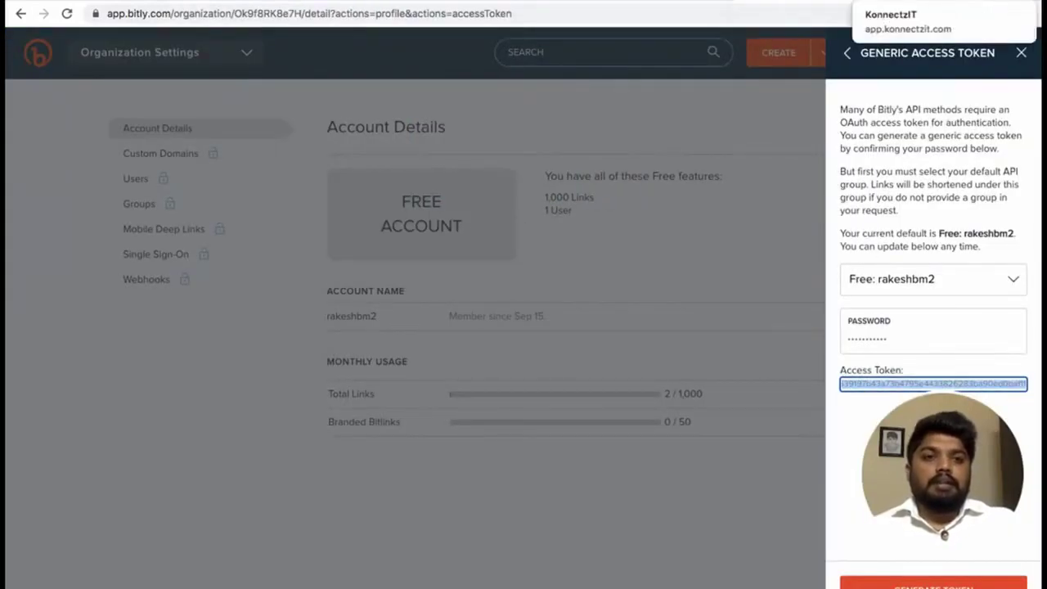
{"action": "key", "text": "ctrl+Tab"}
{"action": "left_click", "coordinate": [437, 385]}
{"action": "right_click", "coordinate": [437, 385]}
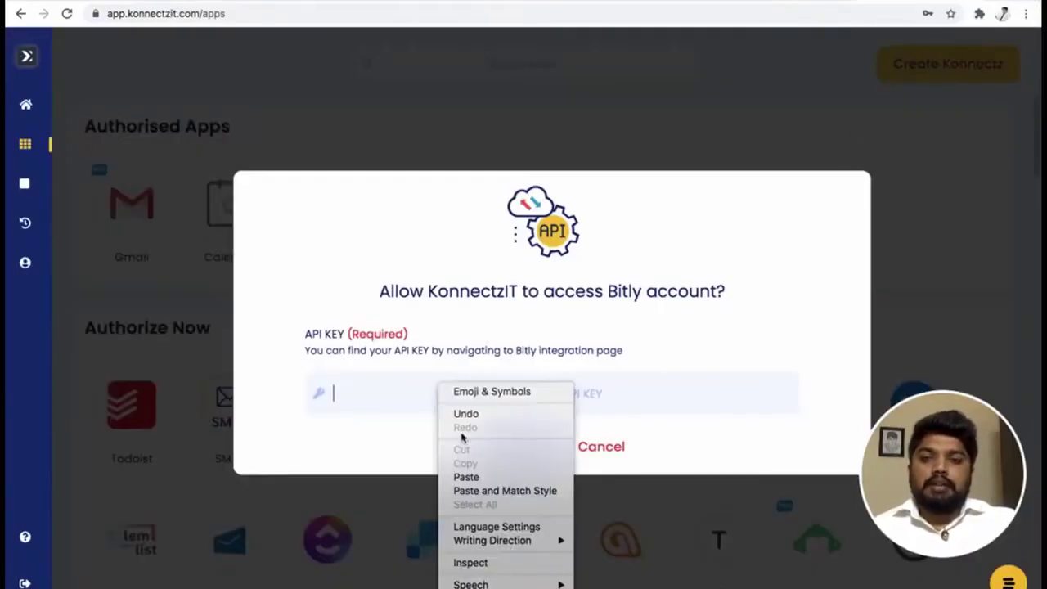
{"action": "left_click", "coordinate": [468, 478]}
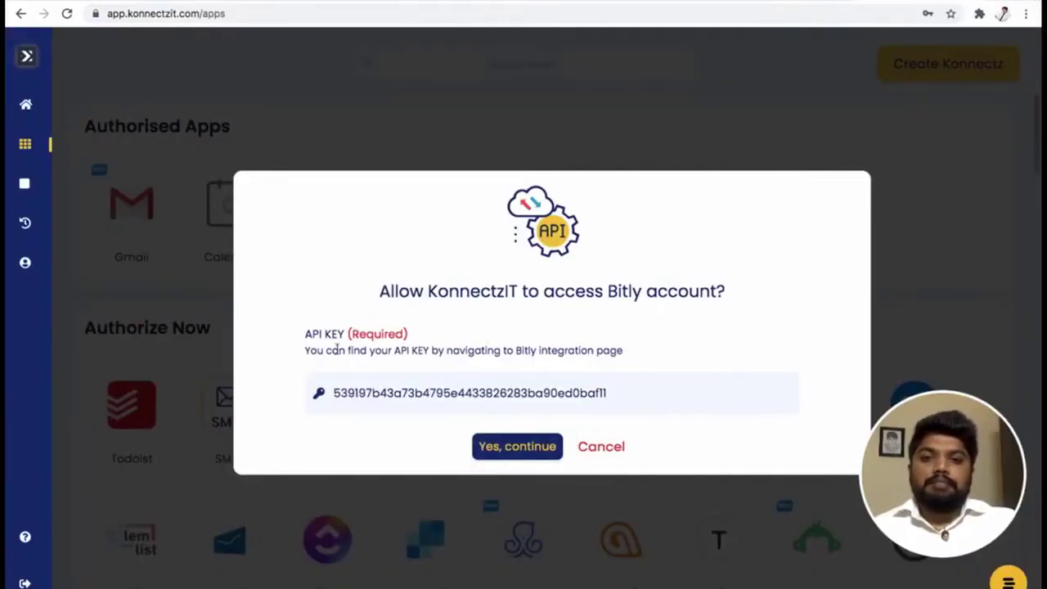
{"action": "left_click", "coordinate": [517, 449]}
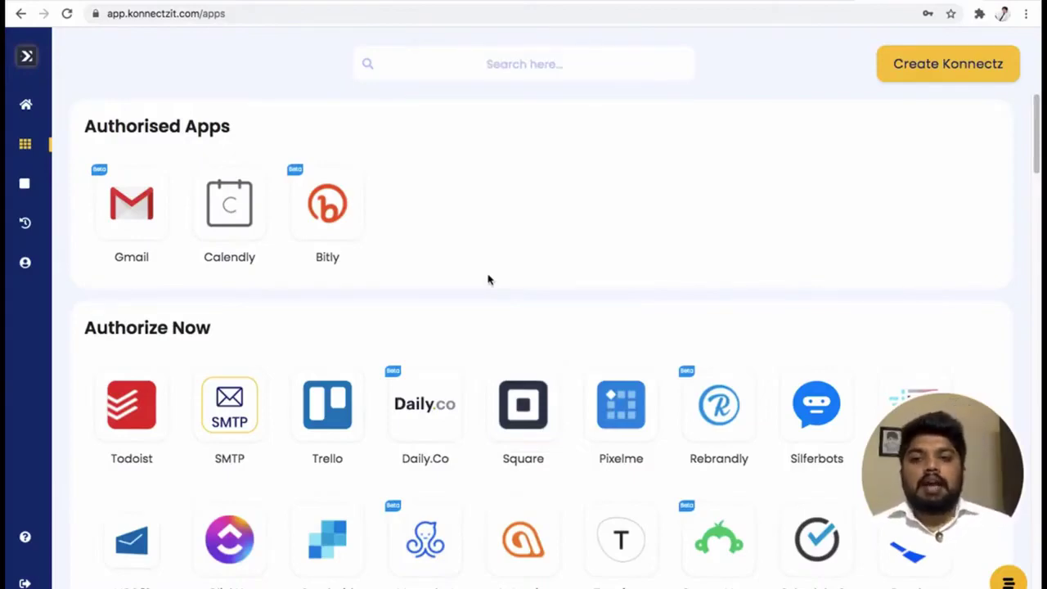
Connect HubSpot by selecting the HubSpot account to grant KonnectzIT access.
{"action": "scroll", "coordinate": [487, 280], "scroll_direction": "down", "scroll_amount": 8}
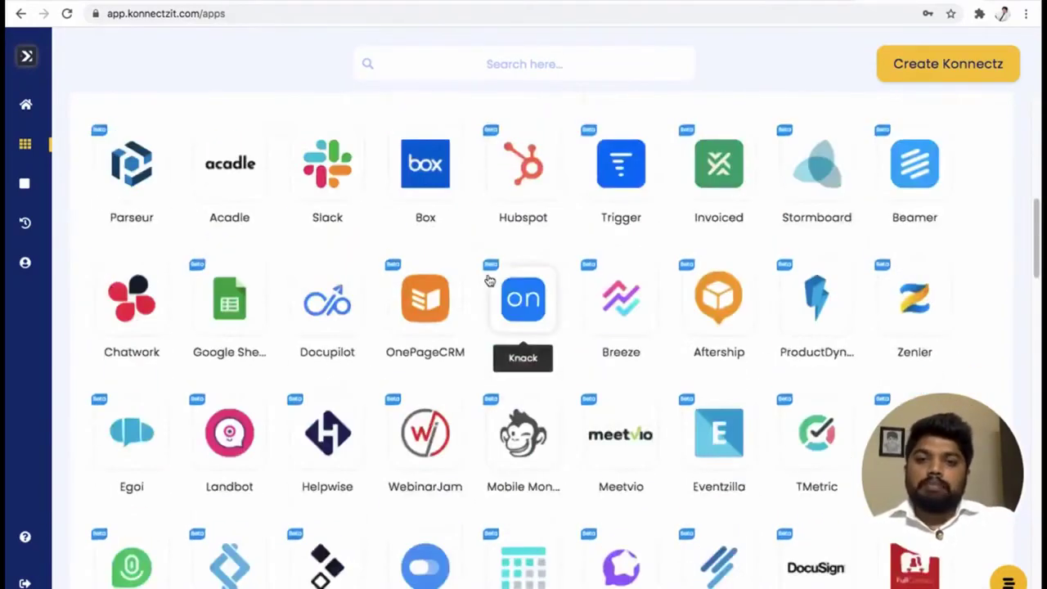
{"action": "scroll", "coordinate": [487, 279], "scroll_direction": "down", "scroll_amount": 4}
{"action": "scroll", "coordinate": [488, 279], "scroll_direction": "up", "scroll_amount": 5}
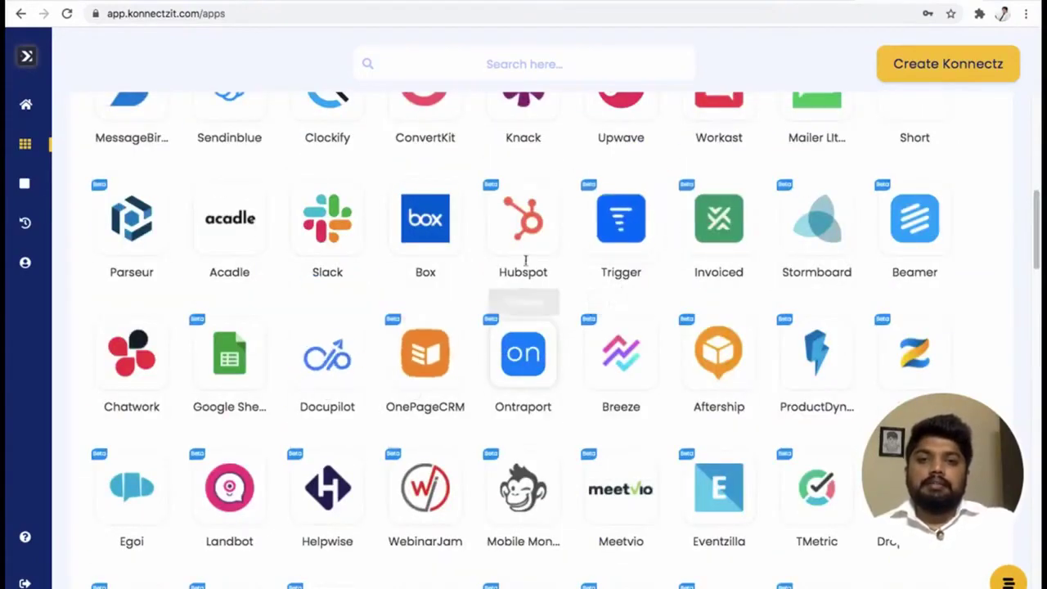
{"action": "scroll", "coordinate": [523, 278], "scroll_direction": "down", "scroll_amount": 5}
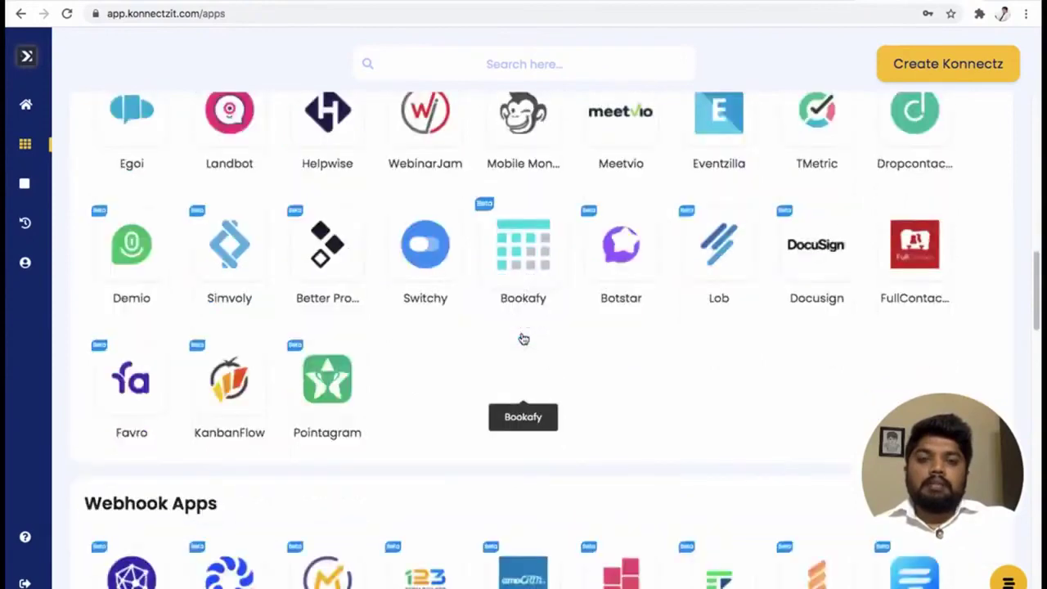
{"action": "scroll", "coordinate": [521, 336], "scroll_direction": "up", "scroll_amount": 5}
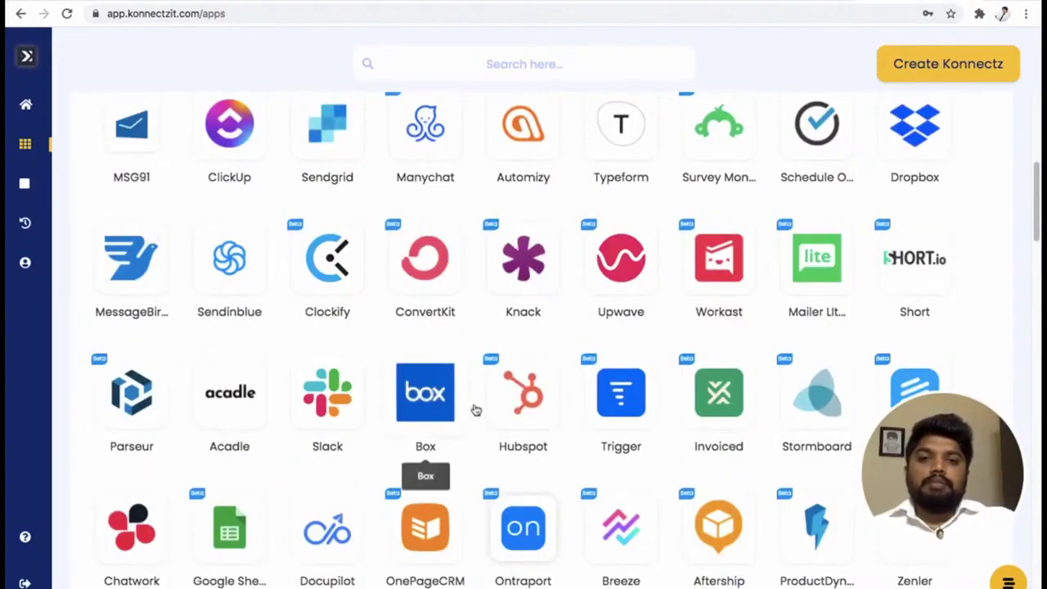
{"action": "left_click", "coordinate": [520, 395]}
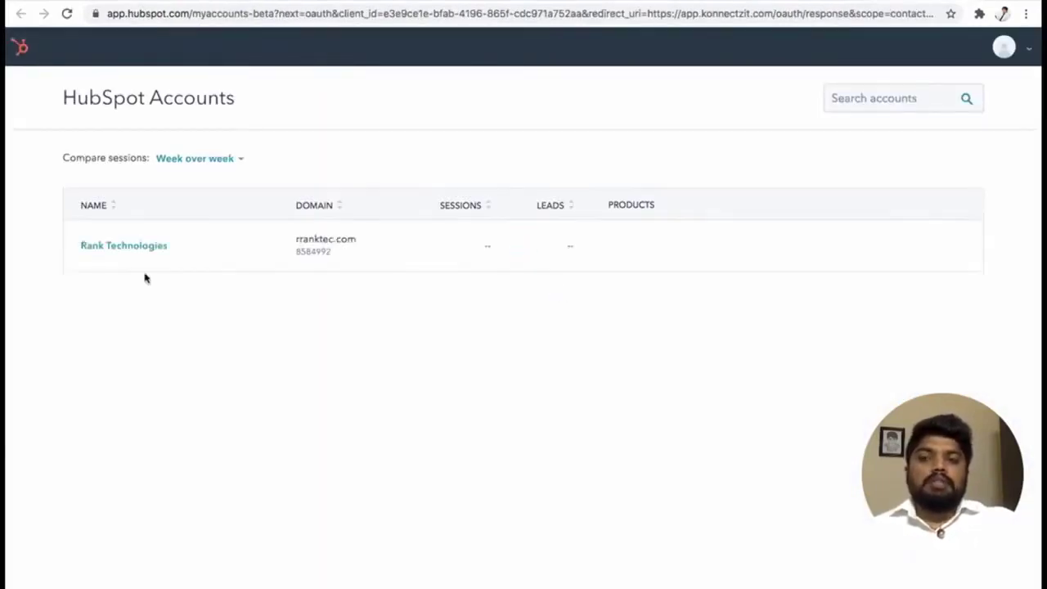
{"action": "left_click", "coordinate": [132, 250]}
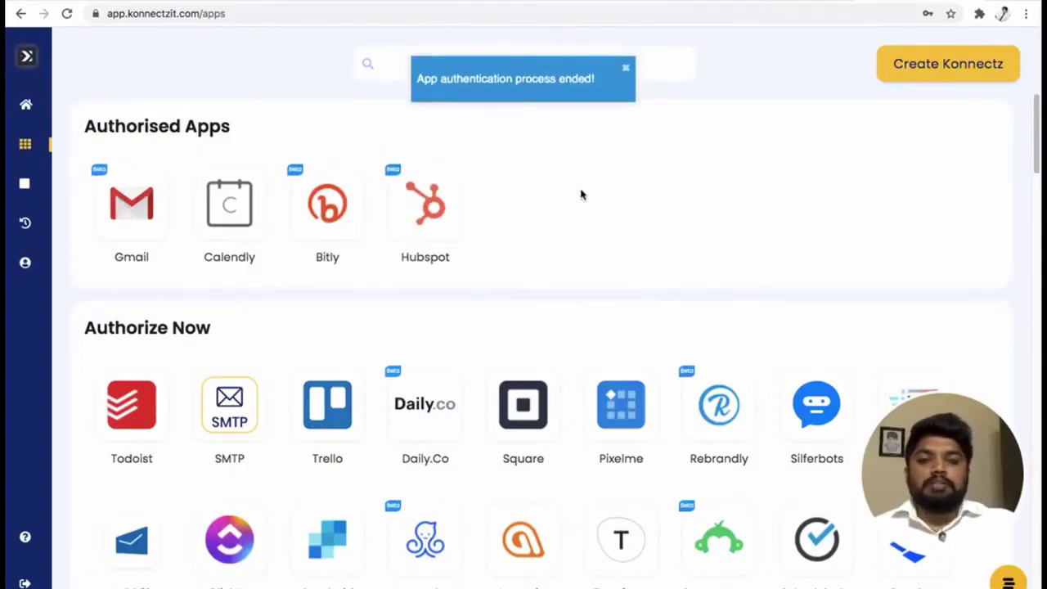
{"action": "scroll", "coordinate": [605, 315], "scroll_direction": "down", "scroll_amount": 12}
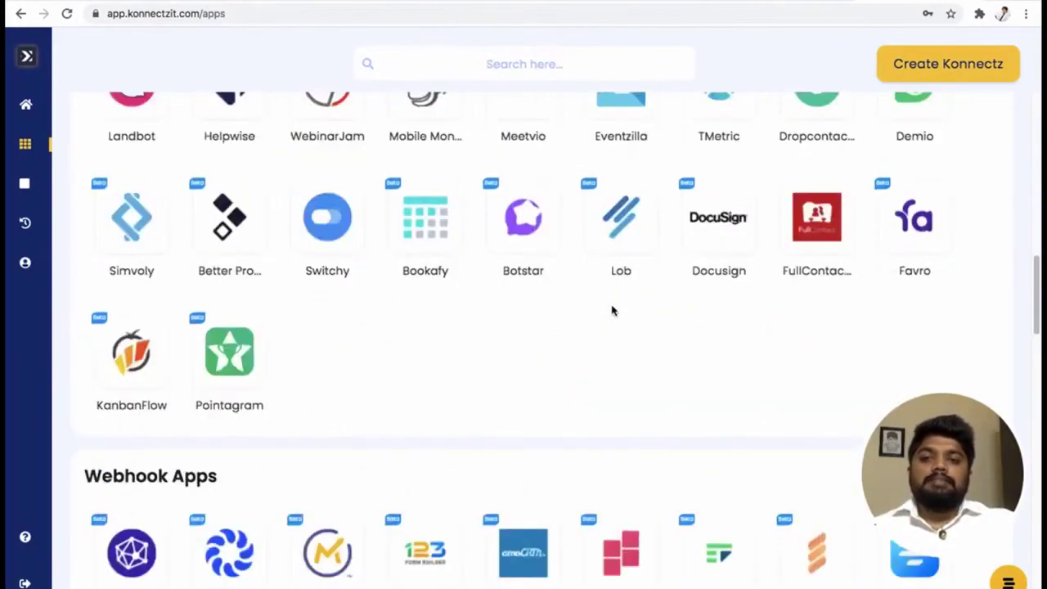
{"action": "scroll", "coordinate": [611, 310], "scroll_direction": "down", "scroll_amount": 3}
{"action": "scroll", "coordinate": [614, 313], "scroll_direction": "down", "scroll_amount": 2}
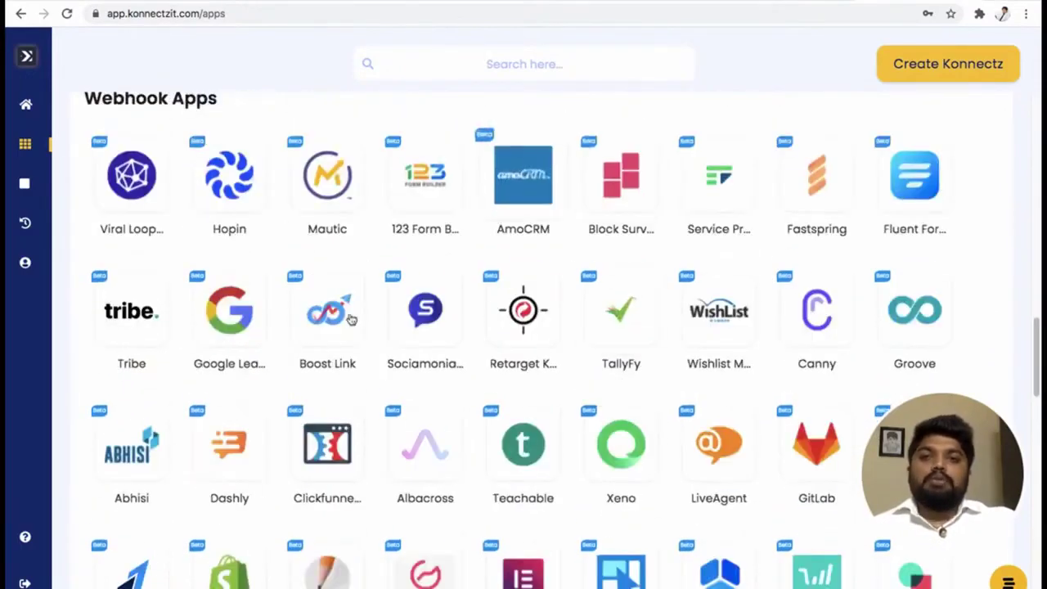
{"action": "scroll", "coordinate": [729, 316], "scroll_direction": "down", "scroll_amount": 6}
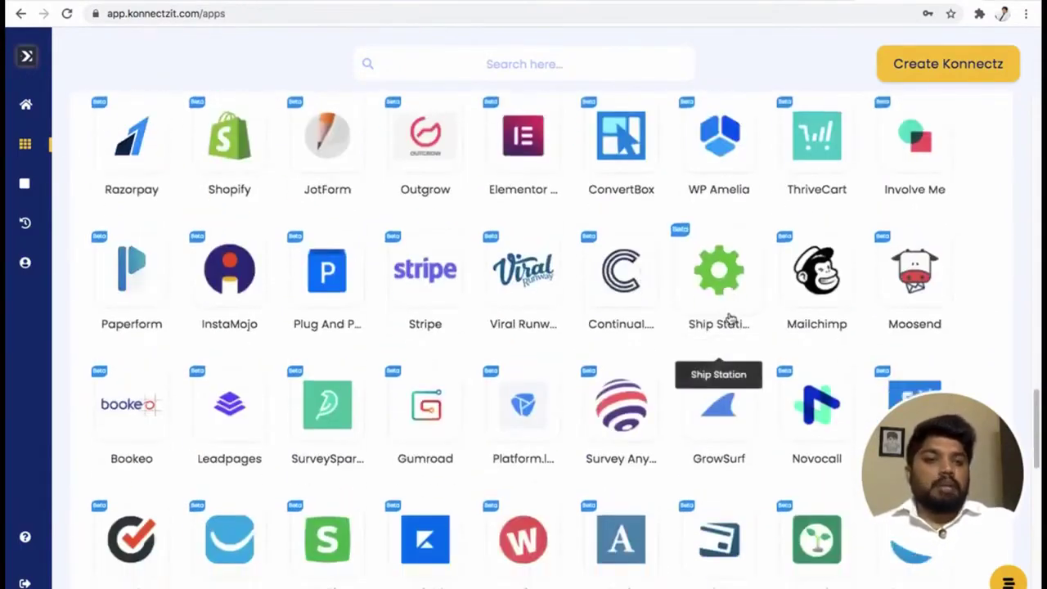
{"action": "scroll", "coordinate": [729, 317], "scroll_direction": "down", "scroll_amount": 10}
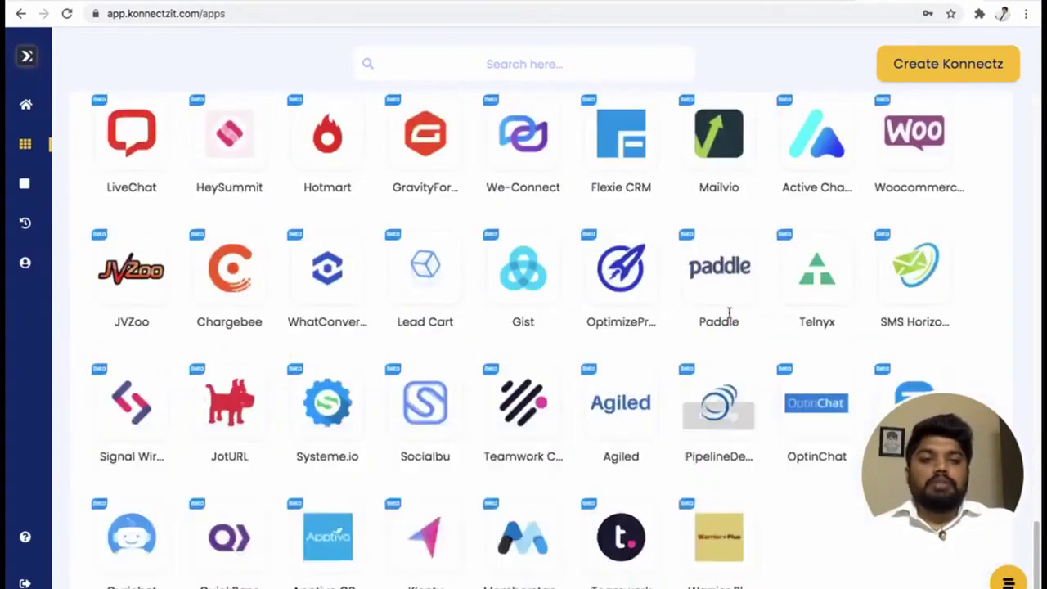
{"action": "scroll", "coordinate": [728, 313], "scroll_direction": "down", "scroll_amount": 1}
{"action": "scroll", "coordinate": [728, 314], "scroll_direction": "up", "scroll_amount": 12}
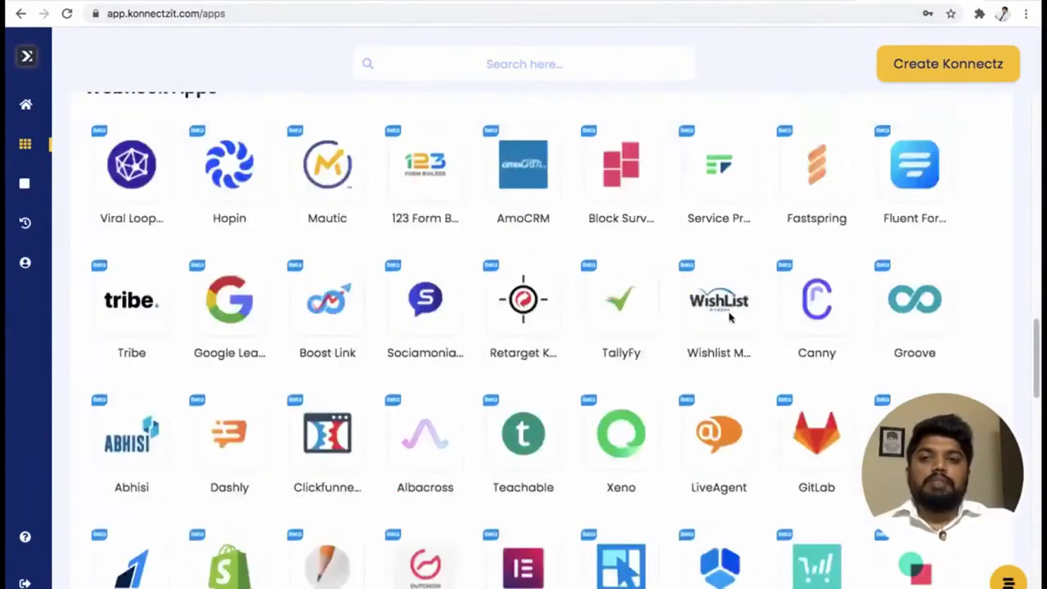
{"action": "scroll", "coordinate": [654, 315], "scroll_direction": "up", "scroll_amount": 6}
{"action": "scroll", "coordinate": [565, 355], "scroll_direction": "down", "scroll_amount": 4}
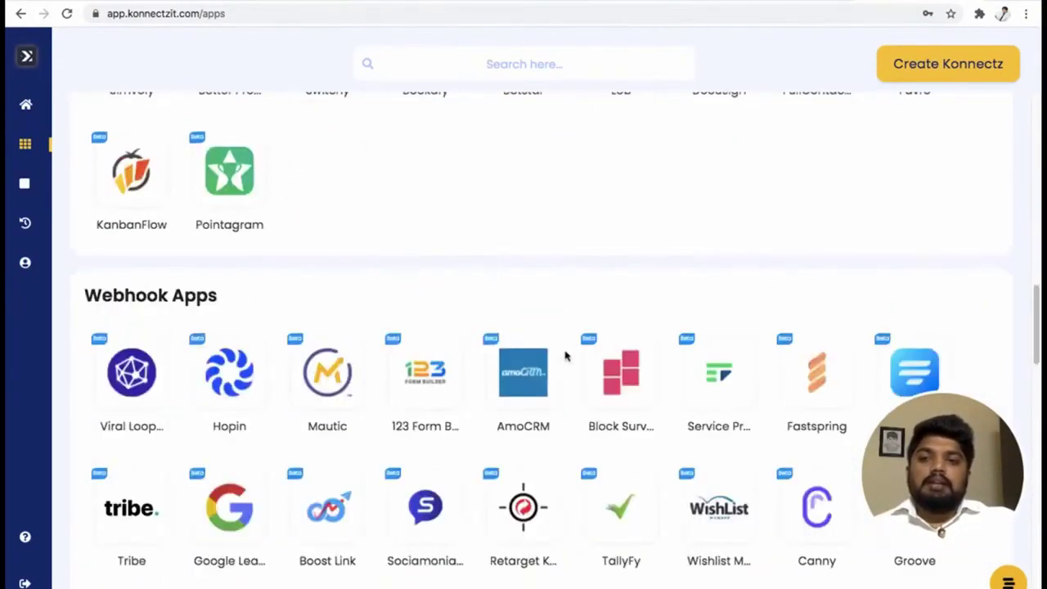
{"action": "left_click", "coordinate": [133, 392]}
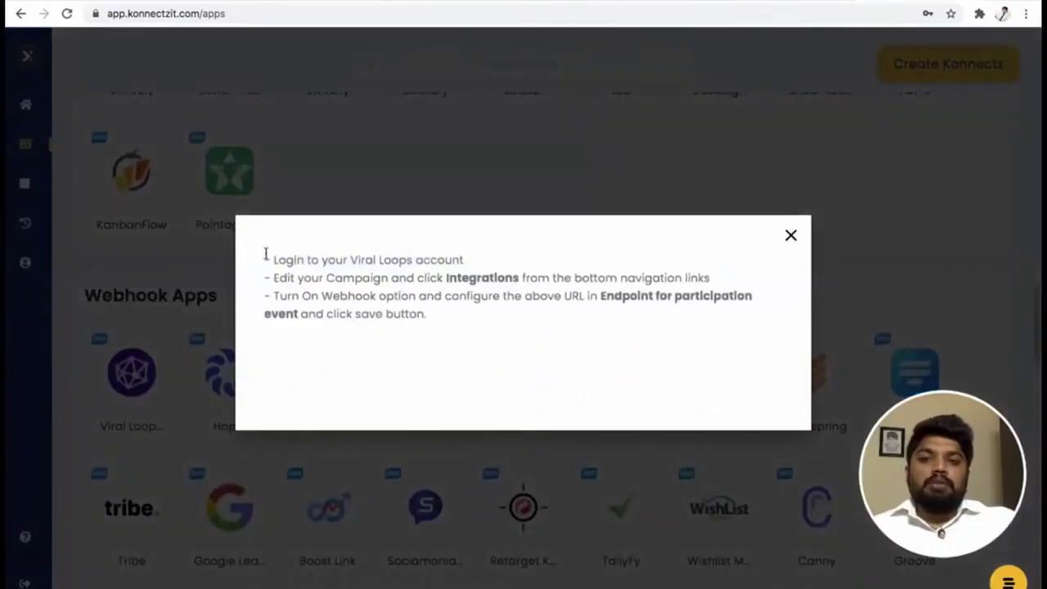
{"action": "left_click_drag", "start_coordinate": [267, 258], "coordinate": [427, 322]}
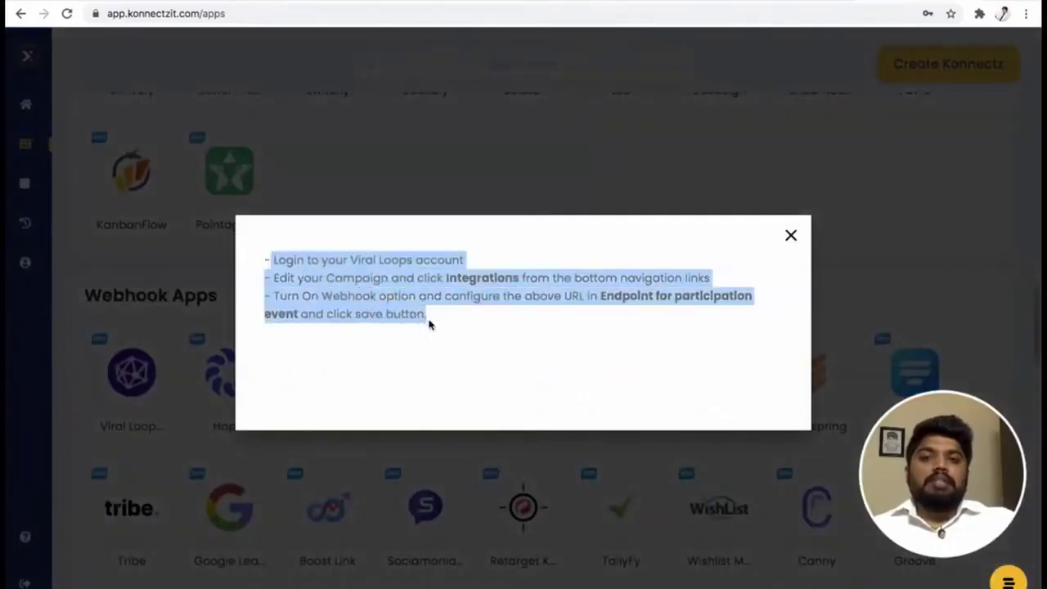
{"action": "left_click", "coordinate": [465, 369]}
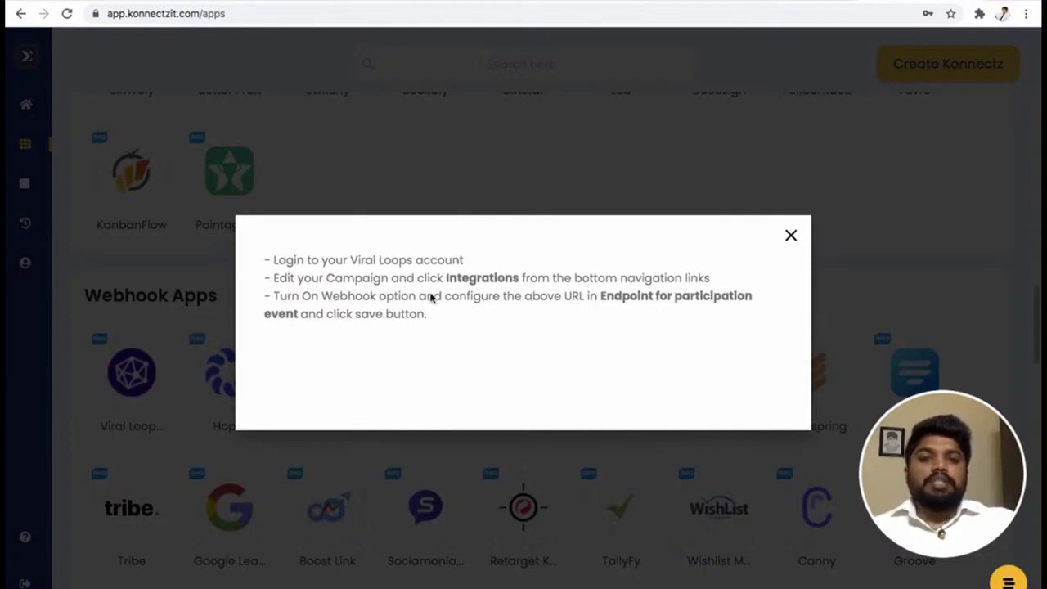
{"action": "left_click", "coordinate": [791, 240]}
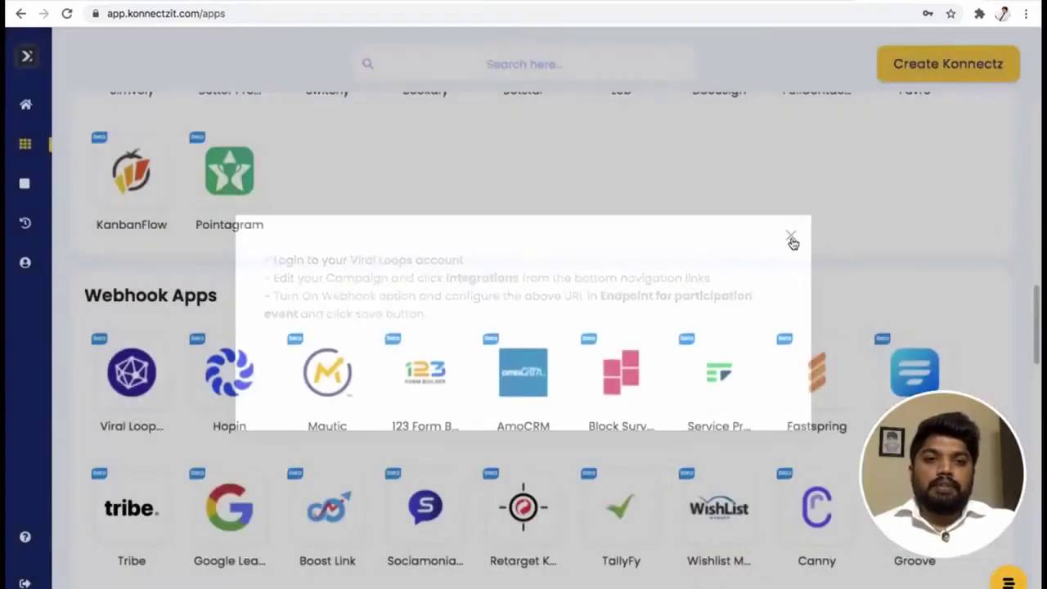
{"action": "scroll", "coordinate": [591, 274], "scroll_direction": "up", "scroll_amount": 6}
{"action": "scroll", "coordinate": [592, 273], "scroll_direction": "up", "scroll_amount": 5}
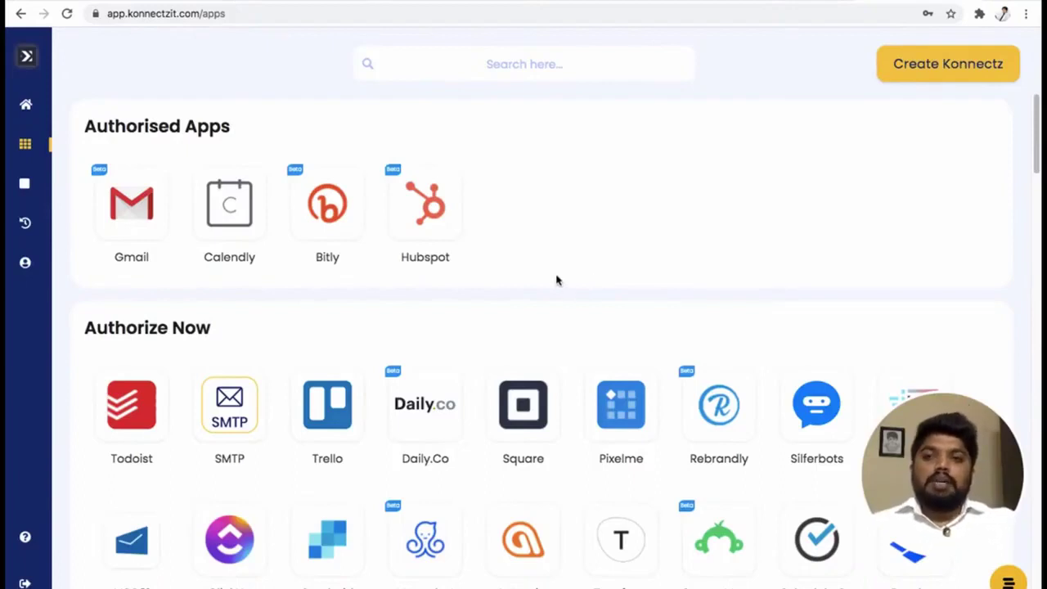
Open the Konnectz page and check its 'No konnectz at the moment!' message.
{"action": "mouse_move", "coordinate": [37, 187]}
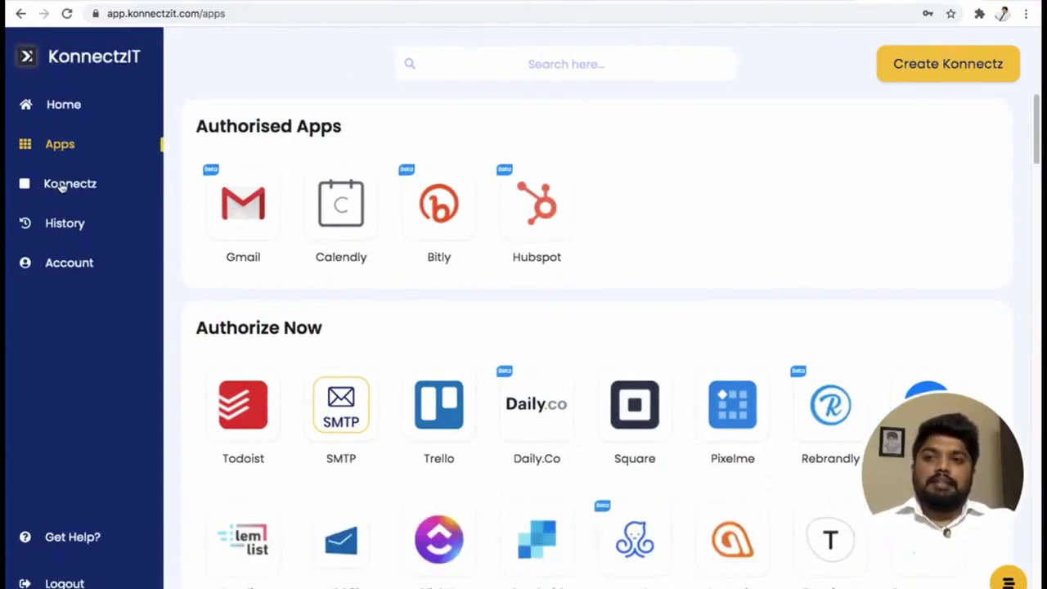
{"action": "left_click", "coordinate": [62, 184]}
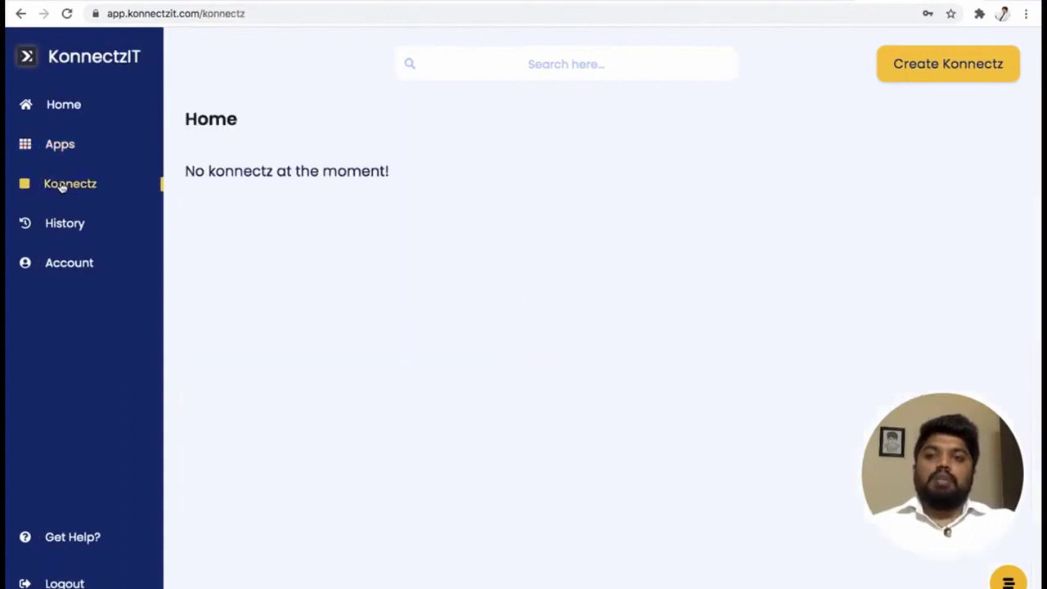
{"action": "left_click_drag", "start_coordinate": [74, 170], "coordinate": [274, 172]}
{"action": "left_click", "coordinate": [356, 240]}
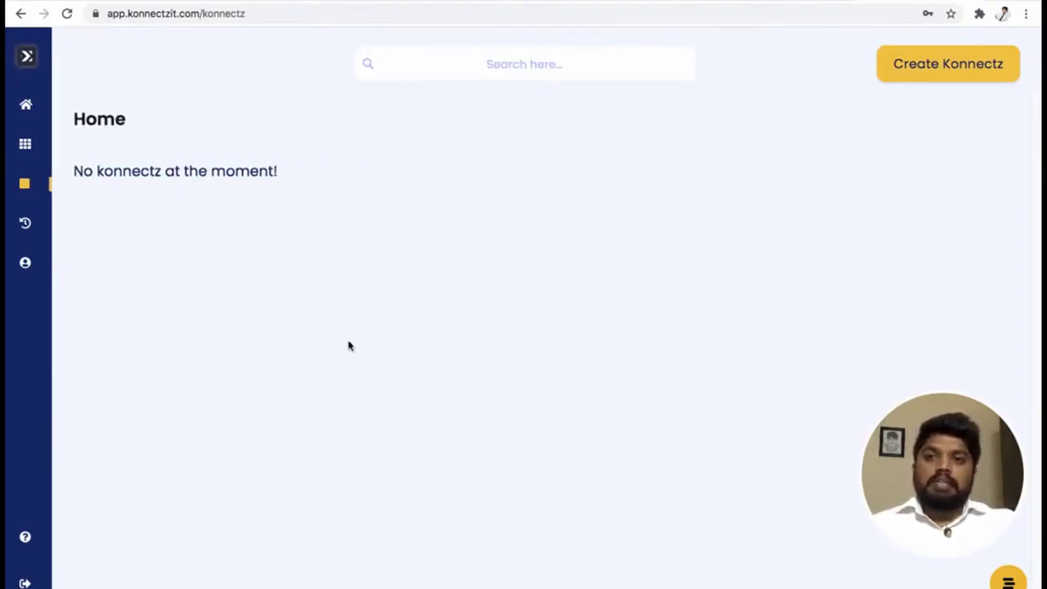
{"action": "mouse_move", "coordinate": [43, 184]}
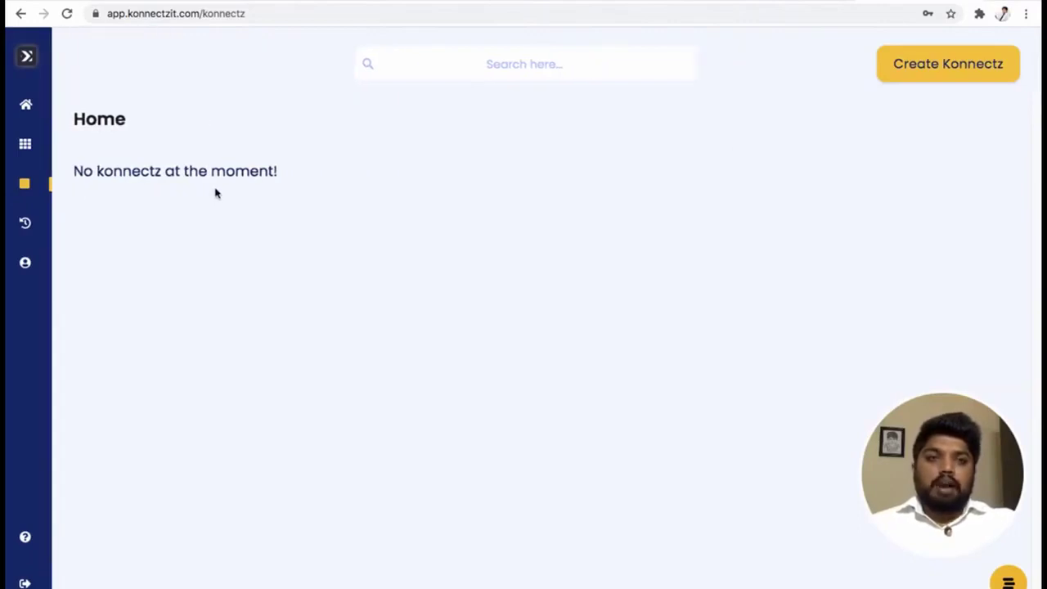
Start a new konnect and browse the app panel with Gmail, Calendly, Bitly and HubSpot authorised.
{"action": "left_click", "coordinate": [923, 69]}
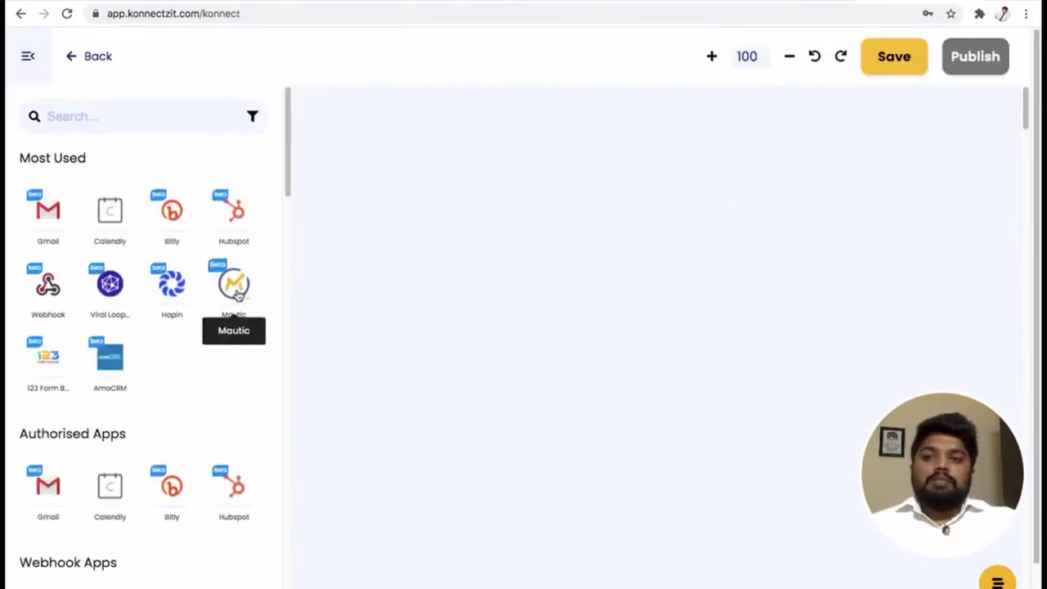
{"action": "scroll", "coordinate": [235, 296], "scroll_direction": "down", "scroll_amount": 3}
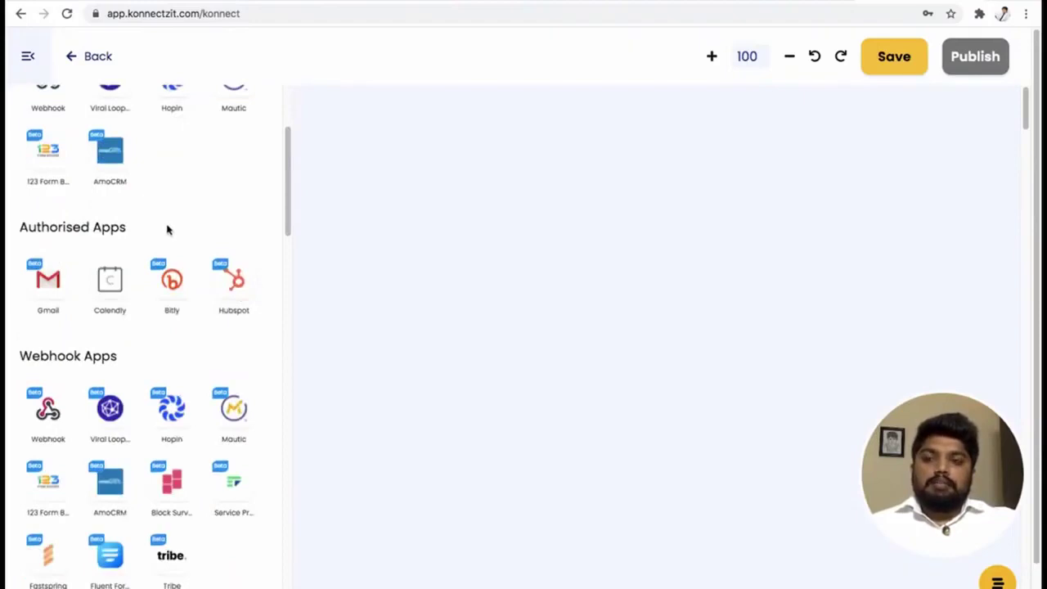
{"action": "scroll", "coordinate": [201, 248], "scroll_direction": "down", "scroll_amount": 4}
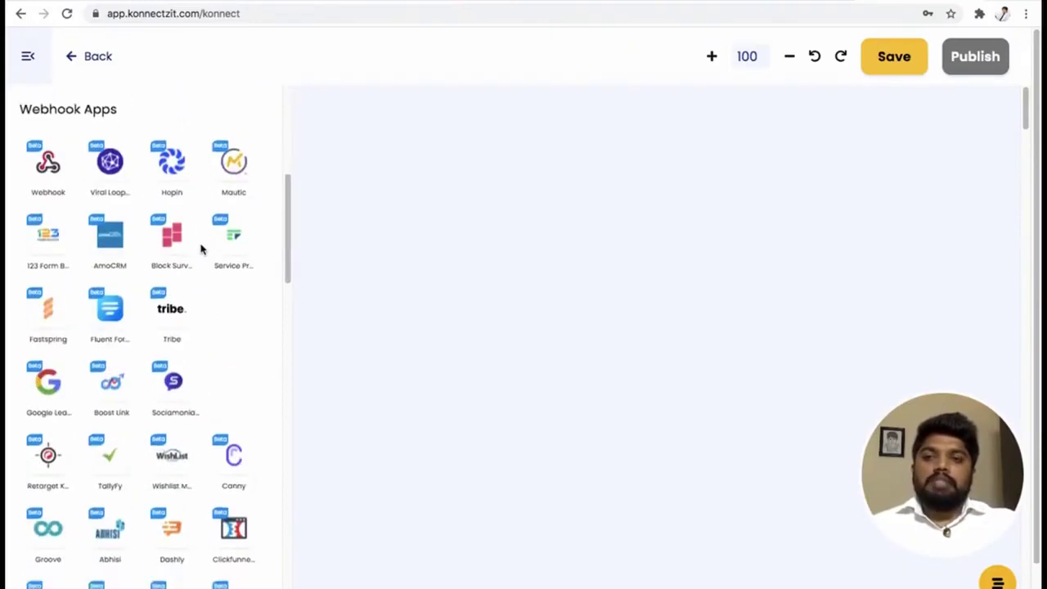
{"action": "scroll", "coordinate": [201, 248], "scroll_direction": "down", "scroll_amount": 2}
{"action": "scroll", "coordinate": [201, 248], "scroll_direction": "up", "scroll_amount": 5}
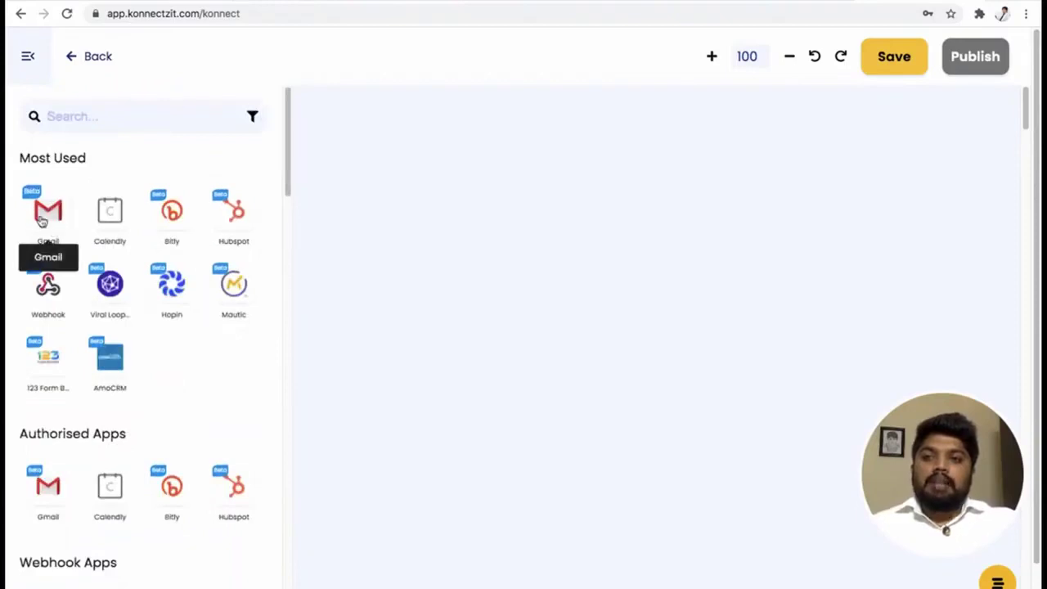
{"action": "left_click_drag", "start_coordinate": [16, 157], "coordinate": [89, 158]}
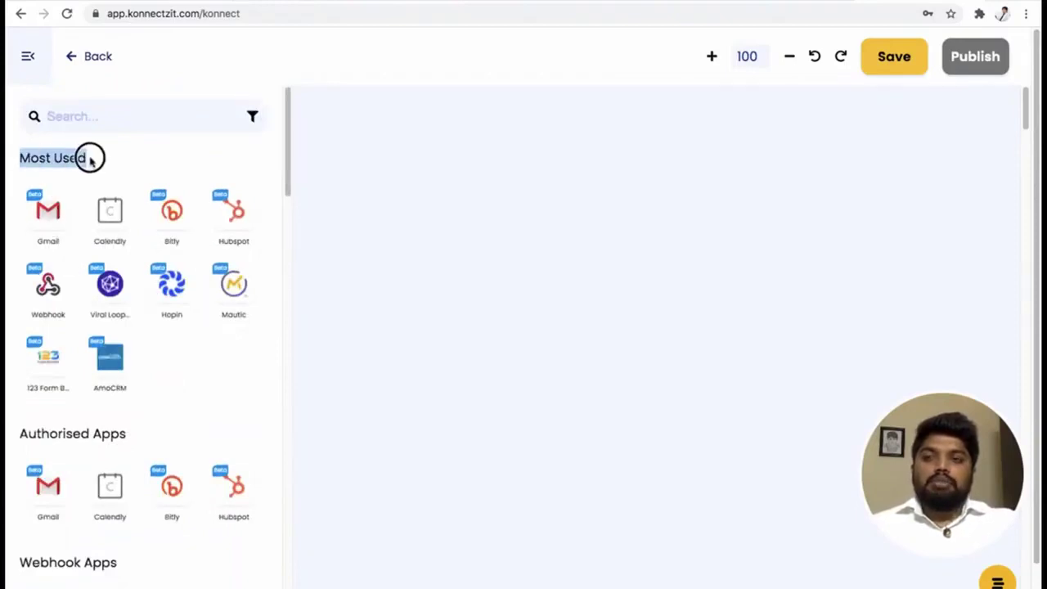
{"action": "left_click", "coordinate": [135, 170]}
{"action": "scroll", "coordinate": [159, 355], "scroll_direction": "down", "scroll_amount": 2}
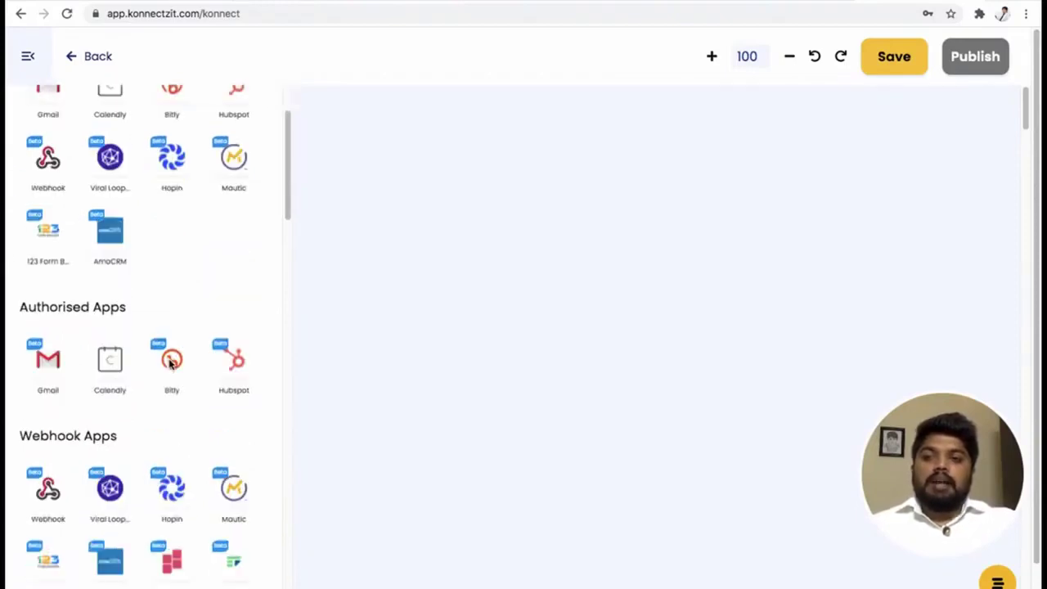
{"action": "scroll", "coordinate": [172, 362], "scroll_direction": "down", "scroll_amount": 2}
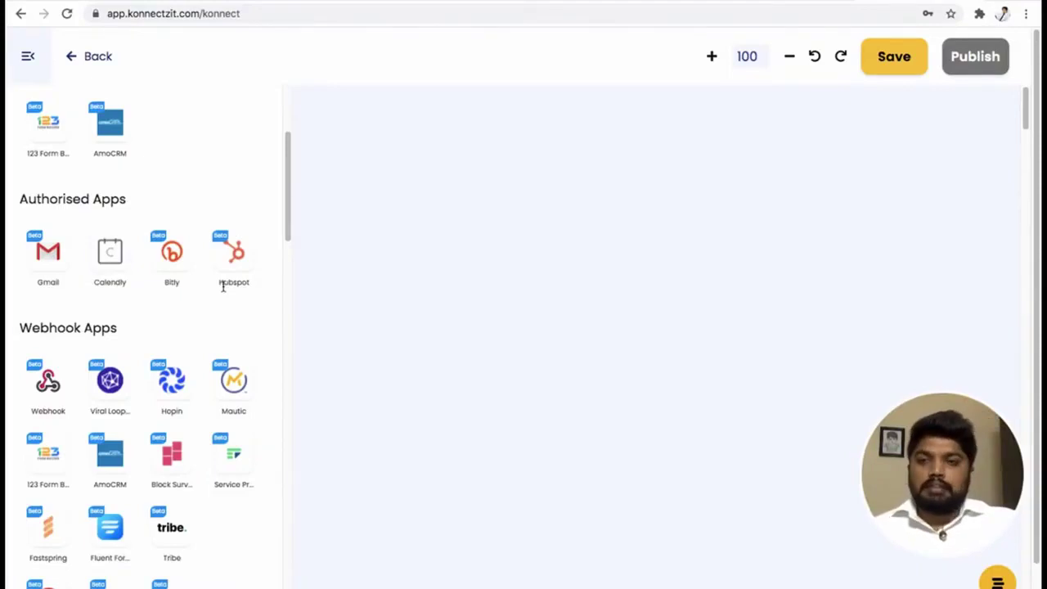
{"action": "scroll", "coordinate": [262, 220], "scroll_direction": "up", "scroll_amount": 3}
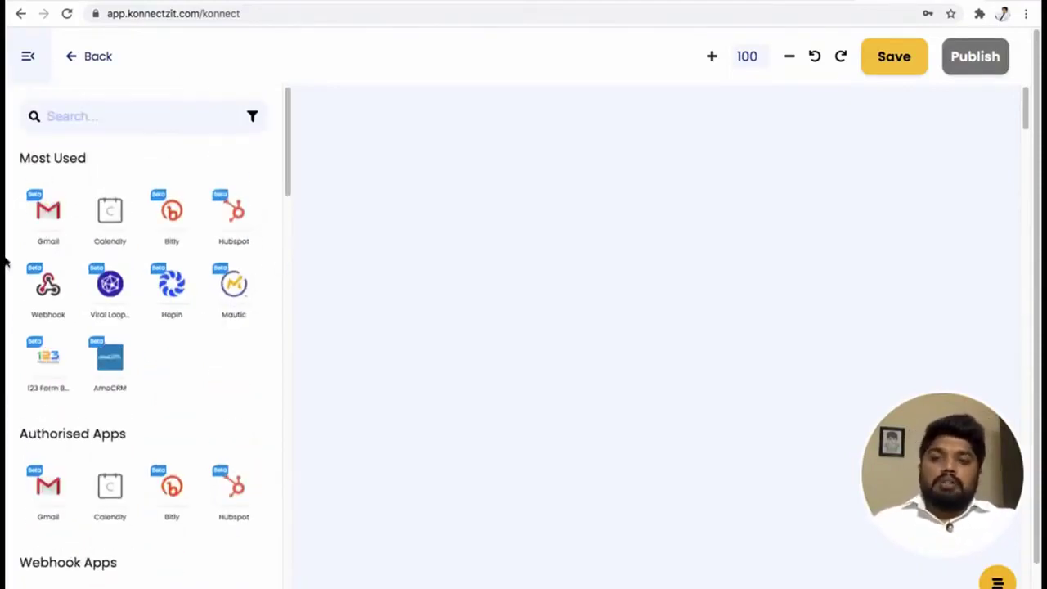
{"action": "scroll", "coordinate": [203, 402], "scroll_direction": "down", "scroll_amount": 3}
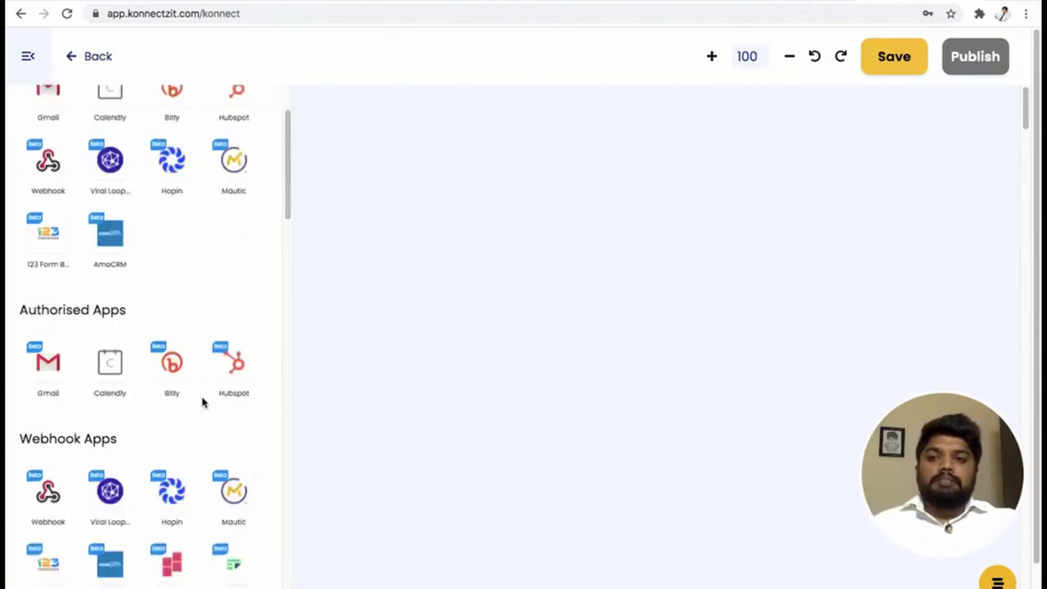
Place a Calendly card on the canvas and list its trigger events: Invitee Created and Invitee Cancelled.
{"action": "left_click_drag", "start_coordinate": [107, 367], "coordinate": [365, 165]}
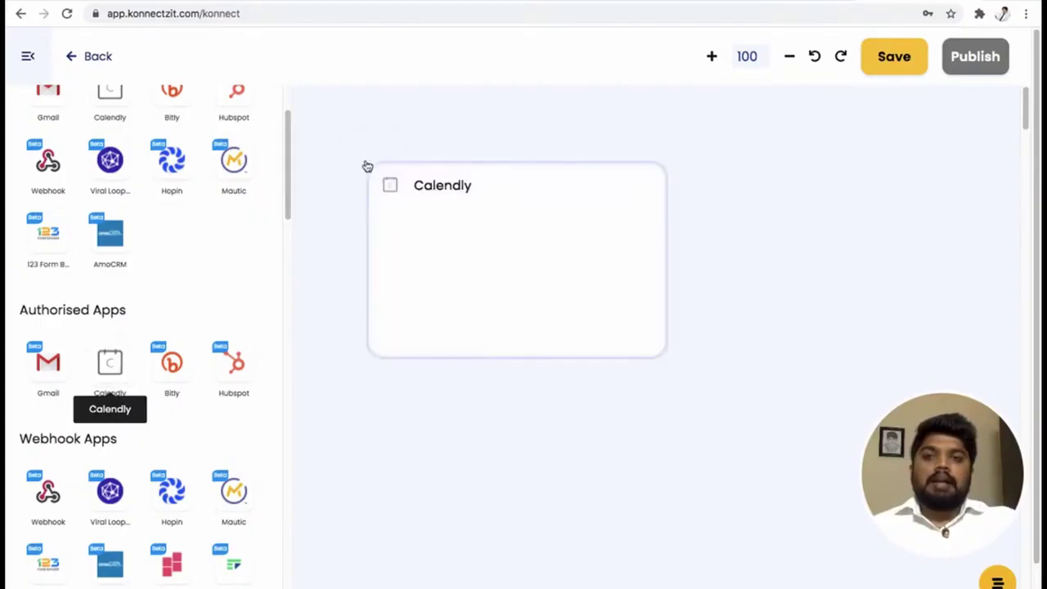
{"action": "left_click_drag", "start_coordinate": [544, 193], "coordinate": [519, 169]}
{"action": "scroll", "coordinate": [269, 320], "scroll_direction": "down", "scroll_amount": 3}
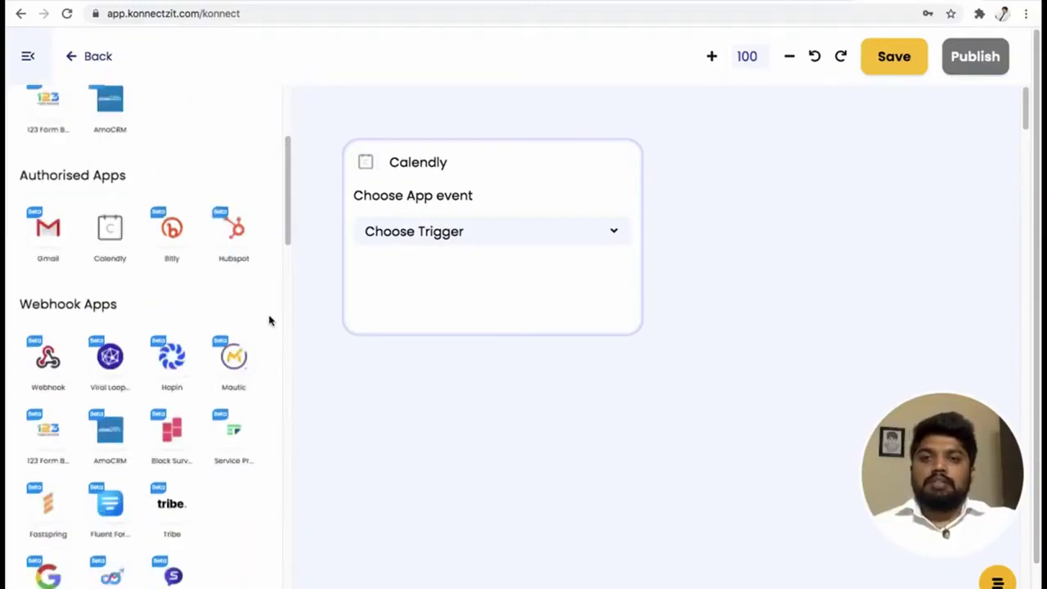
{"action": "scroll", "coordinate": [269, 319], "scroll_direction": "up", "scroll_amount": 5}
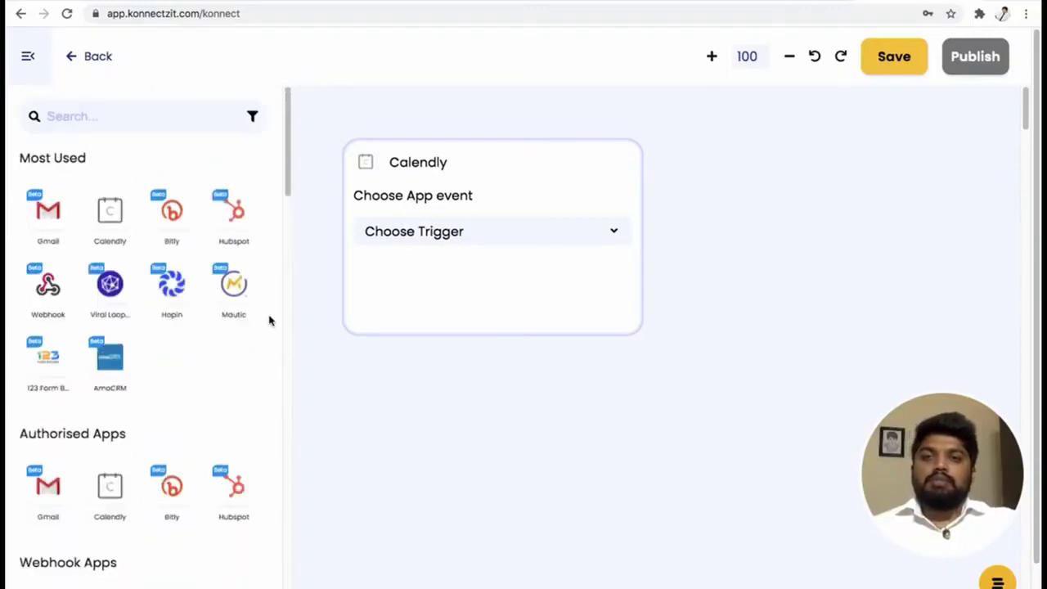
{"action": "left_click", "coordinate": [31, 61]}
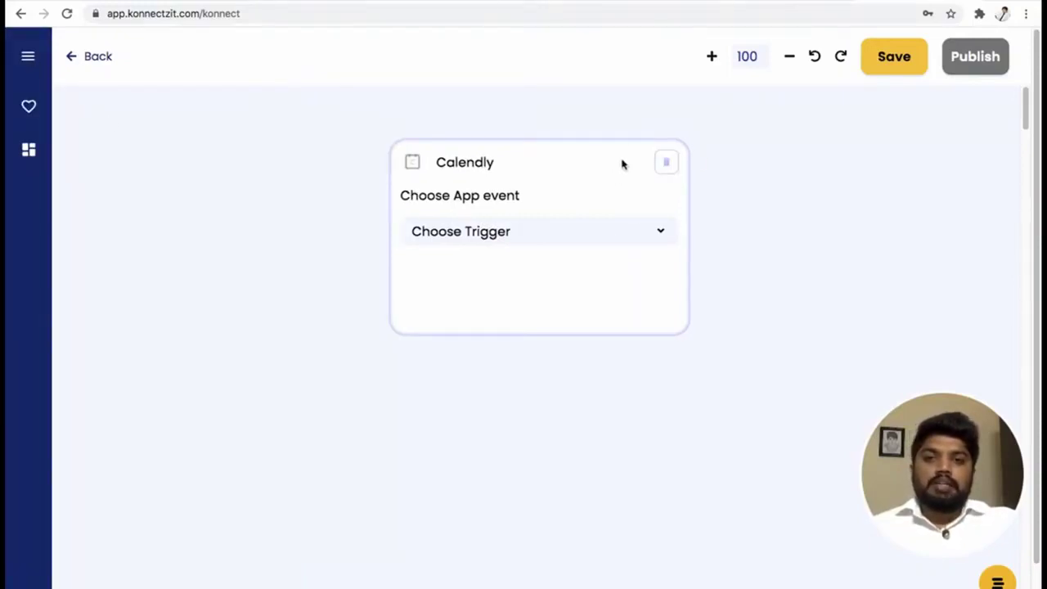
{"action": "left_click_drag", "start_coordinate": [622, 164], "coordinate": [419, 166]}
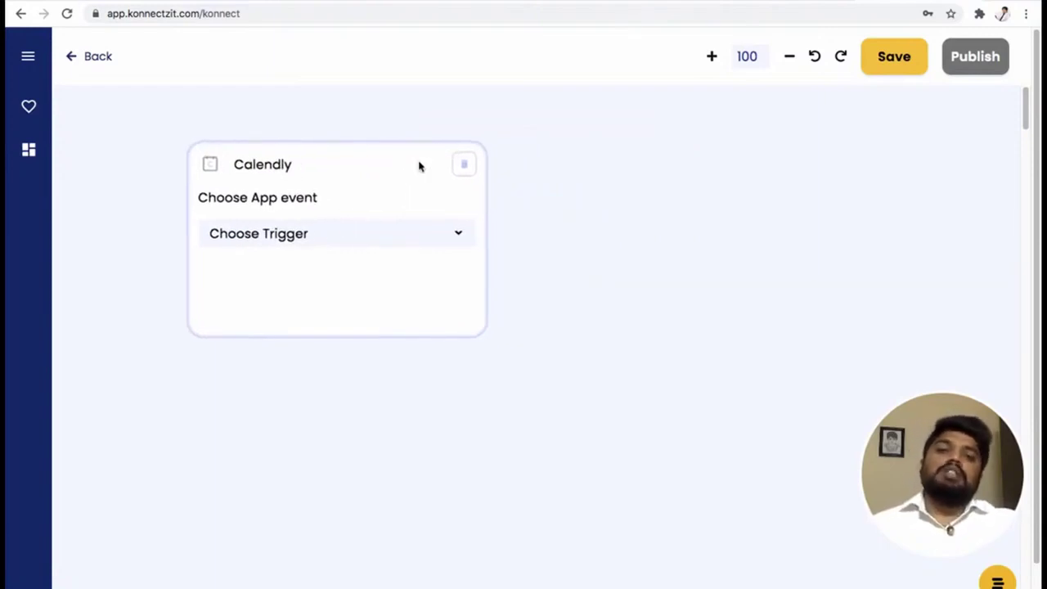
{"action": "left_click", "coordinate": [425, 245]}
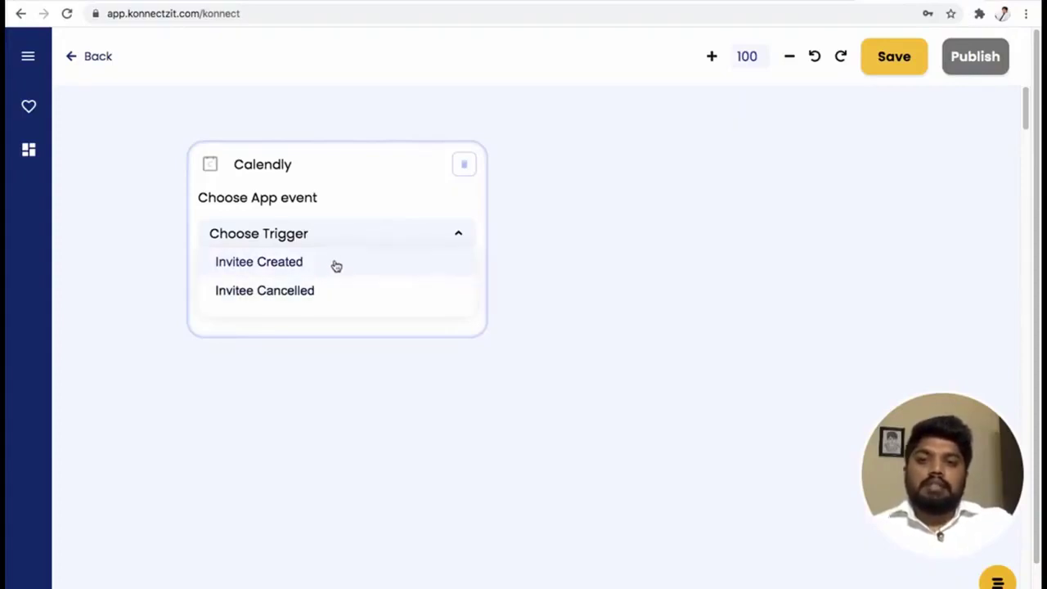
Choose Invitee Created as the Calendly trigger and test it to load sample event data.
{"action": "left_click", "coordinate": [336, 263]}
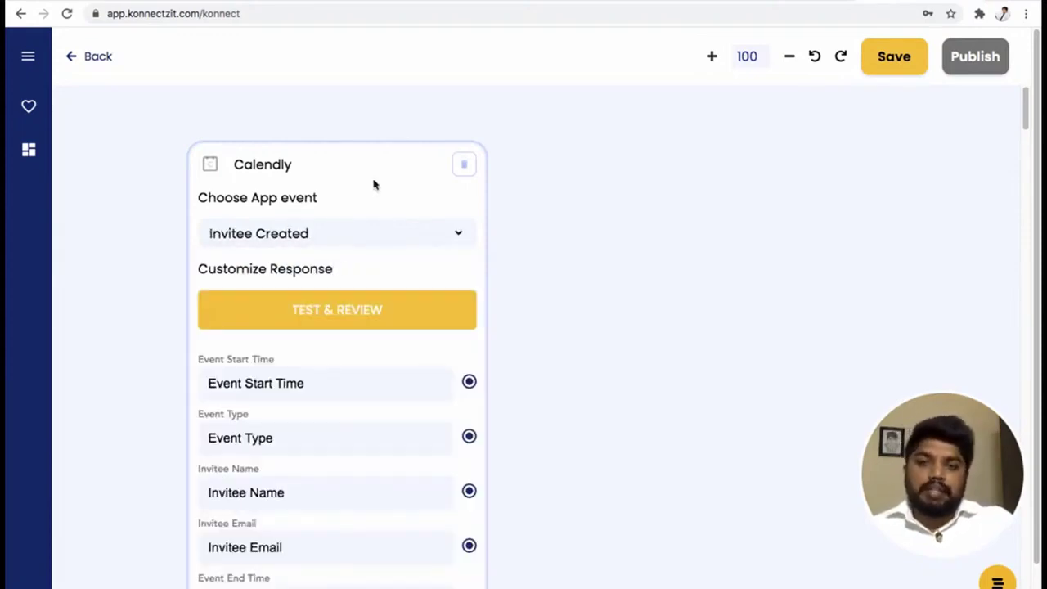
{"action": "left_click_drag", "start_coordinate": [374, 183], "coordinate": [333, 177]}
{"action": "scroll", "coordinate": [354, 268], "scroll_direction": "up", "scroll_amount": 2}
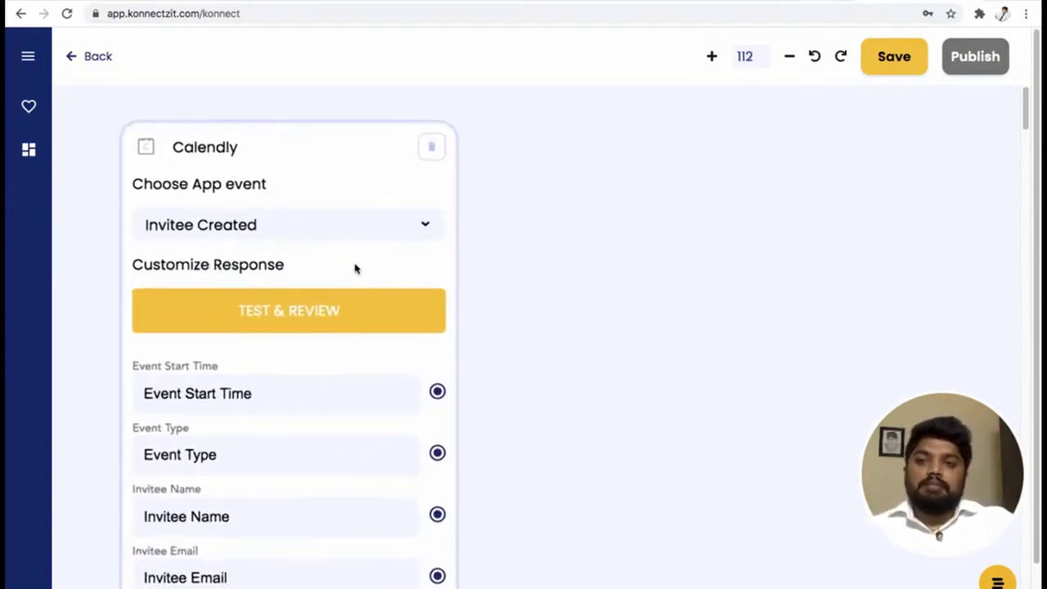
{"action": "scroll", "coordinate": [354, 268], "scroll_direction": "down", "scroll_amount": 3}
{"action": "left_click", "coordinate": [336, 187]}
{"action": "left_click_drag", "start_coordinate": [336, 187], "coordinate": [337, 169]}
{"action": "scroll", "coordinate": [338, 170], "scroll_direction": "down", "scroll_amount": 2}
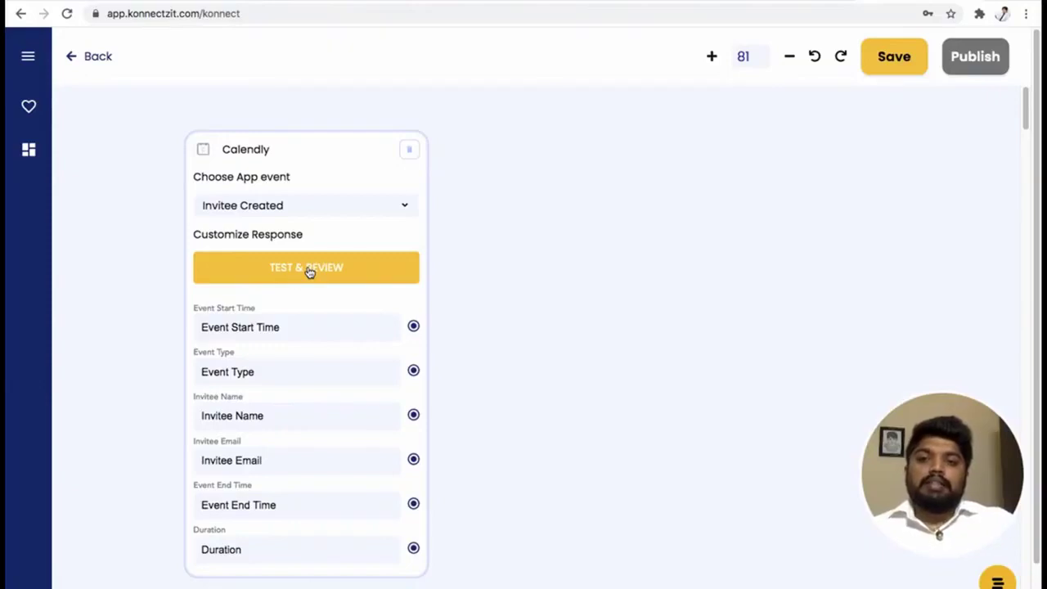
{"action": "left_click", "coordinate": [309, 273]}
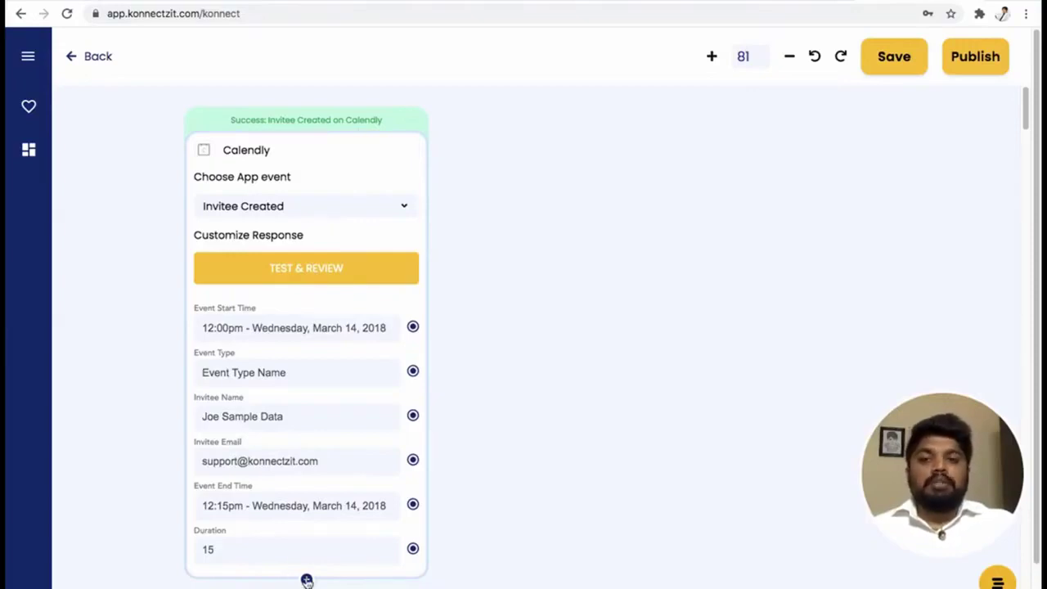
Include Payload.$invitee.$name as an extra Calendly response field, filled with the sample invitee name.
{"action": "left_click", "coordinate": [307, 580]}
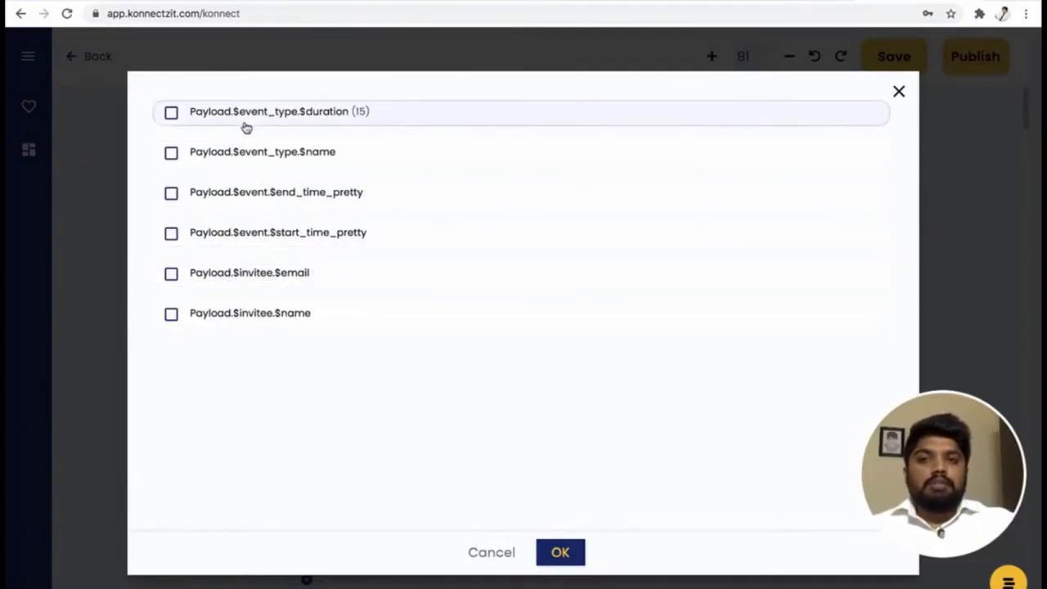
{"action": "left_click", "coordinate": [171, 316]}
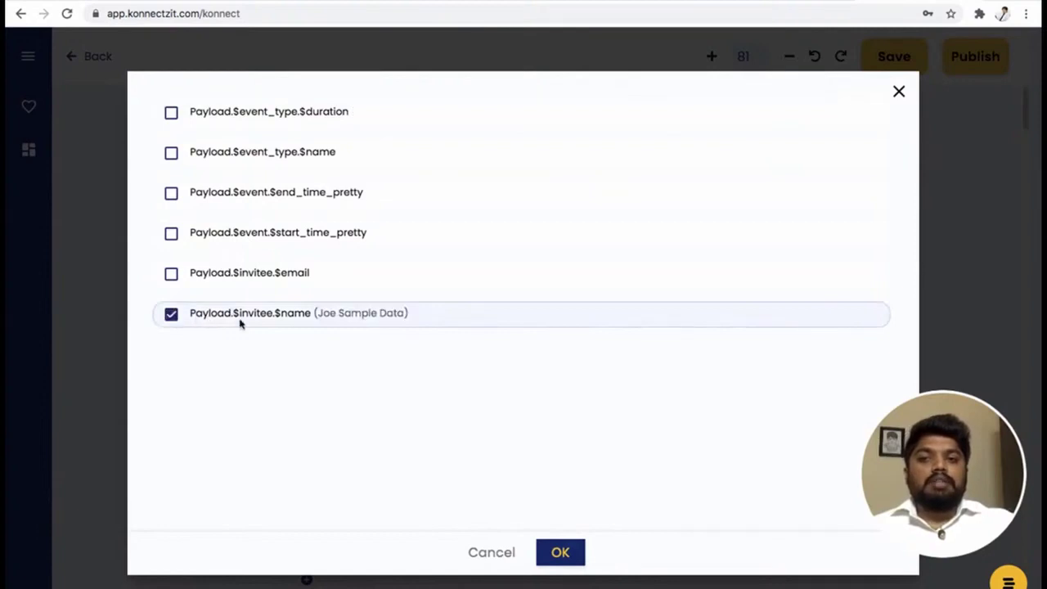
{"action": "left_click", "coordinate": [560, 555]}
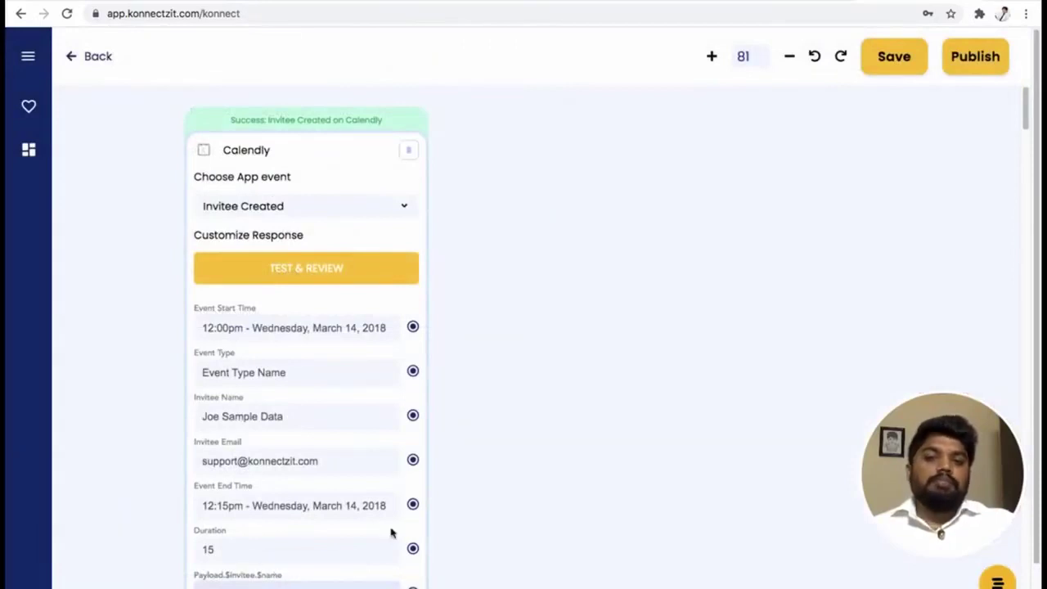
{"action": "left_click_drag", "start_coordinate": [607, 332], "coordinate": [564, 342]}
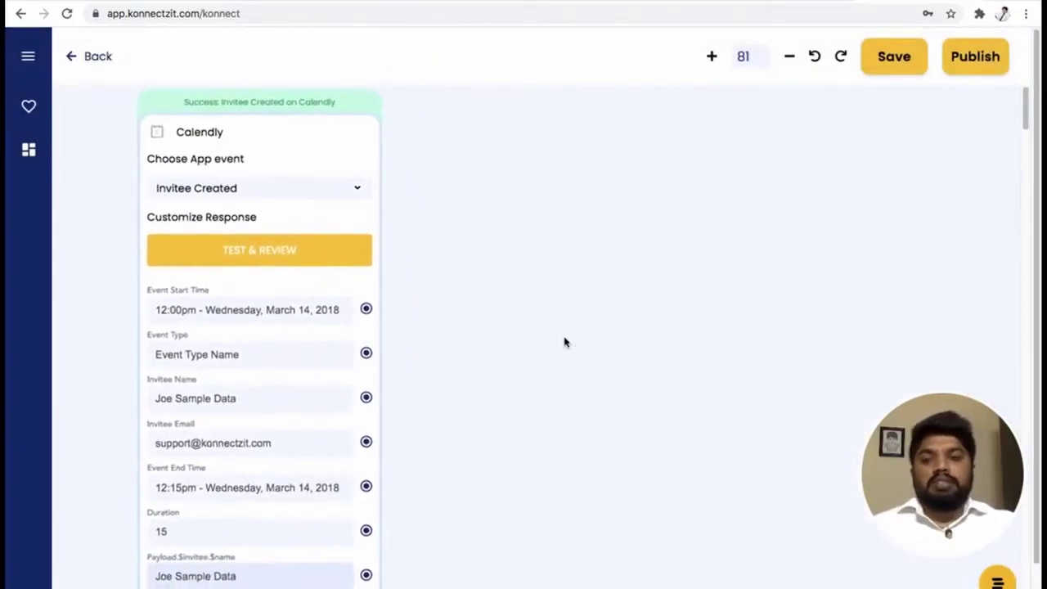
{"action": "scroll", "coordinate": [549, 332], "scroll_direction": "down", "scroll_amount": 5}
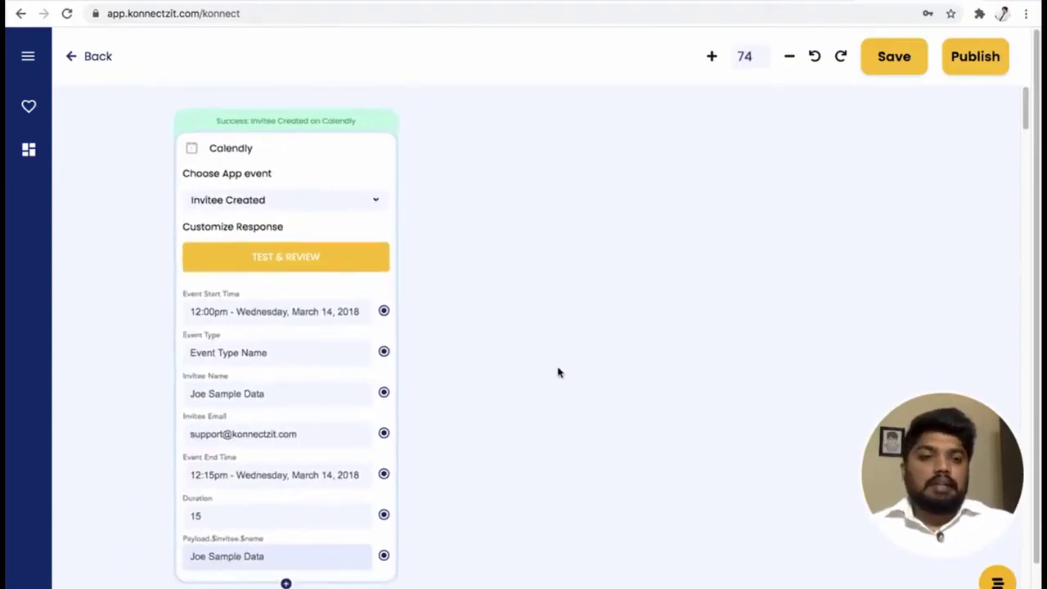
Place a HubSpot step on the canvas beside the Calendly card.
{"action": "left_click", "coordinate": [28, 57]}
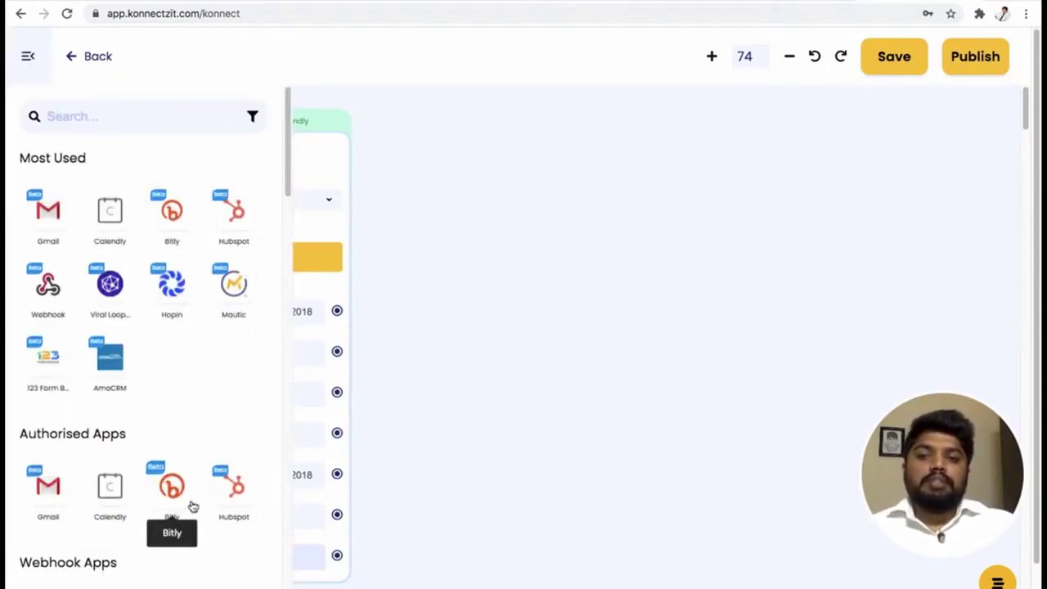
{"action": "left_click_drag", "start_coordinate": [226, 485], "coordinate": [496, 329]}
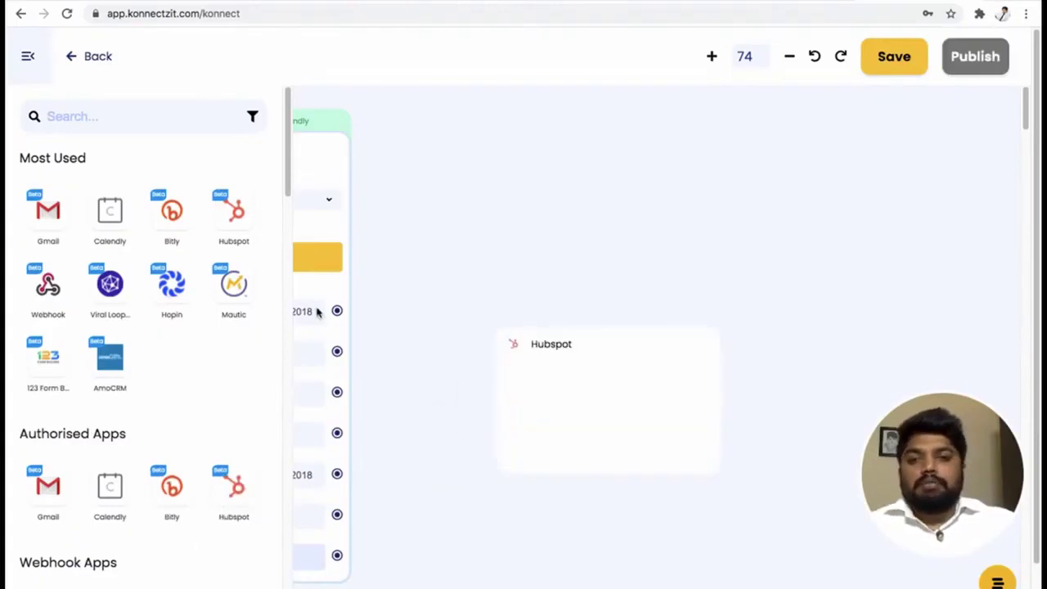
{"action": "left_click", "coordinate": [31, 62]}
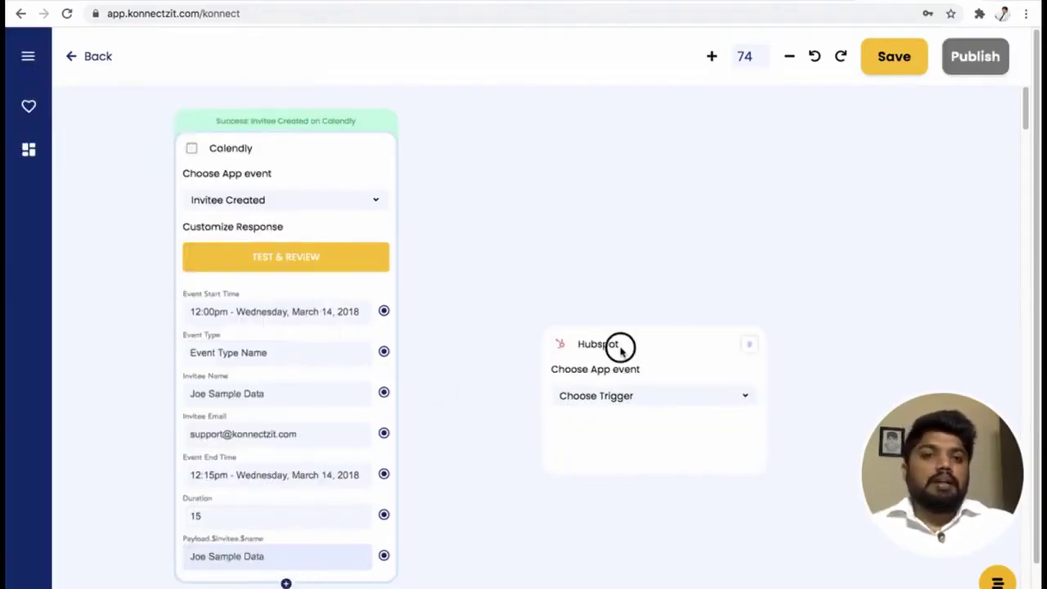
{"action": "left_click_drag", "start_coordinate": [617, 346], "coordinate": [562, 145]}
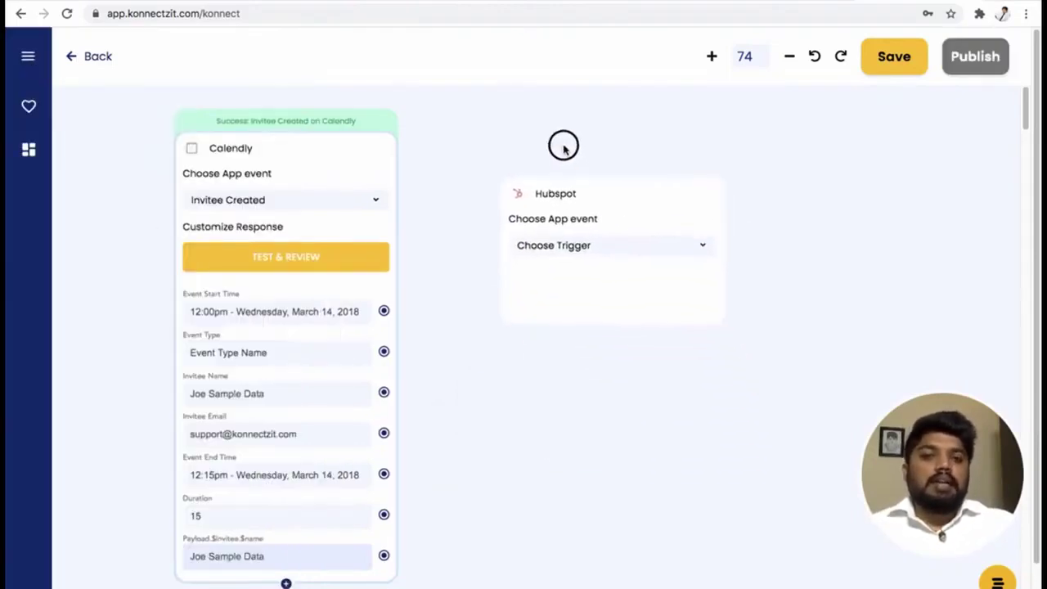
Set the HubSpot step's event to Create Contact.
{"action": "left_click", "coordinate": [564, 251]}
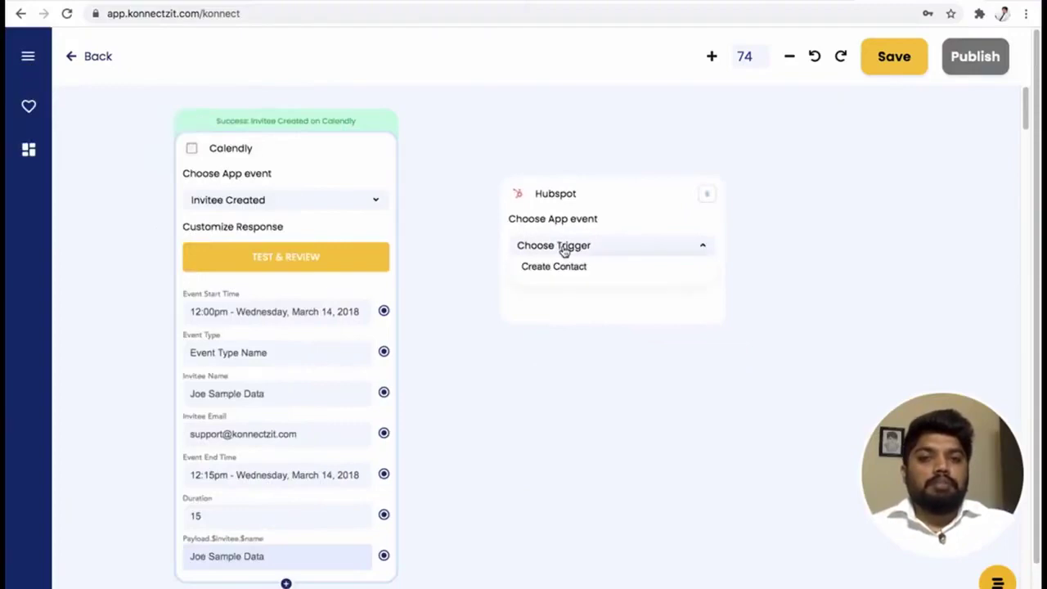
{"action": "left_click", "coordinate": [623, 192]}
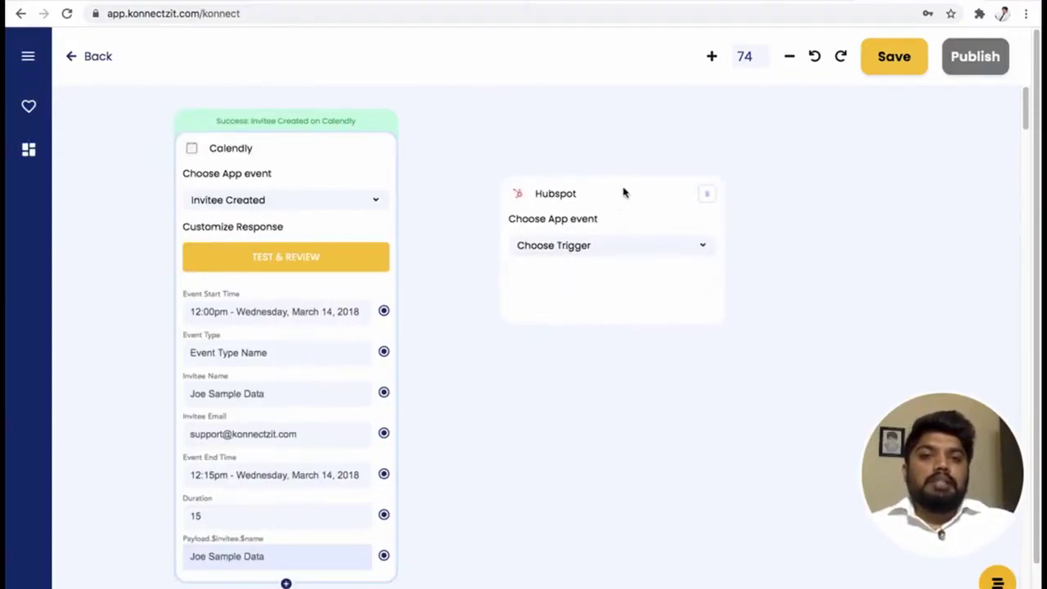
{"action": "left_click", "coordinate": [617, 249]}
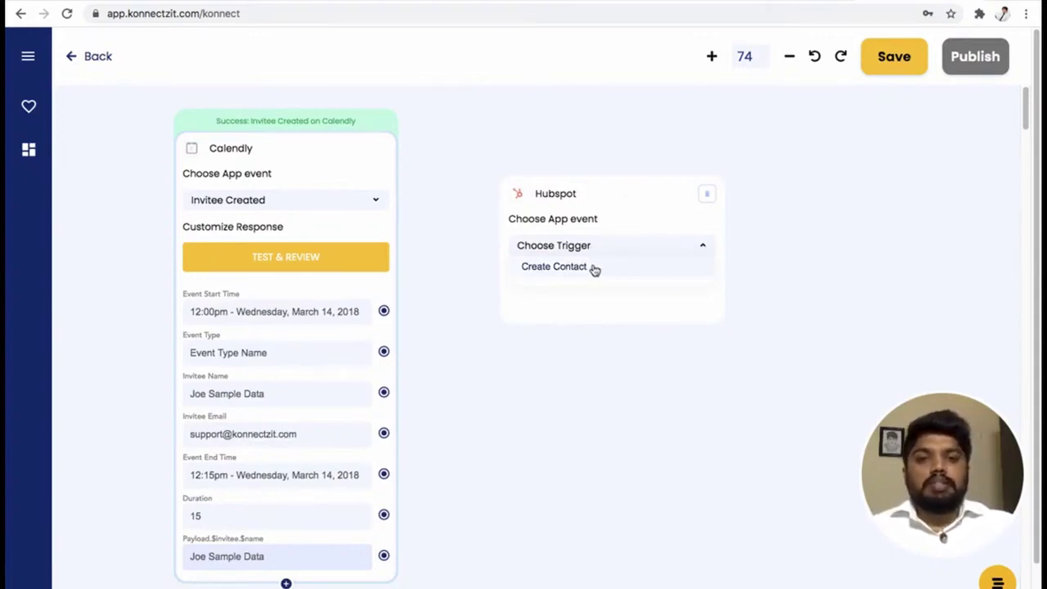
{"action": "left_click", "coordinate": [595, 270]}
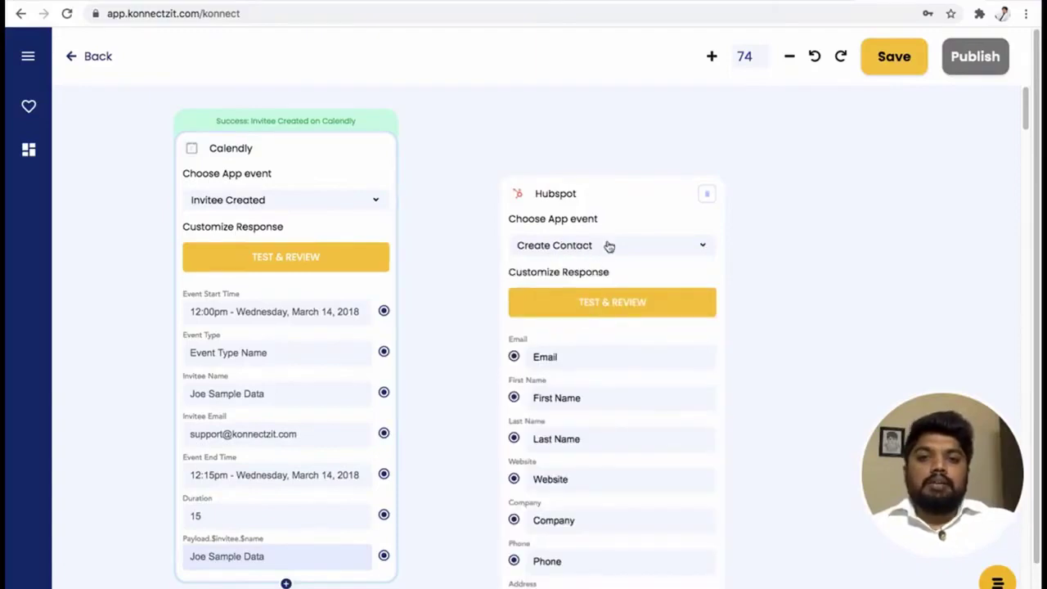
{"action": "left_click_drag", "start_coordinate": [616, 185], "coordinate": [613, 117]}
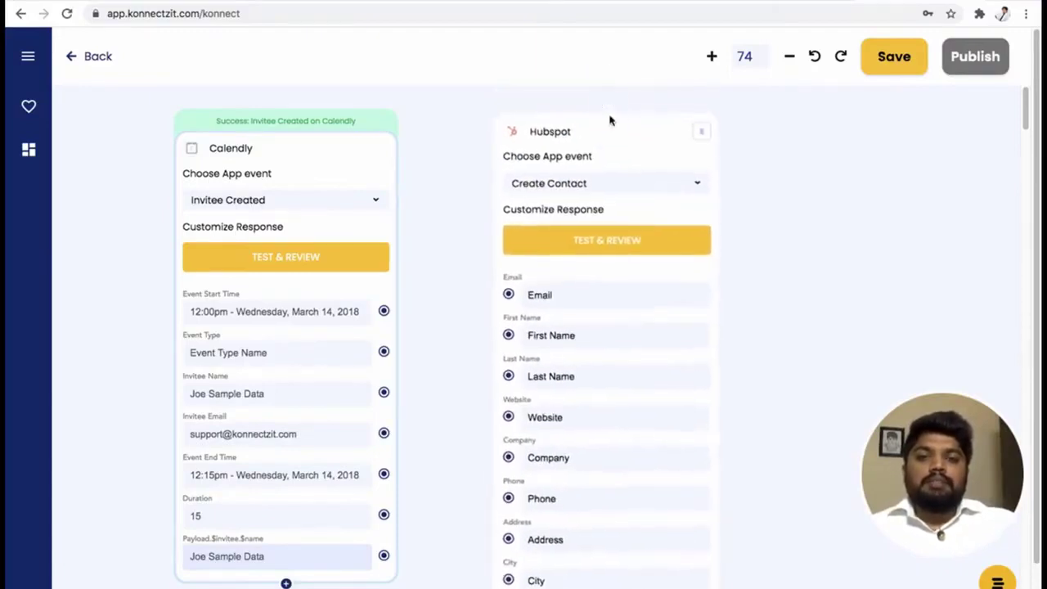
{"action": "scroll", "coordinate": [643, 249], "scroll_direction": "up", "scroll_amount": 2}
{"action": "scroll", "coordinate": [643, 256], "scroll_direction": "down", "scroll_amount": 5}
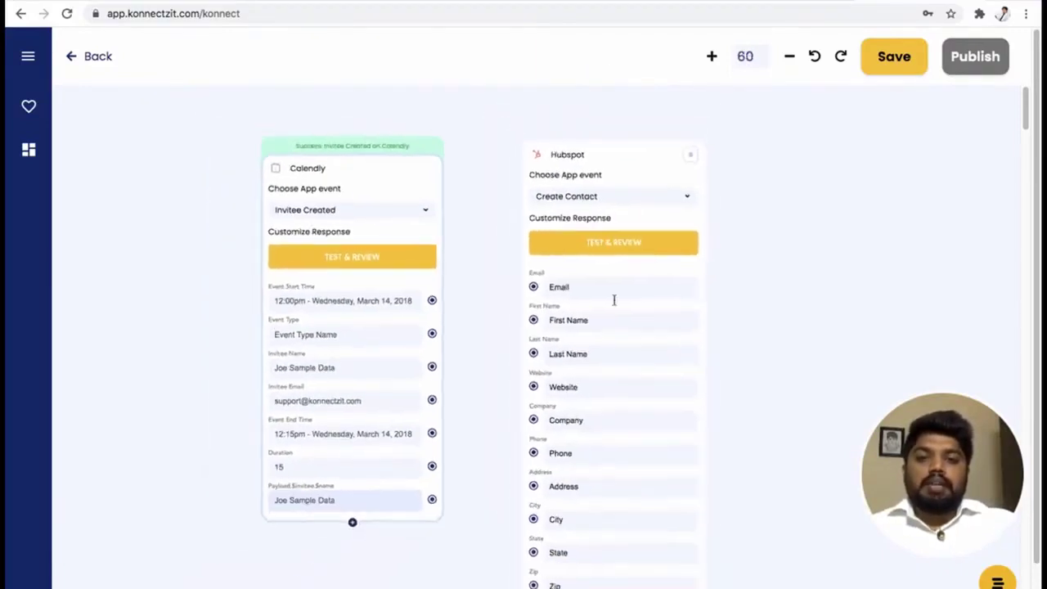
Connect Calendly's invitee email to HubSpot Email and the invitee name to First Name.
{"action": "left_click_drag", "start_coordinate": [465, 572], "coordinate": [398, 576]}
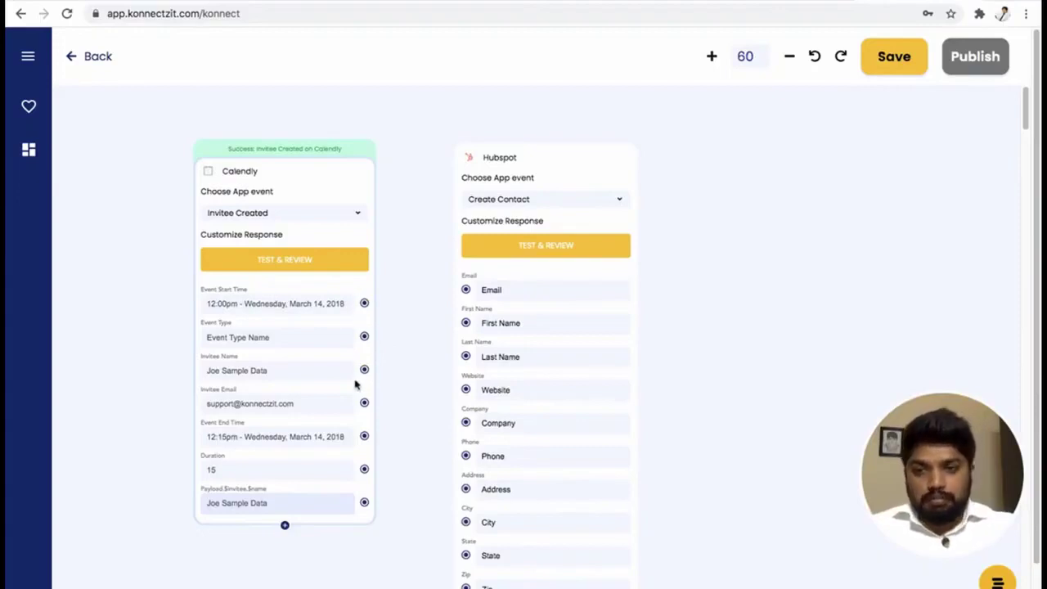
{"action": "left_click_drag", "start_coordinate": [367, 406], "coordinate": [466, 294]}
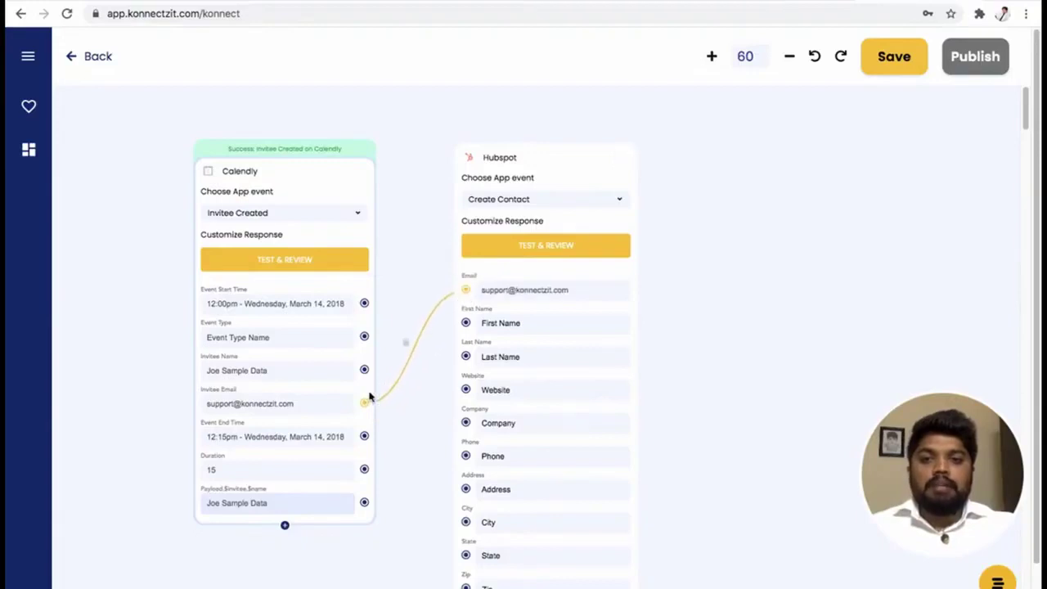
{"action": "left_click_drag", "start_coordinate": [366, 374], "coordinate": [467, 325]}
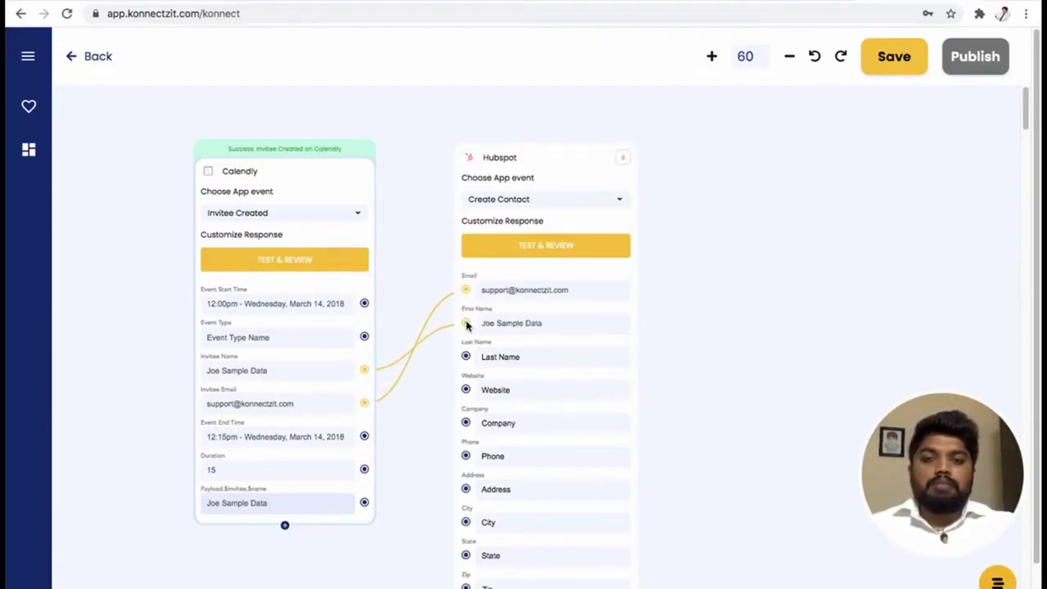
{"action": "mouse_move", "coordinate": [404, 373]}
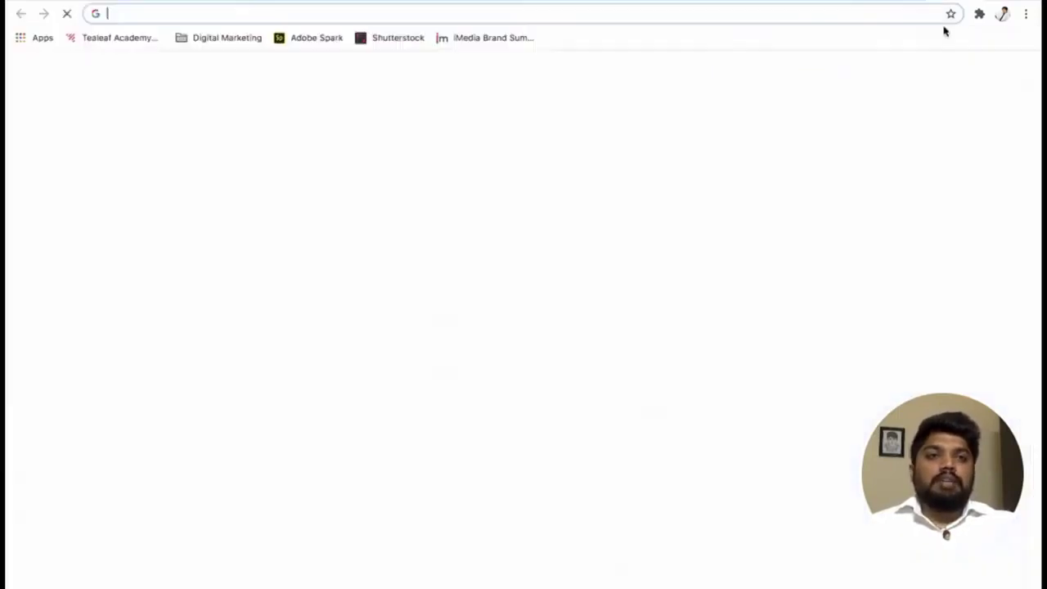
Open hubspot.com in a new tab and view Contacts, showing only 2 sample contacts.
{"action": "key", "text": "ctrl+t"}
{"action": "type", "text": "hubspot.com"}
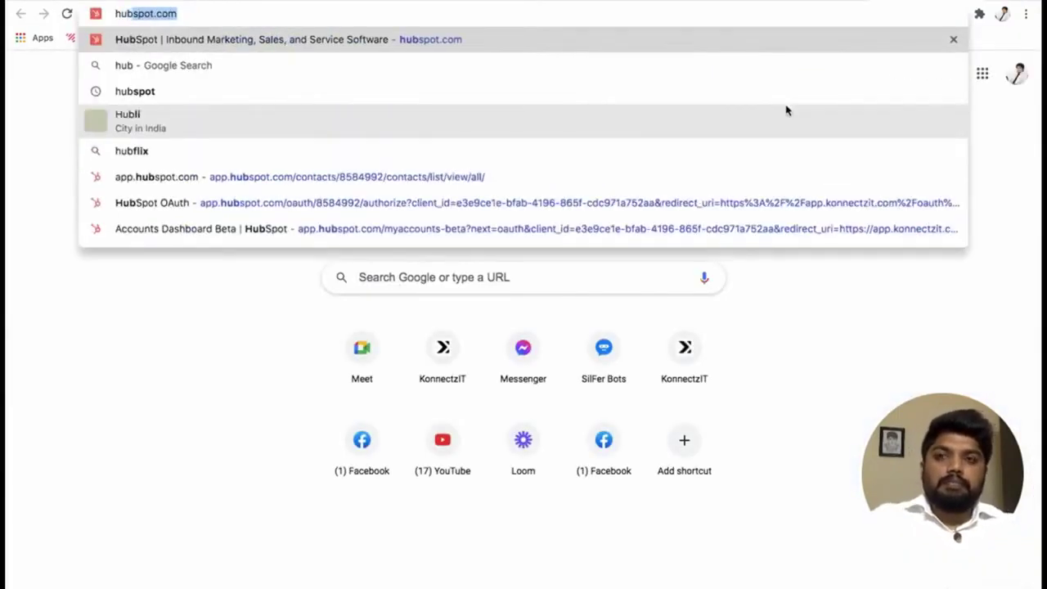
{"action": "key", "text": "Return"}
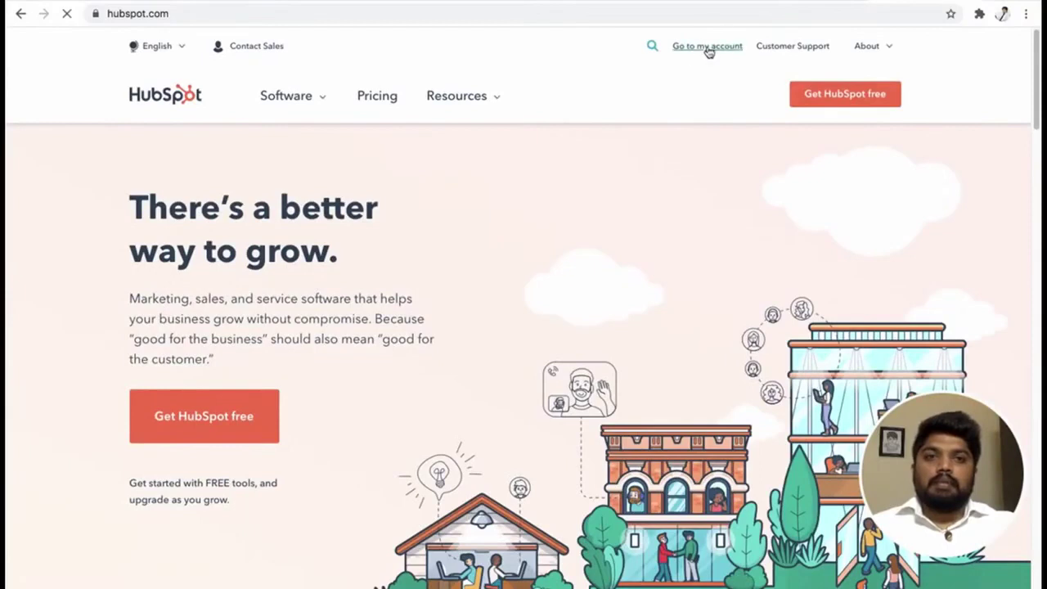
{"action": "left_click", "coordinate": [707, 47]}
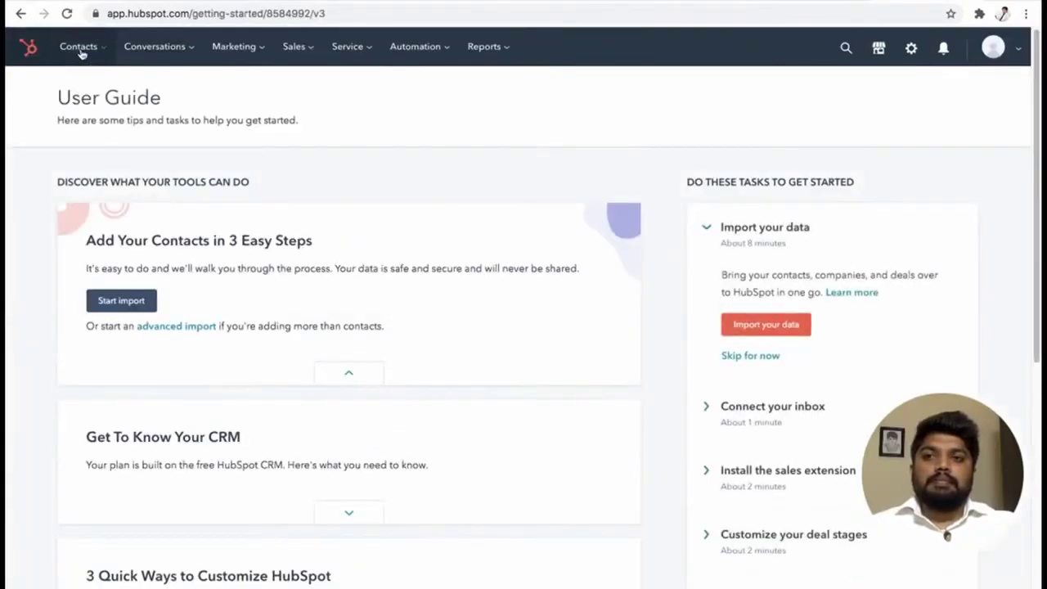
{"action": "left_click", "coordinate": [79, 47]}
{"action": "left_click", "coordinate": [82, 91]}
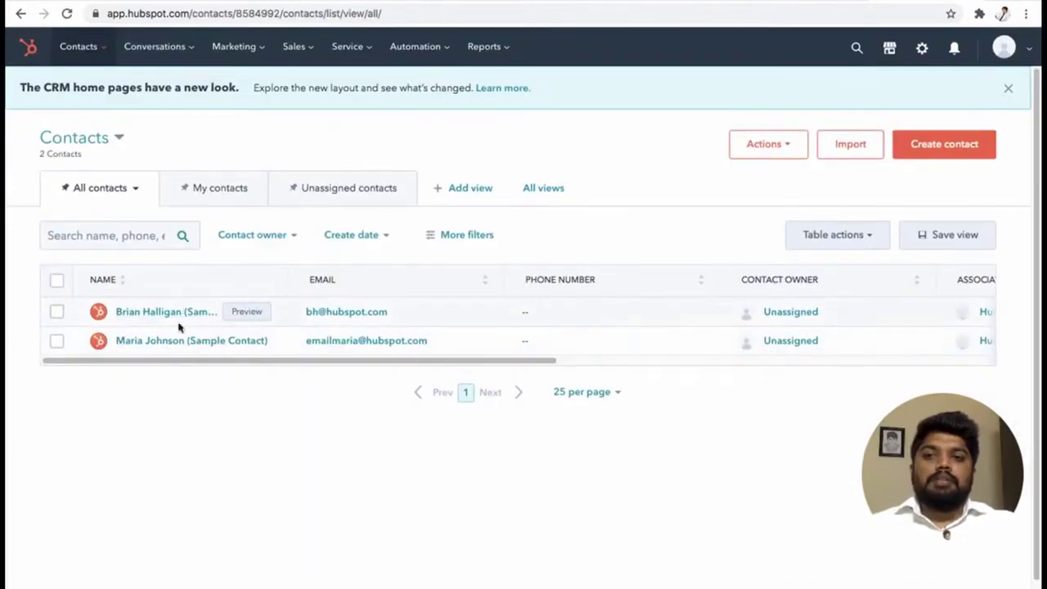
{"action": "left_click_drag", "start_coordinate": [175, 316], "coordinate": [188, 364]}
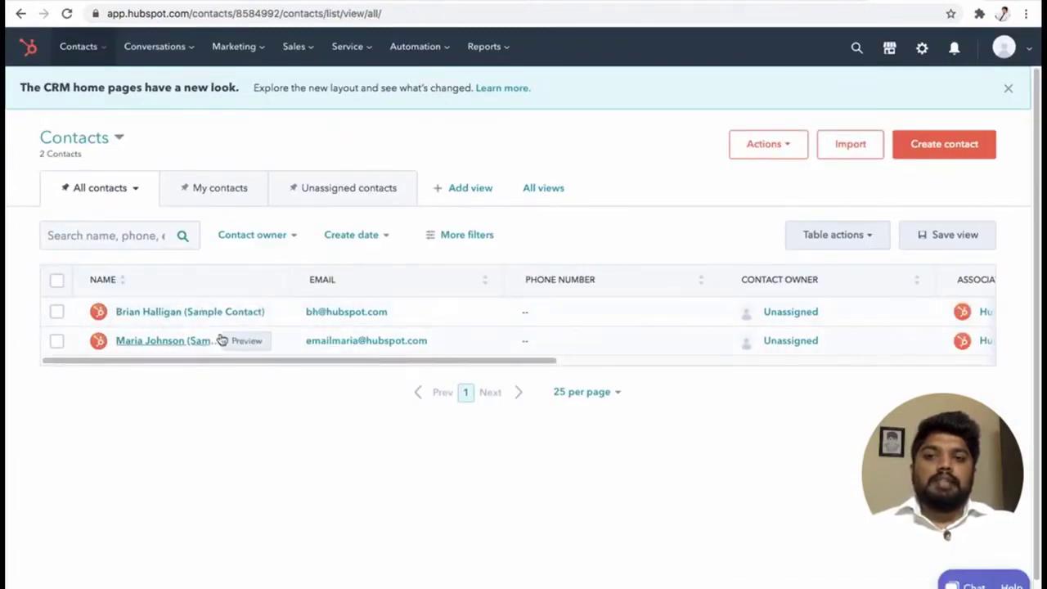
{"action": "left_click", "coordinate": [797, 3]}
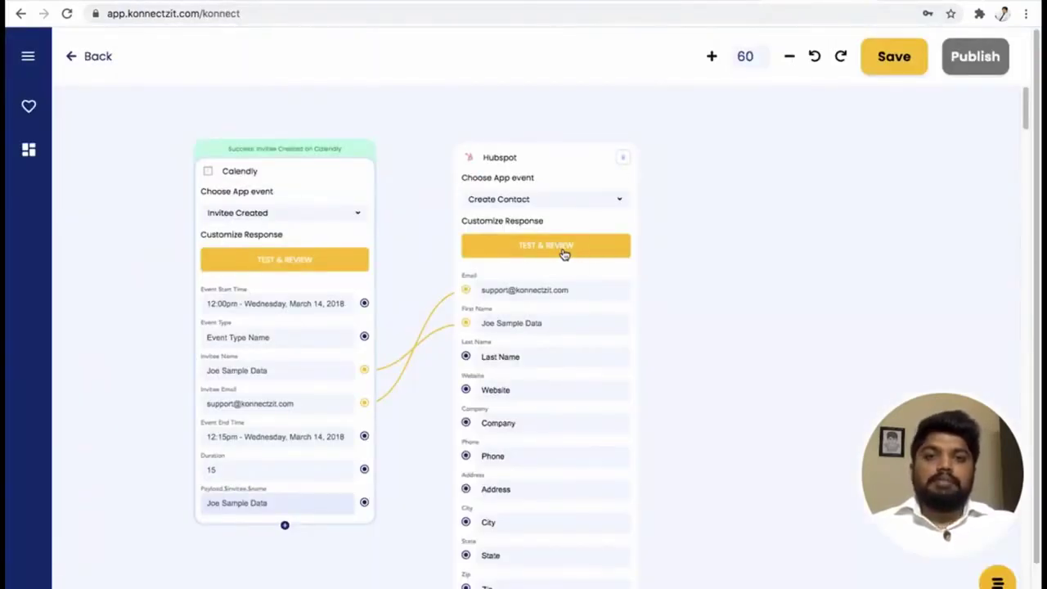
Test the HubSpot Create Contact step until it reports 'Data sent to Hubspot'.
{"action": "left_click", "coordinate": [563, 254]}
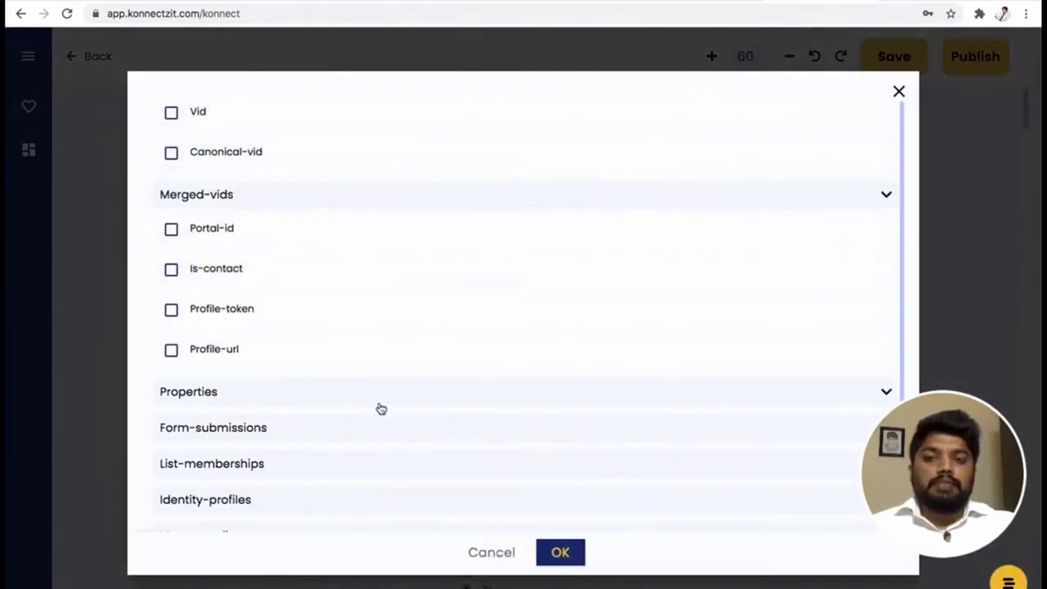
{"action": "scroll", "coordinate": [380, 408], "scroll_direction": "down", "scroll_amount": 1}
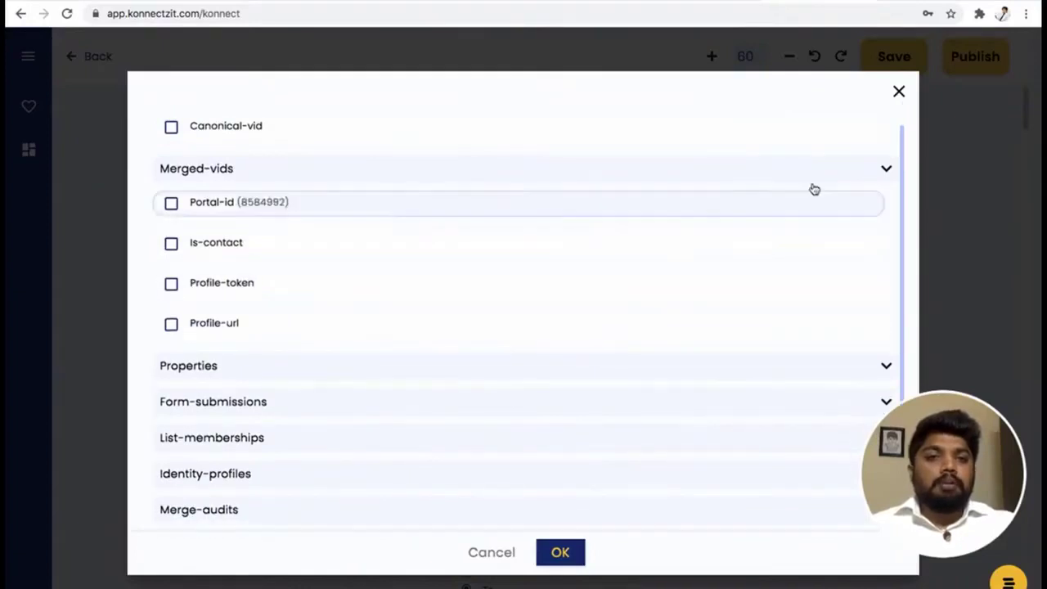
{"action": "left_click", "coordinate": [900, 93]}
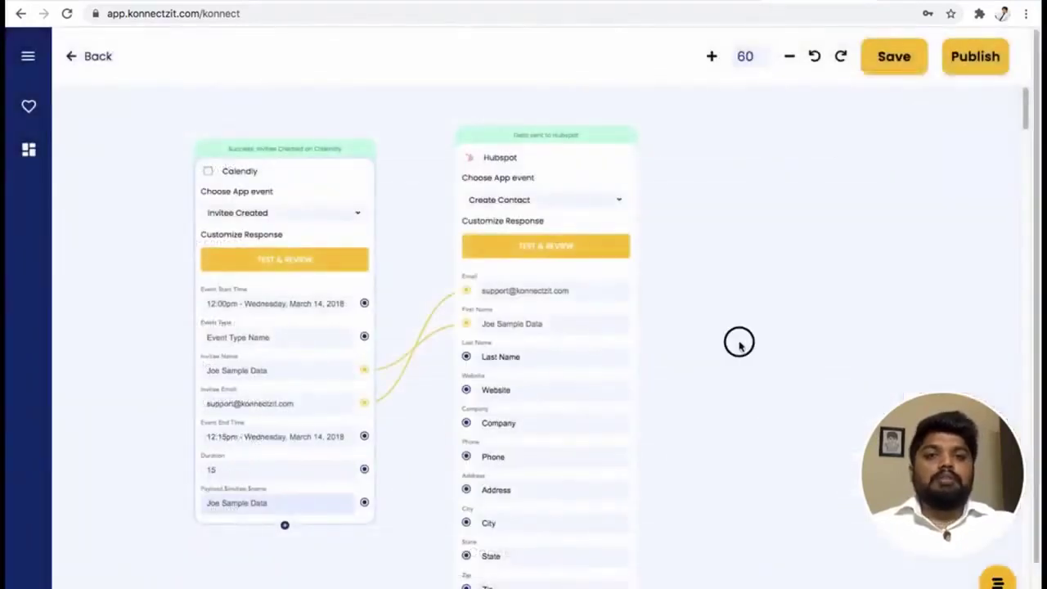
{"action": "left_click_drag", "start_coordinate": [738, 341], "coordinate": [659, 353]}
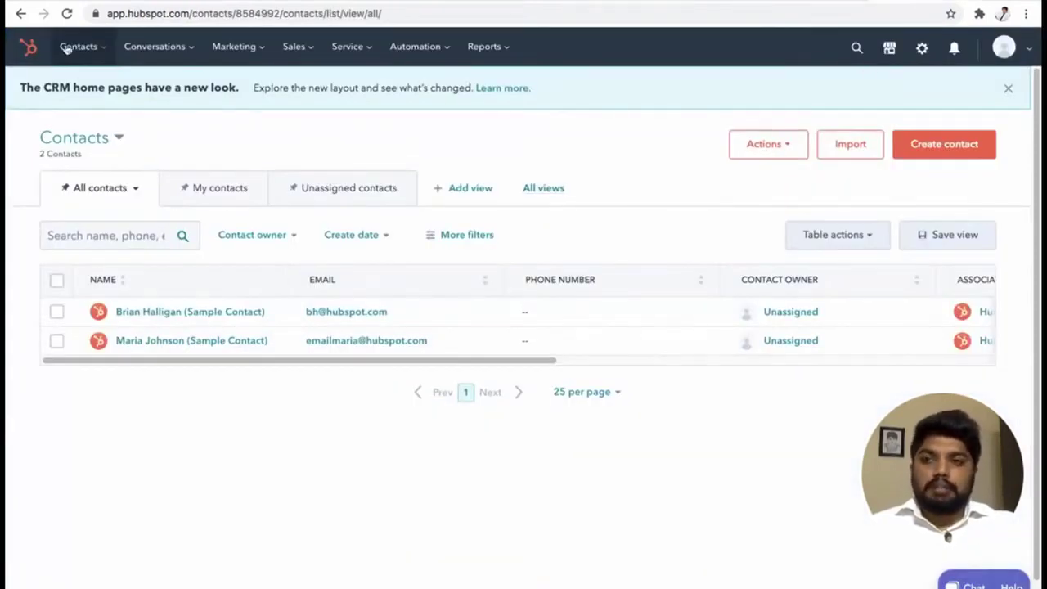
Reload HubSpot Contacts, now 3 contacts, and preview the new sample invitee contact.
{"action": "left_click", "coordinate": [66, 16]}
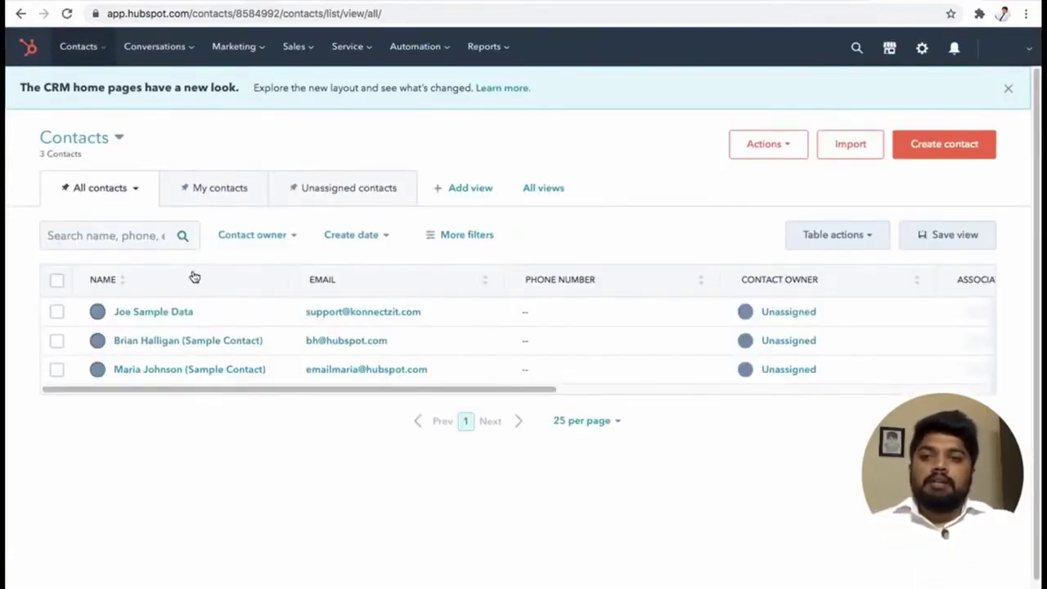
{"action": "left_click", "coordinate": [243, 316]}
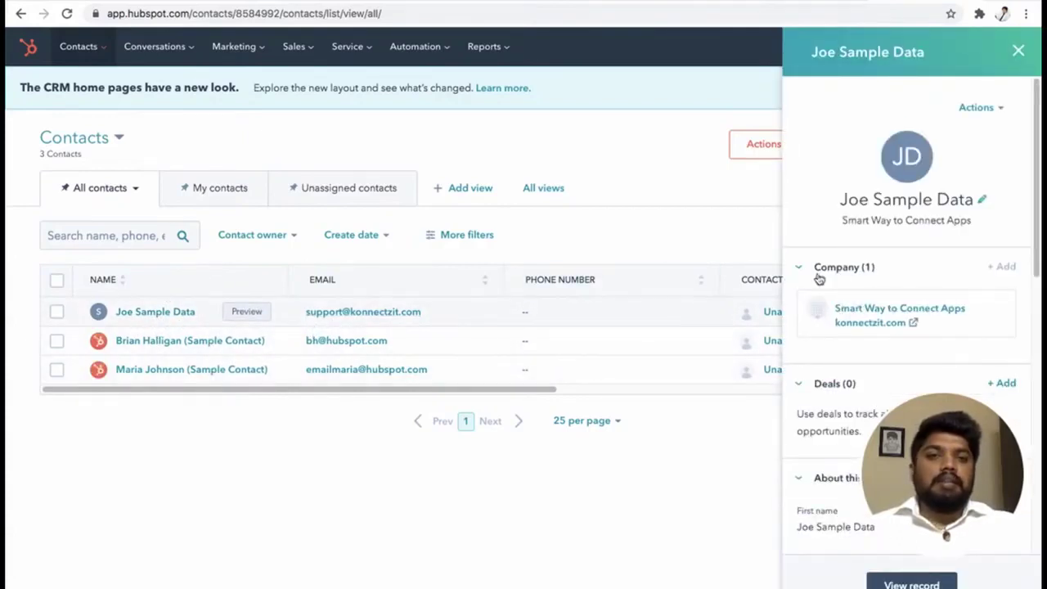
{"action": "left_click", "coordinate": [1019, 54]}
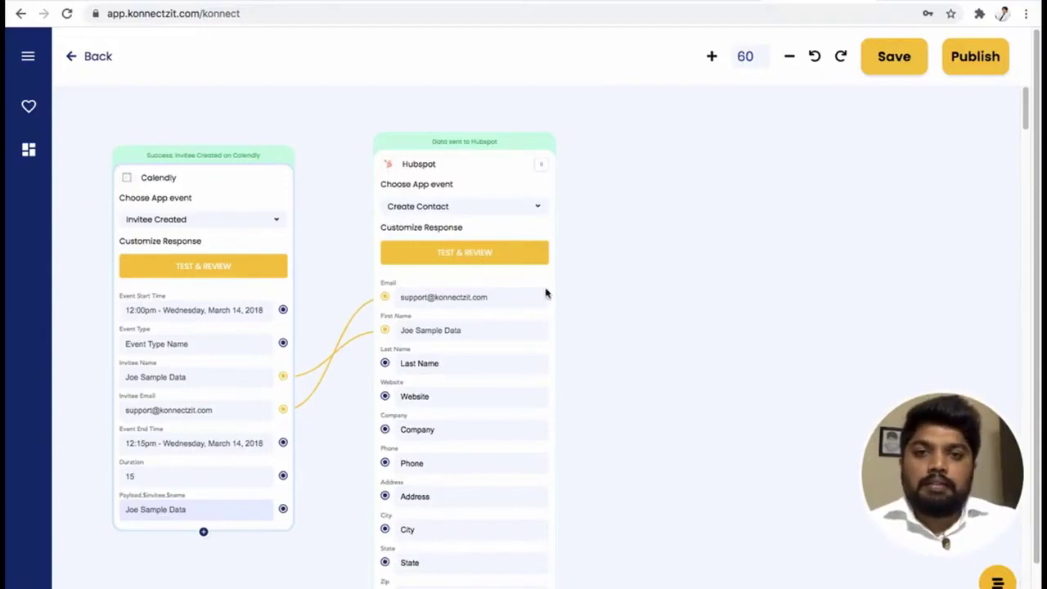
Place a Bitly step on the konnect canvas.
{"action": "left_click", "coordinate": [30, 60]}
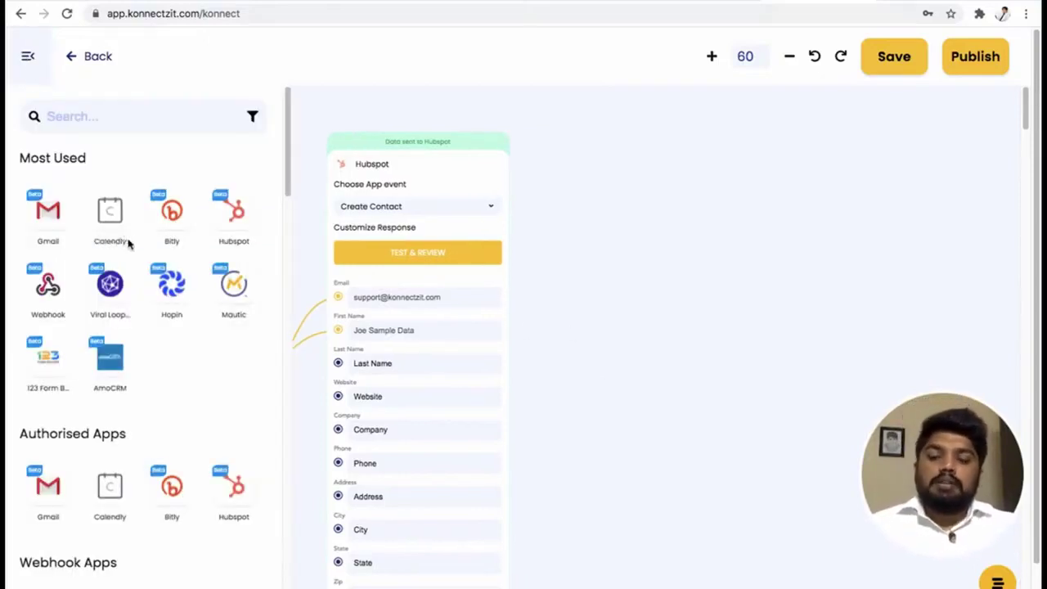
{"action": "scroll", "coordinate": [154, 294], "scroll_direction": "down", "scroll_amount": 1}
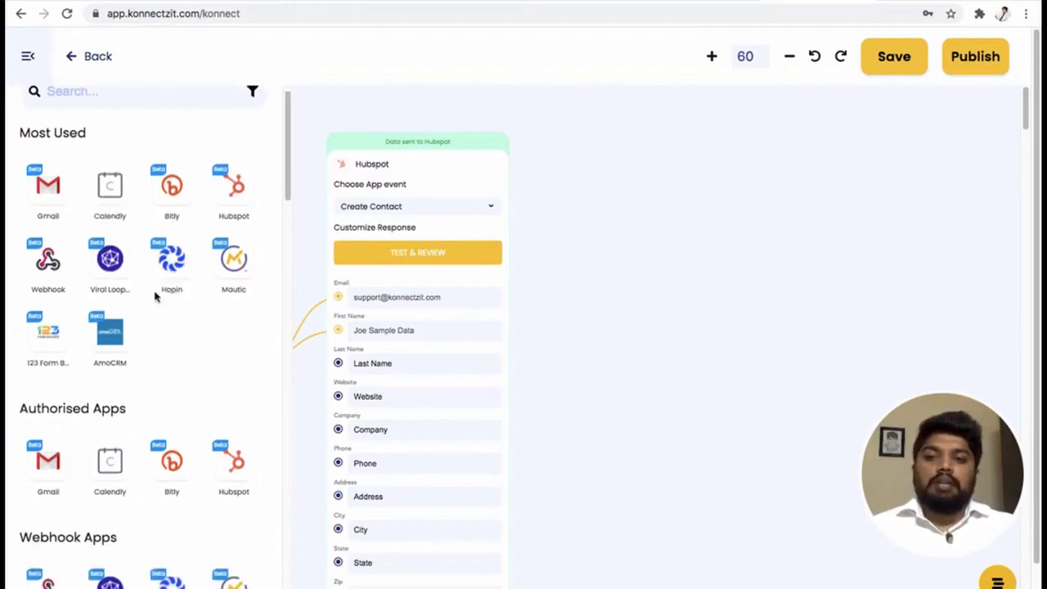
{"action": "left_click_drag", "start_coordinate": [171, 462], "coordinate": [618, 245]}
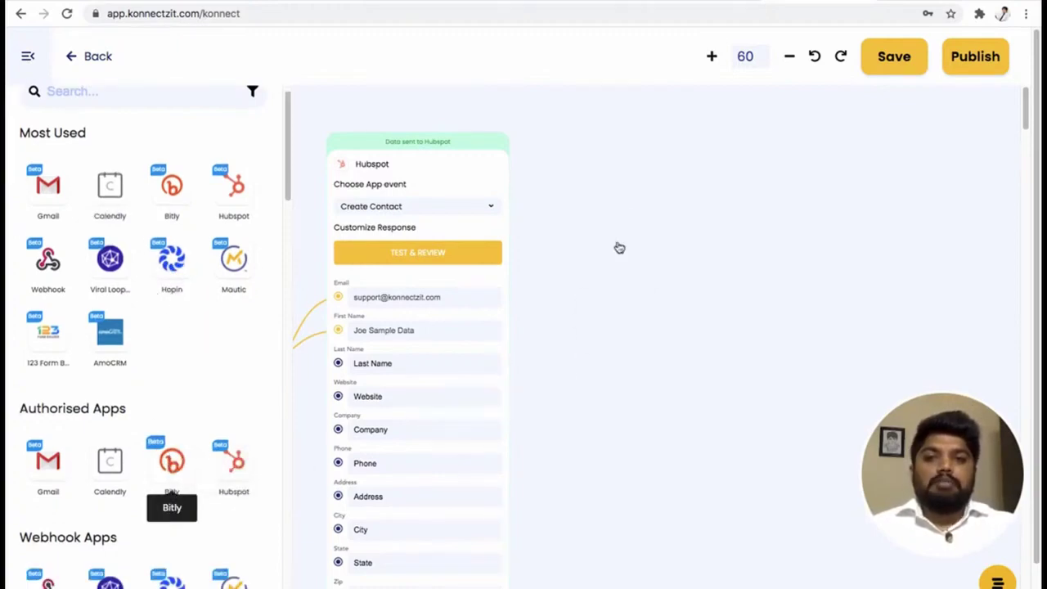
{"action": "left_click", "coordinate": [30, 59]}
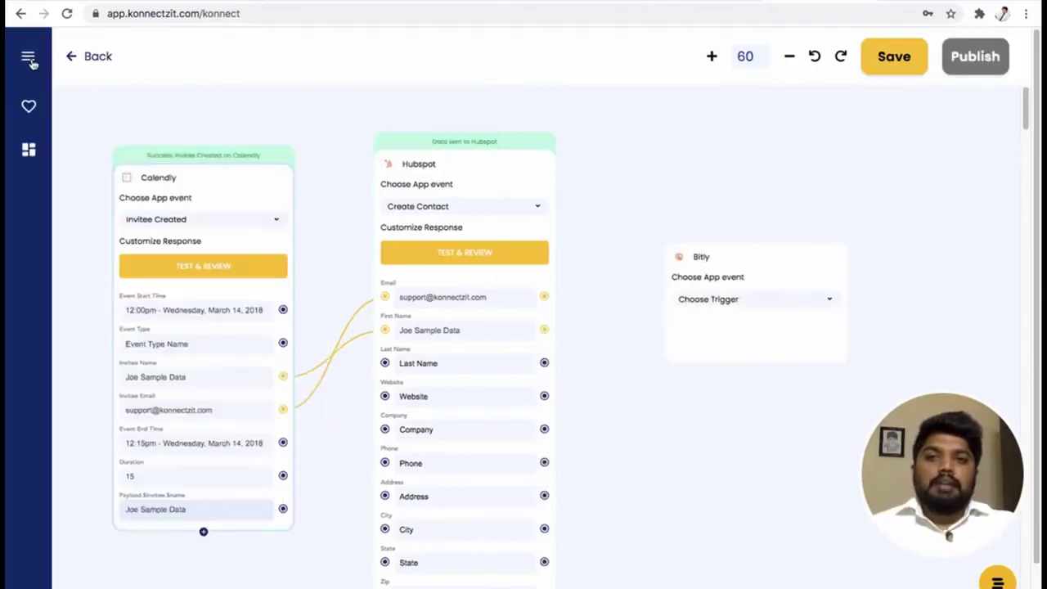
{"action": "left_click_drag", "start_coordinate": [785, 266], "coordinate": [732, 184]}
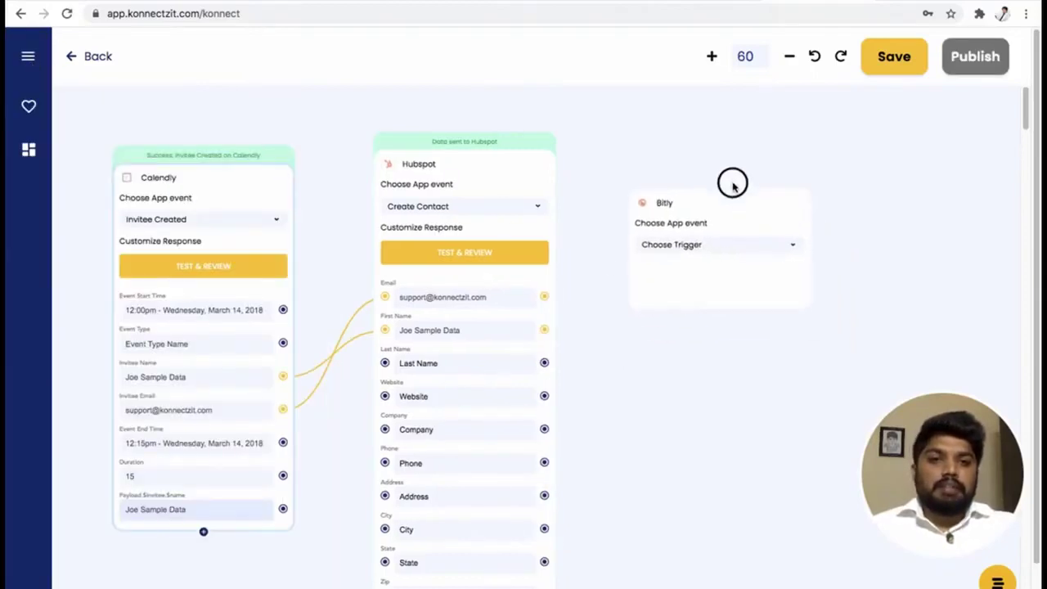
Set the Bitly step's event to Create Link, exposing Long URL and Title fields.
{"action": "left_click", "coordinate": [717, 245]}
{"action": "left_click", "coordinate": [707, 267]}
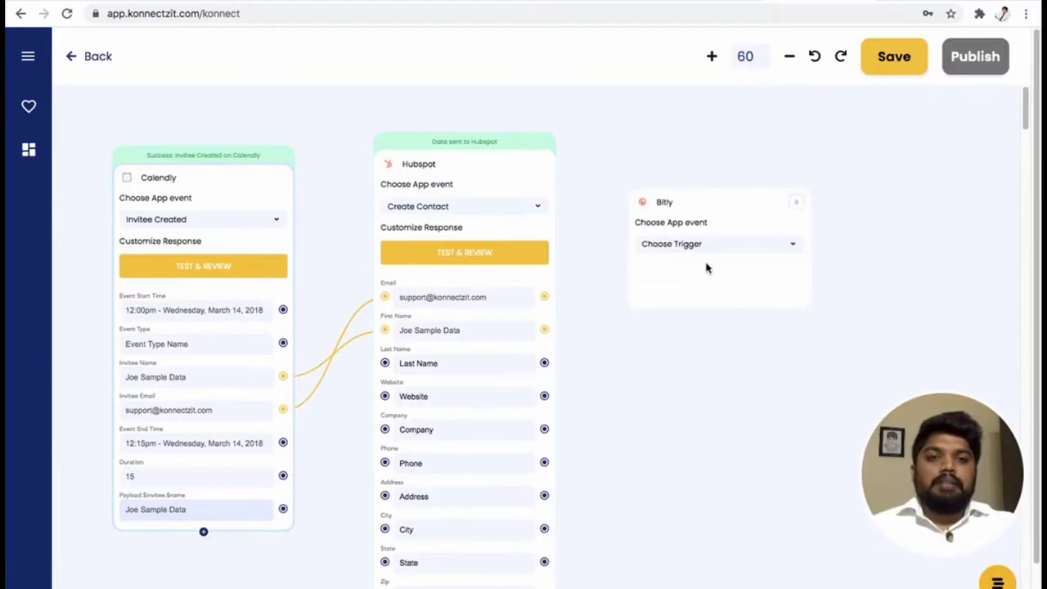
{"action": "left_click_drag", "start_coordinate": [589, 360], "coordinate": [577, 363]}
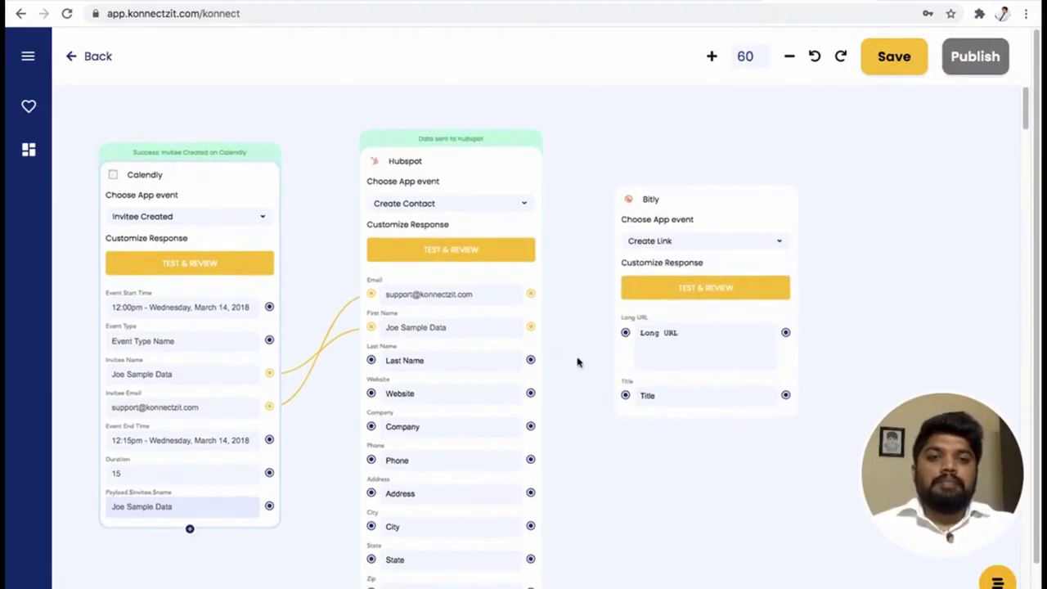
{"action": "left_click", "coordinate": [709, 196]}
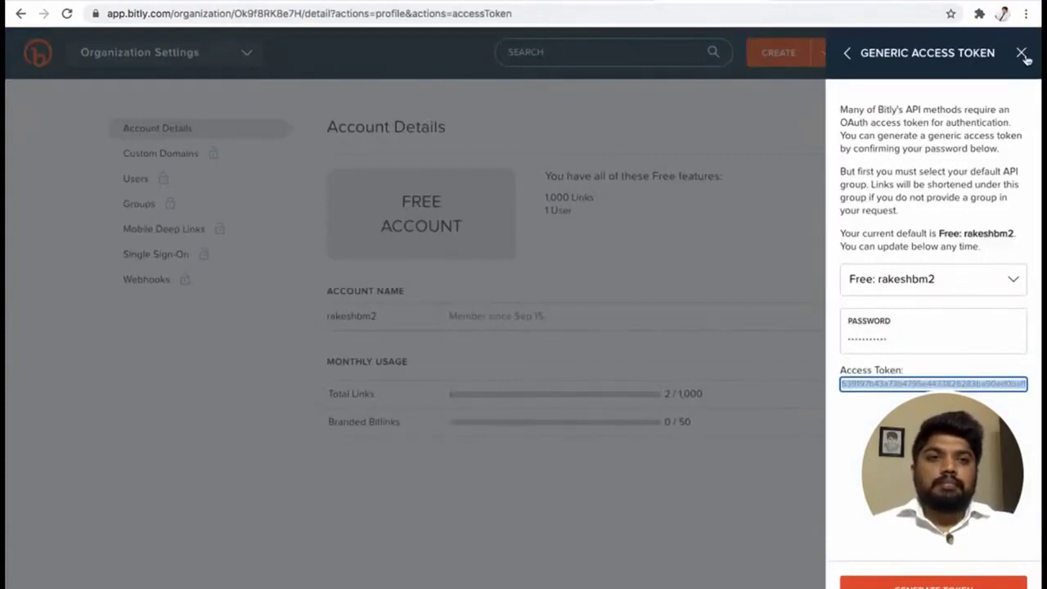
Close the Generic Access Token panel, copy Rocky's long URL from Bitly's links list, and return to KonnectzIT.
{"action": "left_click", "coordinate": [1022, 53]}
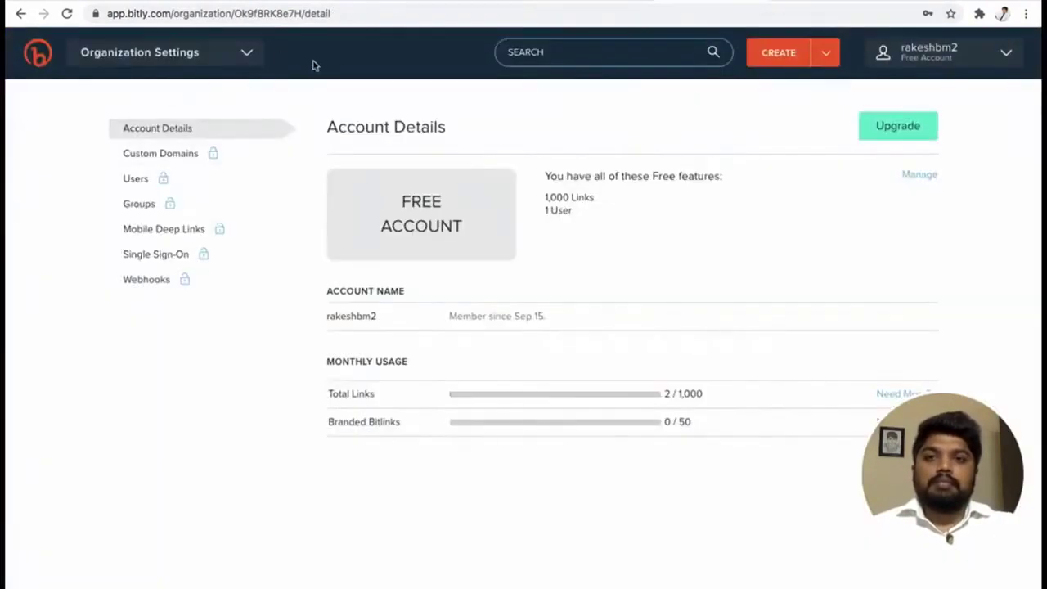
{"action": "left_click", "coordinate": [41, 56]}
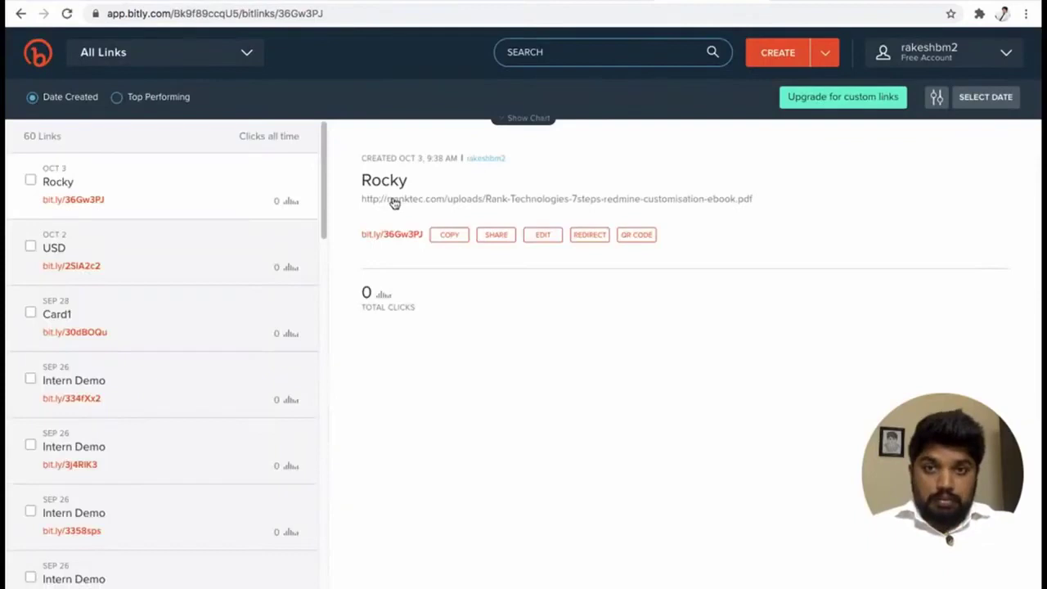
{"action": "right_click", "coordinate": [393, 203]}
{"action": "left_click", "coordinate": [445, 293]}
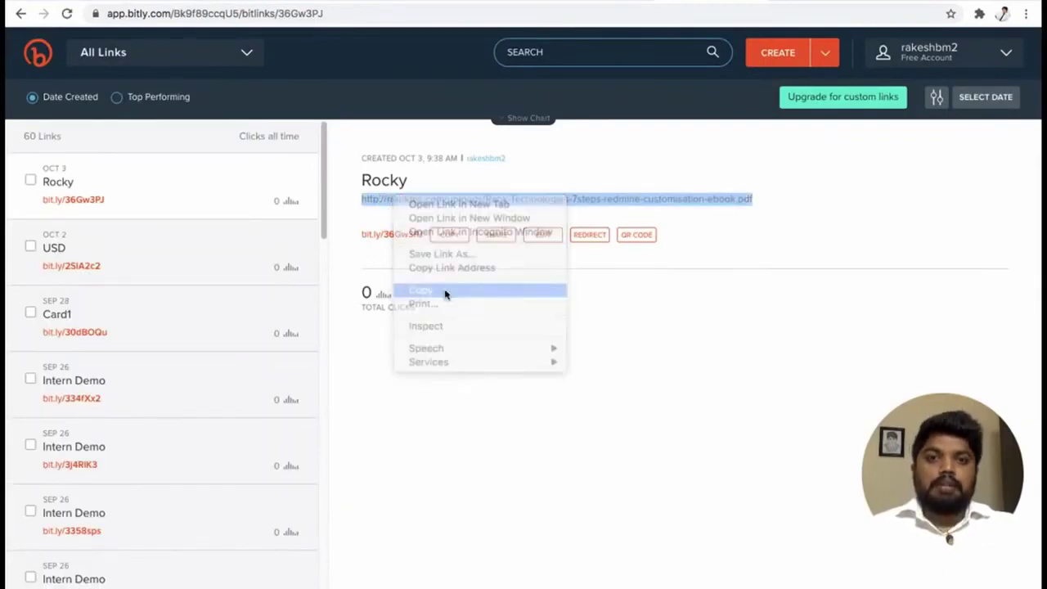
{"action": "left_click", "coordinate": [764, 2]}
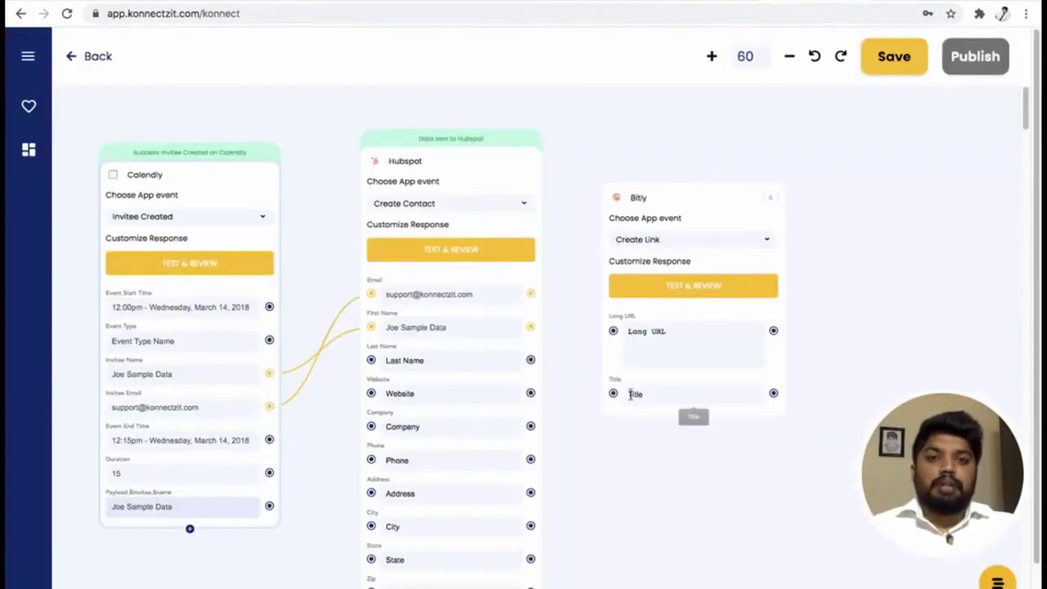
Paste the Rocky long URL into Bitly's Long URL, map Invitee Name to Title, and test the step.
{"action": "right_click", "coordinate": [654, 336]}
{"action": "left_click", "coordinate": [684, 430]}
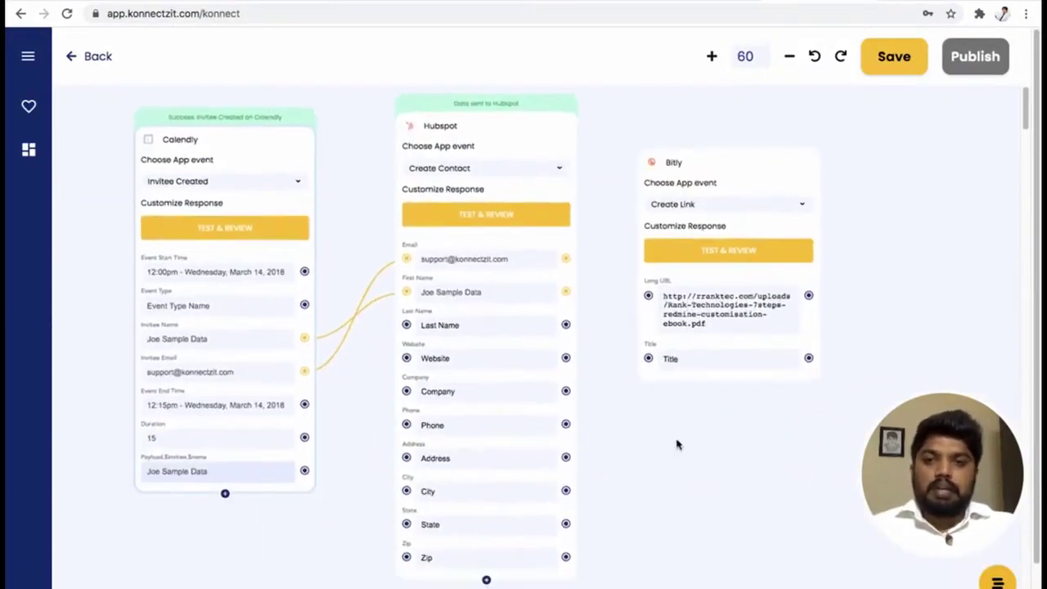
{"action": "left_click_drag", "start_coordinate": [307, 342], "coordinate": [648, 360]}
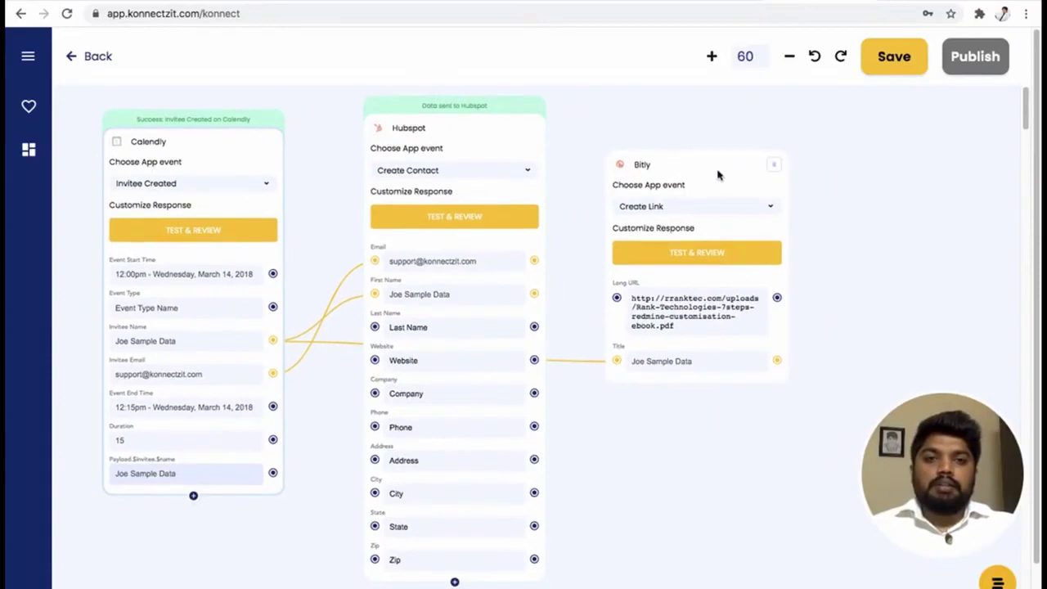
{"action": "left_click_drag", "start_coordinate": [717, 171], "coordinate": [680, 171]}
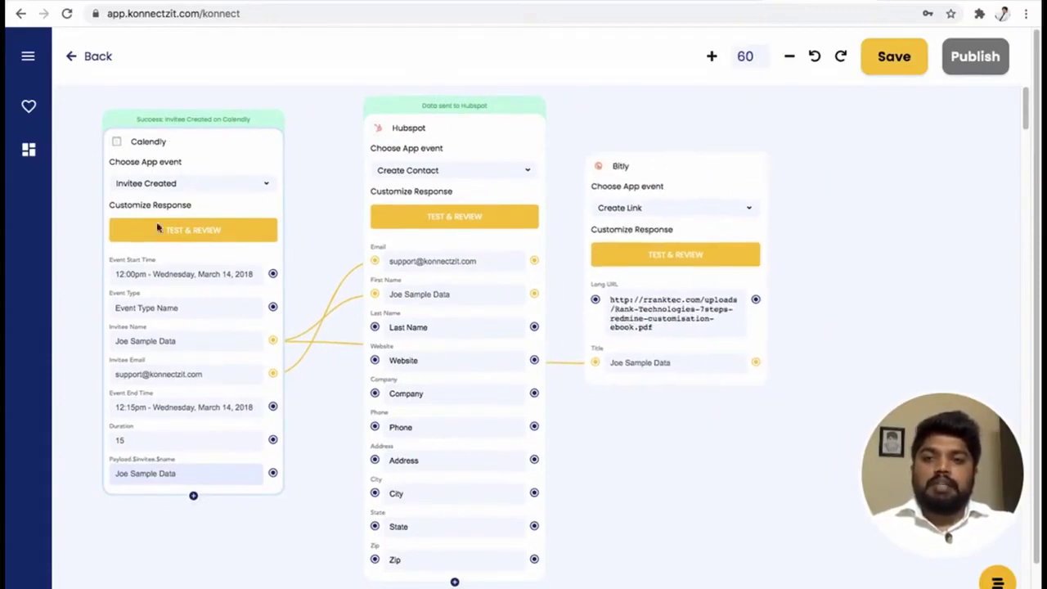
{"action": "left_click", "coordinate": [684, 257]}
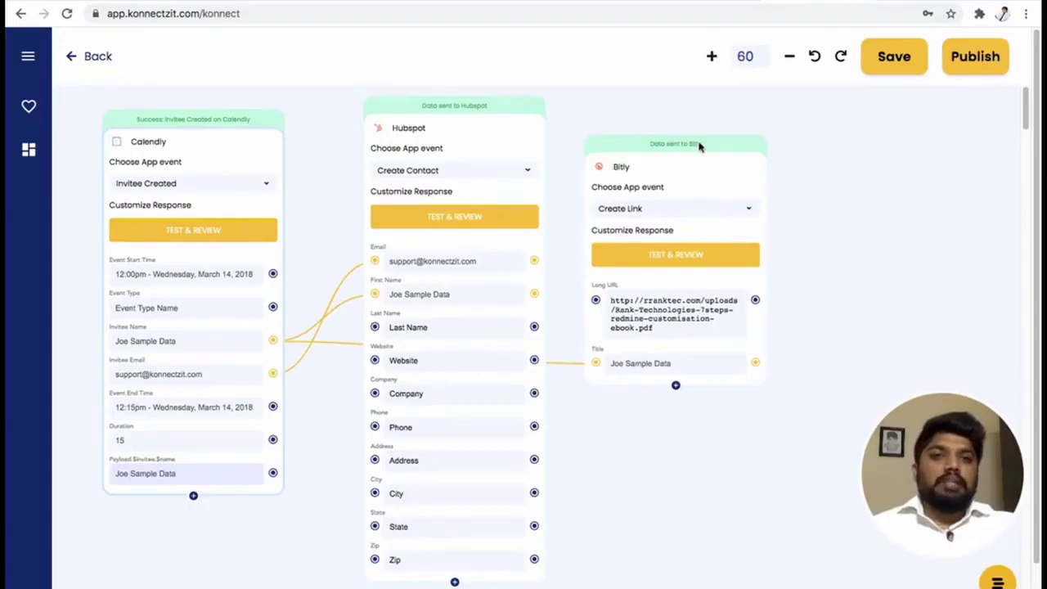
{"action": "left_click", "coordinate": [676, 385]}
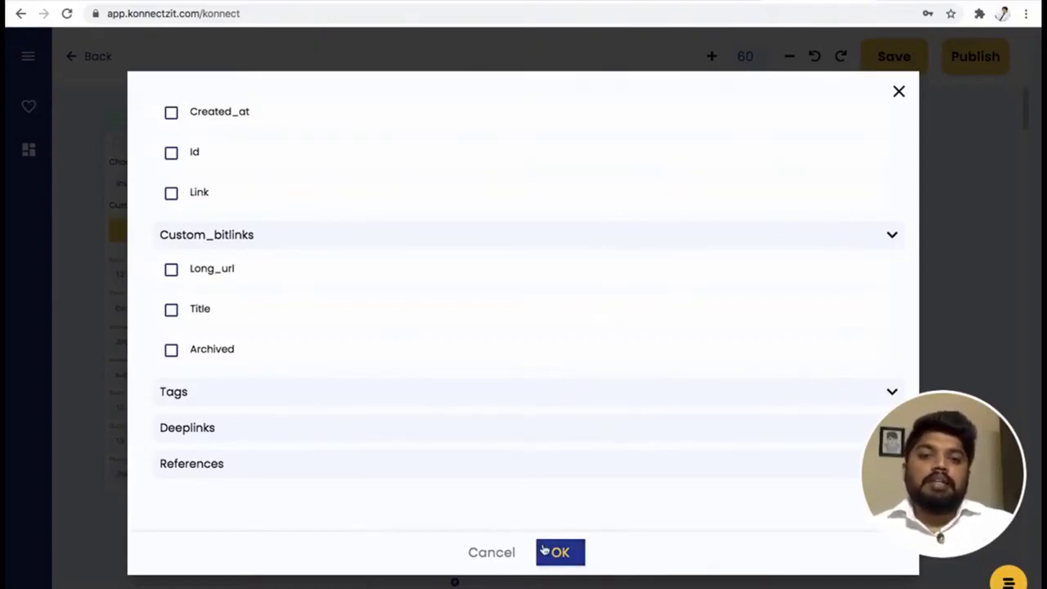
{"action": "left_click", "coordinate": [175, 196]}
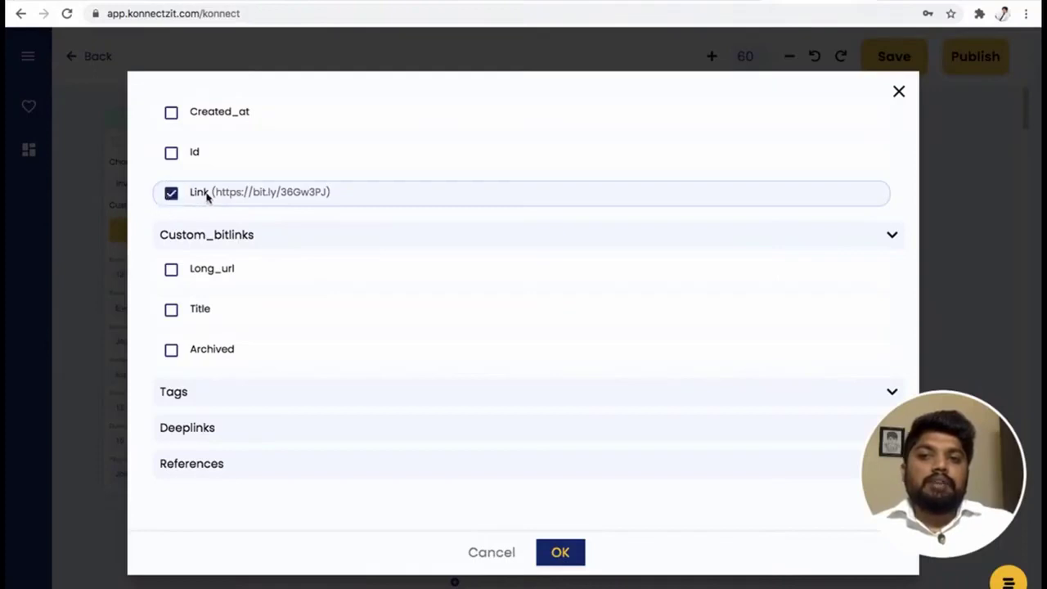
{"action": "left_click", "coordinate": [564, 552]}
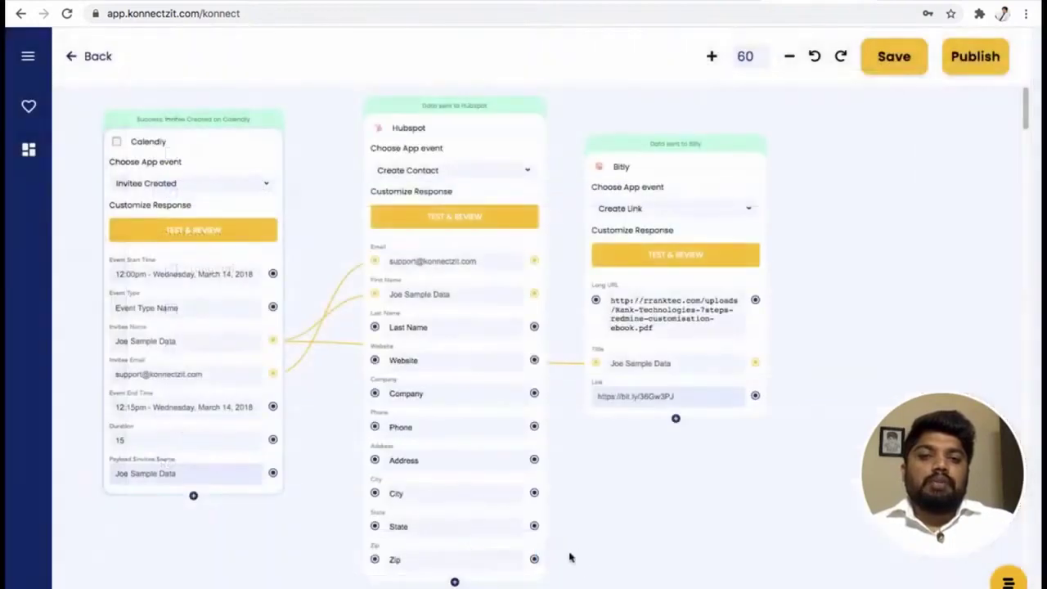
{"action": "left_click", "coordinate": [733, 502]}
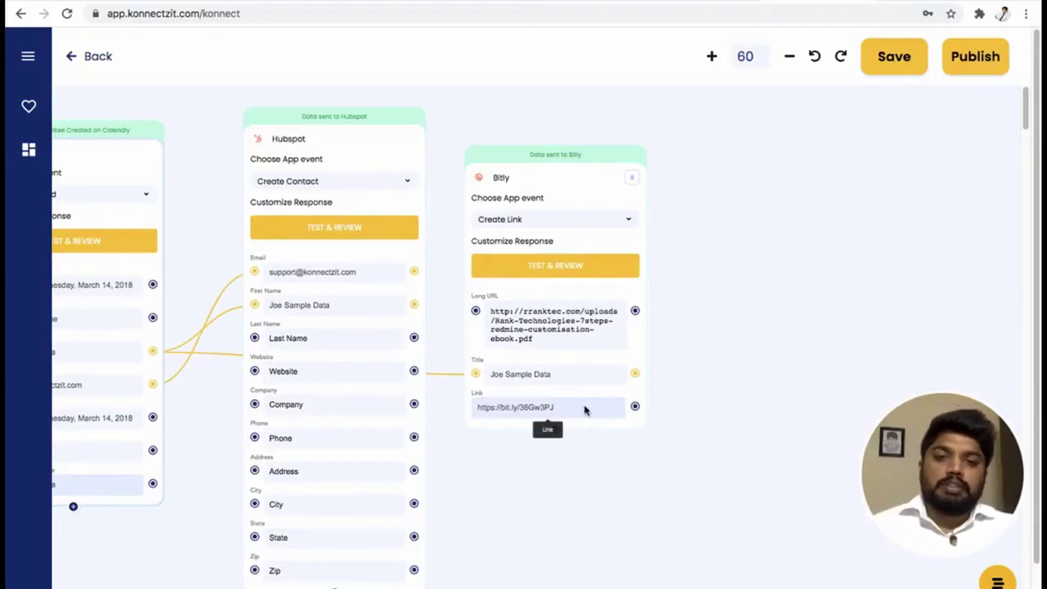
Search the app list for 'format' and place a Text Formatter step right of the Bitly step.
{"action": "left_click", "coordinate": [28, 57]}
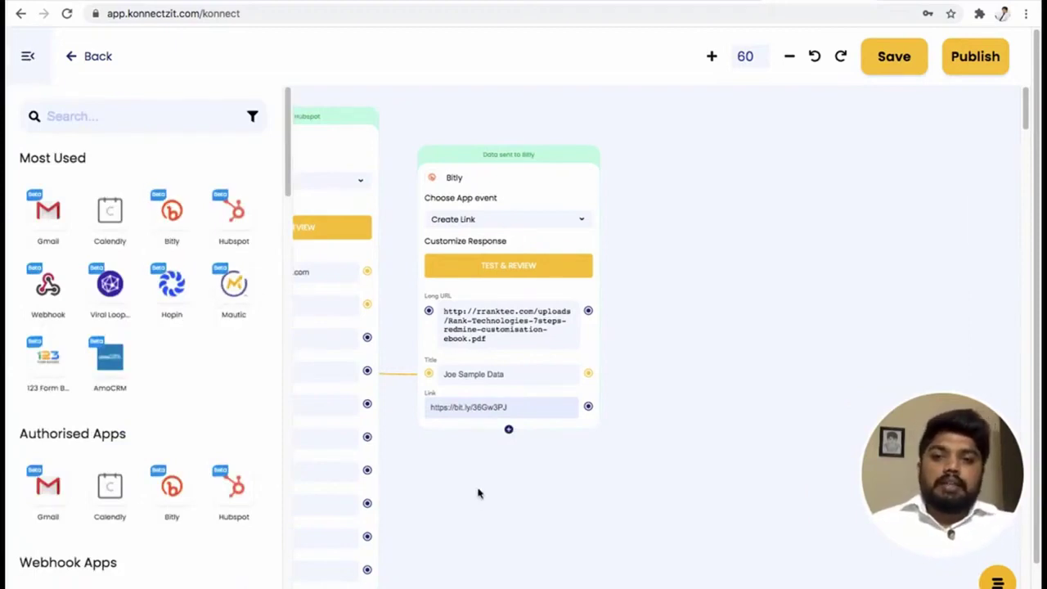
{"action": "left_click", "coordinate": [26, 56]}
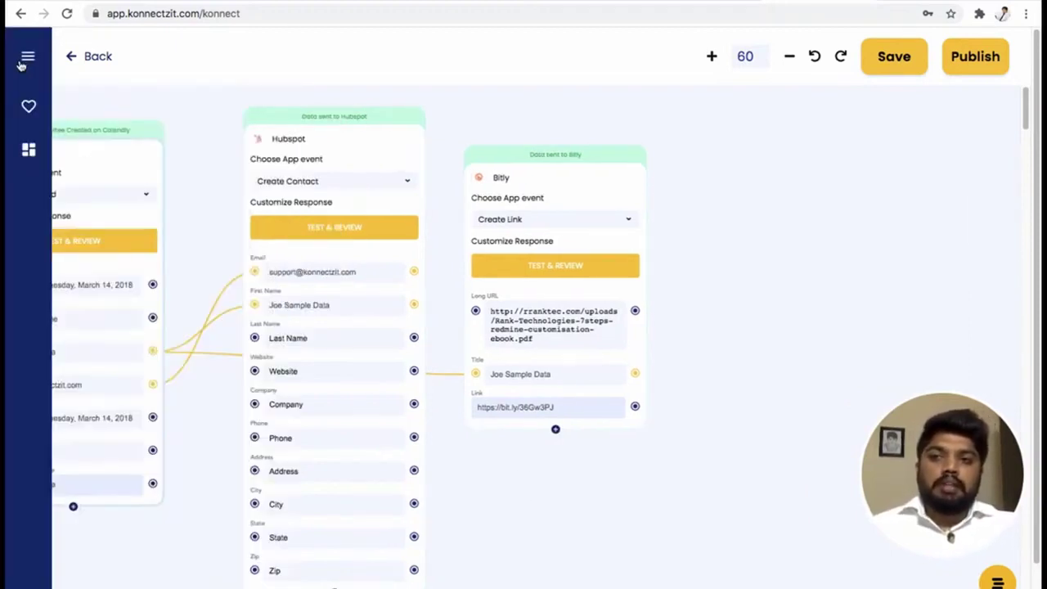
{"action": "left_click_drag", "start_coordinate": [198, 427], "coordinate": [341, 428]}
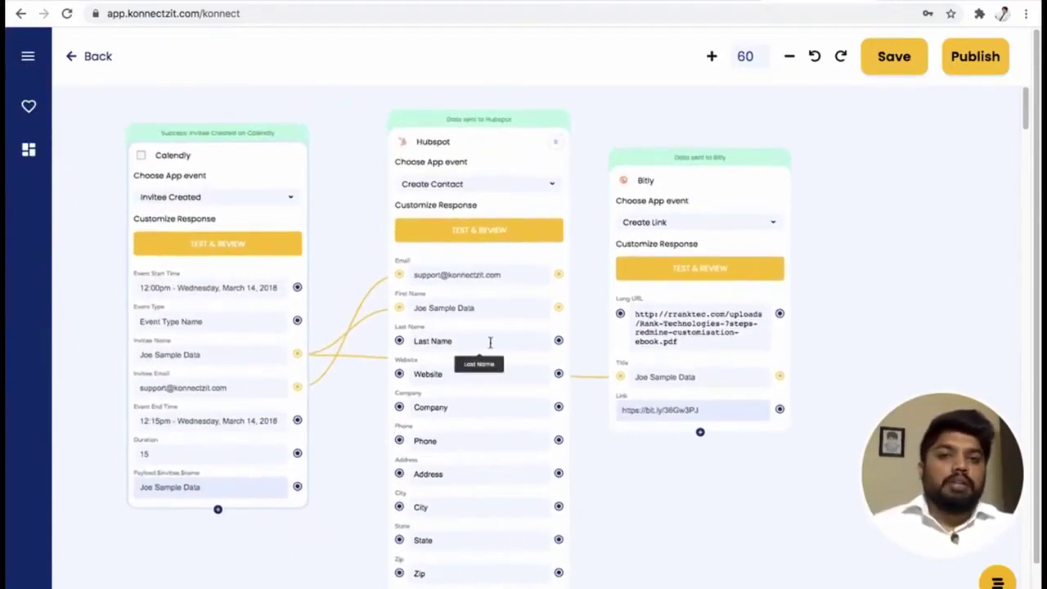
{"action": "left_click_drag", "start_coordinate": [713, 484], "coordinate": [695, 489]}
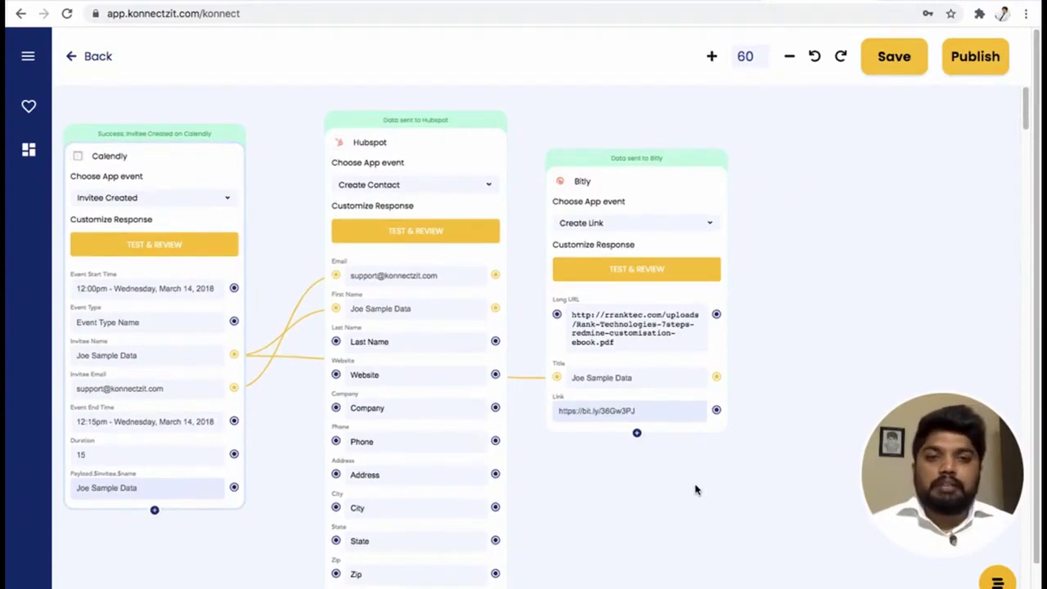
{"action": "left_click", "coordinate": [28, 57]}
{"action": "left_click", "coordinate": [82, 115]}
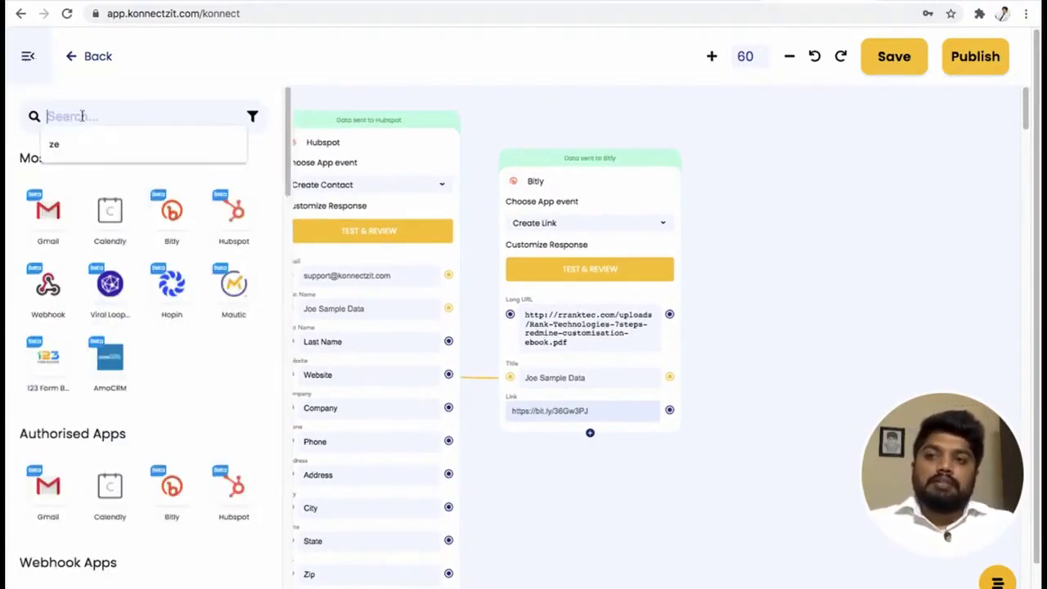
{"action": "type", "text": "forma"}
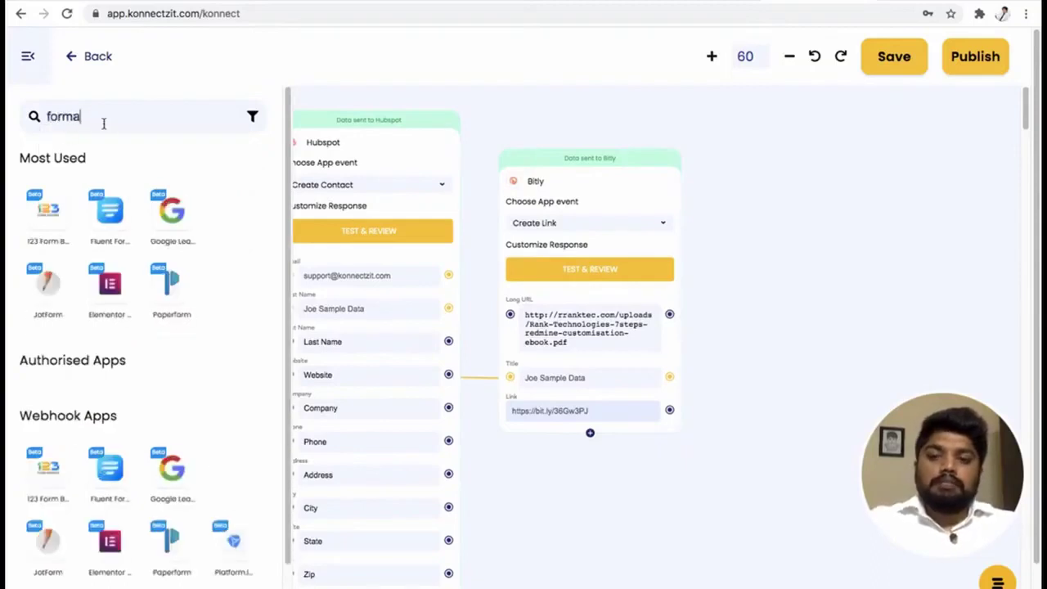
{"action": "type", "text": "t"}
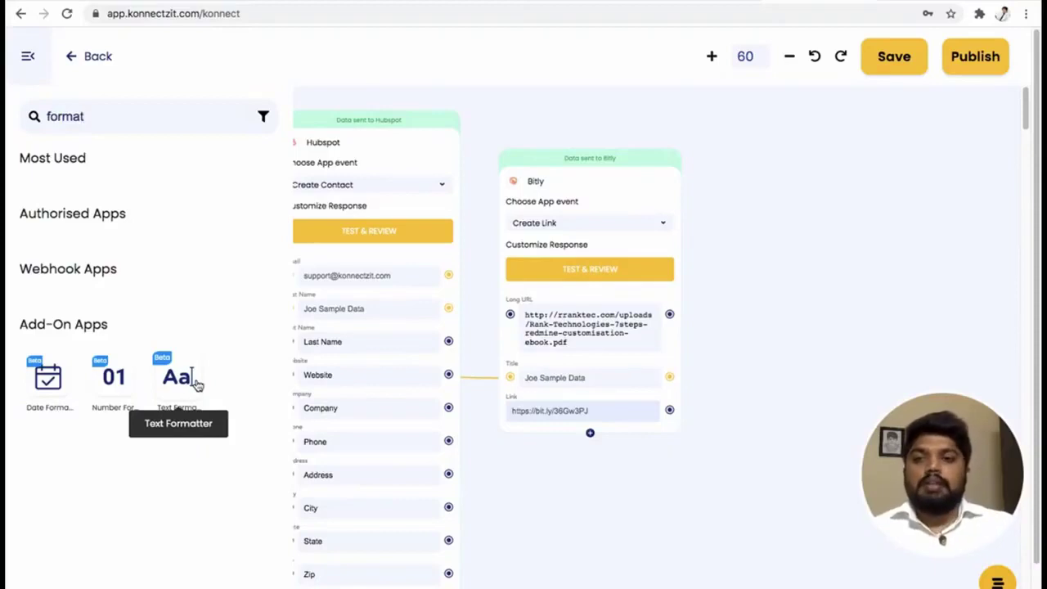
{"action": "left_click_drag", "start_coordinate": [182, 372], "coordinate": [777, 226]}
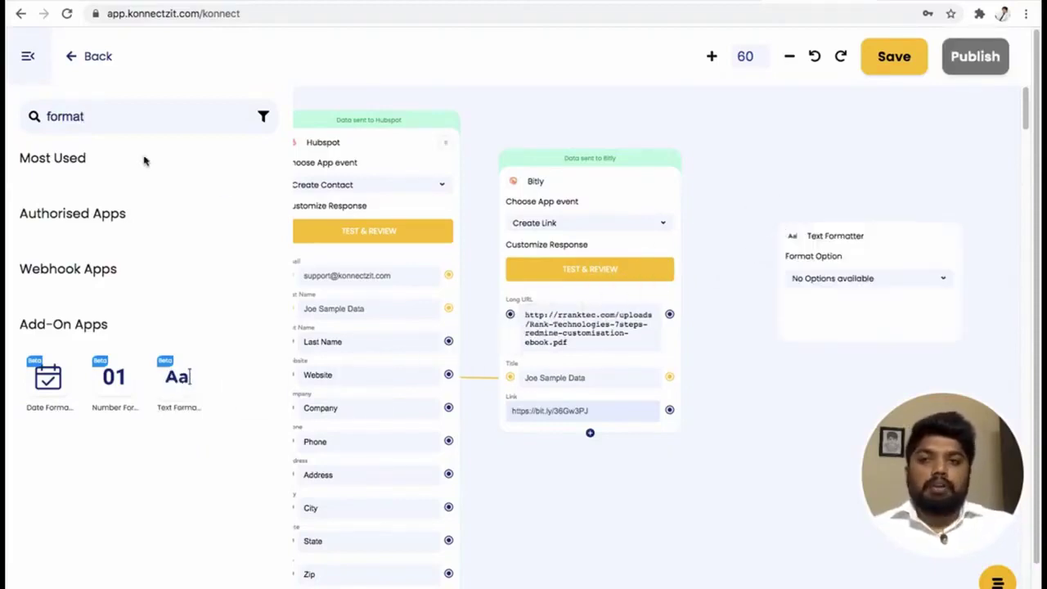
Set the Text Formatter's format option to Merge Text.
{"action": "left_click", "coordinate": [27, 64]}
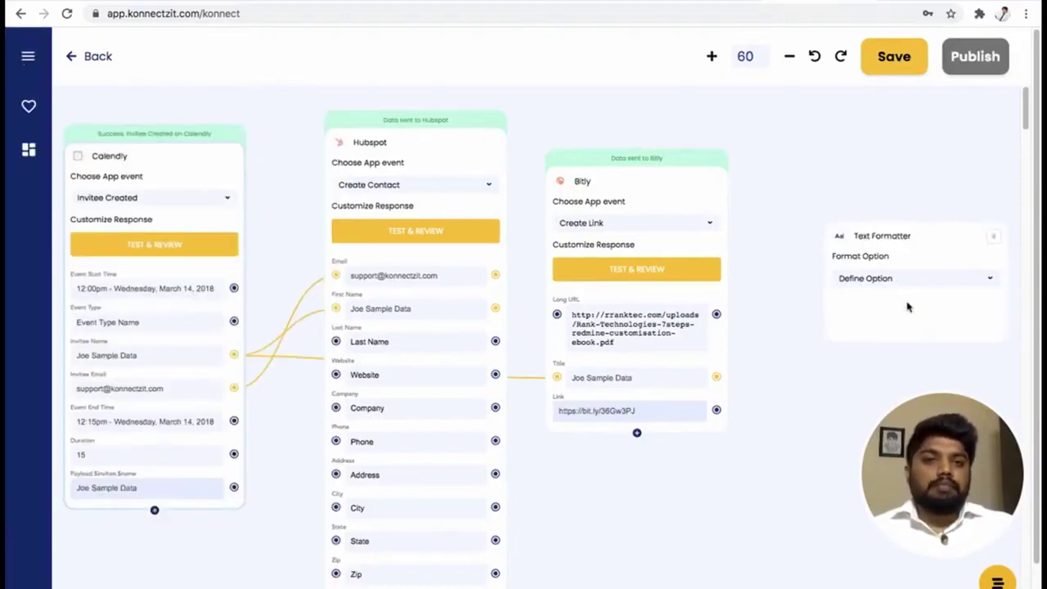
{"action": "left_click_drag", "start_coordinate": [898, 225], "coordinate": [843, 197]}
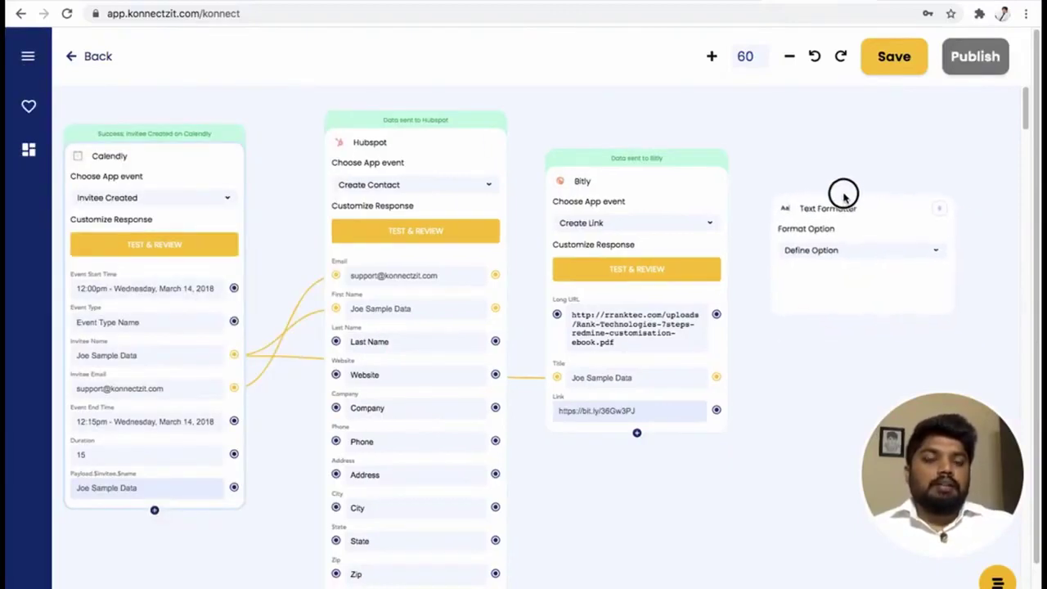
{"action": "left_click", "coordinate": [837, 251]}
{"action": "left_click", "coordinate": [834, 275]}
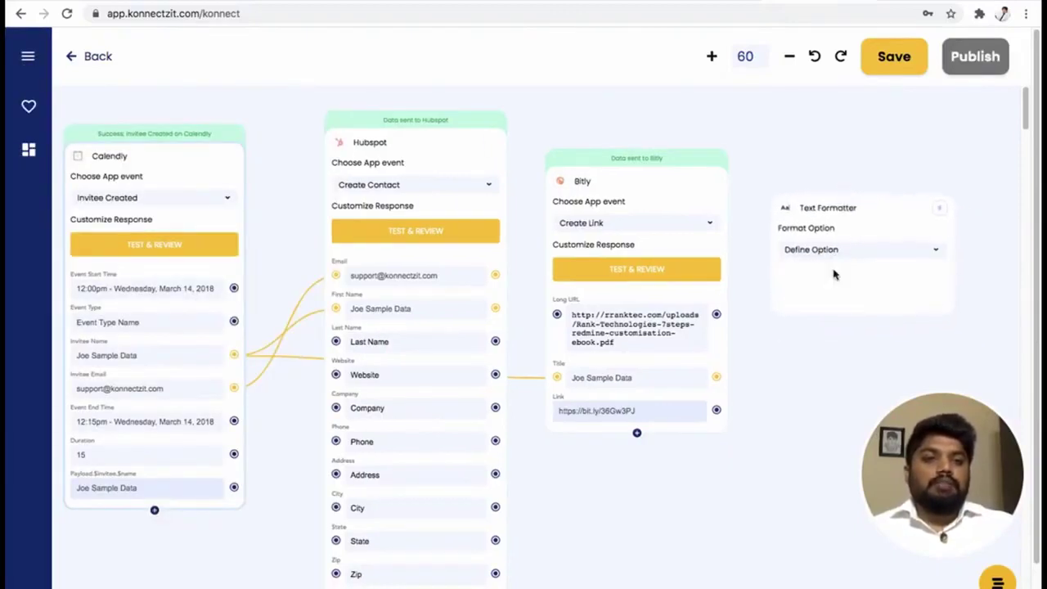
{"action": "left_click_drag", "start_coordinate": [789, 433], "coordinate": [689, 397]}
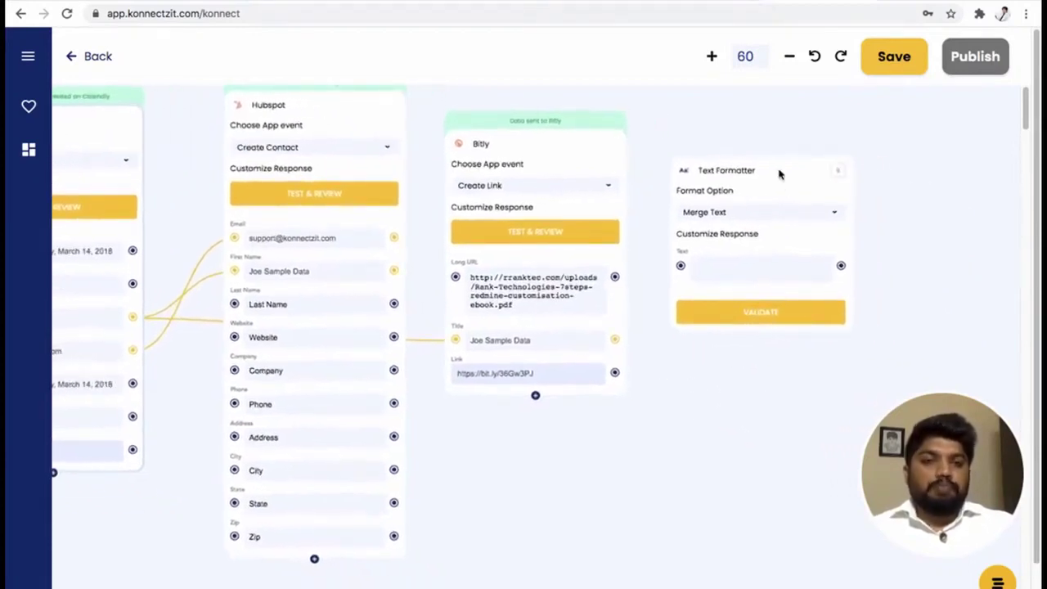
{"action": "left_click_drag", "start_coordinate": [776, 169], "coordinate": [782, 238]}
{"action": "scroll", "coordinate": [783, 237], "scroll_direction": "down", "scroll_amount": 3}
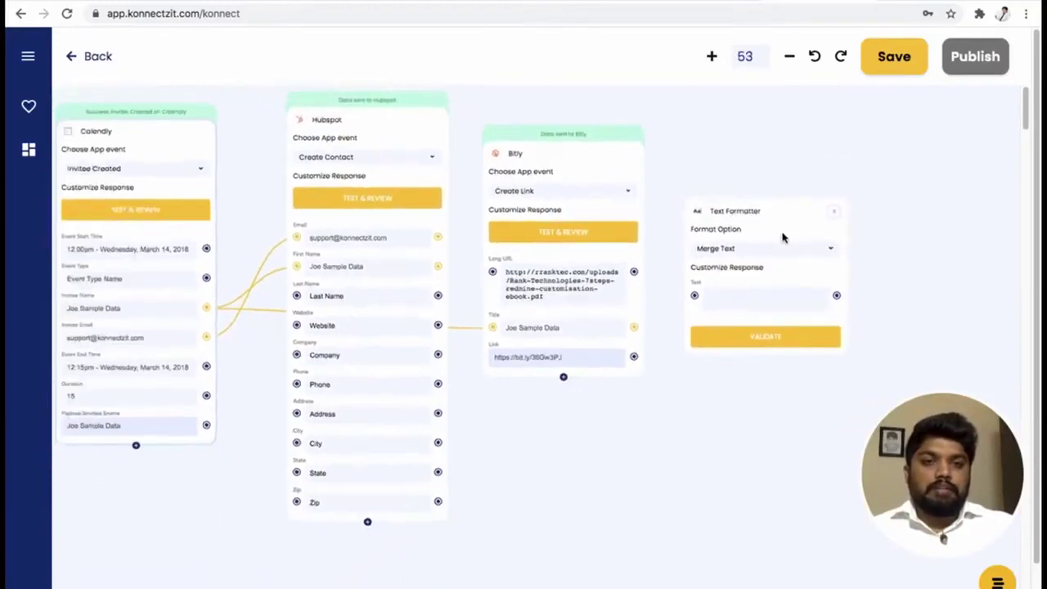
{"action": "scroll", "coordinate": [782, 236], "scroll_direction": "up", "scroll_amount": 5}
{"action": "left_click_drag", "start_coordinate": [739, 483], "coordinate": [781, 487]}
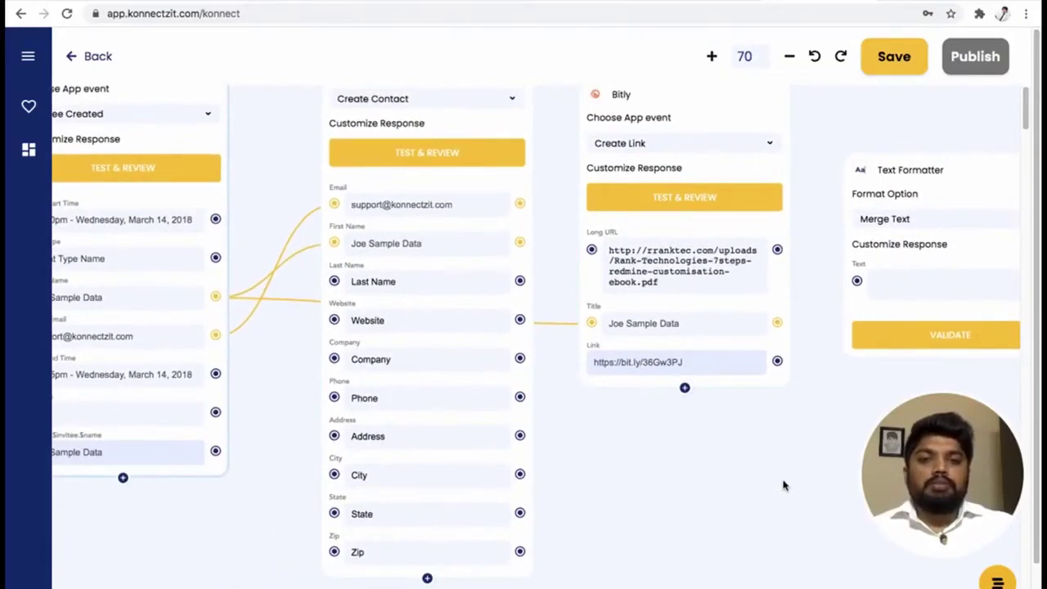
{"action": "left_click_drag", "start_coordinate": [619, 472], "coordinate": [645, 486]}
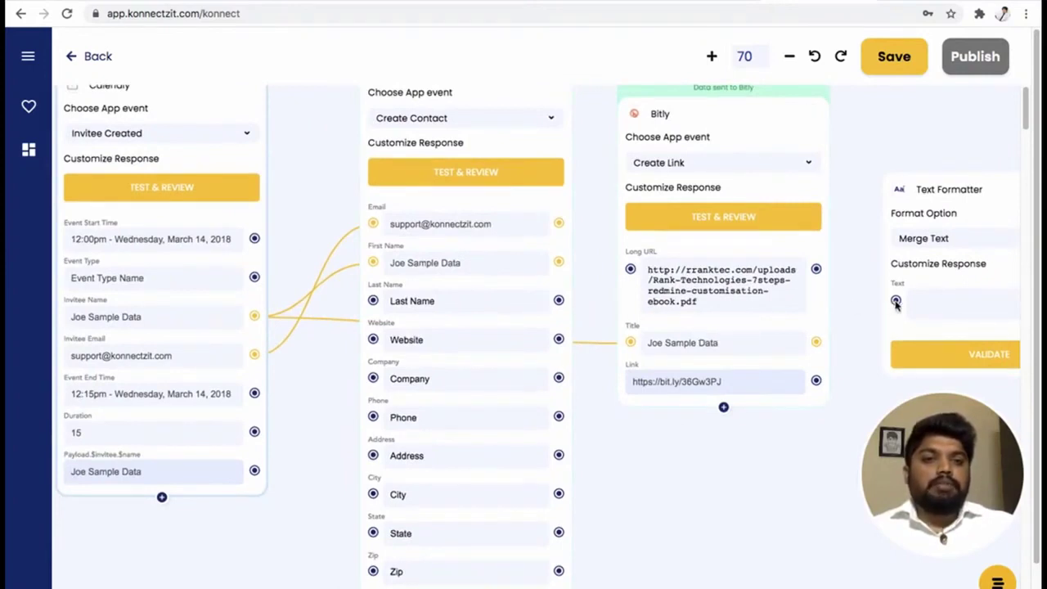
Connect Invitee Name, Event Start Time, Event Type and Bitly's Link to the Text Formatter.
{"action": "left_click_drag", "start_coordinate": [254, 316], "coordinate": [896, 300]}
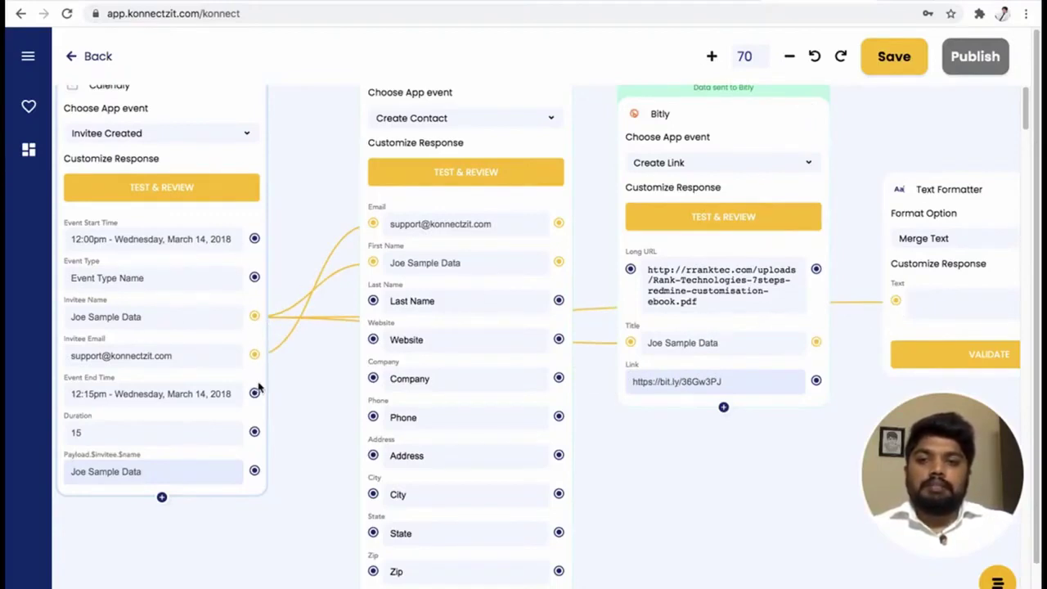
{"action": "left_click_drag", "start_coordinate": [255, 241], "coordinate": [899, 302]}
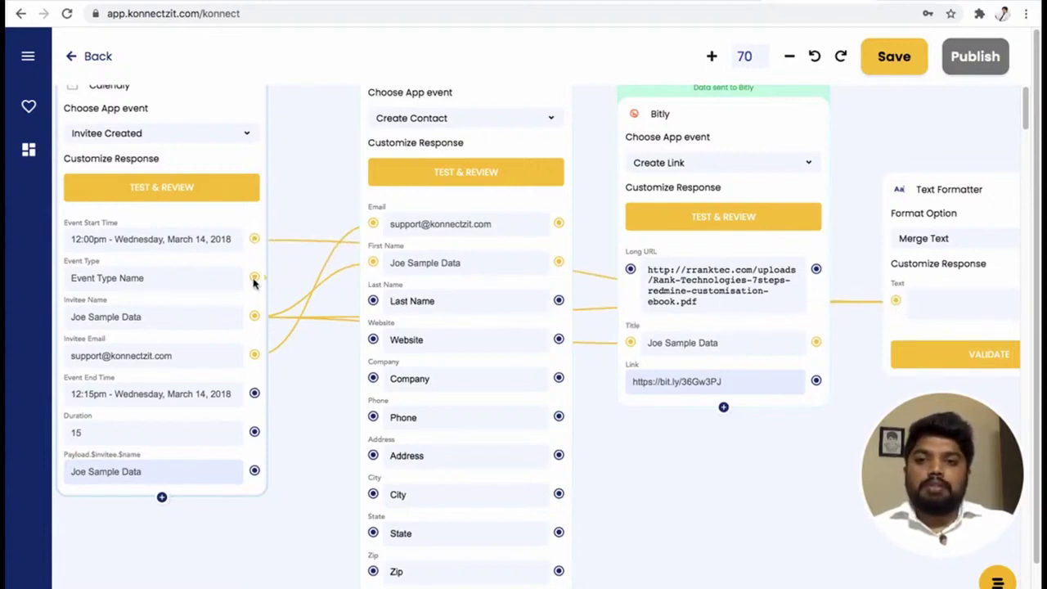
{"action": "left_click_drag", "start_coordinate": [254, 280], "coordinate": [895, 305]}
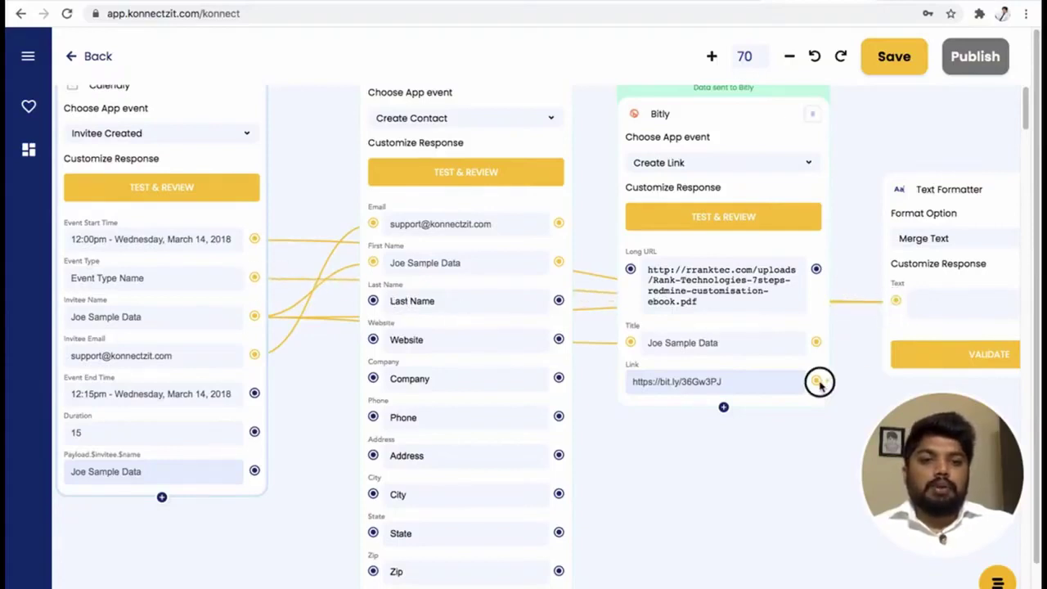
{"action": "left_click_drag", "start_coordinate": [819, 382], "coordinate": [897, 302]}
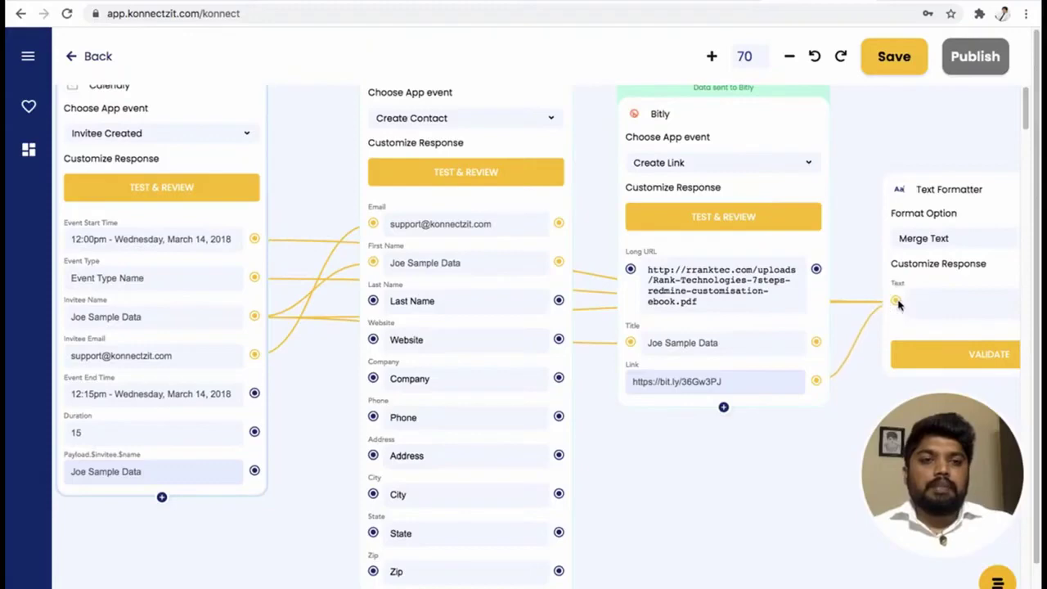
{"action": "left_click_drag", "start_coordinate": [816, 439], "coordinate": [451, 512]}
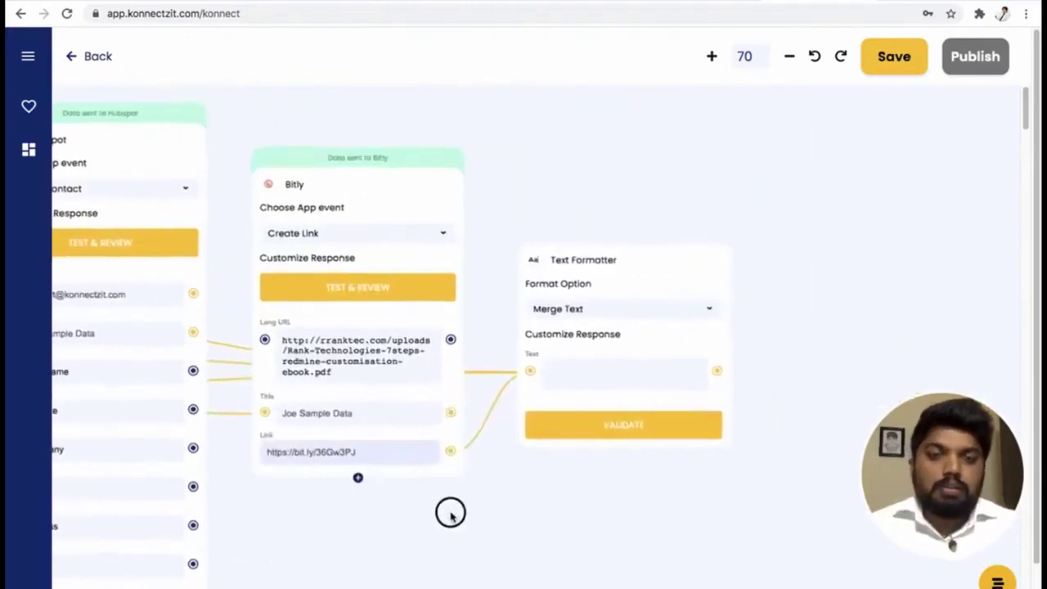
{"action": "scroll", "coordinate": [619, 379], "scroll_direction": "down", "scroll_amount": 1}
{"action": "scroll", "coordinate": [621, 380], "scroll_direction": "up", "scroll_amount": 3}
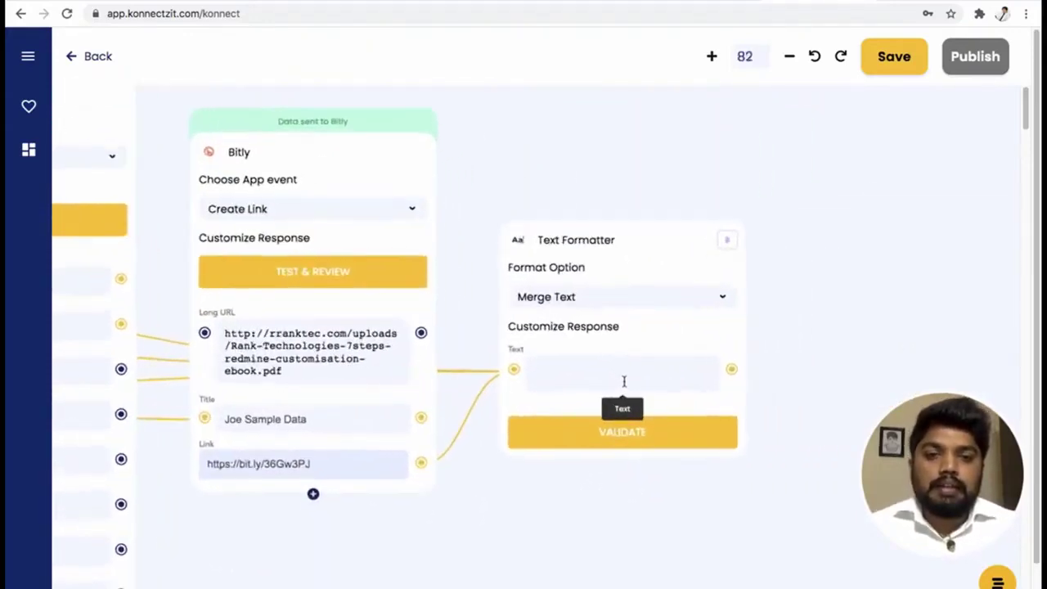
{"action": "scroll", "coordinate": [624, 381], "scroll_direction": "up", "scroll_amount": 6}
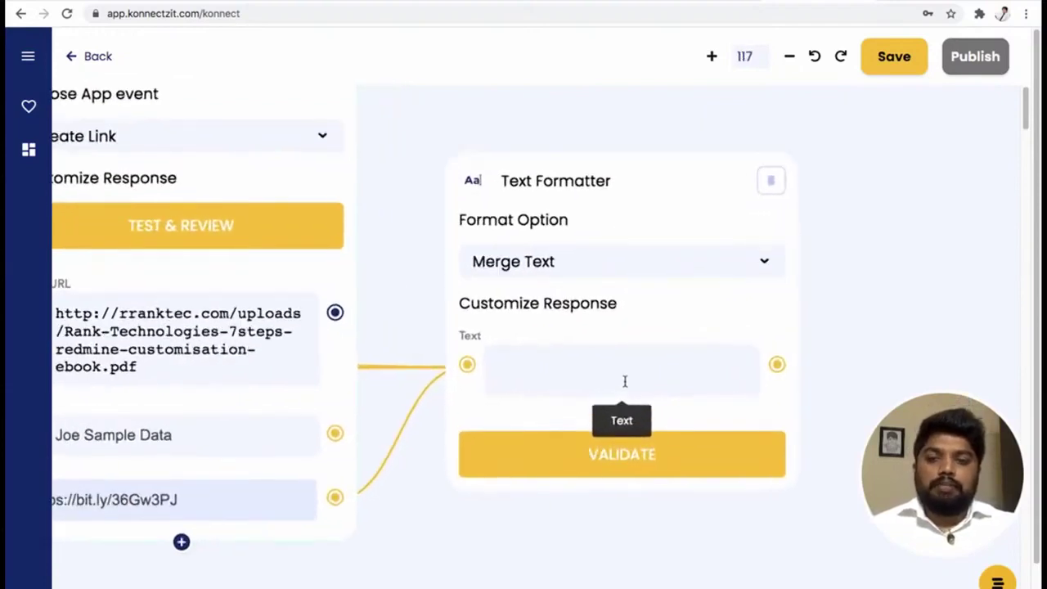
Start the message text with 'Hi @{Invitee Name},' followed by a new line.
{"action": "left_click", "coordinate": [550, 357]}
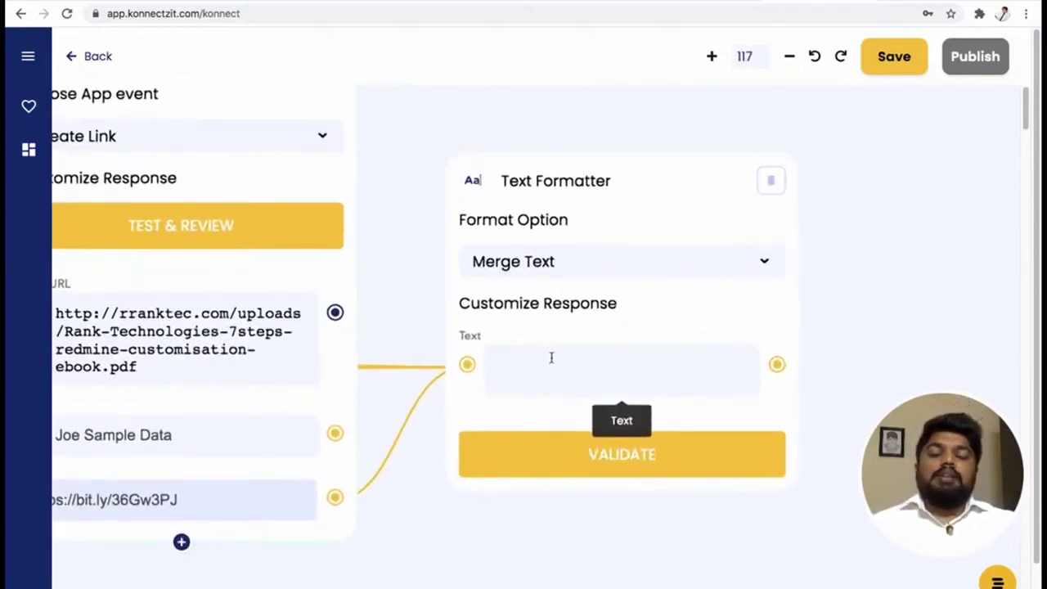
{"action": "type", "text": "Hi "}
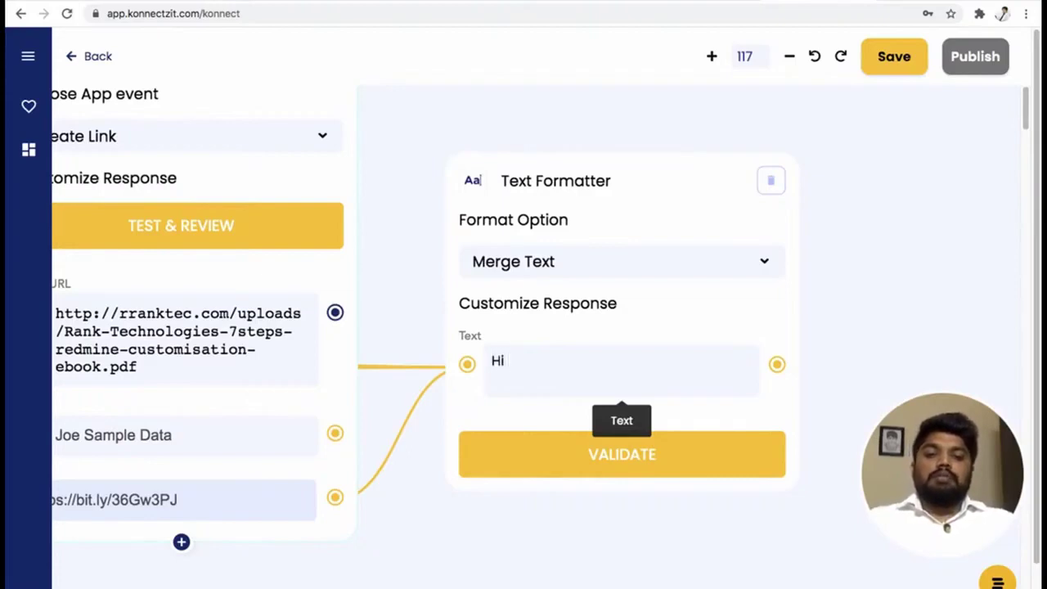
{"action": "type", "text": "@"}
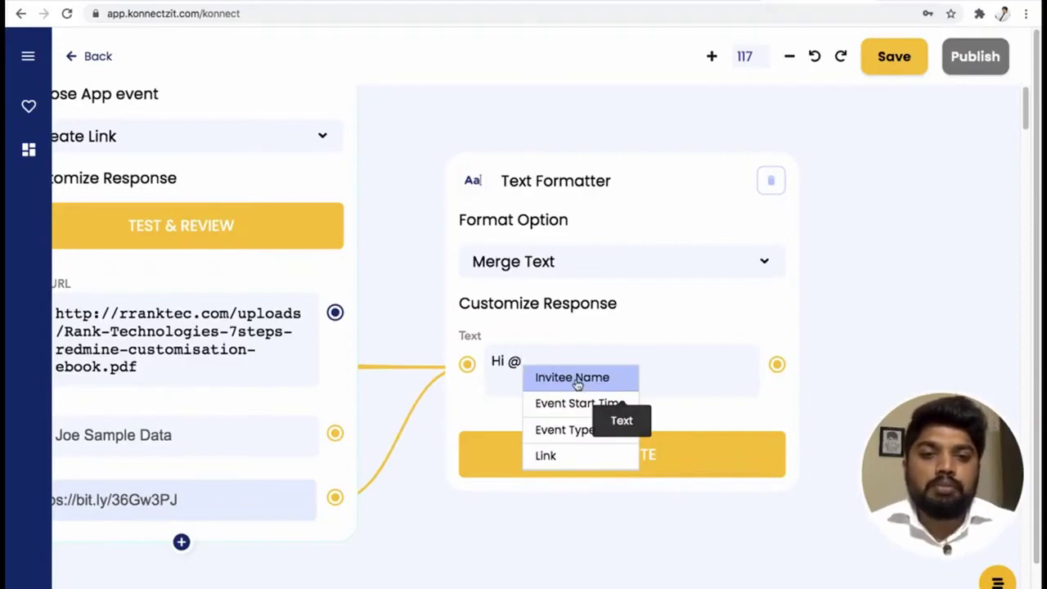
{"action": "left_click", "coordinate": [576, 379]}
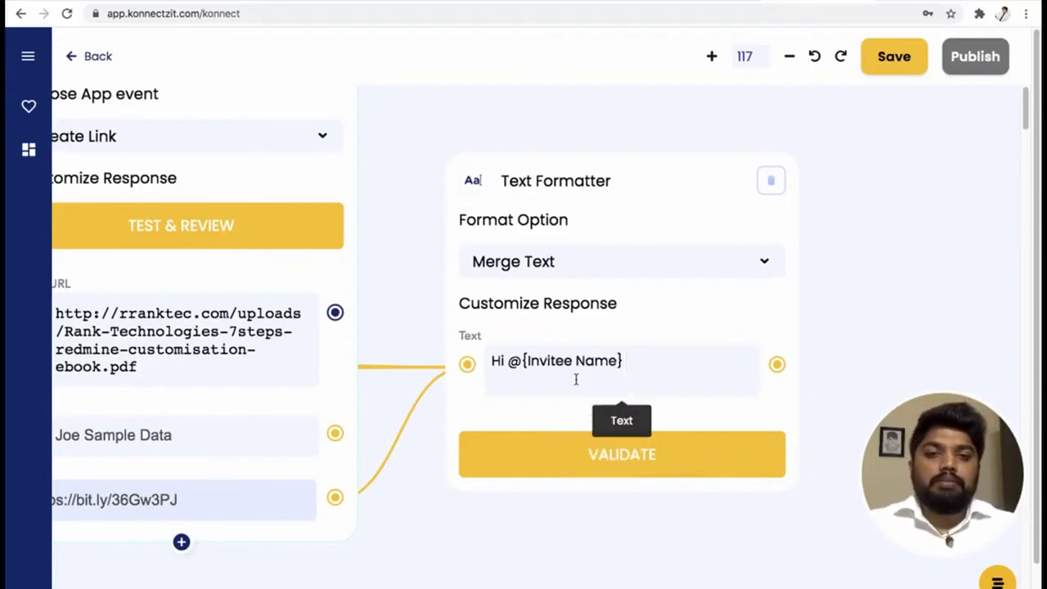
{"action": "type", "text": ","}
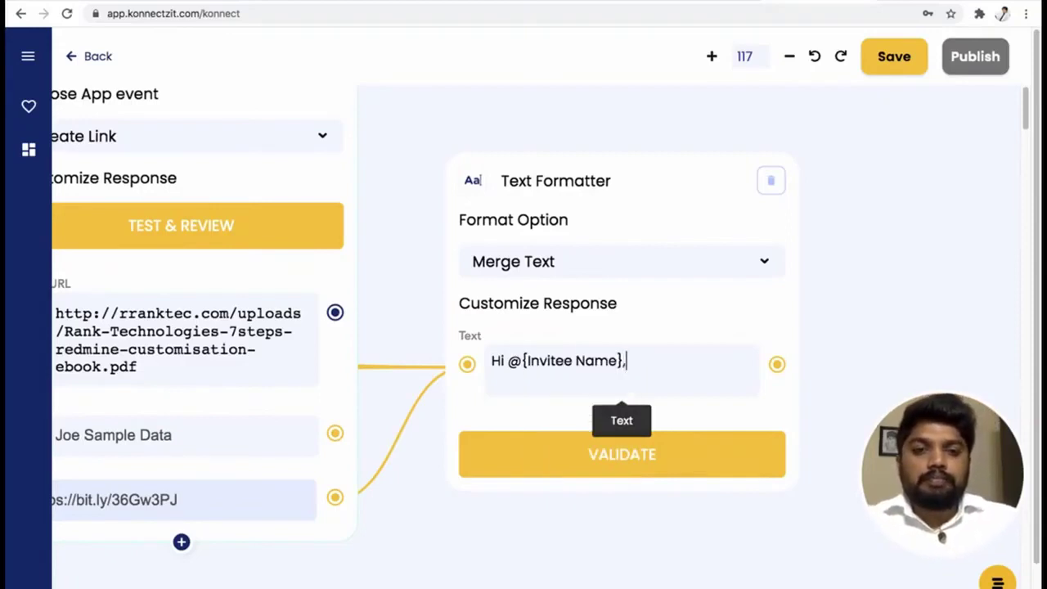
{"action": "key", "text": "Return"}
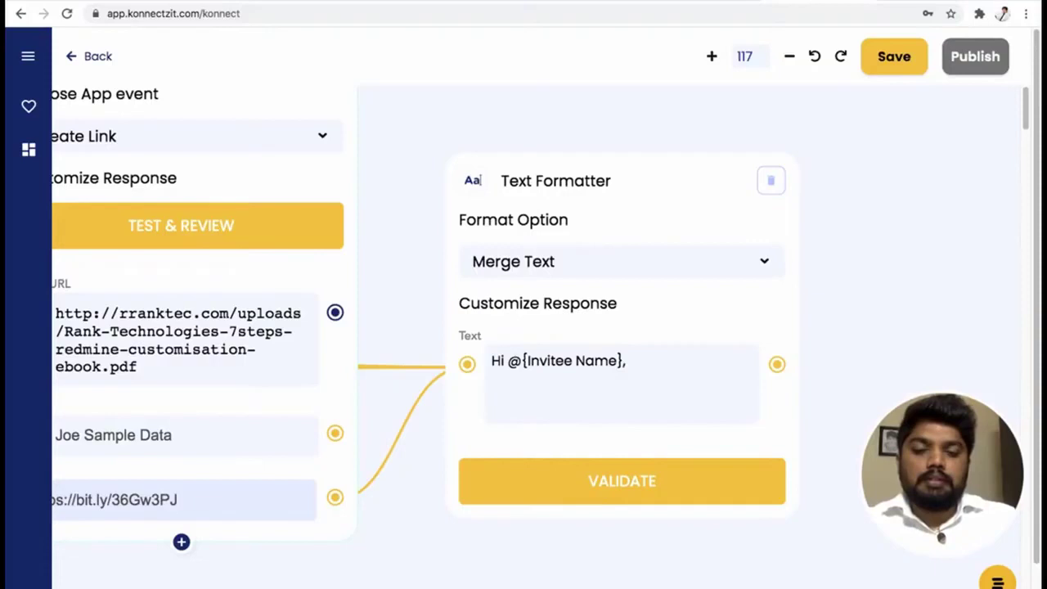
Add the line 'Here is your event details @{Event Type} starting on @{Event Start Time}'.
{"action": "key", "text": "Return"}
{"action": "key", "text": "Return"}
{"action": "type", "text": "Here is your event details"}
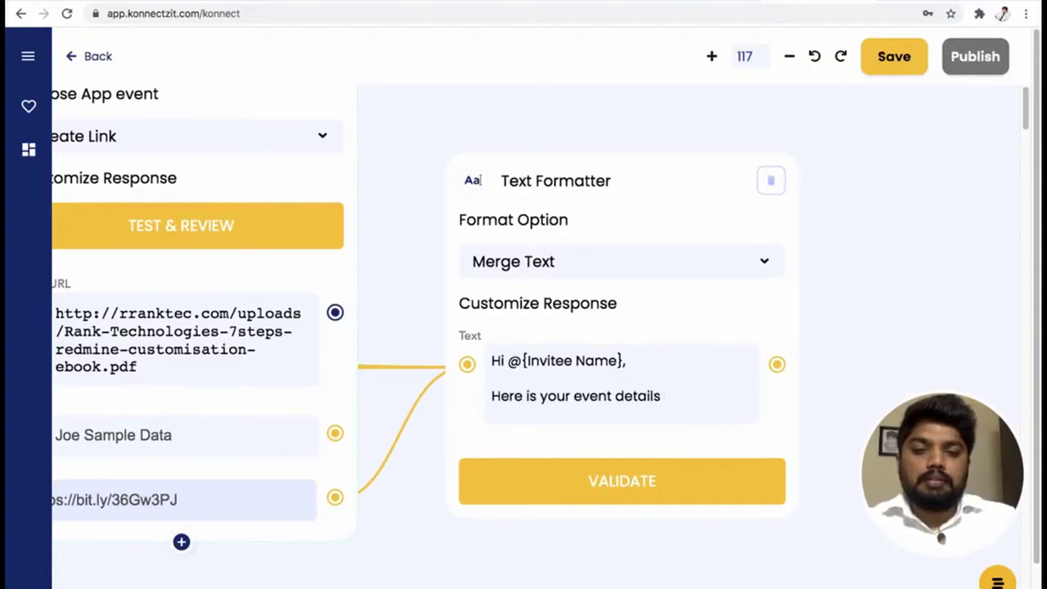
{"action": "type", "text": " @"}
{"action": "key", "text": "Down"}
{"action": "key", "text": "Down"}
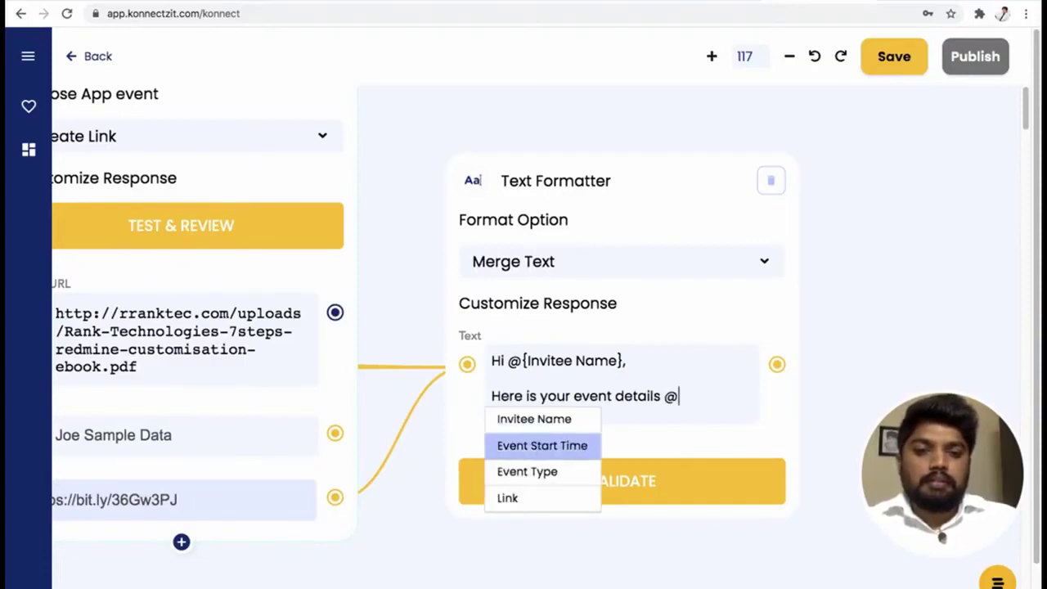
{"action": "key", "text": "Return"}
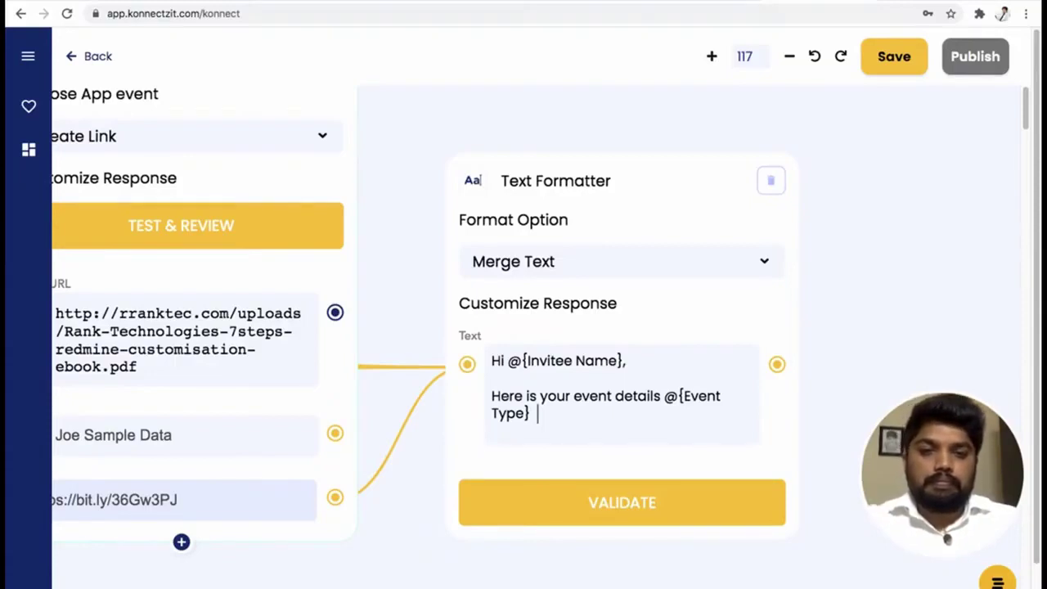
{"action": "type", "text": "starting on @"}
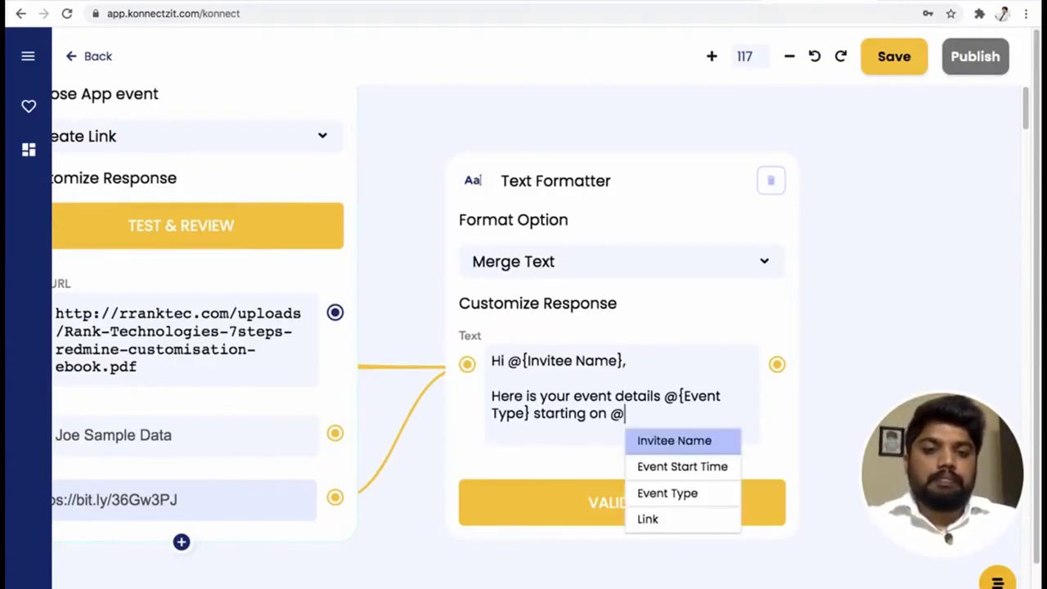
{"action": "key", "text": "Down"}
{"action": "key", "text": "Down"}
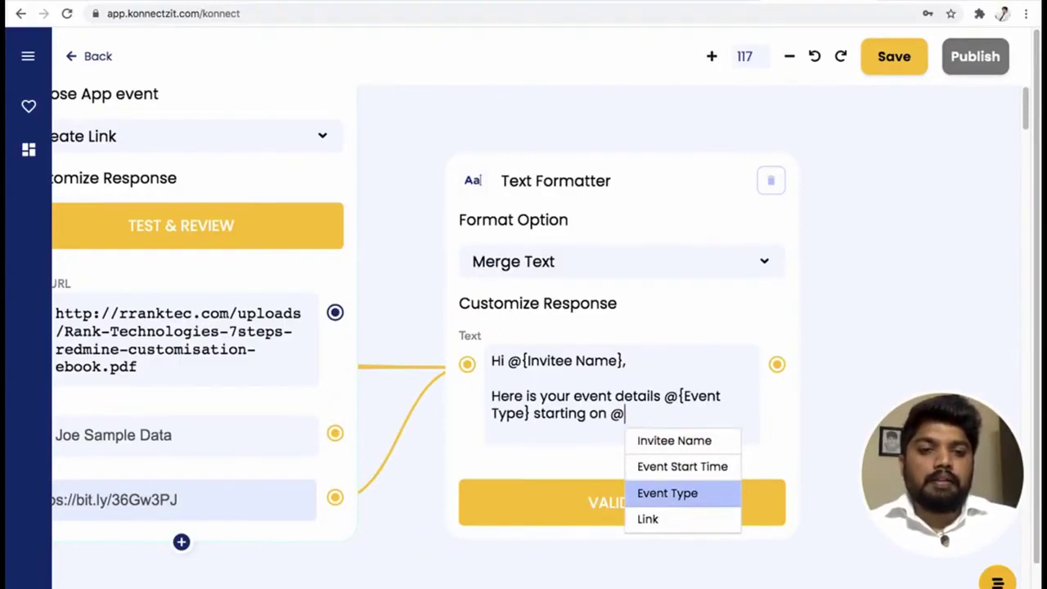
{"action": "key", "text": "Up"}
{"action": "key", "text": "Return"}
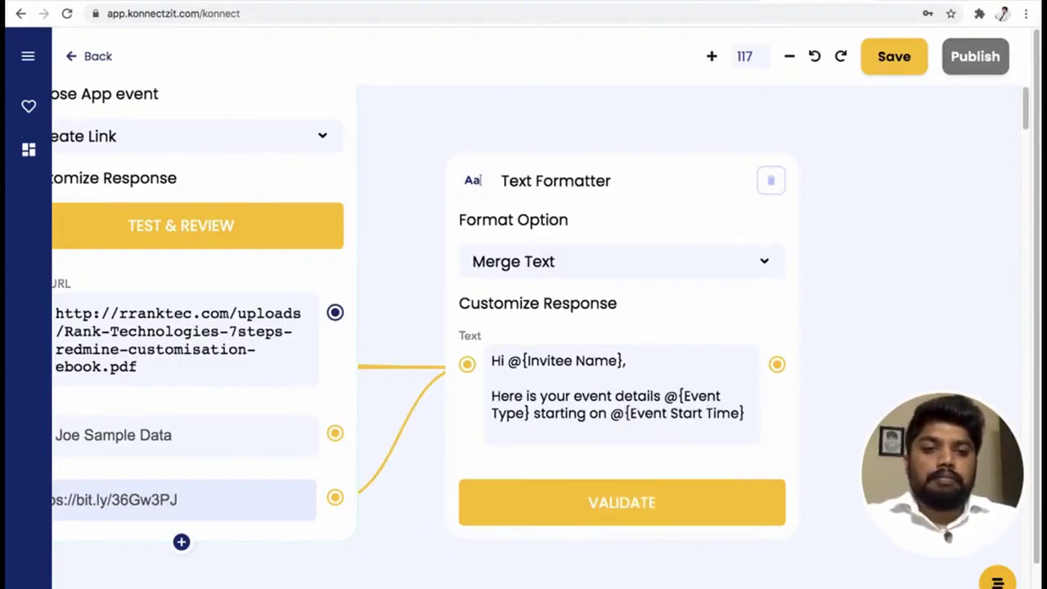
{"action": "key", "text": "Return"}
{"action": "key", "text": "Return"}
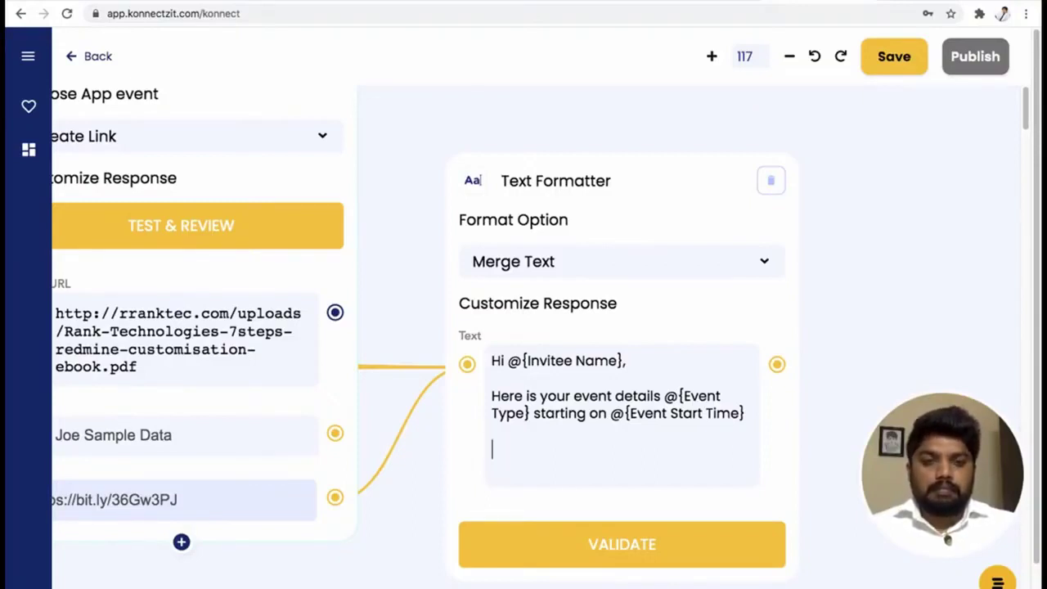
Add 'Please find the ebook link here @{Link}' and paste the 'Thanks, KonnectzIT Team' sign-off.
{"action": "type", "text": "Please find the ebook link here @"}
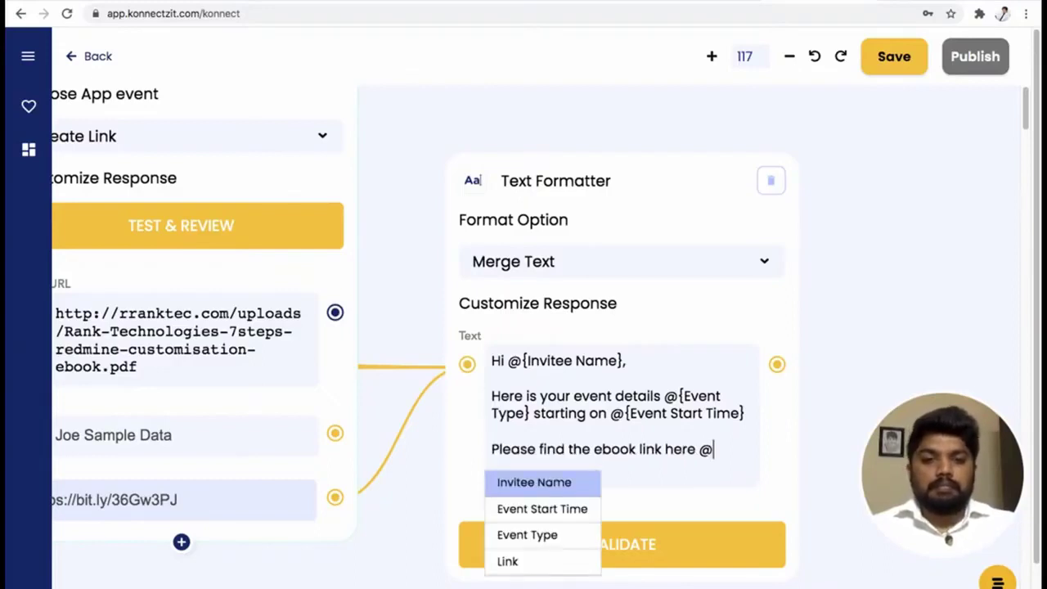
{"action": "left_click", "coordinate": [508, 562]}
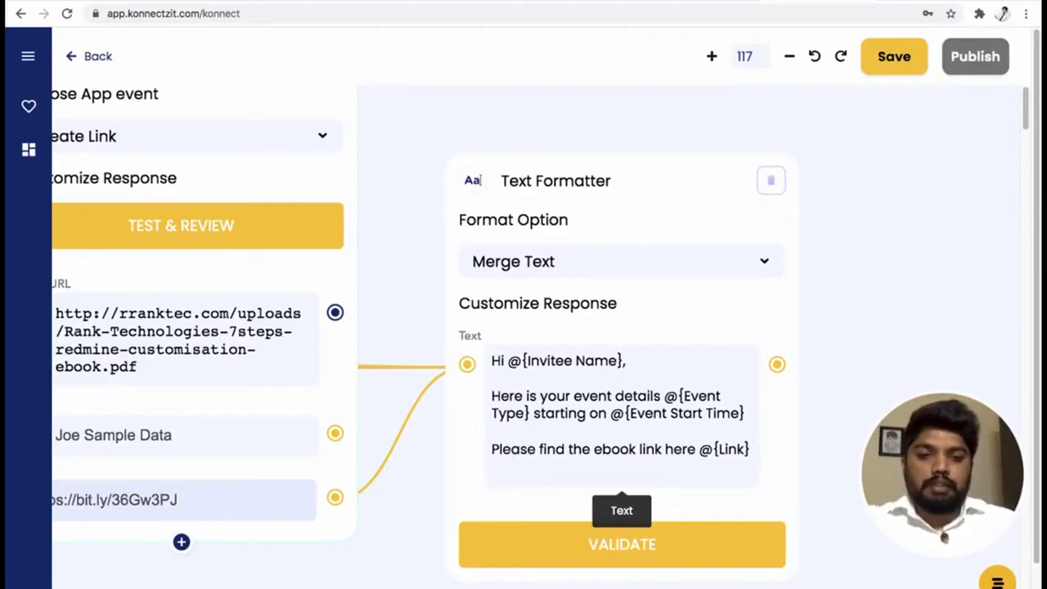
{"action": "key", "text": "Return"}
{"action": "key", "text": "Return"}
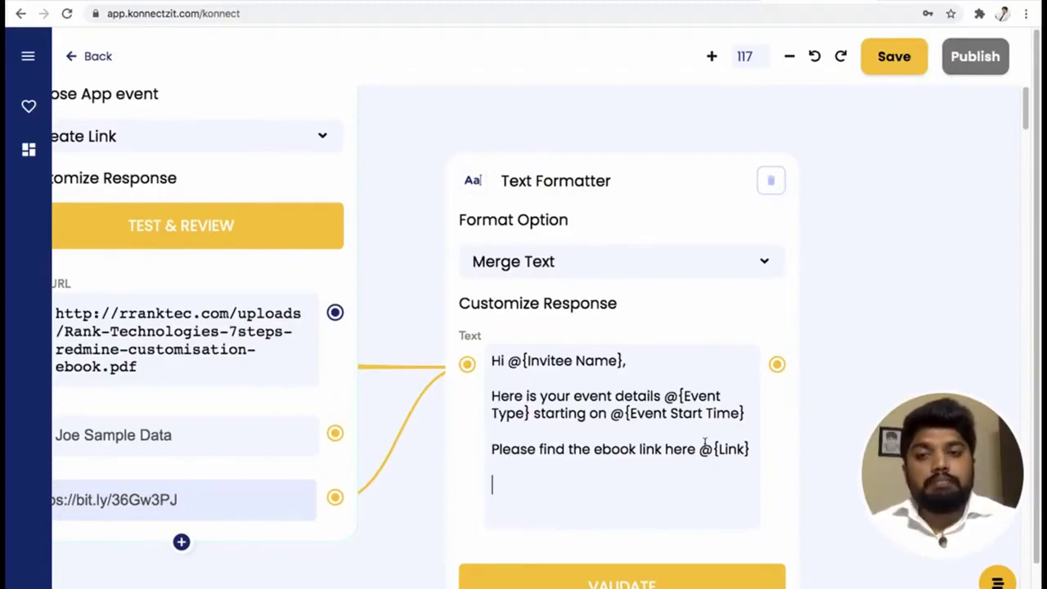
{"action": "type", "text": "Thanks, KonnectzIT Team"}
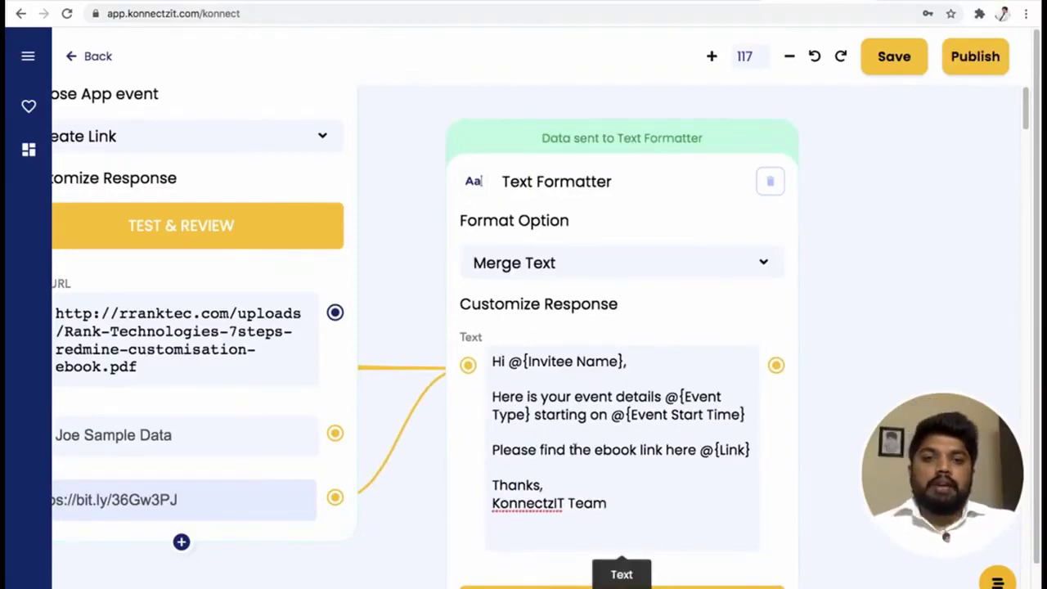
Search the apps for 'gma' and drop a Gmail step beside the Text Formatter.
{"action": "scroll", "coordinate": [571, 449], "scroll_direction": "up", "scroll_amount": 2}
{"action": "scroll", "coordinate": [571, 449], "scroll_direction": "down", "scroll_amount": 3}
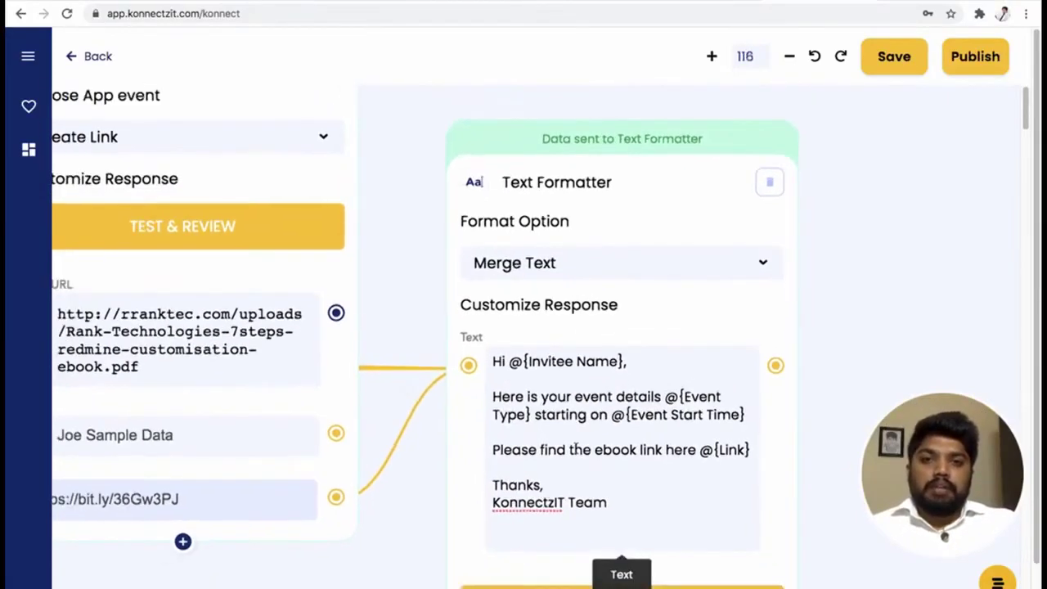
{"action": "scroll", "coordinate": [571, 448], "scroll_direction": "down", "scroll_amount": 5}
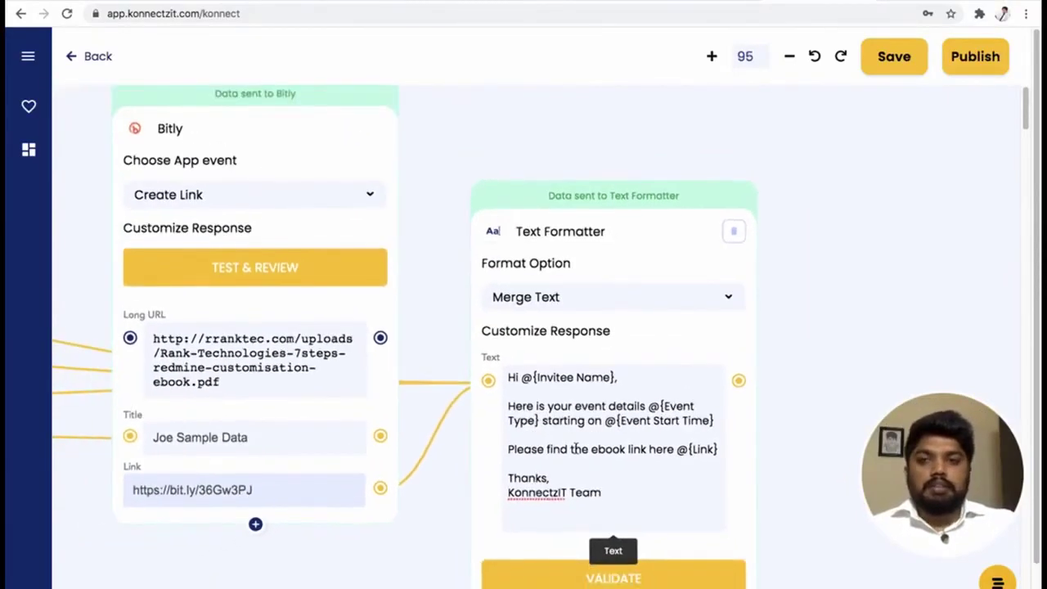
{"action": "scroll", "coordinate": [574, 449], "scroll_direction": "down", "scroll_amount": 4}
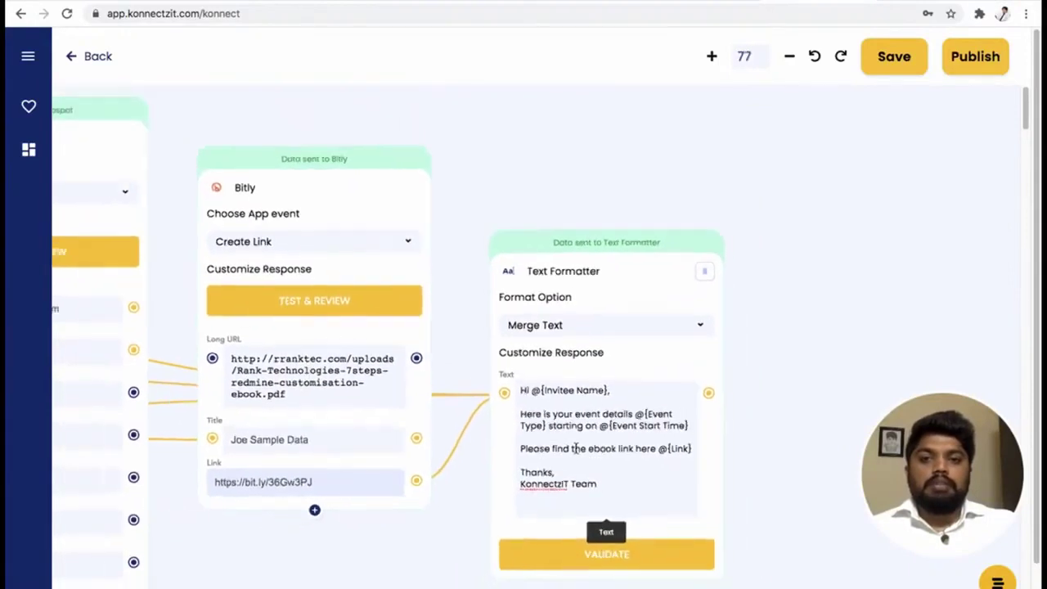
{"action": "scroll", "coordinate": [574, 448], "scroll_direction": "down", "scroll_amount": 3}
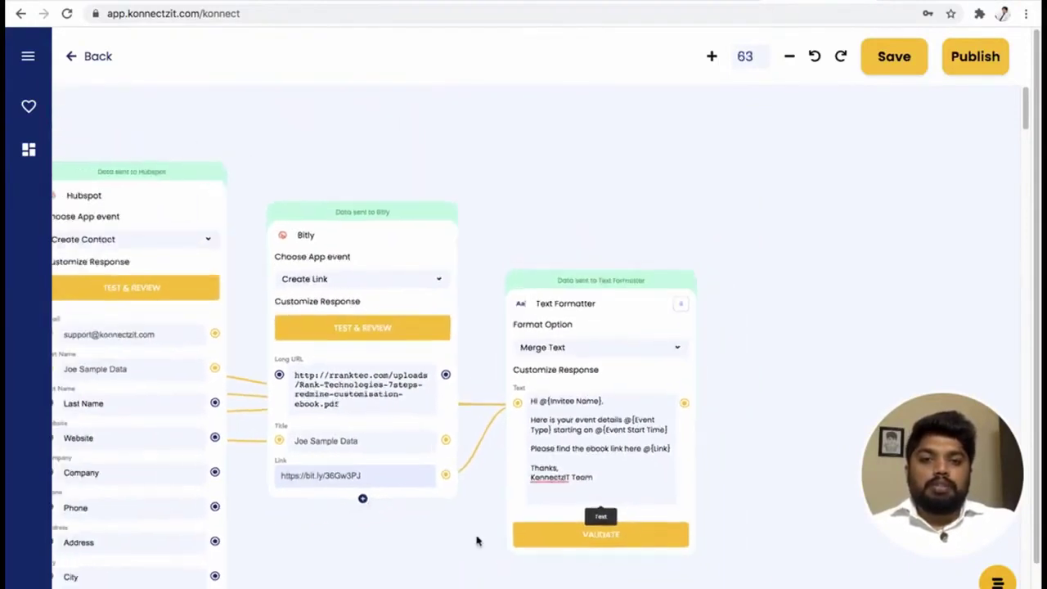
{"action": "left_click_drag", "start_coordinate": [393, 505], "coordinate": [320, 474]}
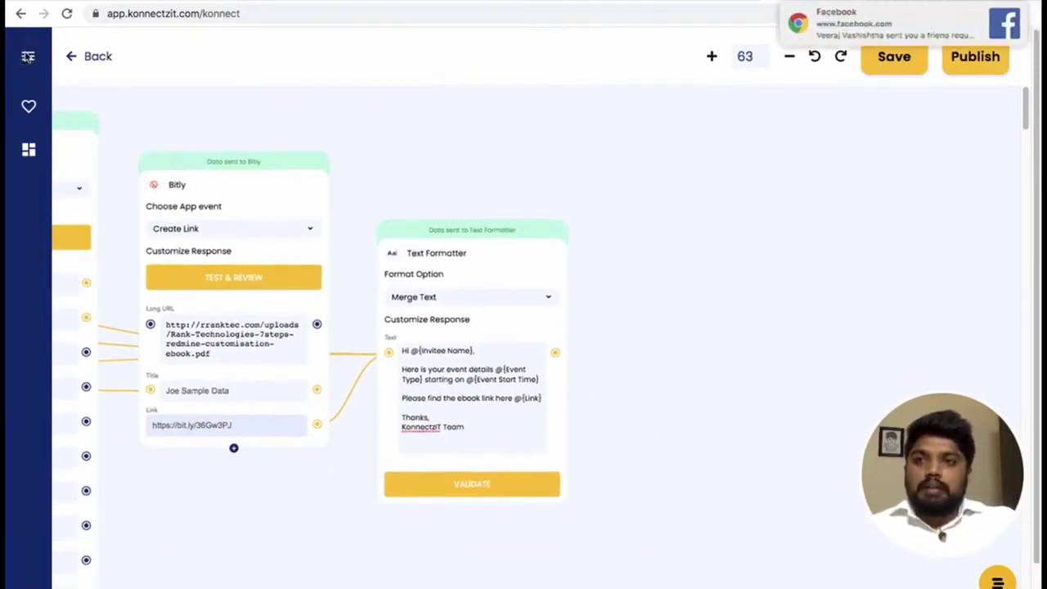
{"action": "left_click", "coordinate": [28, 56]}
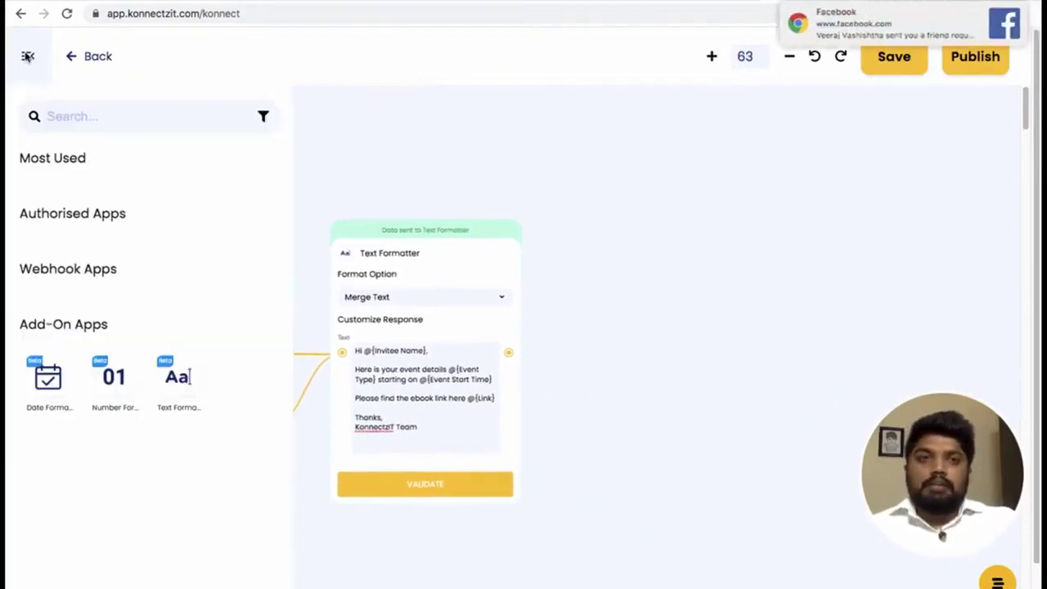
{"action": "left_click", "coordinate": [73, 115]}
{"action": "type", "text": "gm"}
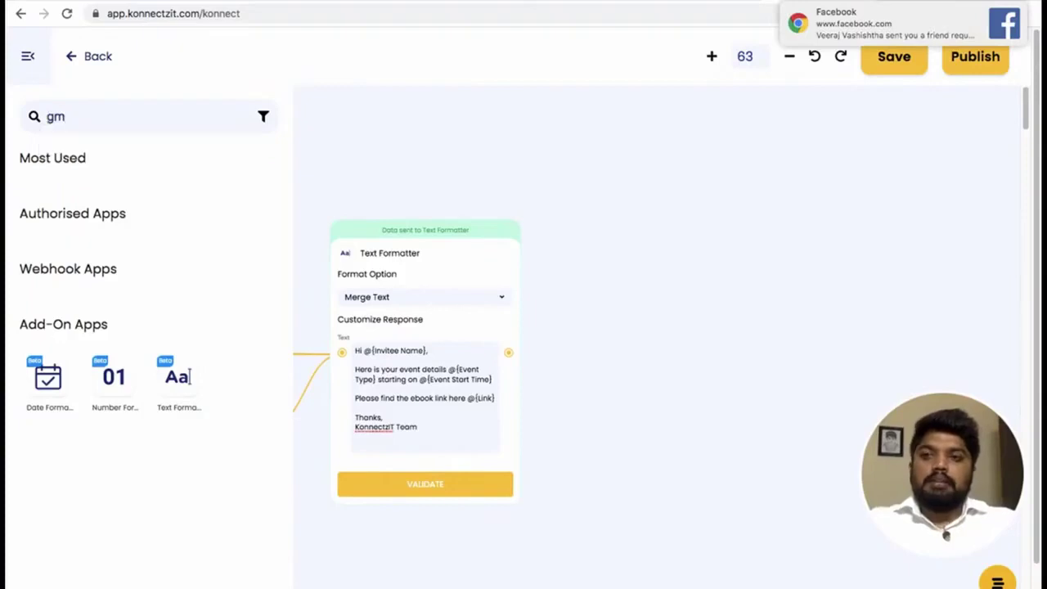
{"action": "type", "text": "a"}
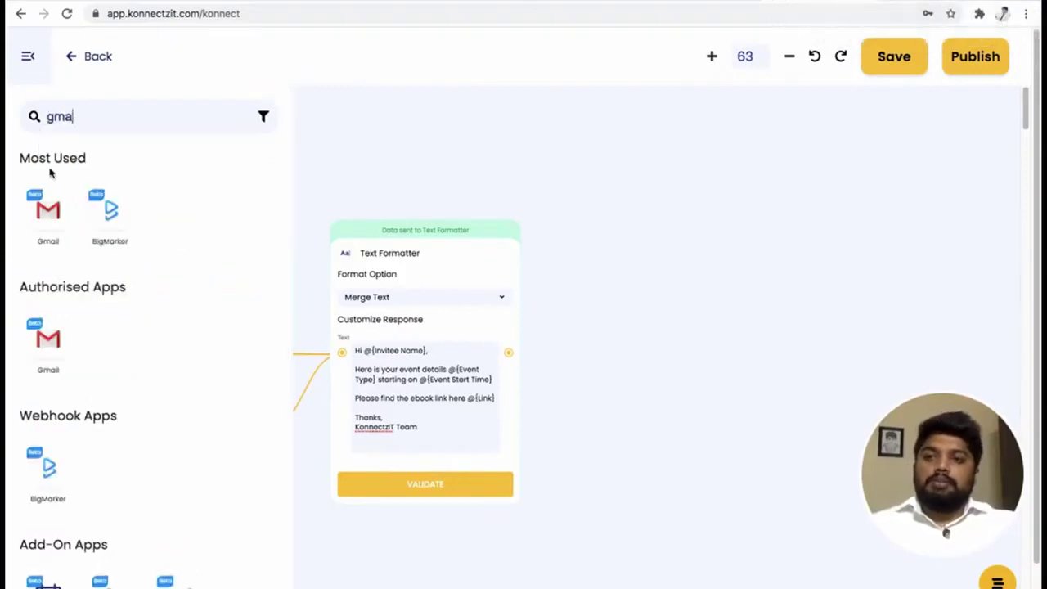
{"action": "left_click_drag", "start_coordinate": [50, 212], "coordinate": [602, 243]}
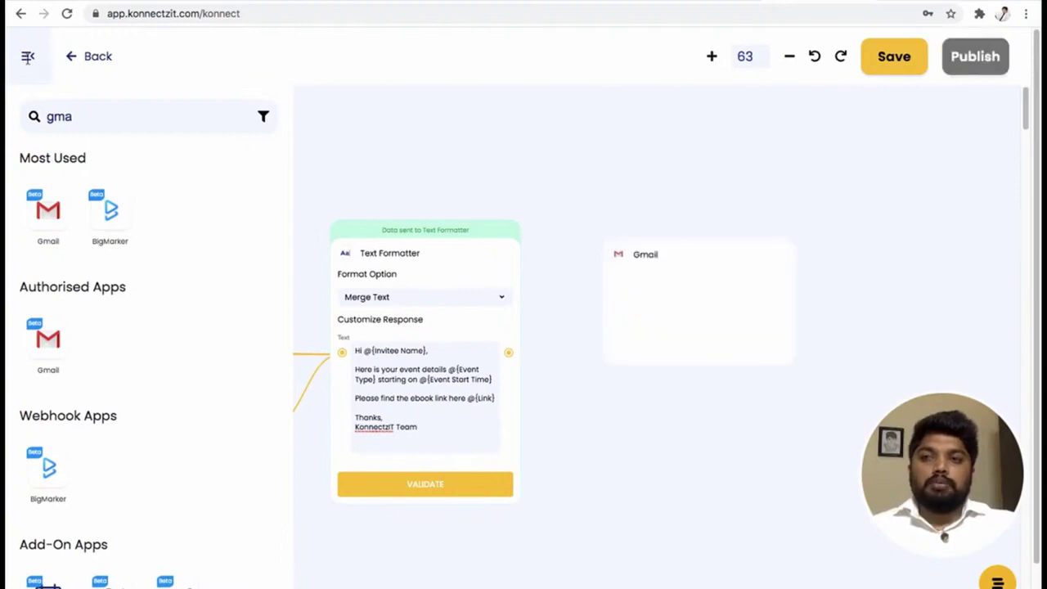
Set the Gmail step's event to Send Email.
{"action": "left_click", "coordinate": [28, 59]}
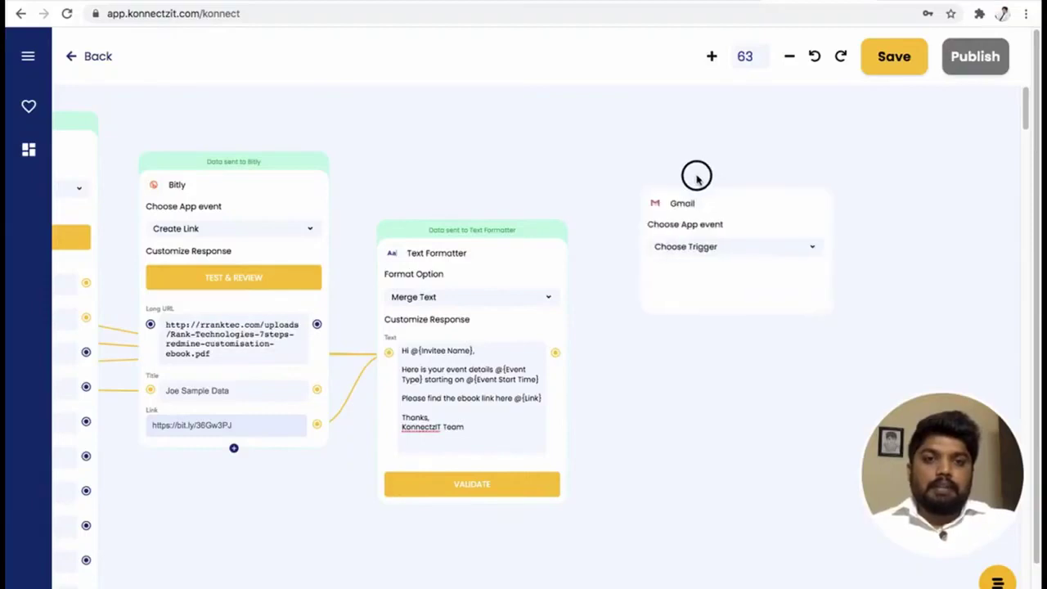
{"action": "left_click", "coordinate": [703, 253]}
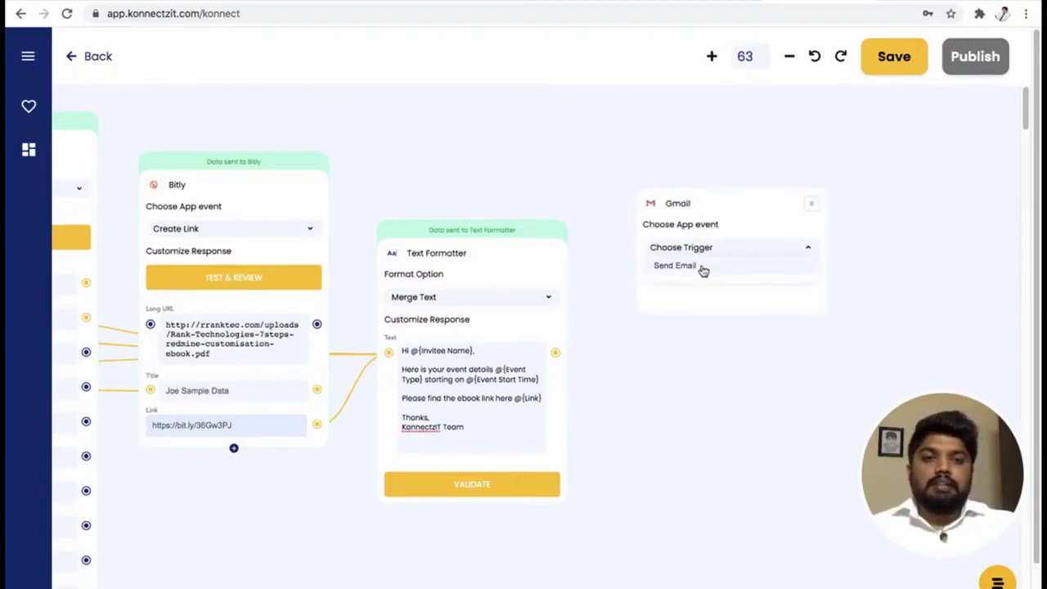
{"action": "left_click", "coordinate": [699, 267]}
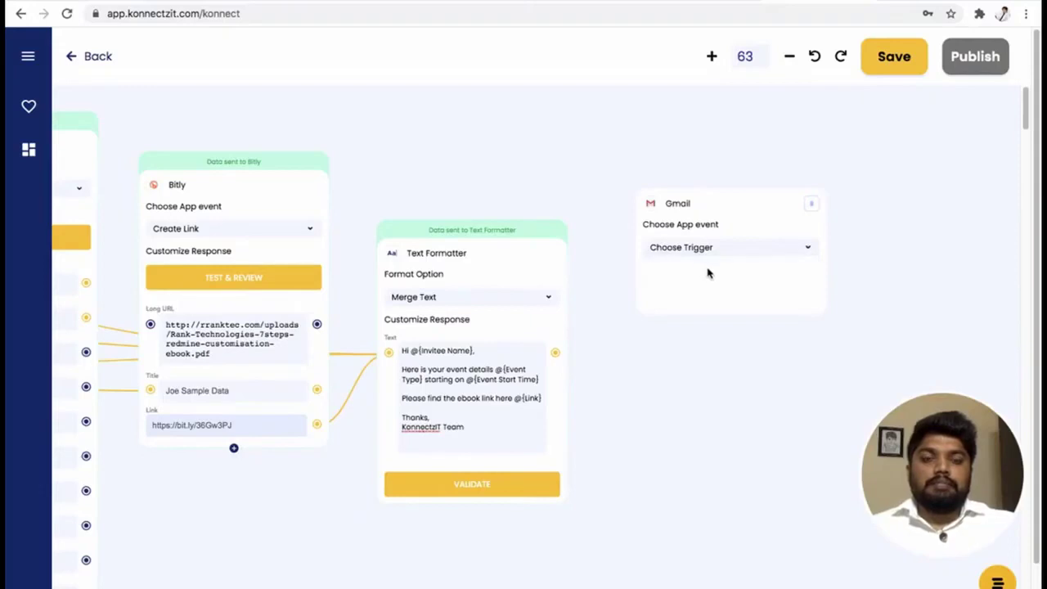
{"action": "left_click", "coordinate": [748, 182]}
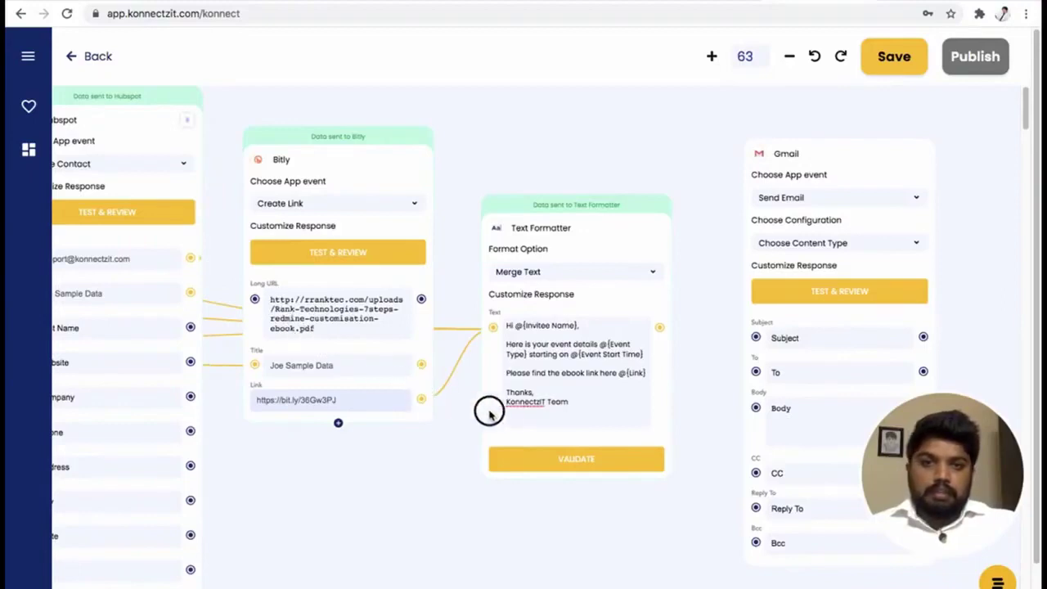
Map the contact e-mail to To and the merged text to Body, set subject 'KonnectzIT Demo', and test.
{"action": "left_click_drag", "start_coordinate": [639, 390], "coordinate": [755, 372]}
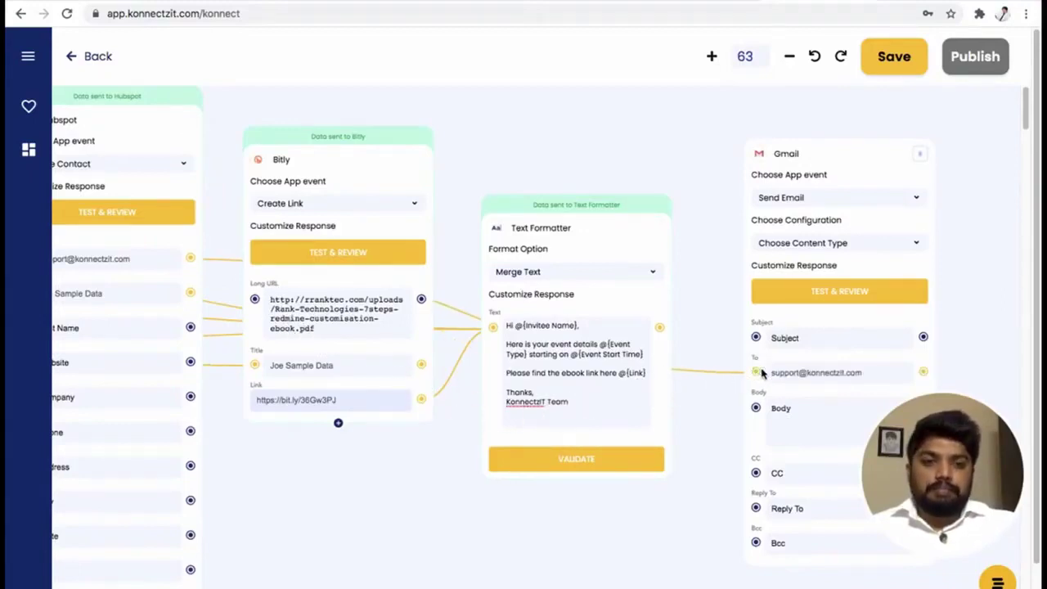
{"action": "left_click_drag", "start_coordinate": [660, 327], "coordinate": [758, 412]}
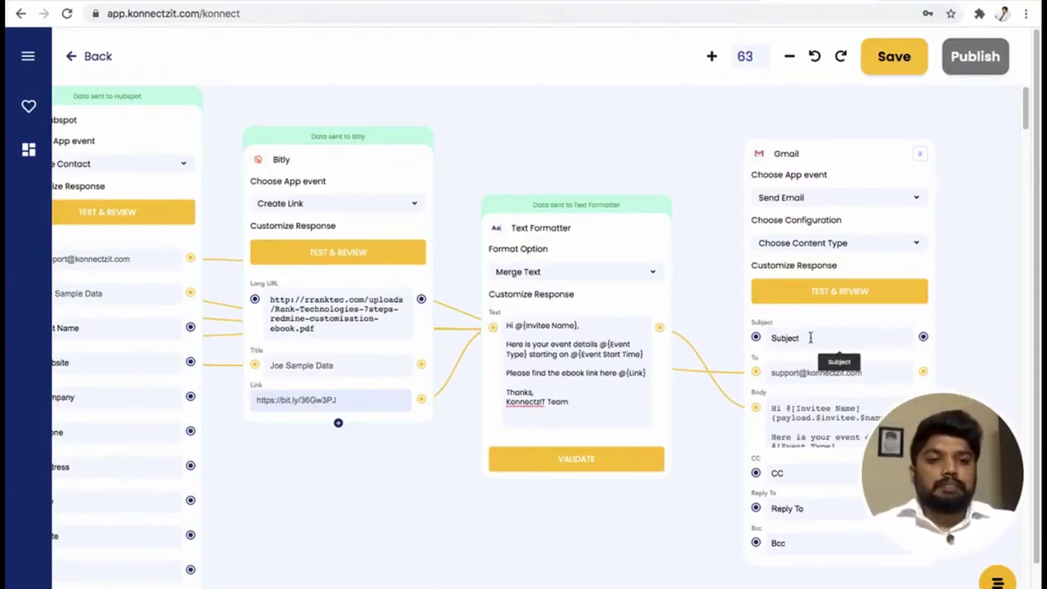
{"action": "type", "text": "KonnectzIT Demo"}
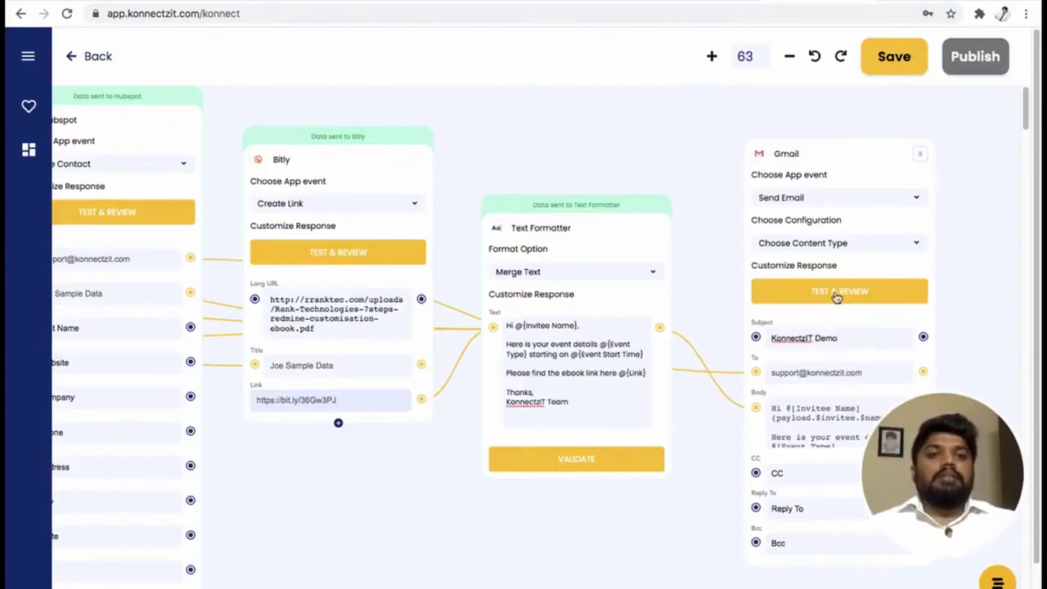
{"action": "left_click", "coordinate": [836, 298]}
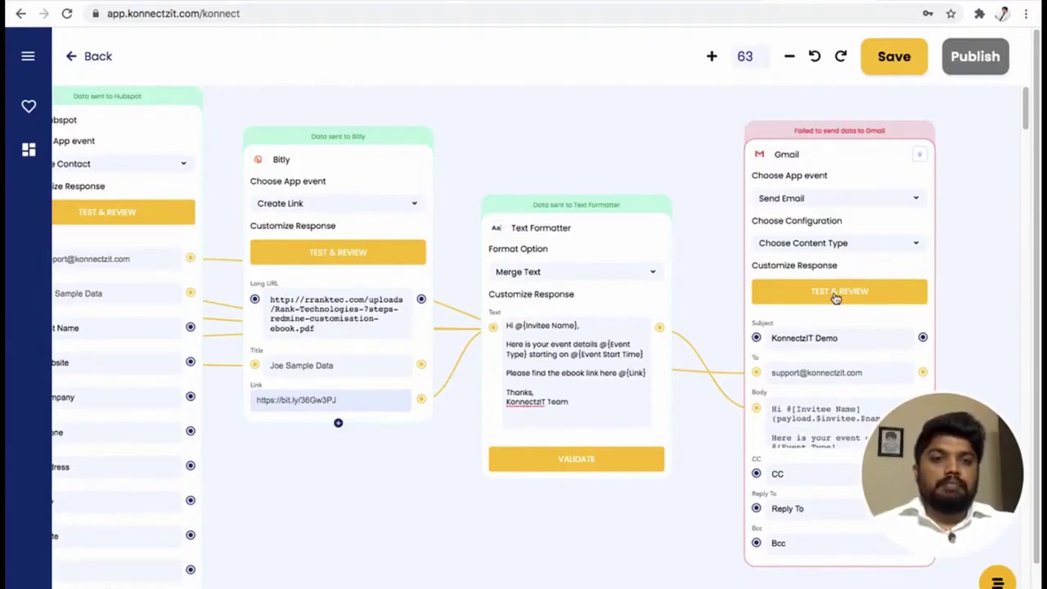
Rerun the Gmail test until it reports 'Data sent to Gmail', then pan to show all nodes.
{"action": "scroll", "coordinate": [836, 298], "scroll_direction": "down", "scroll_amount": 3}
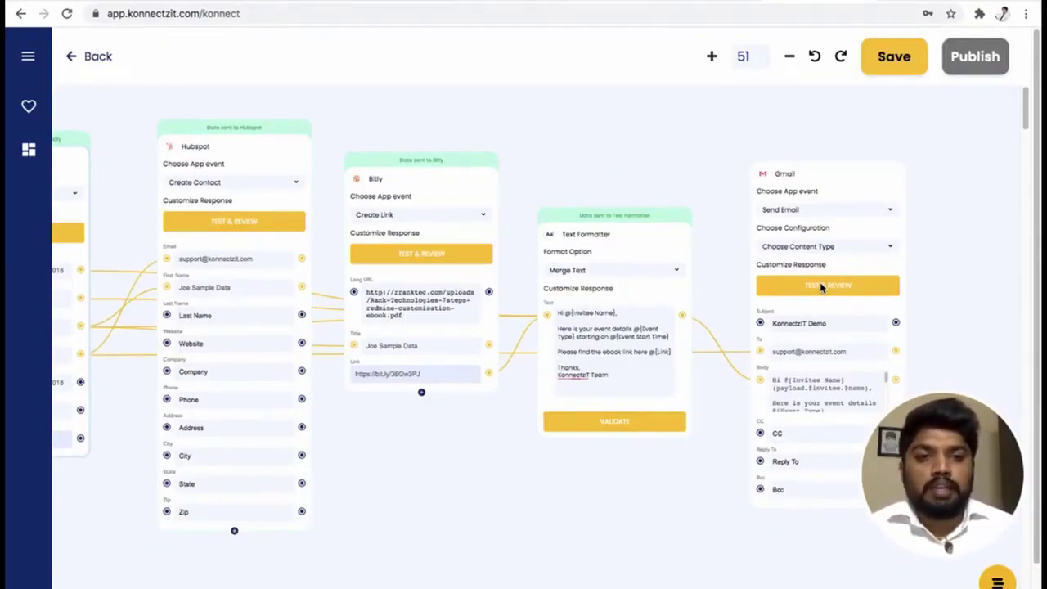
{"action": "left_click", "coordinate": [846, 289]}
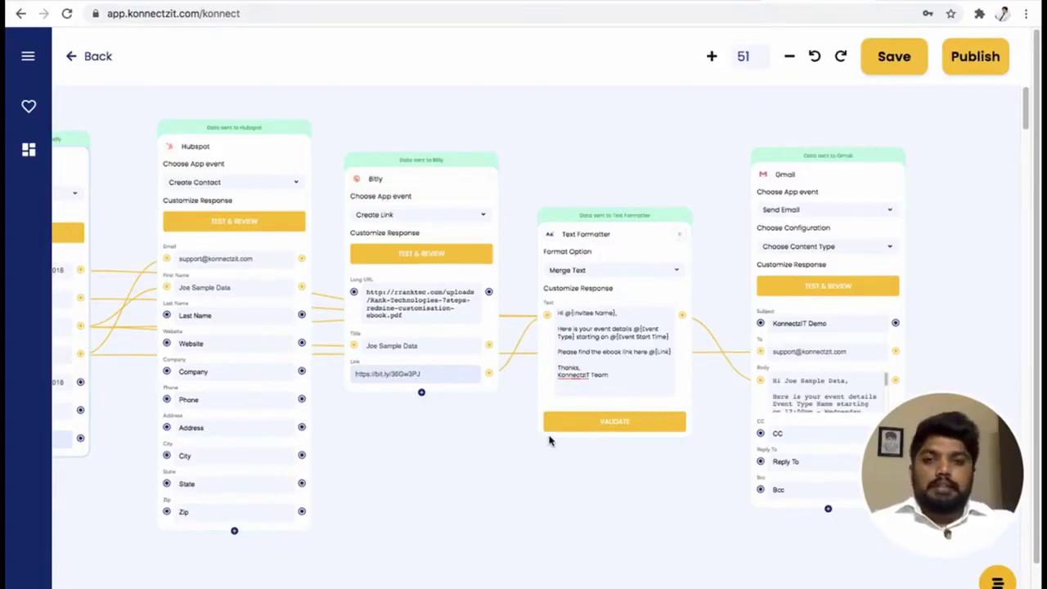
{"action": "scroll", "coordinate": [549, 441], "scroll_direction": "up", "scroll_amount": 2}
{"action": "scroll", "coordinate": [548, 441], "scroll_direction": "down", "scroll_amount": 2}
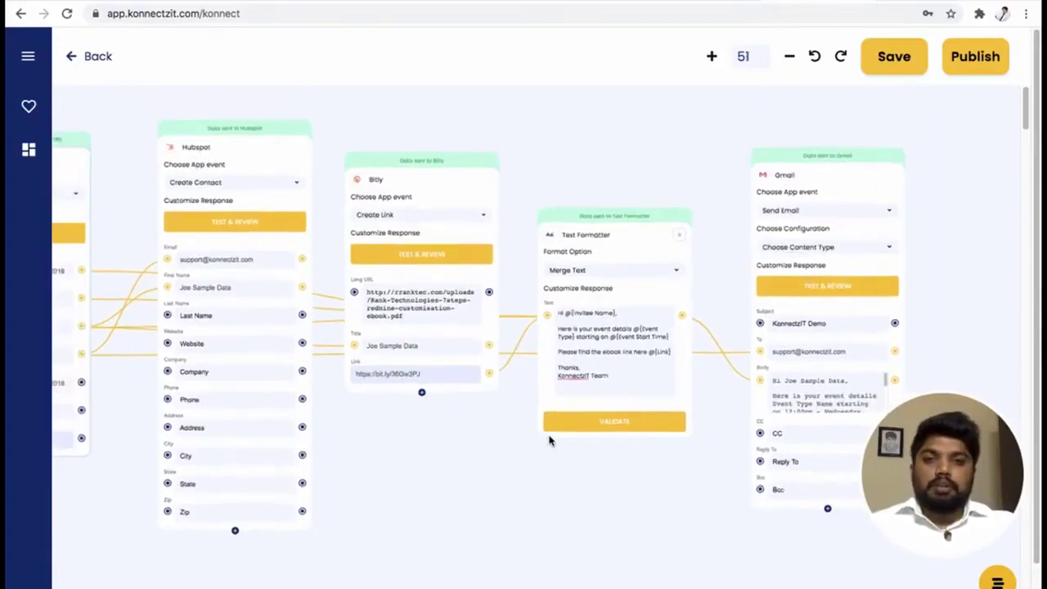
{"action": "scroll", "coordinate": [548, 441], "scroll_direction": "down", "scroll_amount": 1}
{"action": "scroll", "coordinate": [559, 491], "scroll_direction": "left", "scroll_amount": 5}
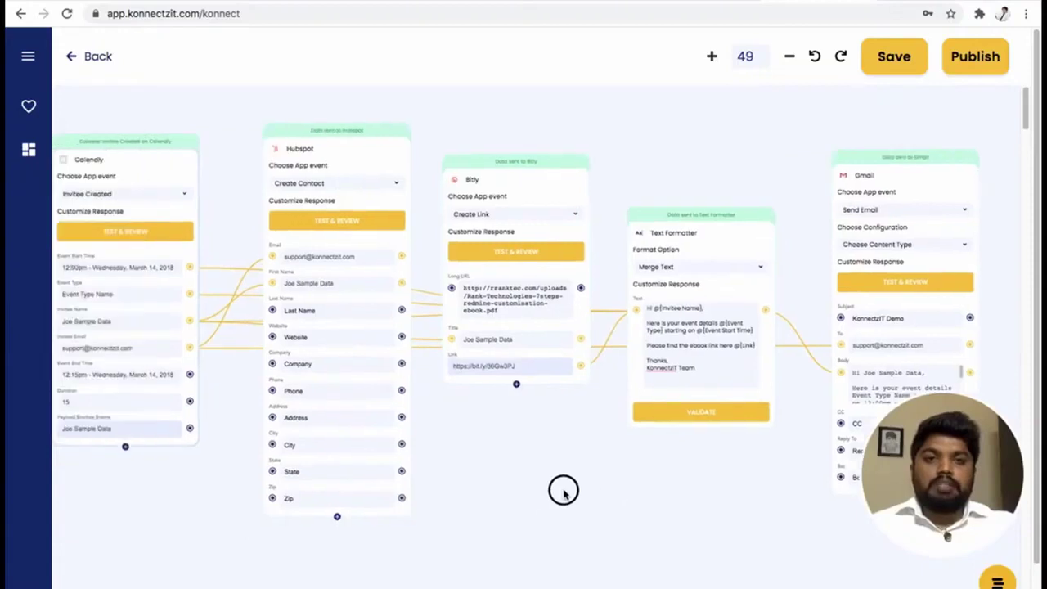
{"action": "left_click_drag", "start_coordinate": [570, 486], "coordinate": [561, 489]}
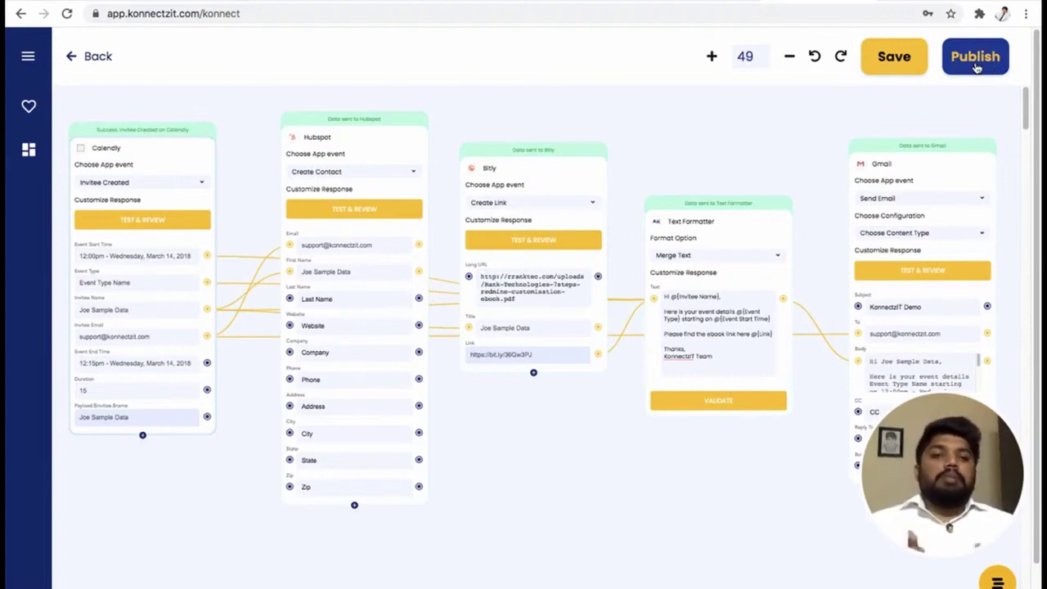
Publish the Calendly→HubSpot→Bitly→Gmail konnect and expand its row on Home to view its description.
{"action": "left_click", "coordinate": [975, 68]}
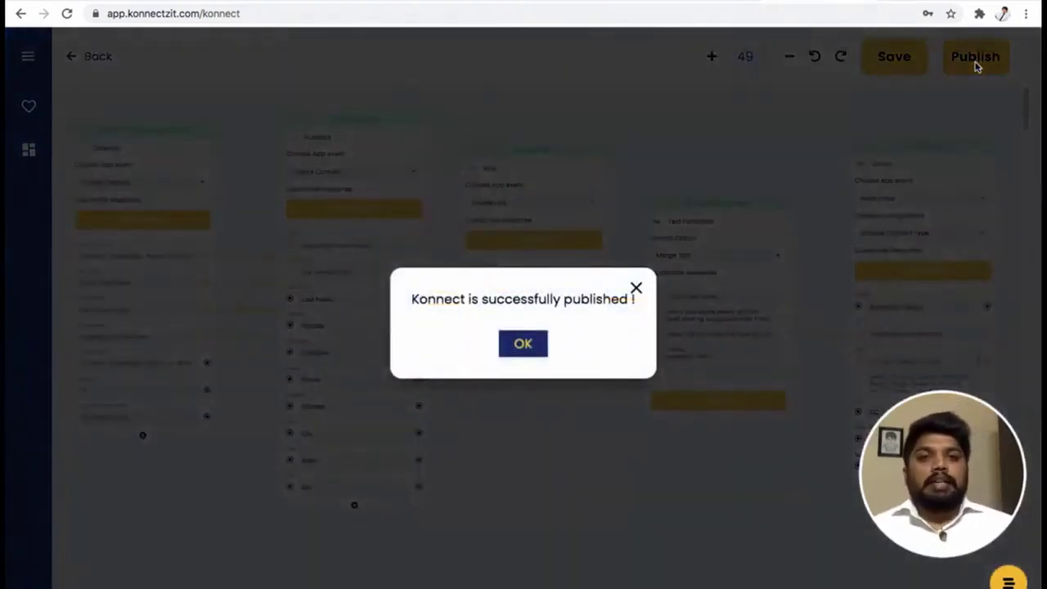
{"action": "left_click", "coordinate": [523, 344]}
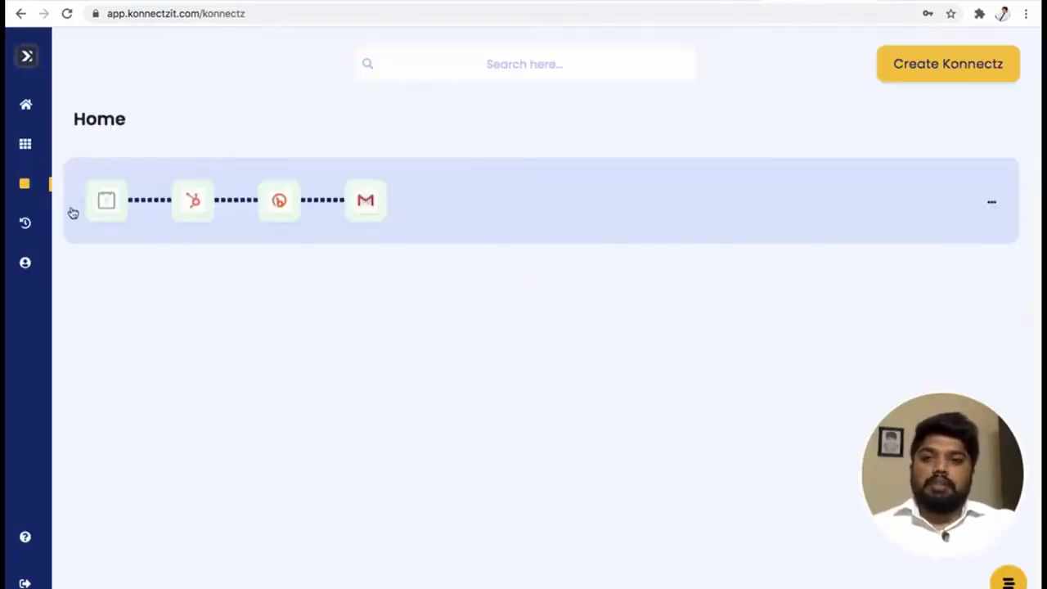
{"action": "left_click", "coordinate": [507, 199]}
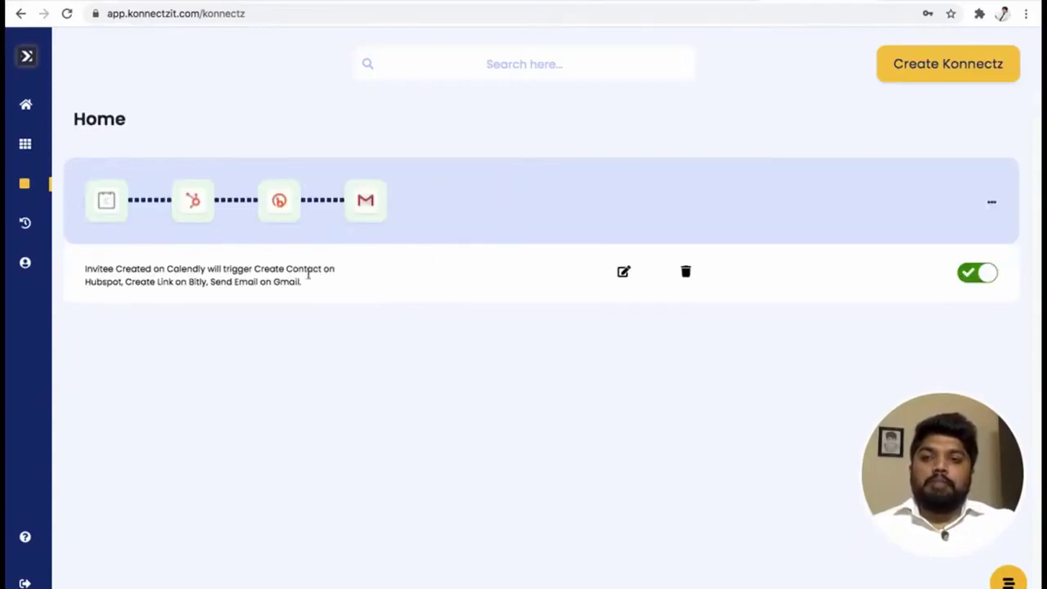
{"action": "left_click_drag", "start_coordinate": [86, 273], "coordinate": [298, 282]}
{"action": "left_click", "coordinate": [299, 281]}
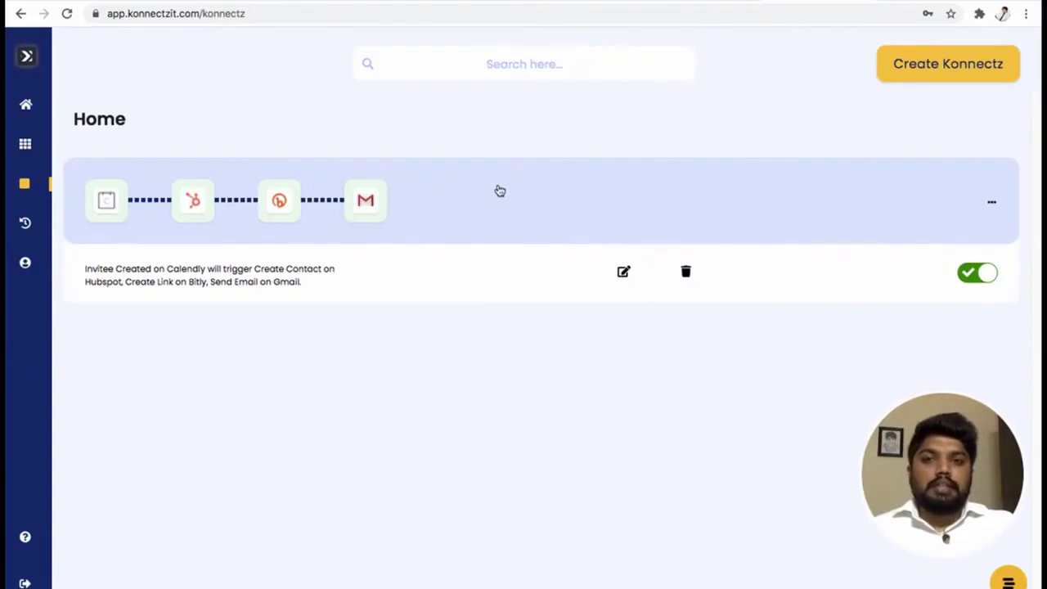
Create a new konnect with a Viral Loops trigger card placed near the top left of the canvas.
{"action": "left_click", "coordinate": [939, 67]}
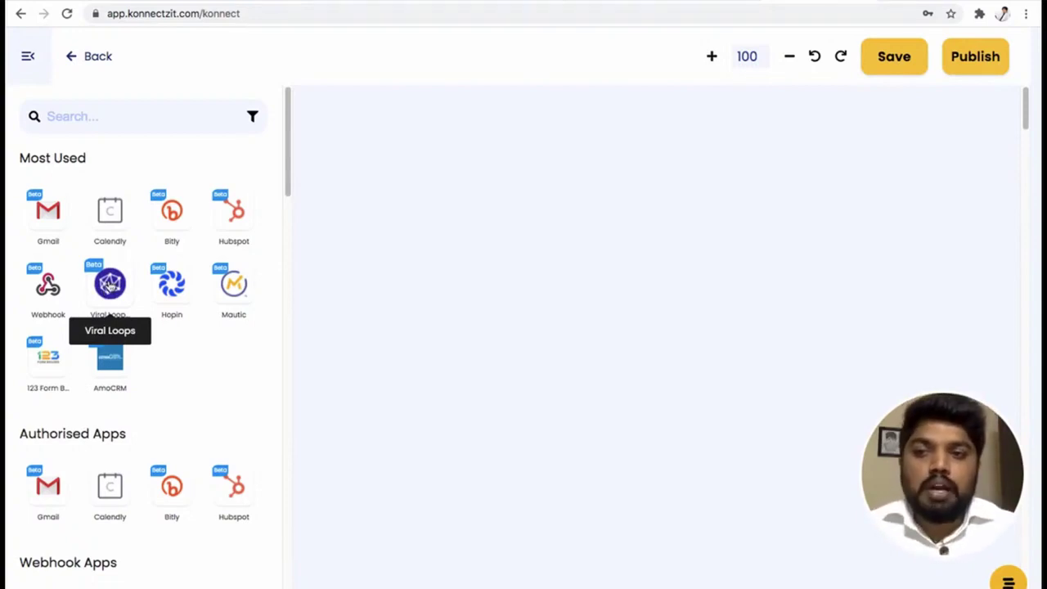
{"action": "left_click_drag", "start_coordinate": [108, 291], "coordinate": [354, 185]}
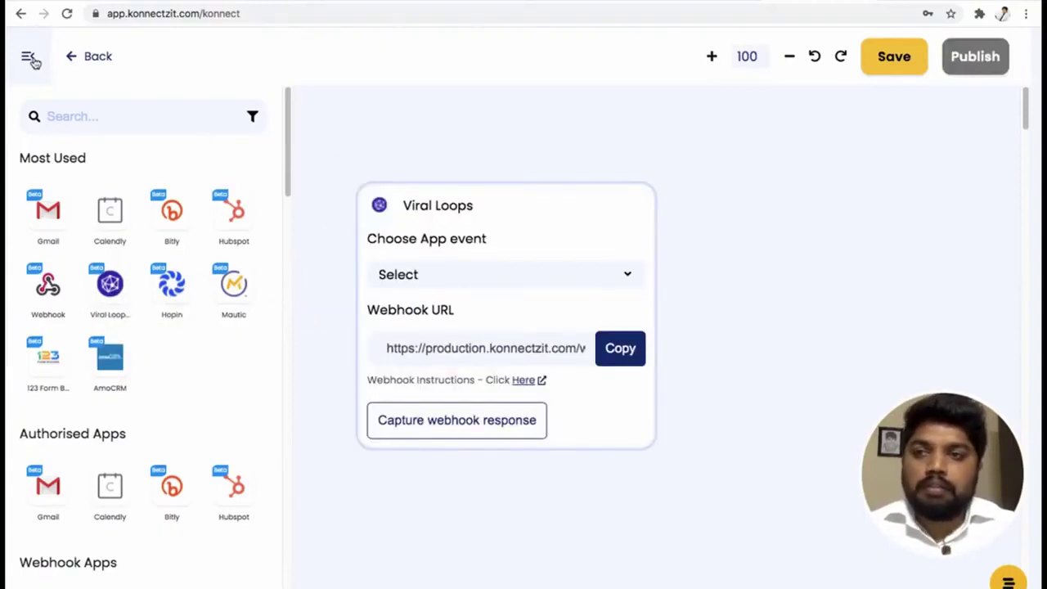
{"action": "left_click", "coordinate": [30, 57]}
{"action": "left_click_drag", "start_coordinate": [614, 222], "coordinate": [398, 156]}
Set the Viral Loops trigger event to New Participant, copy its webhook URL, and open a new tab.
{"action": "left_click", "coordinate": [324, 217]}
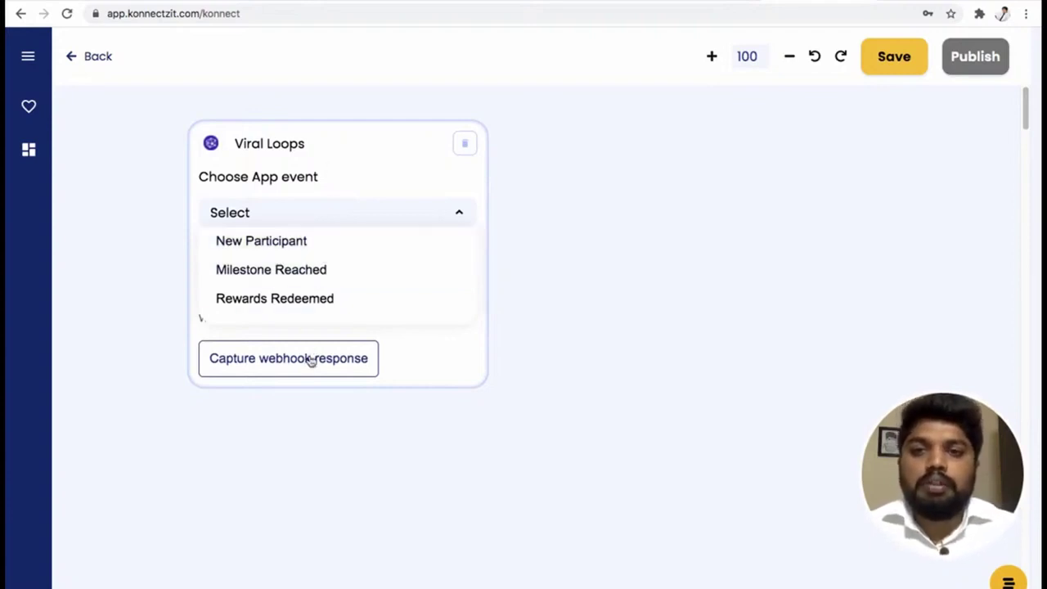
{"action": "left_click", "coordinate": [315, 243]}
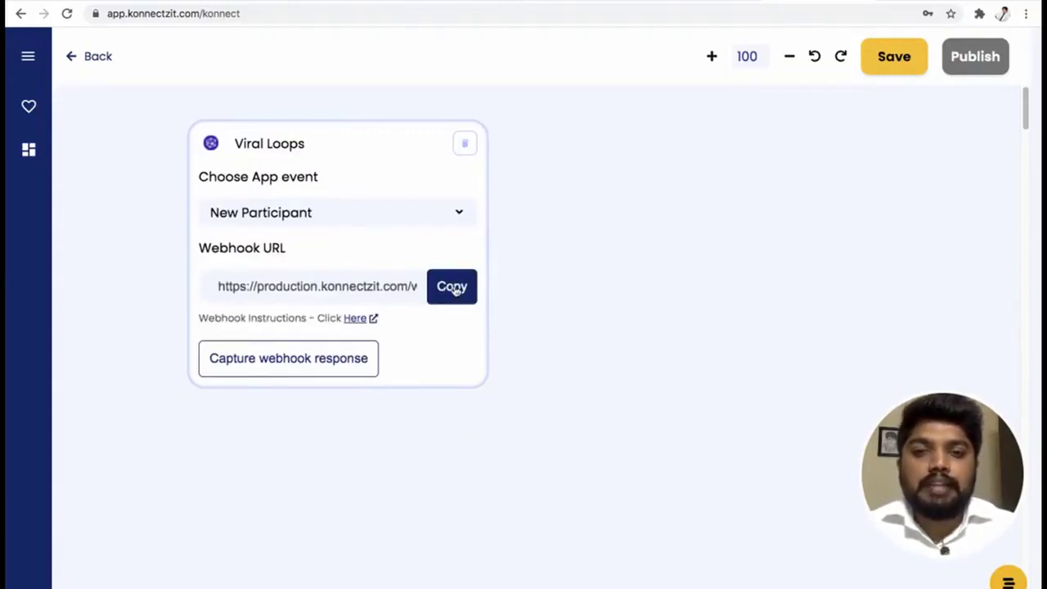
{"action": "left_click", "coordinate": [455, 290]}
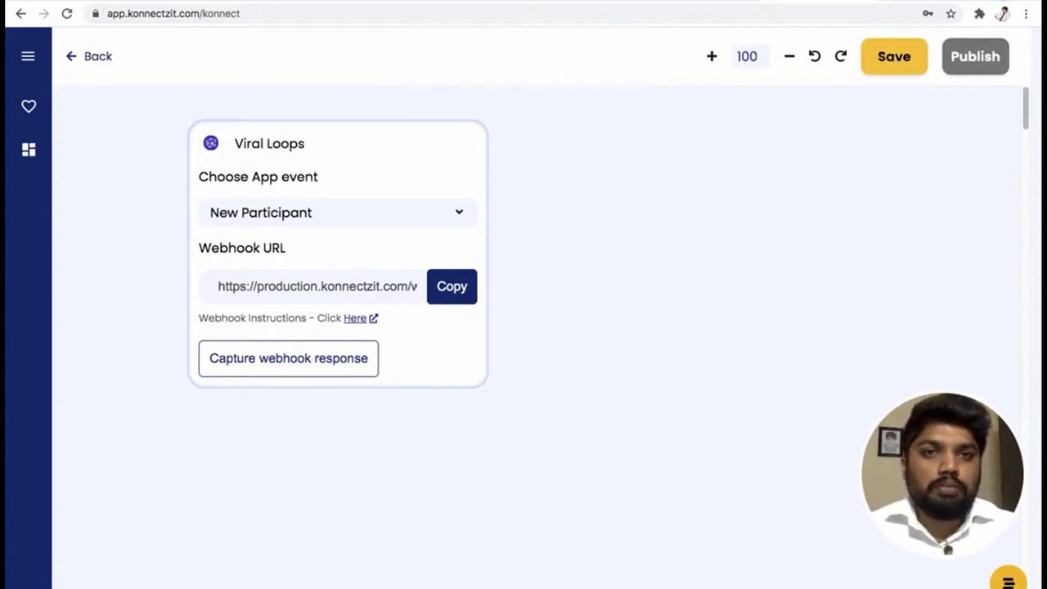
{"action": "key", "text": "ctrl+t"}
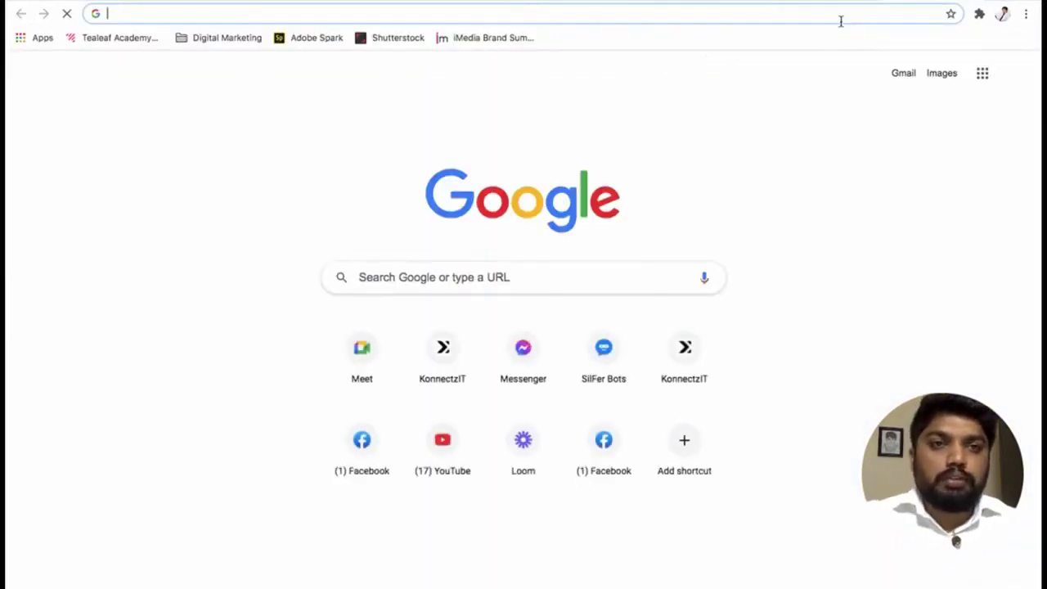
Go to the Viral Loops site and open the KonnectzIT Waitlist campaign for editing.
{"action": "left_click", "coordinate": [838, 20]}
{"action": "type", "text": "v"}
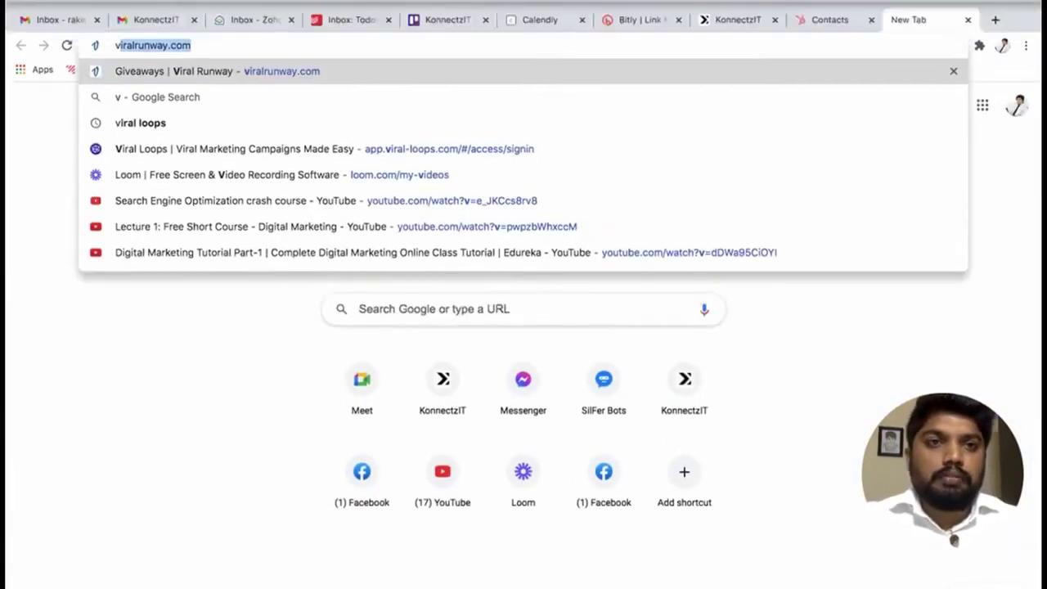
{"action": "key", "text": "Down"}
{"action": "key", "text": "Down"}
{"action": "key", "text": "Down"}
{"action": "key", "text": "Return"}
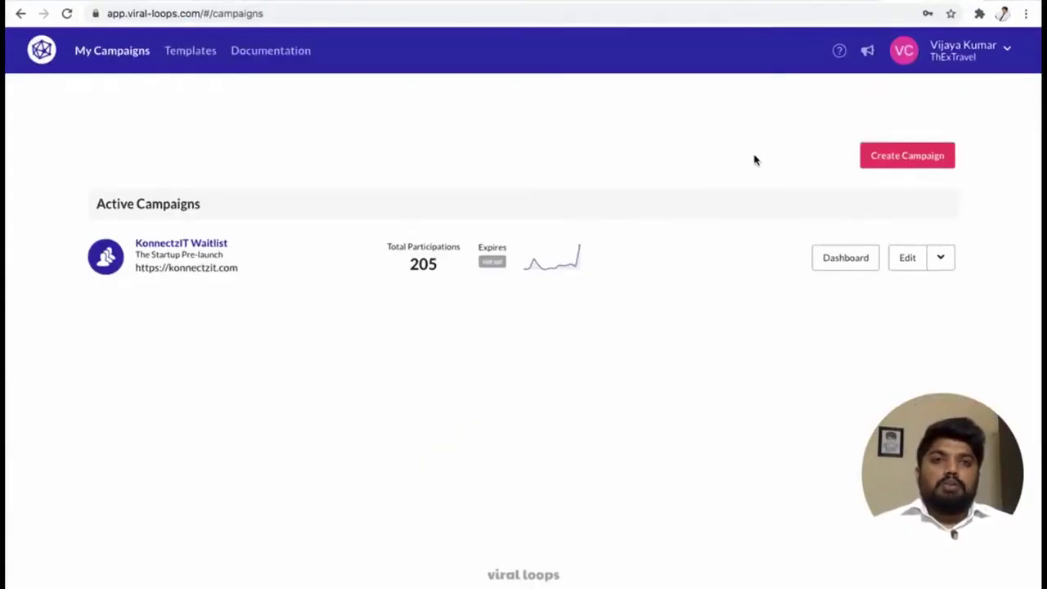
{"action": "left_click", "coordinate": [909, 260]}
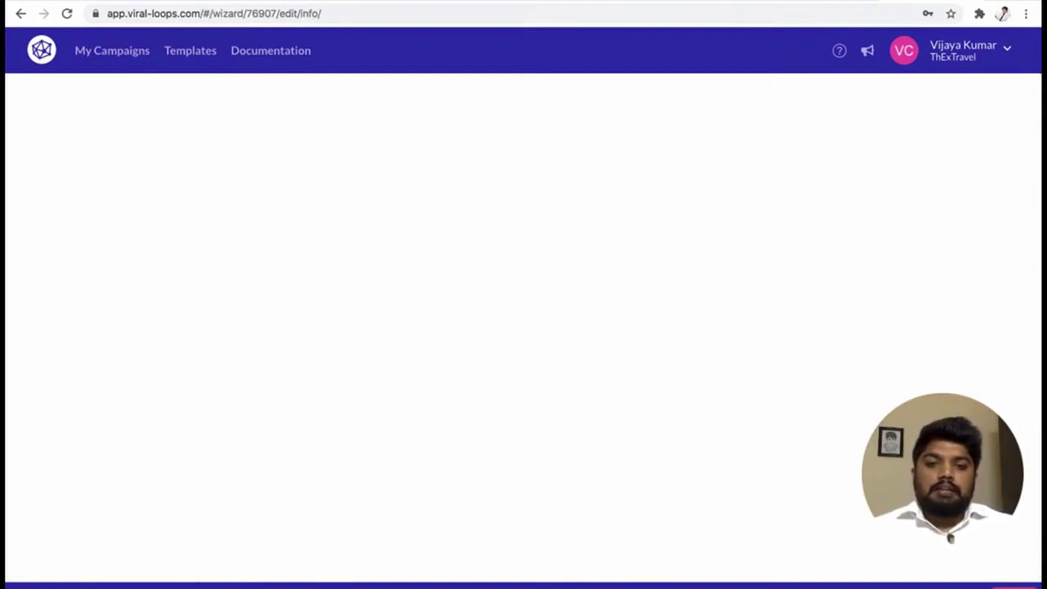
In the campaign's Webhook integration, replace the participation endpoint URL with the KonnectzIT webhook URL.
{"action": "scroll", "coordinate": [246, 376], "scroll_direction": "down", "scroll_amount": 5}
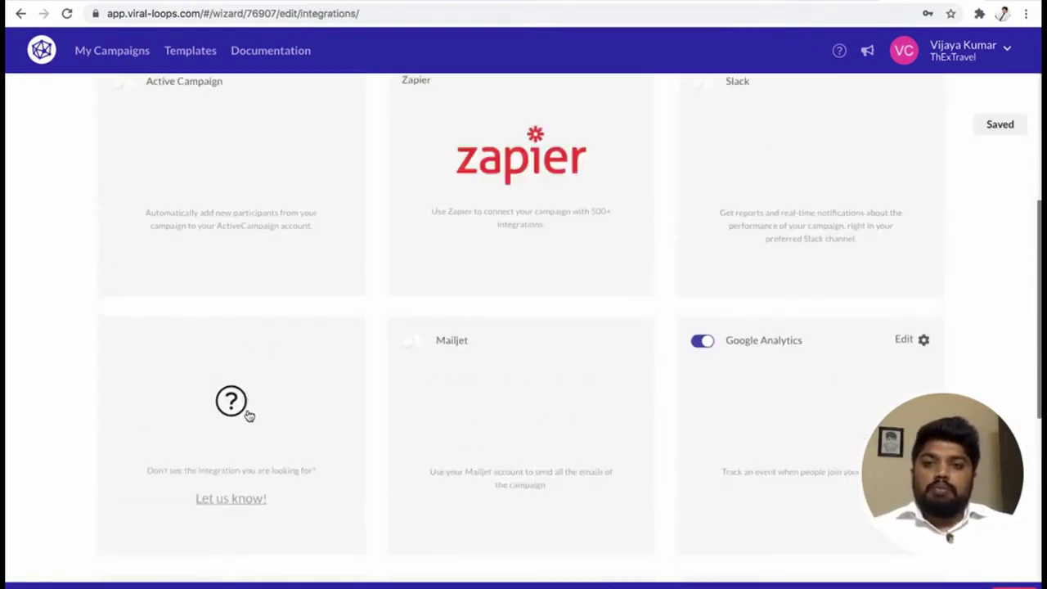
{"action": "scroll", "coordinate": [248, 409], "scroll_direction": "down", "scroll_amount": 3}
{"action": "scroll", "coordinate": [250, 421], "scroll_direction": "down", "scroll_amount": 3}
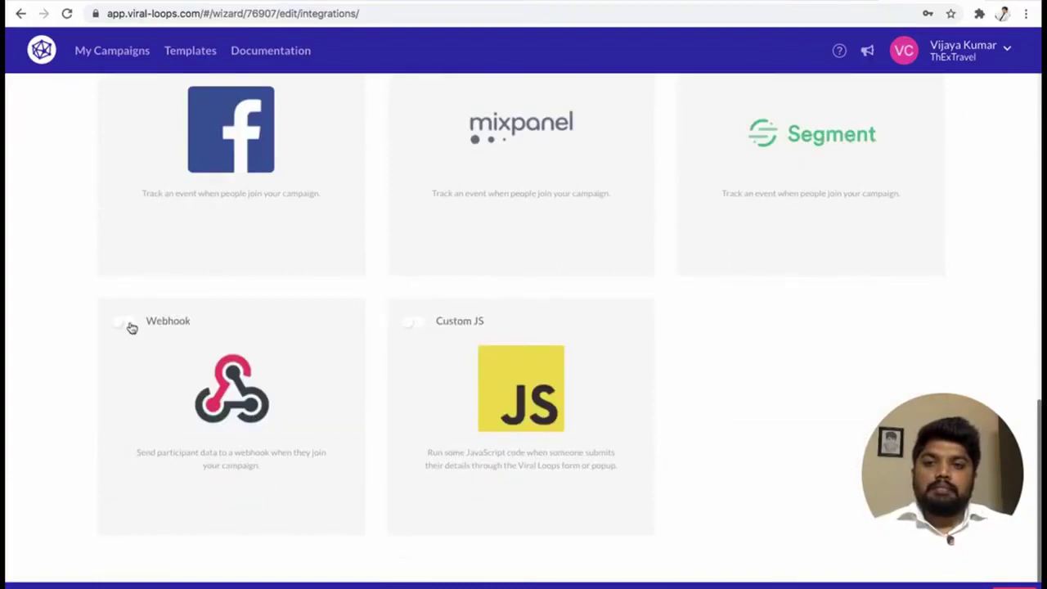
{"action": "left_click", "coordinate": [129, 327]}
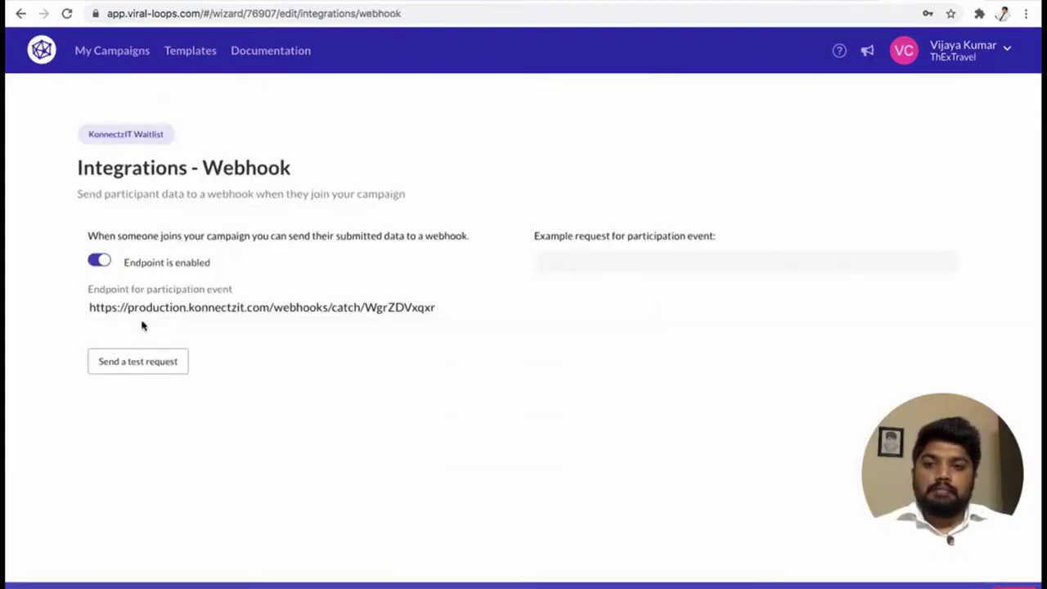
{"action": "left_click", "coordinate": [193, 309]}
{"action": "key", "text": "ctrl+a"}
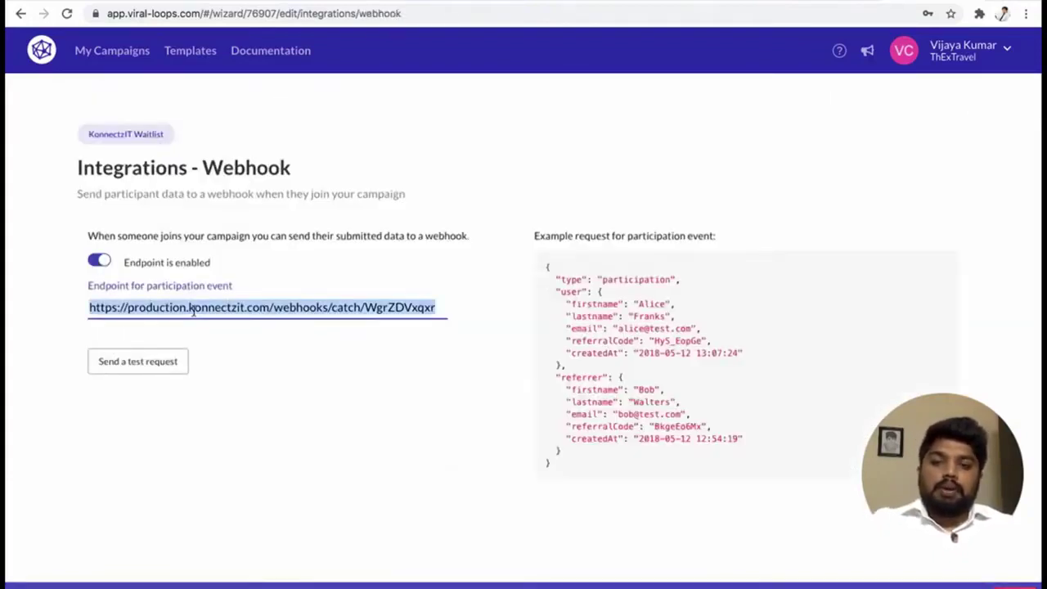
{"action": "key", "text": "ctrl+v"}
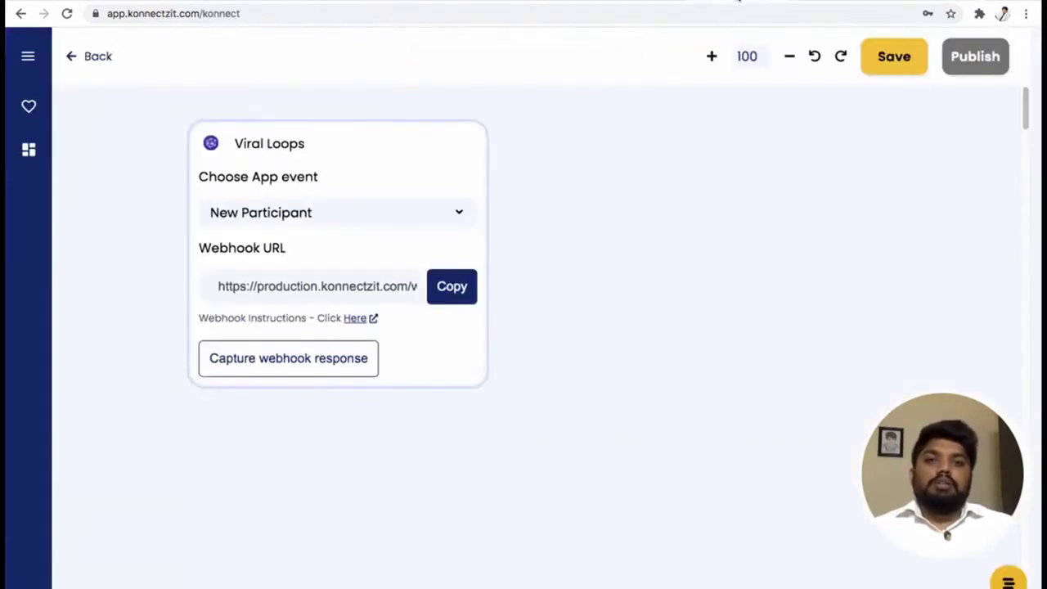
Capture the webhook response by sending a Viral Loops test participant, then return to KonnectzIT.
{"action": "left_click", "coordinate": [324, 368]}
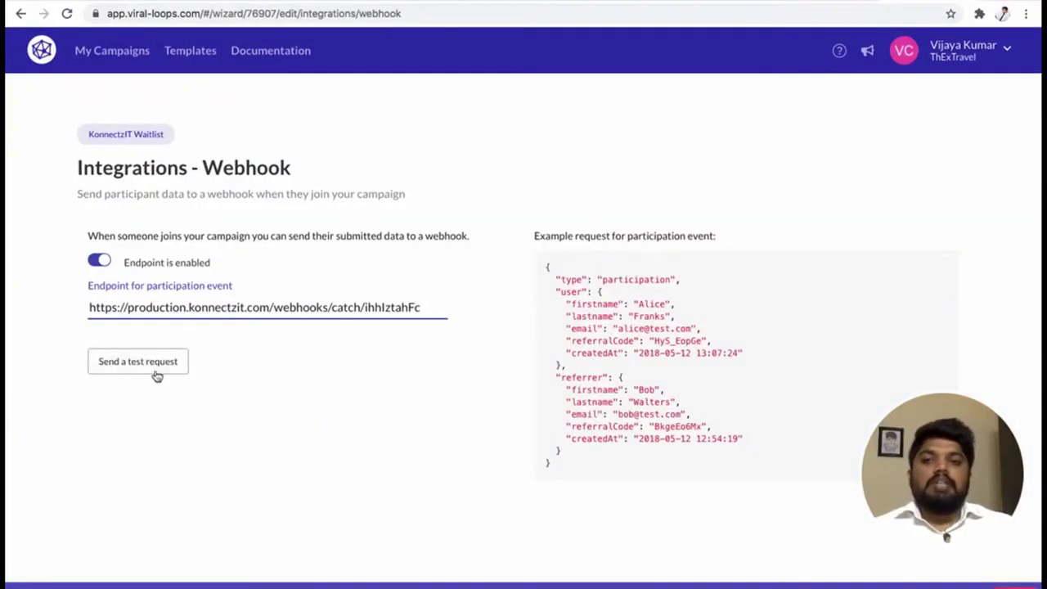
{"action": "left_click", "coordinate": [157, 374]}
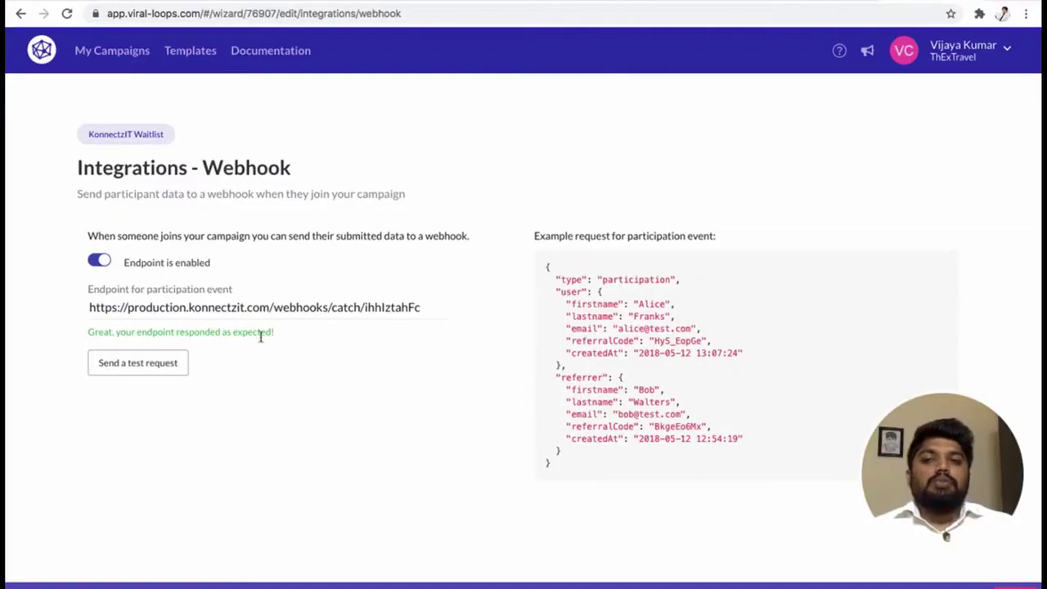
{"action": "left_click", "coordinate": [734, 2]}
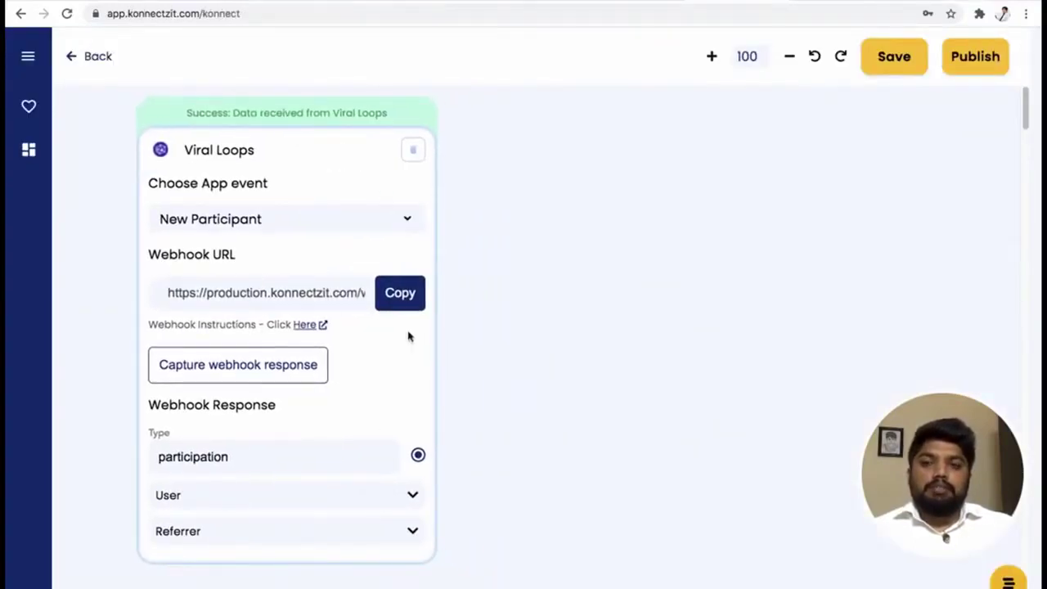
Expand the captured User fields (name, email, referral code, creation time) and open the app library.
{"action": "left_click", "coordinate": [413, 497]}
{"action": "scroll", "coordinate": [498, 420], "scroll_direction": "down", "scroll_amount": 3}
{"action": "scroll", "coordinate": [498, 416], "scroll_direction": "up", "scroll_amount": 2}
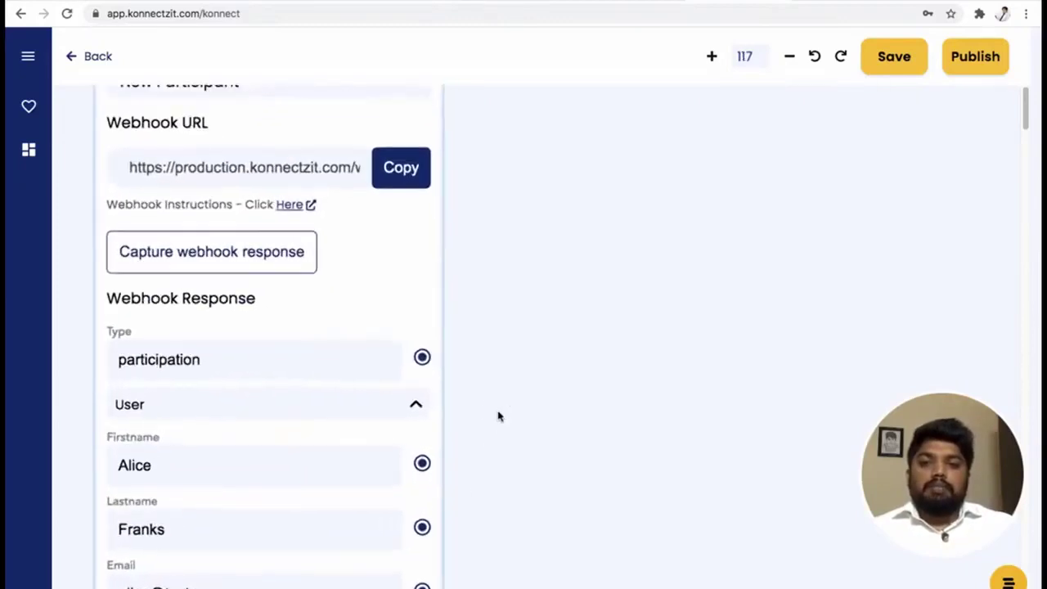
{"action": "scroll", "coordinate": [498, 416], "scroll_direction": "down", "scroll_amount": 5}
{"action": "left_click_drag", "start_coordinate": [603, 491], "coordinate": [564, 472]}
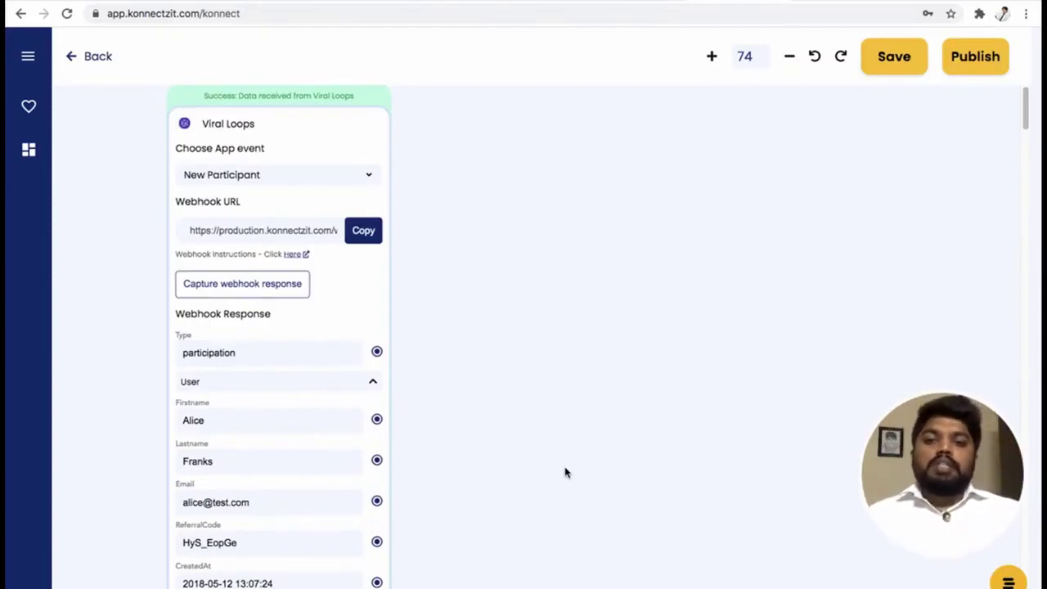
{"action": "mouse_move", "coordinate": [503, 496]}
{"action": "left_mouse_down"}
{"action": "mouse_move", "coordinate": [509, 440]}
{"action": "mouse_move", "coordinate": [490, 485]}
{"action": "left_mouse_up"}
{"action": "left_click_drag", "start_coordinate": [447, 339], "coordinate": [455, 370]}
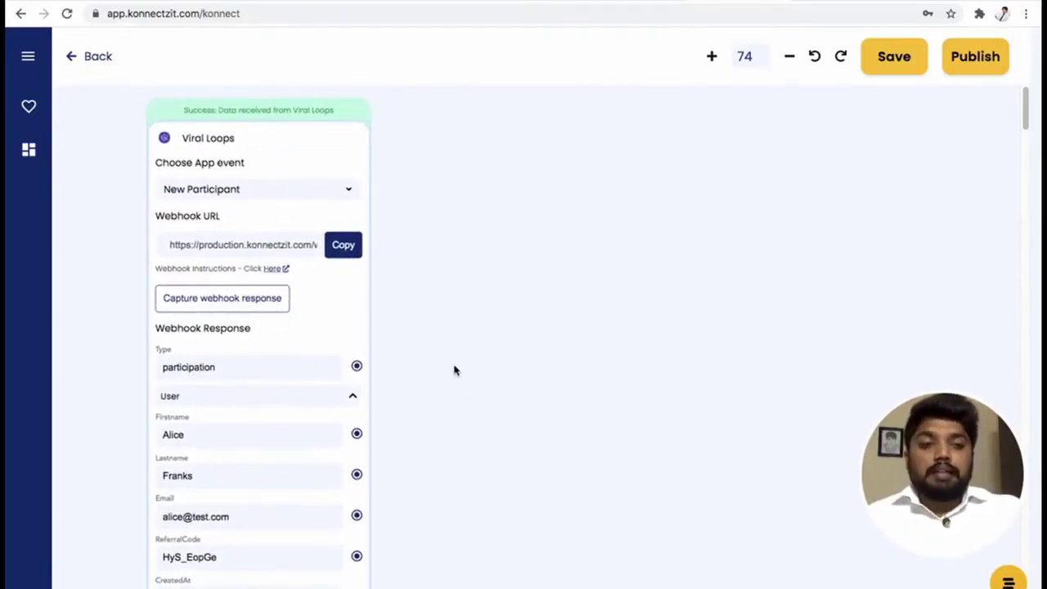
{"action": "left_click", "coordinate": [27, 57]}
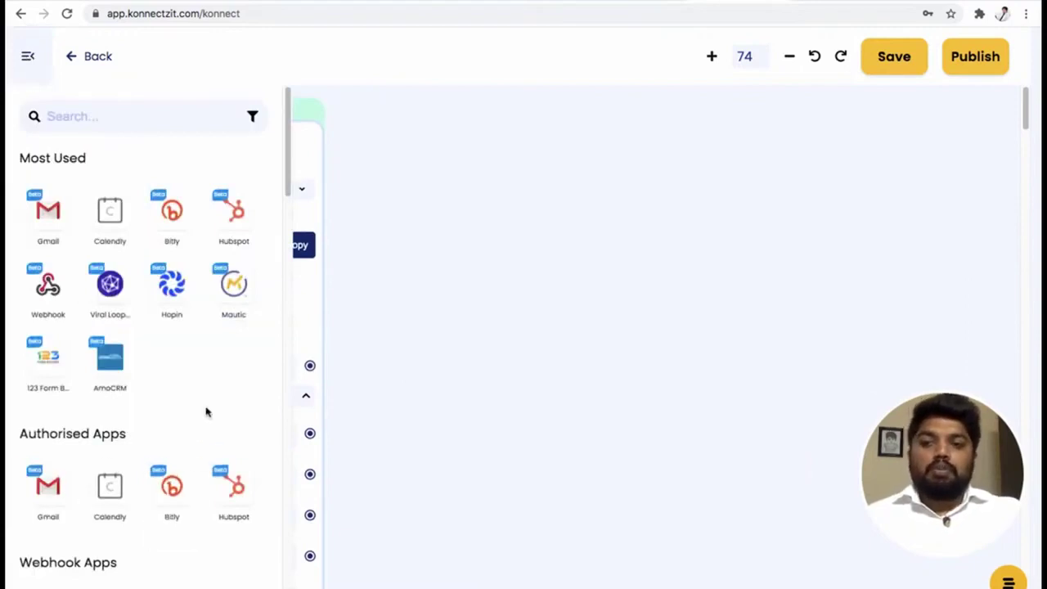
Add a HubSpot step to the workflow with the Create Contact event.
{"action": "scroll", "coordinate": [164, 457], "scroll_direction": "down", "scroll_amount": 3}
{"action": "scroll", "coordinate": [114, 389], "scroll_direction": "up", "scroll_amount": 2}
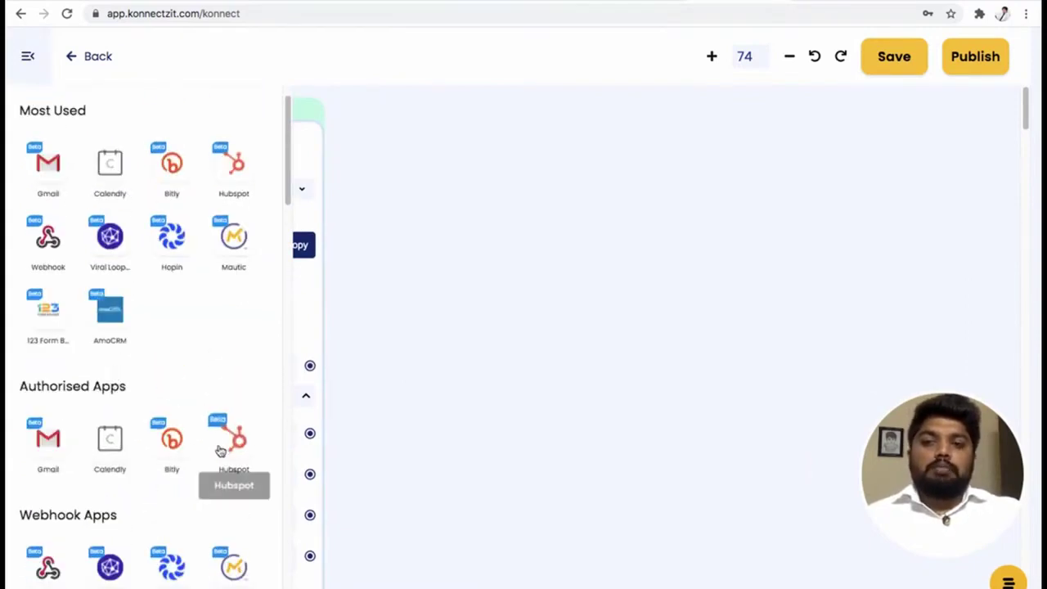
{"action": "left_click_drag", "start_coordinate": [221, 451], "coordinate": [397, 262]}
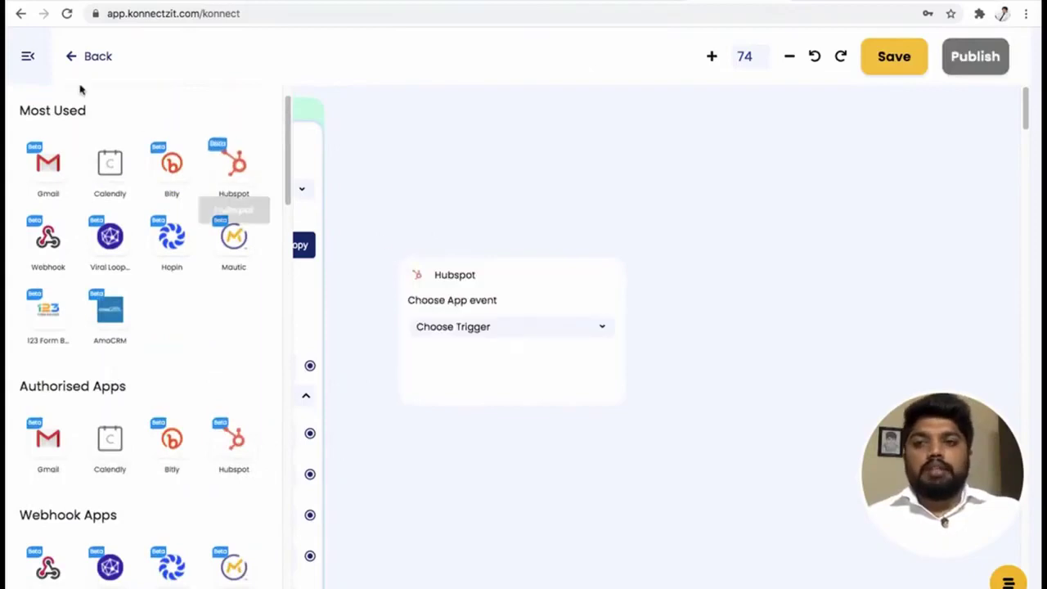
{"action": "left_click", "coordinate": [28, 55]}
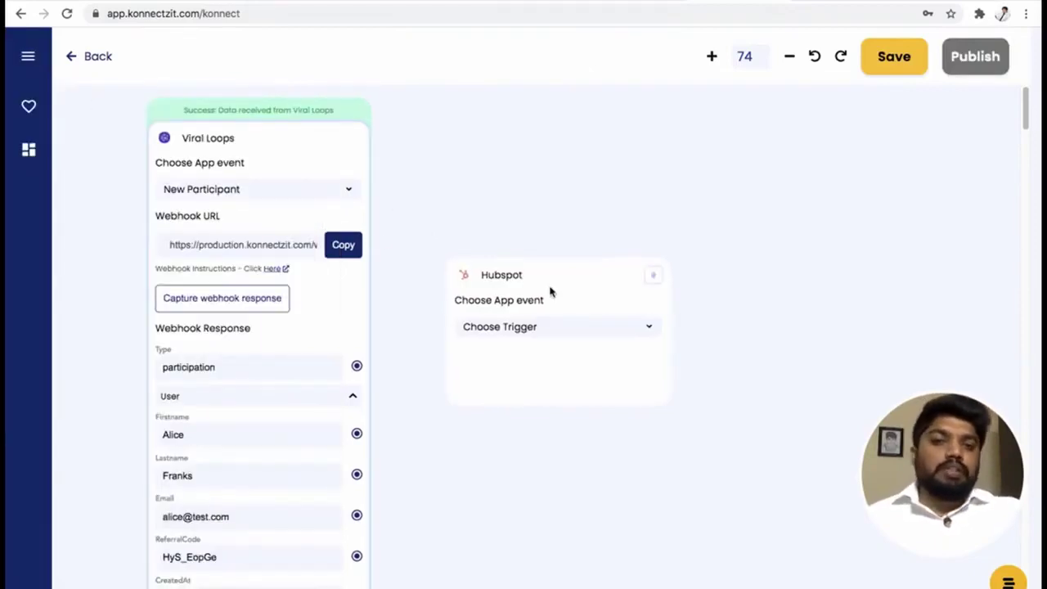
{"action": "left_click", "coordinate": [546, 243]}
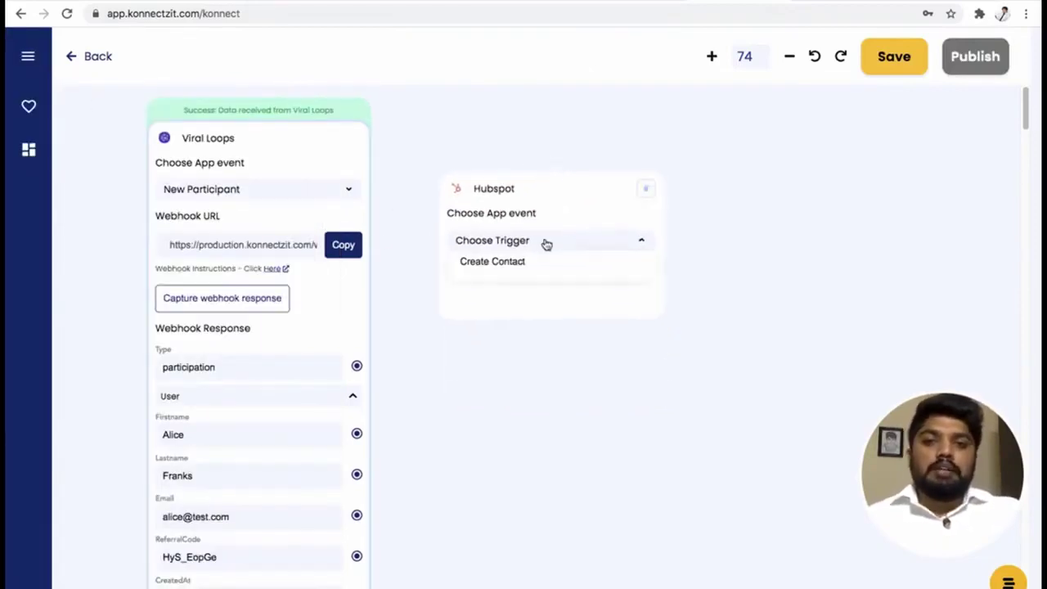
{"action": "left_click", "coordinate": [538, 267]}
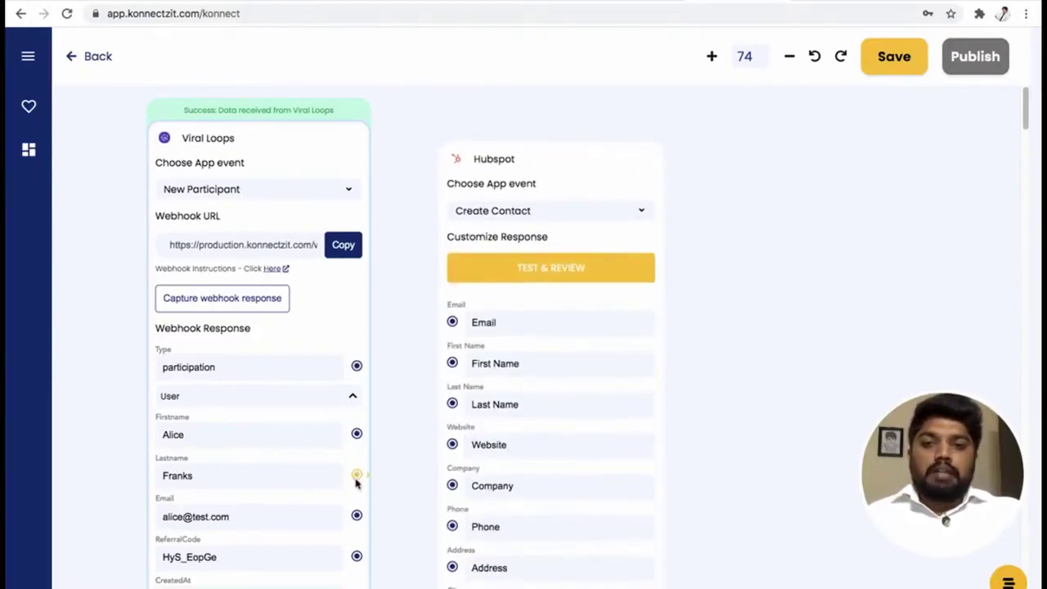
Map the participant's Email, Firstname and Lastname into HubSpot's Email, First Name and Last Name fields.
{"action": "left_click", "coordinate": [357, 515]}
{"action": "left_click_drag", "start_coordinate": [357, 515], "coordinate": [452, 322]}
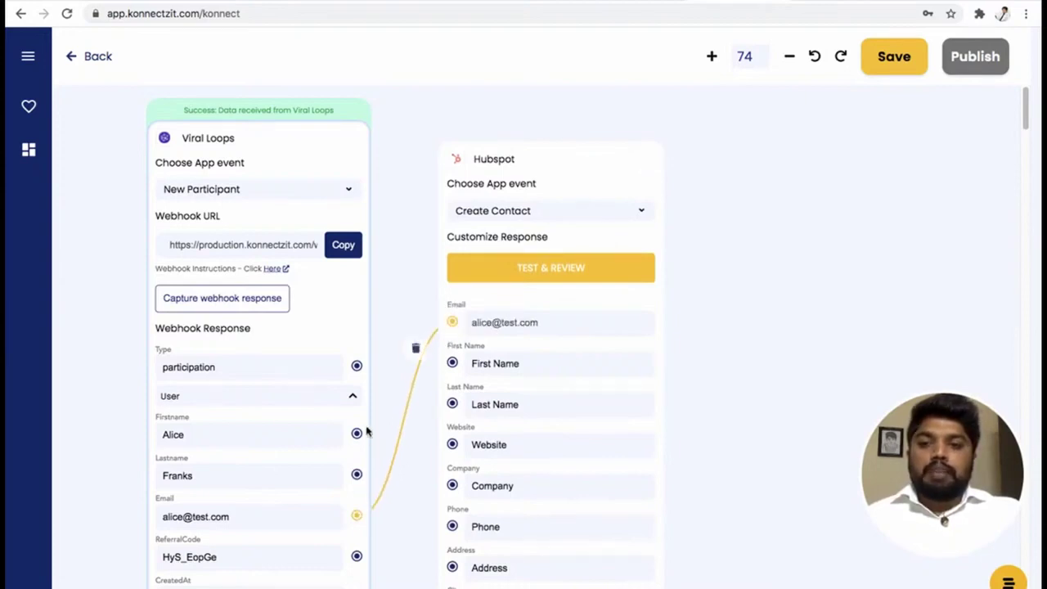
{"action": "left_click_drag", "start_coordinate": [357, 432], "coordinate": [451, 363]}
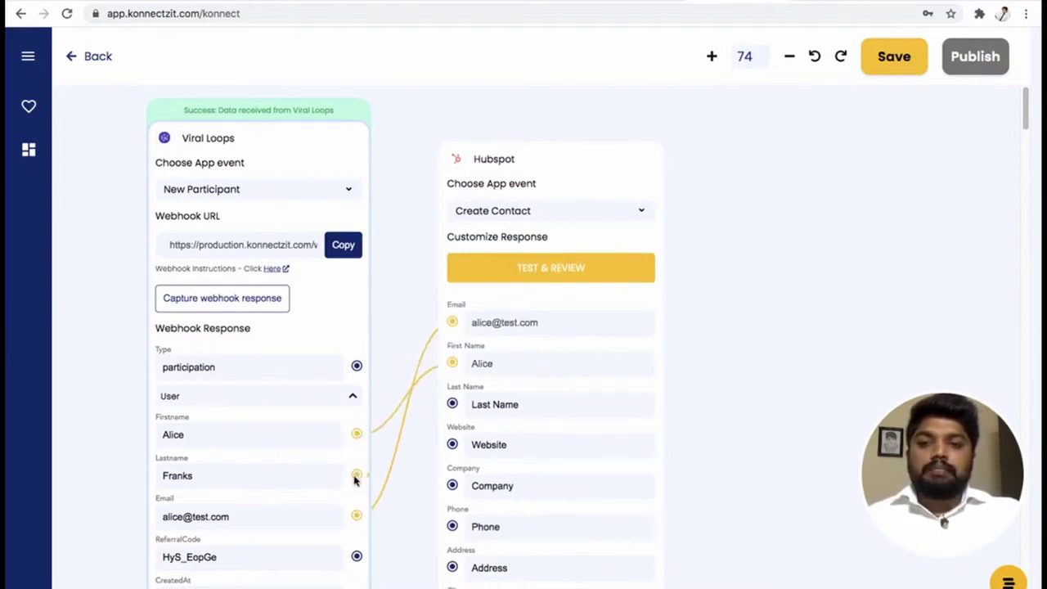
{"action": "left_click_drag", "start_coordinate": [357, 475], "coordinate": [452, 404]}
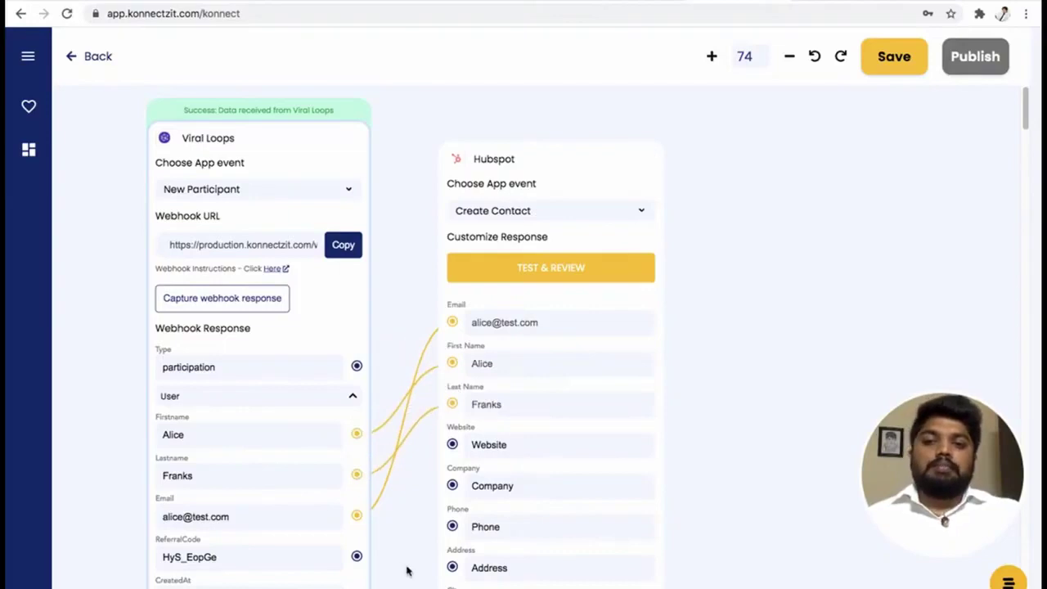
{"action": "scroll", "coordinate": [398, 486], "scroll_direction": "down", "scroll_amount": 3}
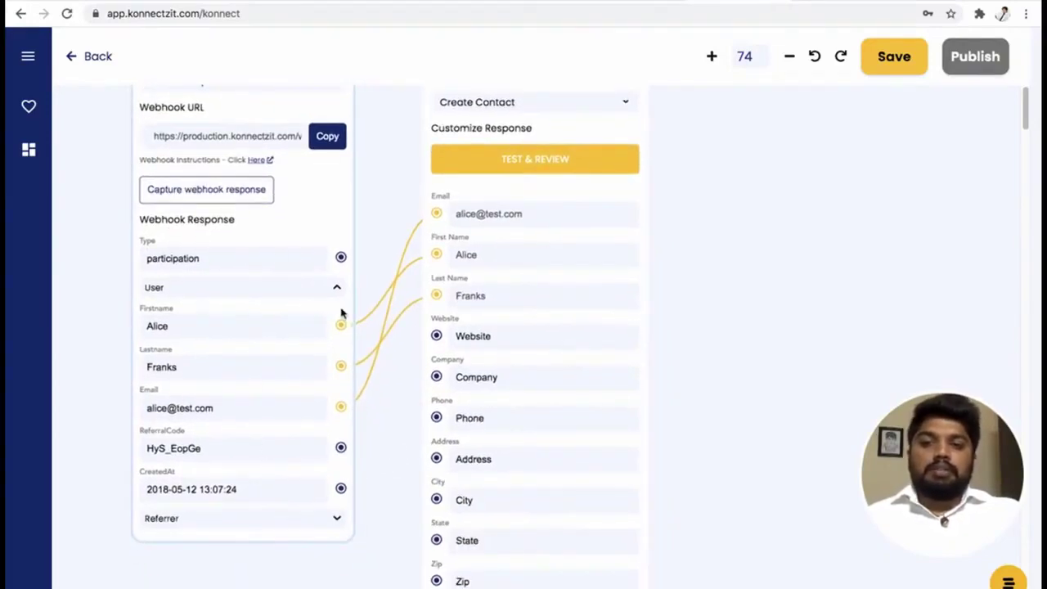
{"action": "left_click", "coordinate": [740, 368]}
{"action": "scroll", "coordinate": [741, 380], "scroll_direction": "up", "scroll_amount": 3}
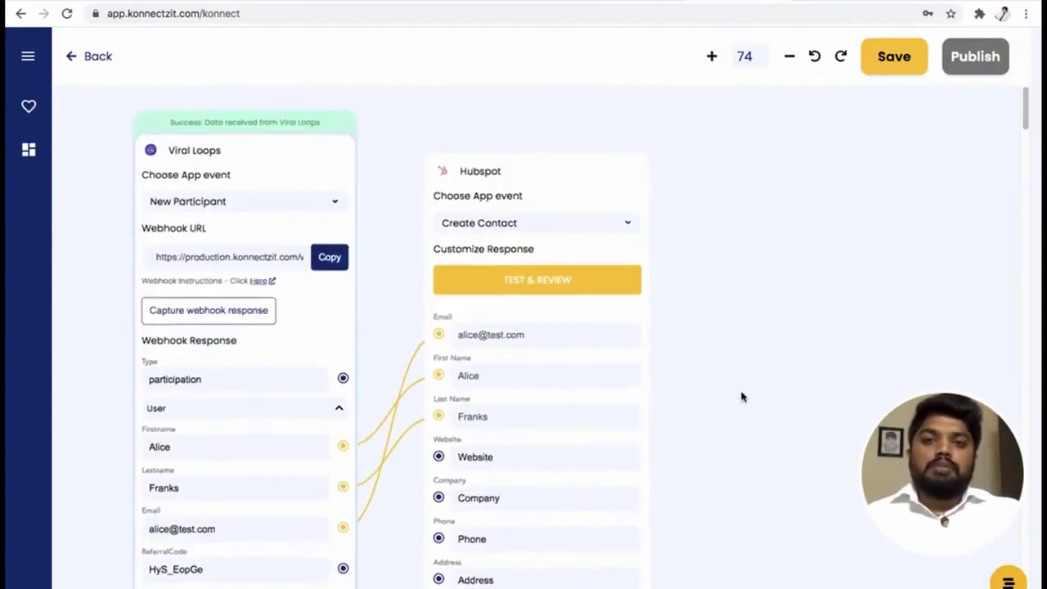
Run TEST & REVIEW on the HubSpot step, then reload HubSpot's contacts list to see 4 contacts.
{"action": "left_click", "coordinate": [551, 289]}
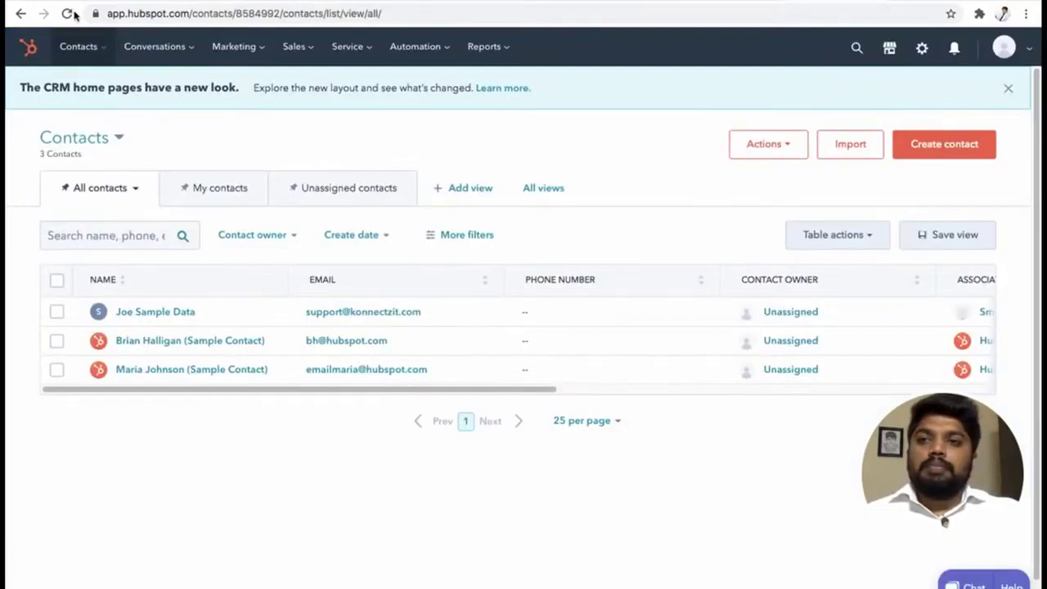
{"action": "left_click", "coordinate": [67, 13]}
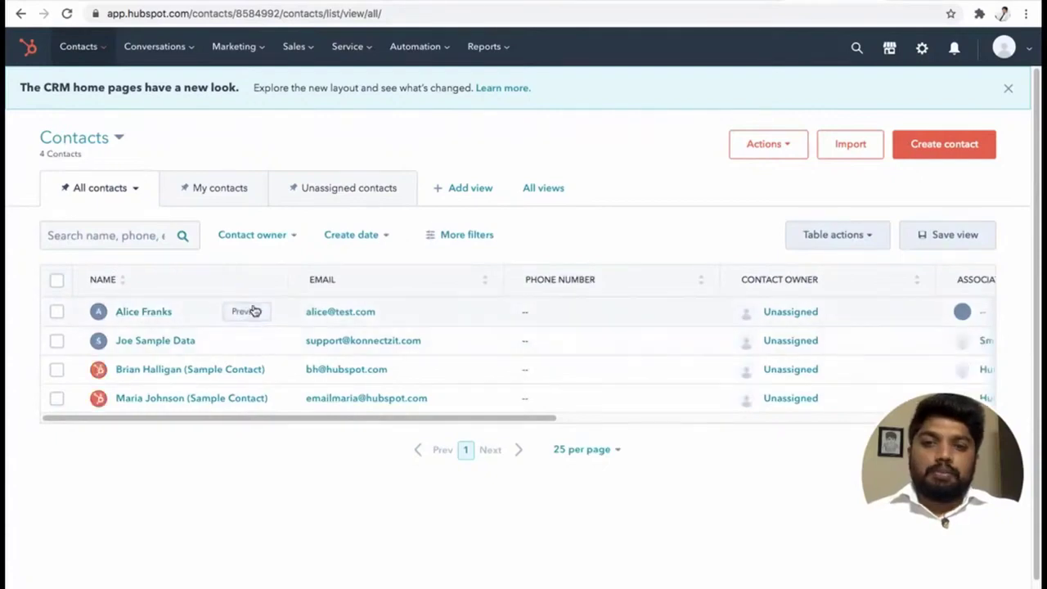
Preview the new Subscriber contact's name and email in HubSpot, then go back to the KonnectzIT editor.
{"action": "left_click", "coordinate": [252, 310]}
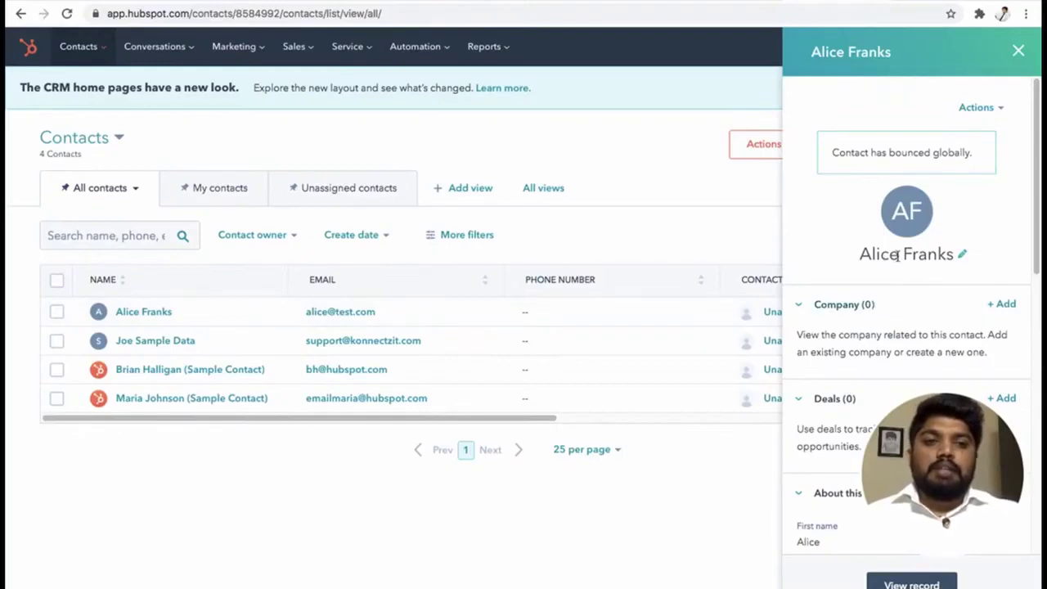
{"action": "scroll", "coordinate": [900, 273], "scroll_direction": "down", "scroll_amount": 5}
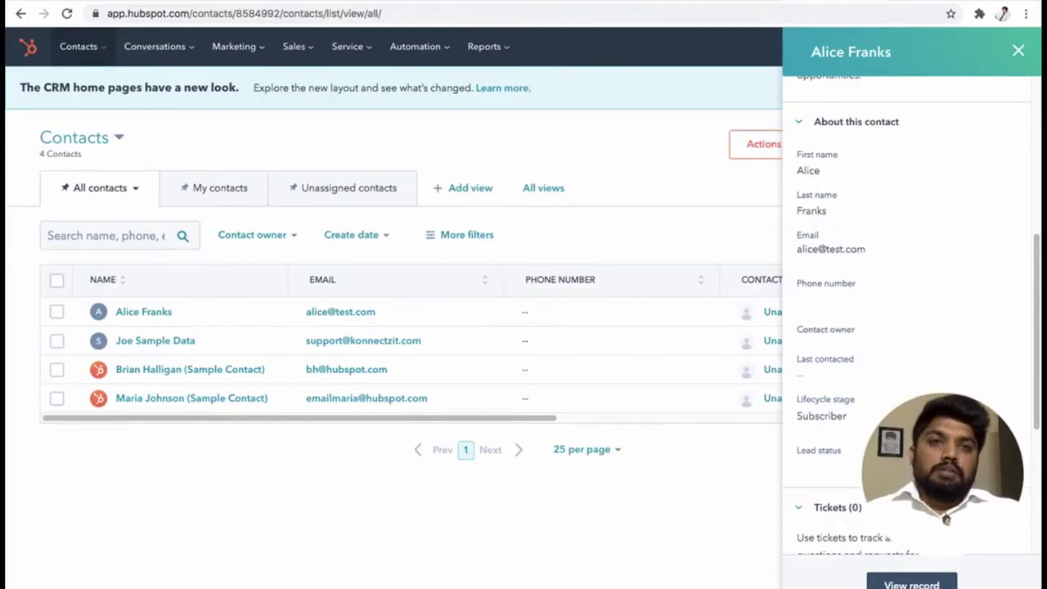
{"action": "key", "text": "ctrl+Tab"}
{"action": "left_click_drag", "start_coordinate": [749, 273], "coordinate": [843, 269]}
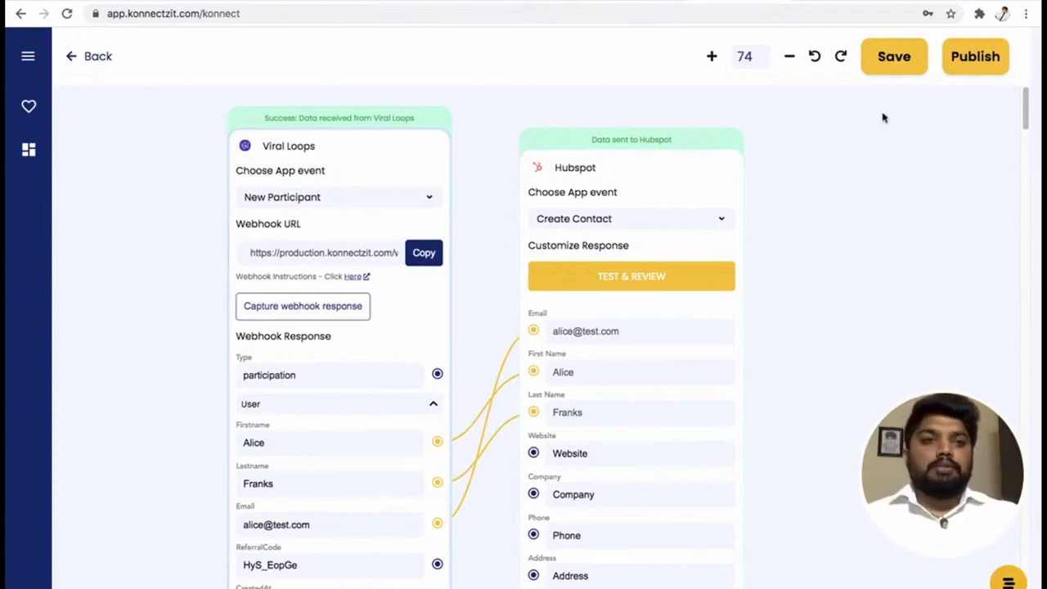
Publish the Viral Loops→HubSpot konnect and expand its card on Home to show its status.
{"action": "left_click", "coordinate": [970, 69]}
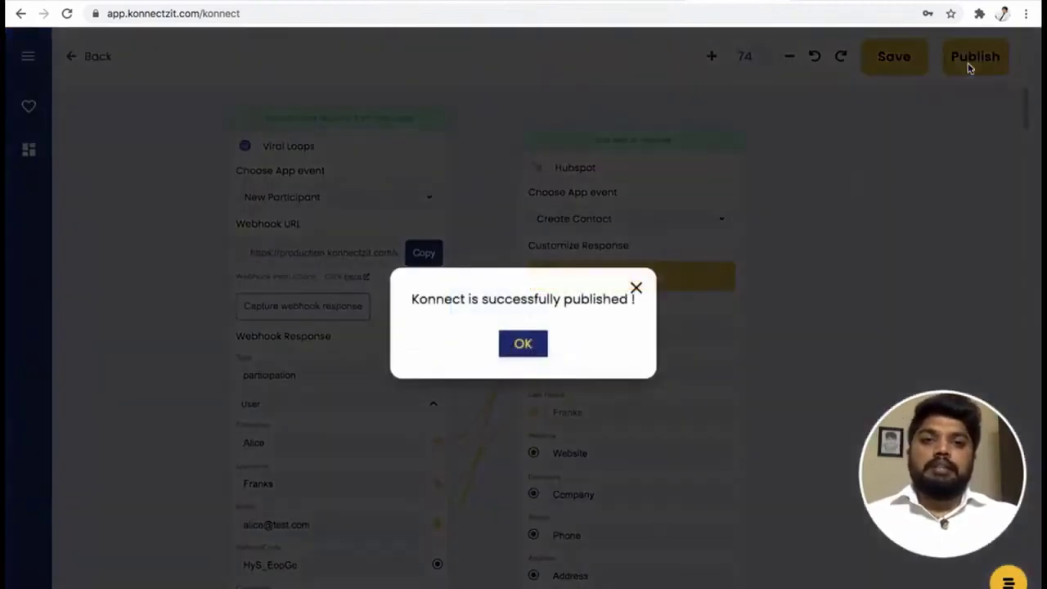
{"action": "left_click", "coordinate": [535, 349]}
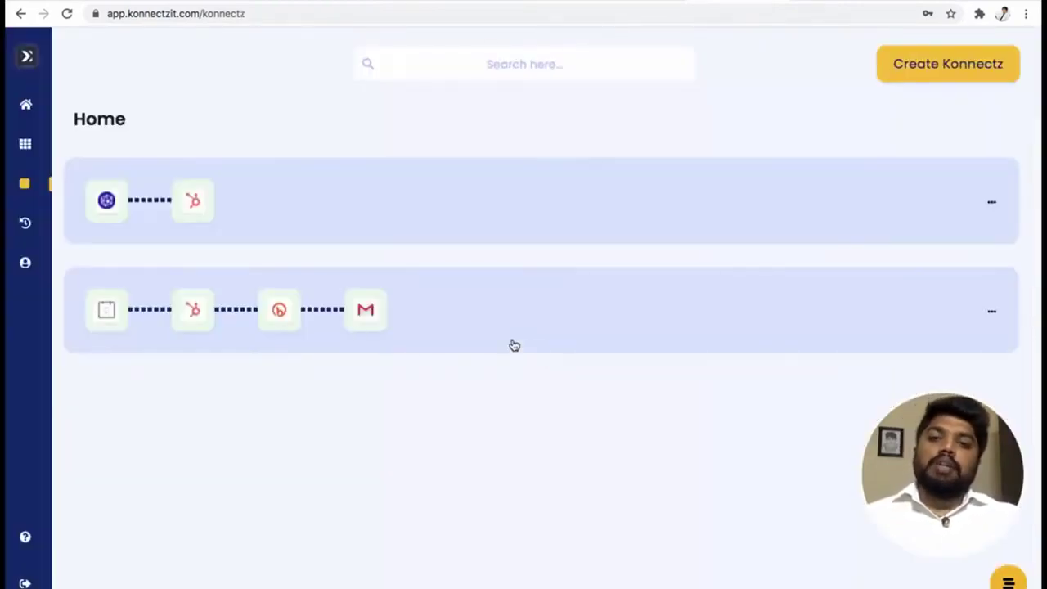
{"action": "left_click", "coordinate": [271, 222]}
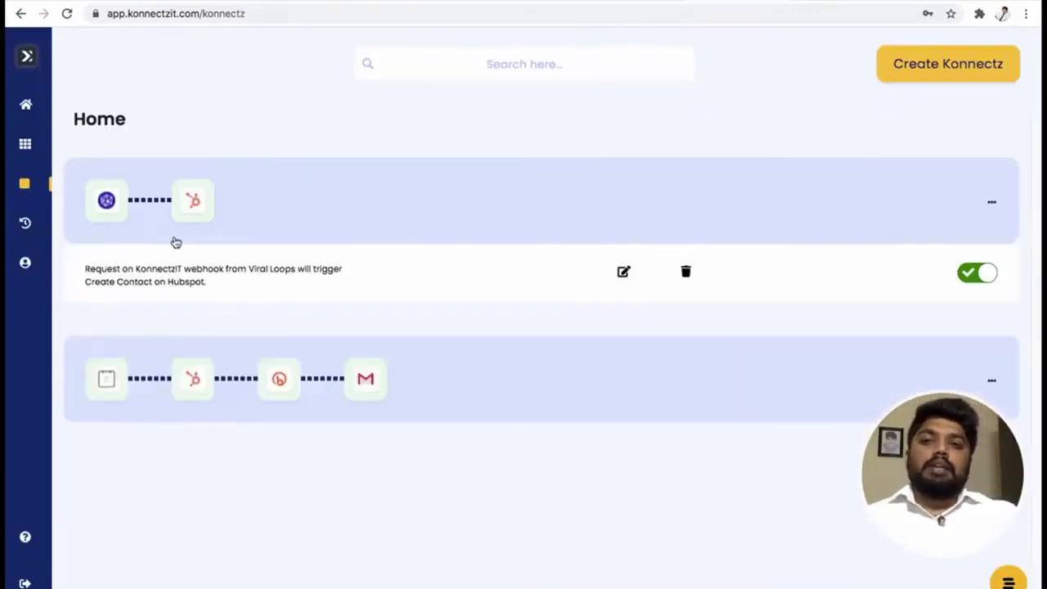
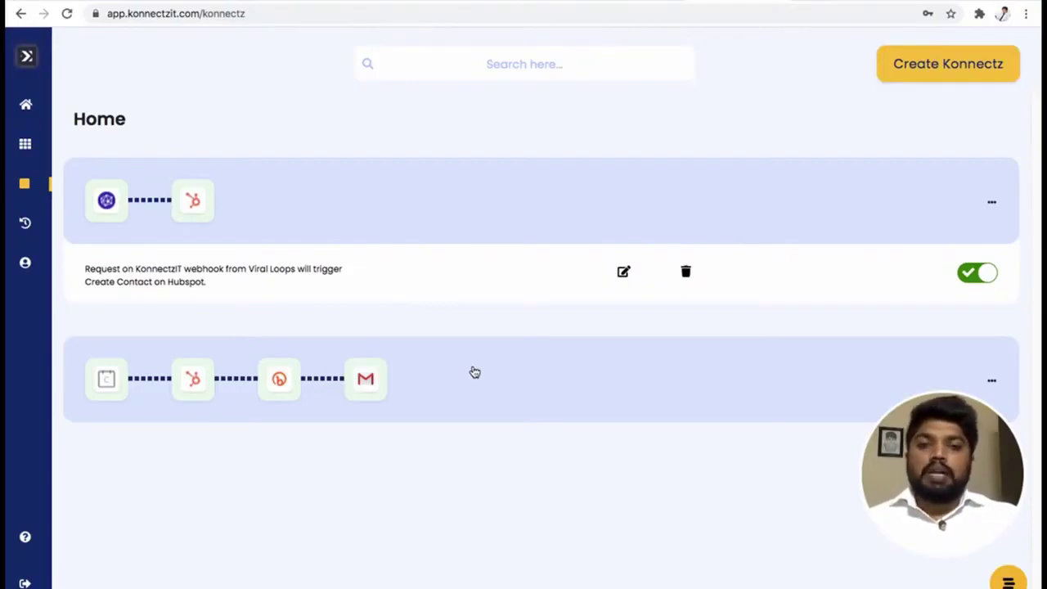
Check the Task History Success and Error tabs, which show no tasks for 12/4/2020–31/10/2020.
{"action": "mouse_move", "coordinate": [33, 131]}
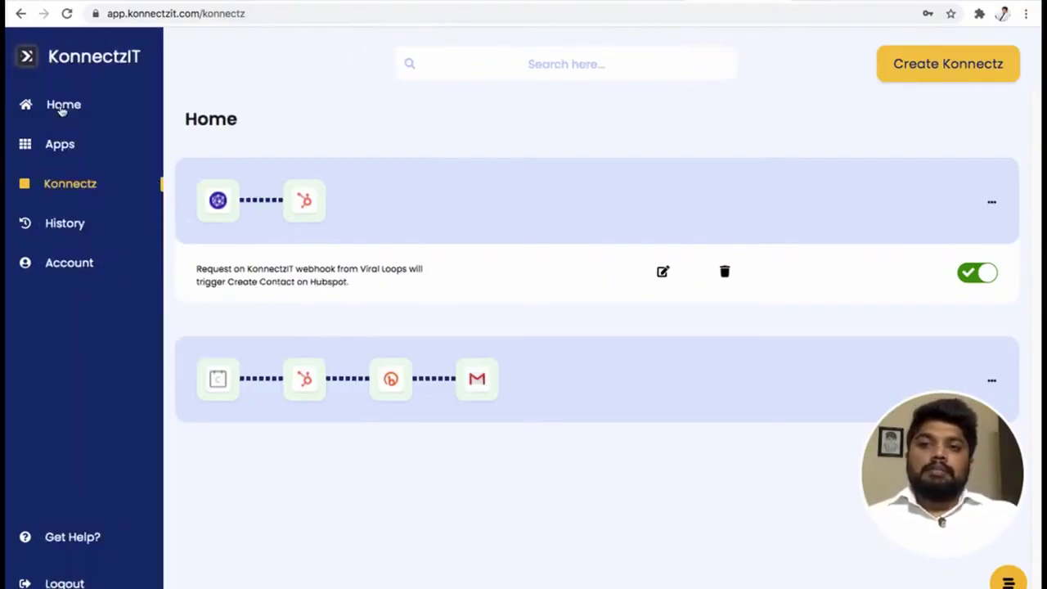
{"action": "left_click", "coordinate": [65, 225]}
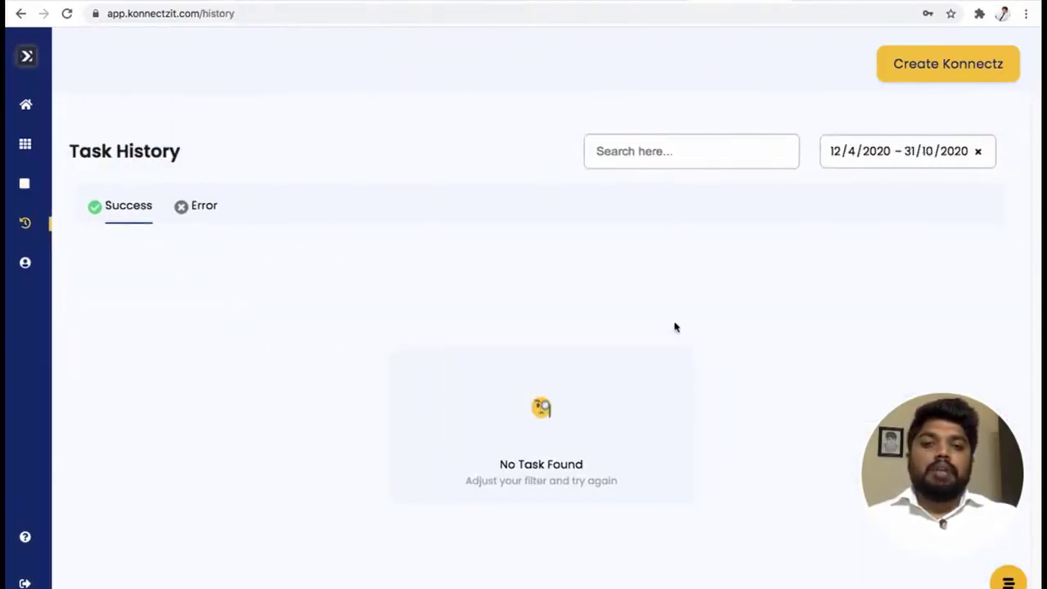
{"action": "left_click", "coordinate": [196, 211]}
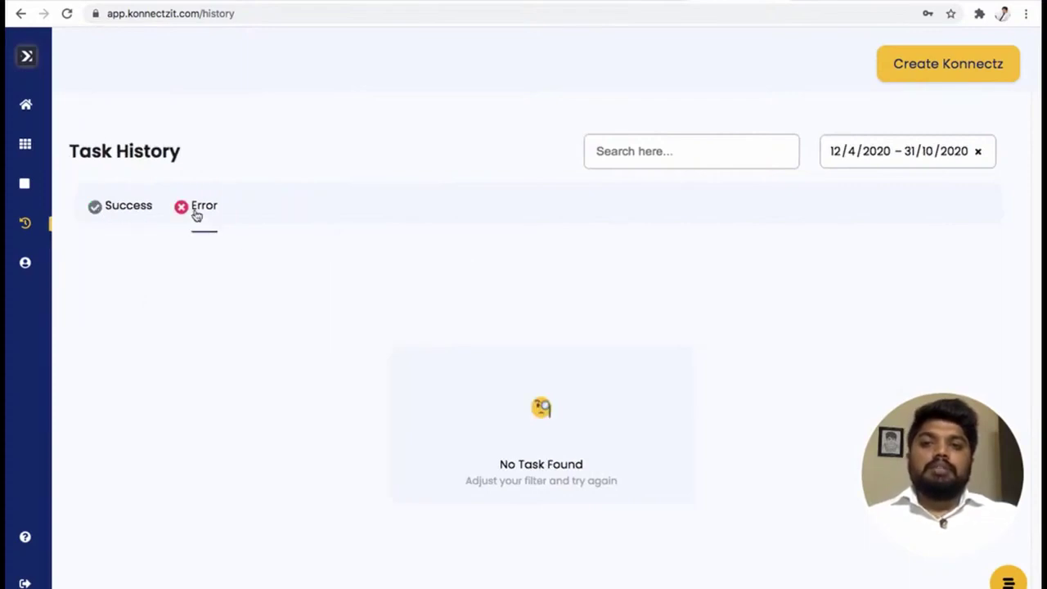
{"action": "left_click", "coordinate": [134, 220]}
{"action": "mouse_move", "coordinate": [37, 223]}
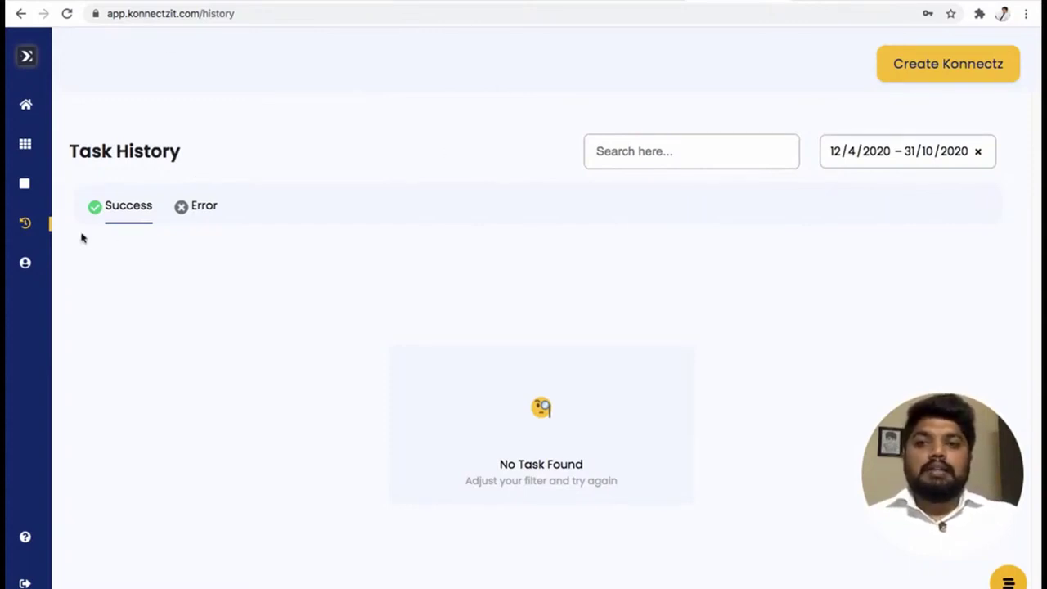
Expand the Calendly–HubSpot–Bitly–Gmail konnect in the Konnectz list to read its description, then go to Calendly.
{"action": "mouse_move", "coordinate": [37, 149]}
{"action": "left_click", "coordinate": [61, 190]}
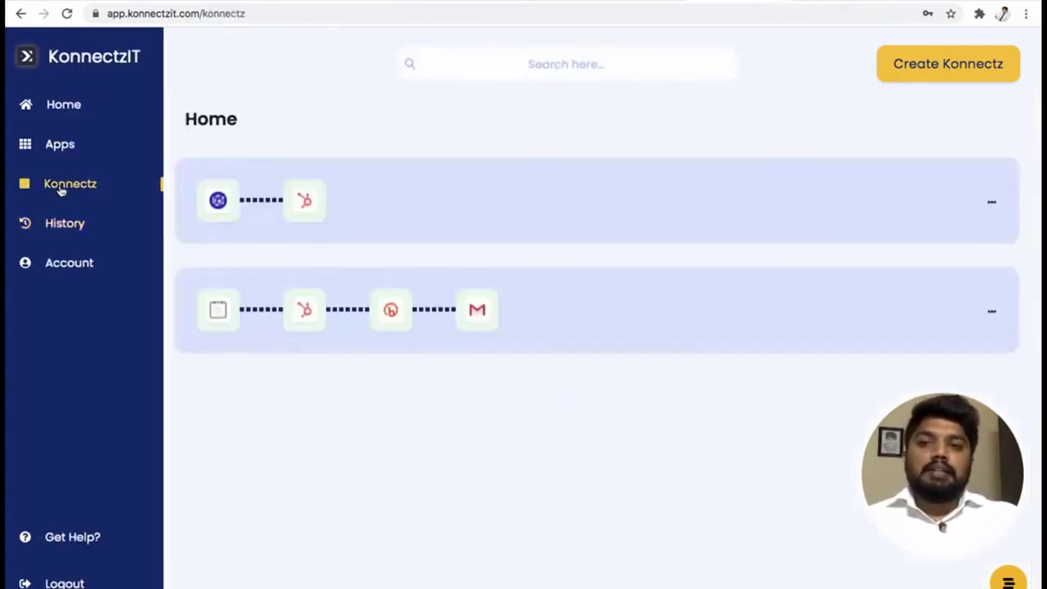
{"action": "left_click", "coordinate": [409, 315]}
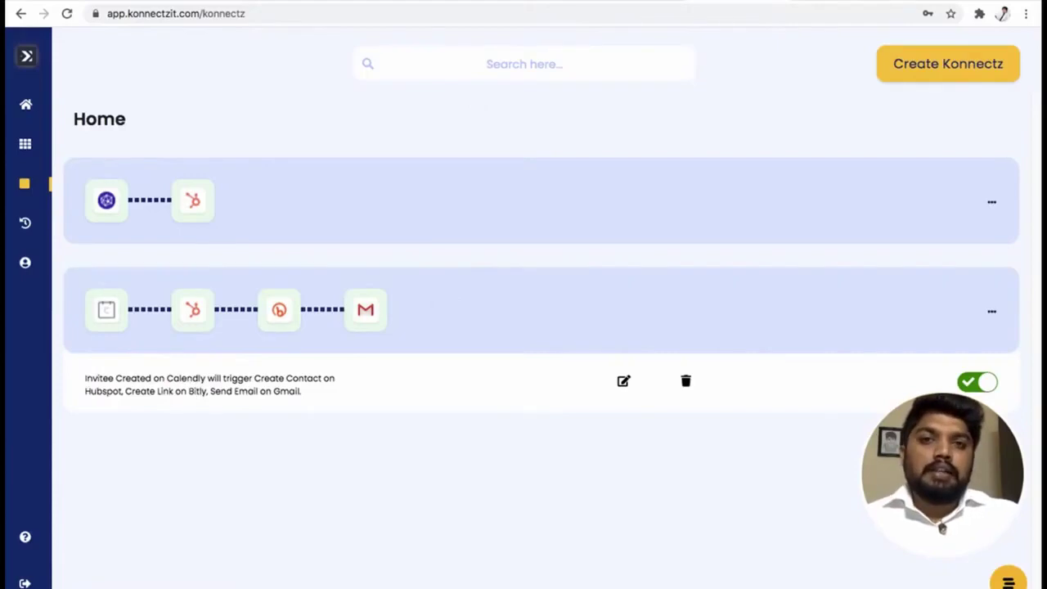
{"action": "left_click", "coordinate": [525, 2]}
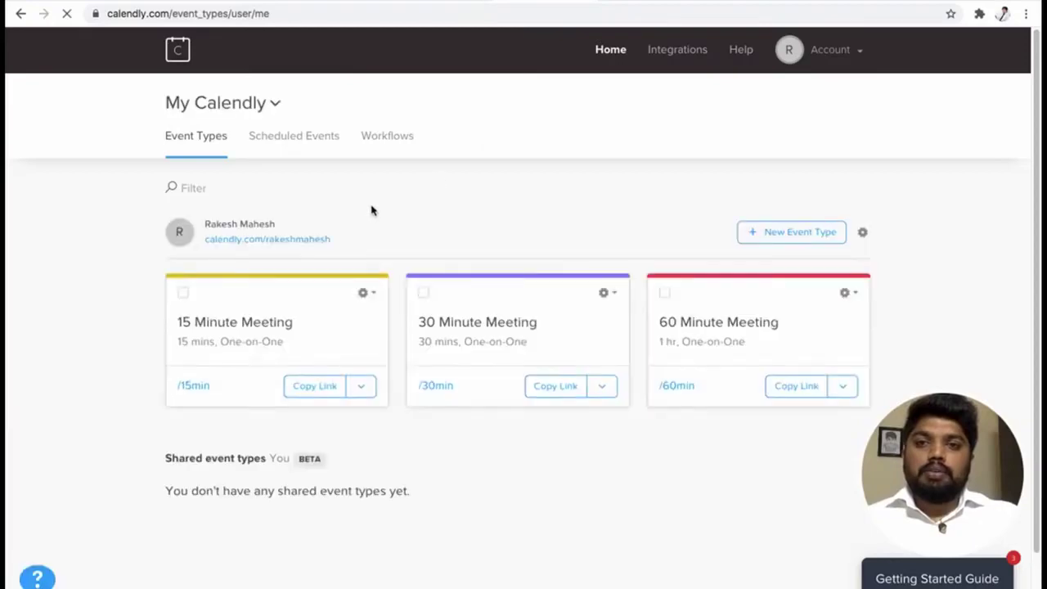
Copy the 15 Minute Meeting booking link and load it in a new browser tab.
{"action": "left_click", "coordinate": [317, 385]}
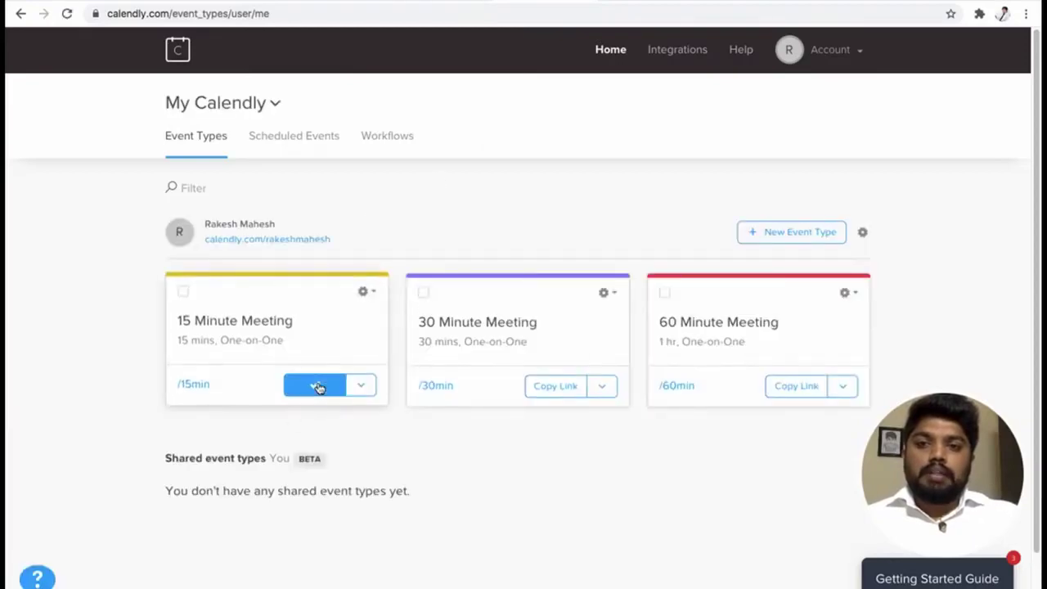
{"action": "key", "text": "ctrl+t"}
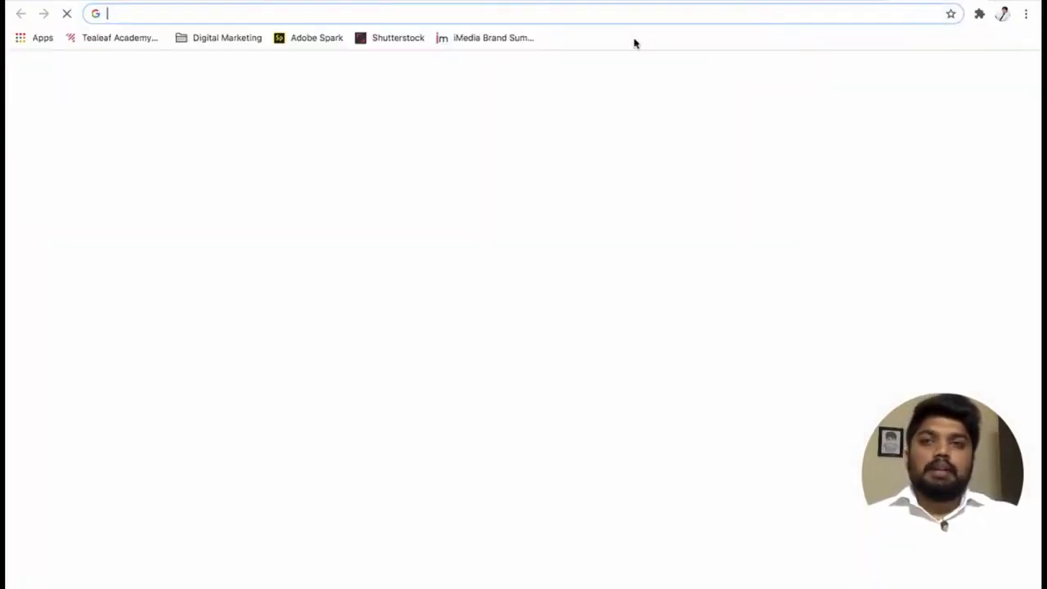
{"action": "type", "text": "https://calendly.com/rakeshmahesh/15min"}
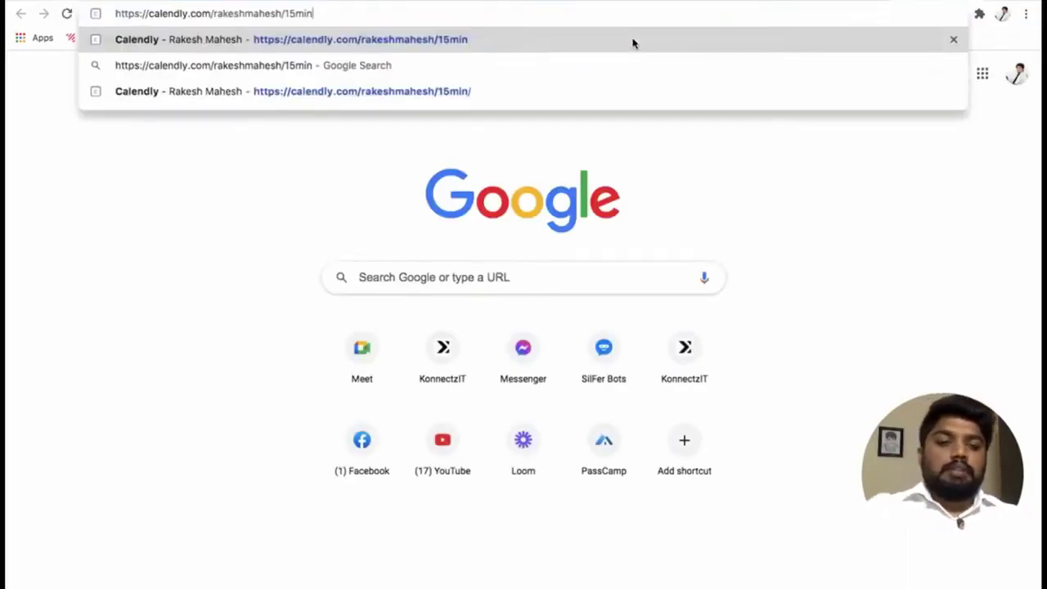
{"action": "key", "text": "Return"}
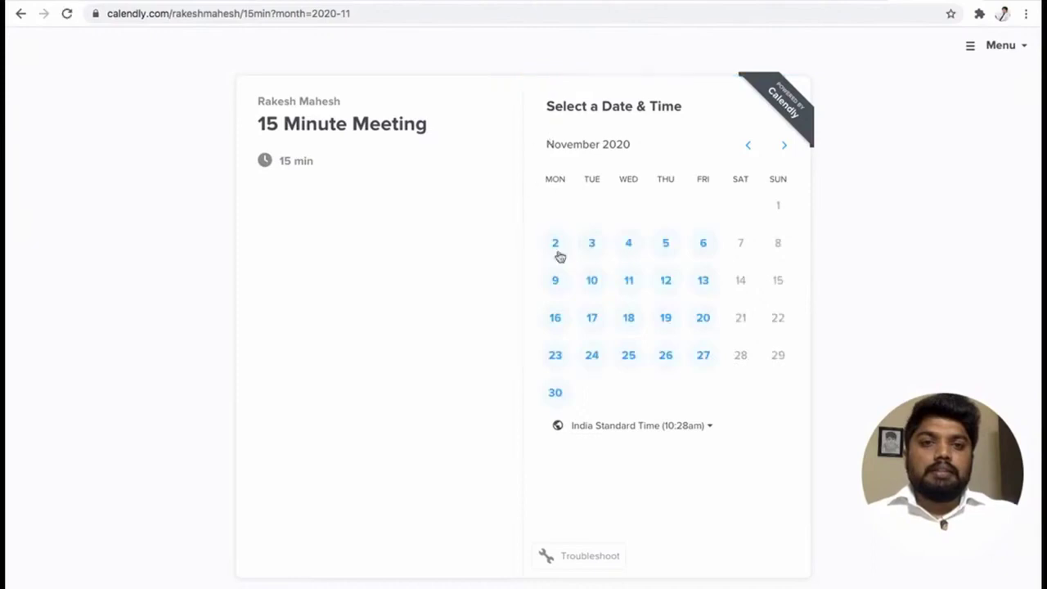
Pick the 9:00am slot on Monday, November 2, 2020 and enter the invitee's full name.
{"action": "left_click", "coordinate": [548, 251]}
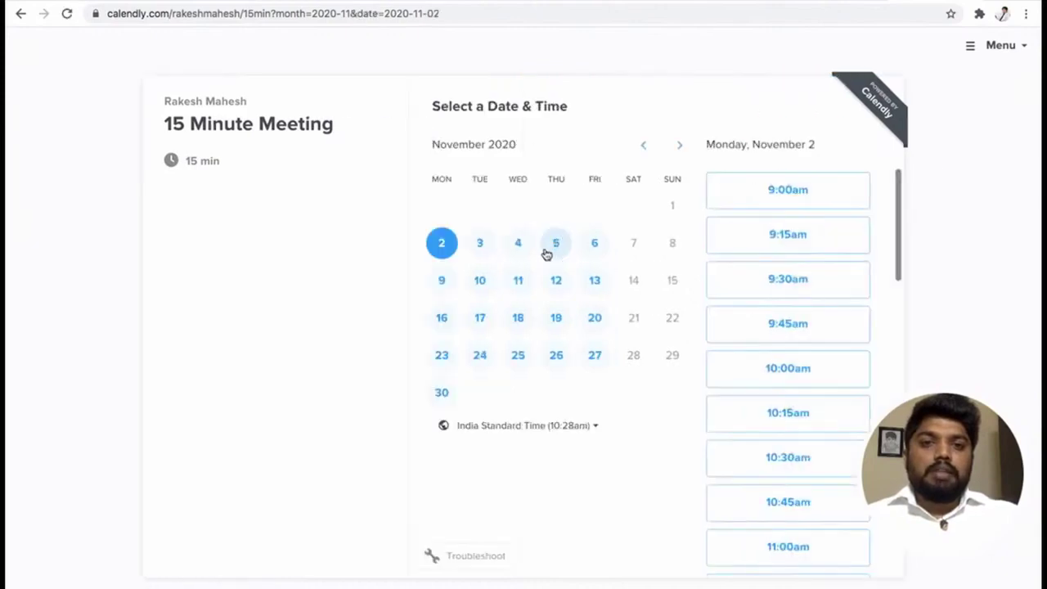
{"action": "left_click", "coordinate": [808, 195]}
{"action": "left_click", "coordinate": [841, 196]}
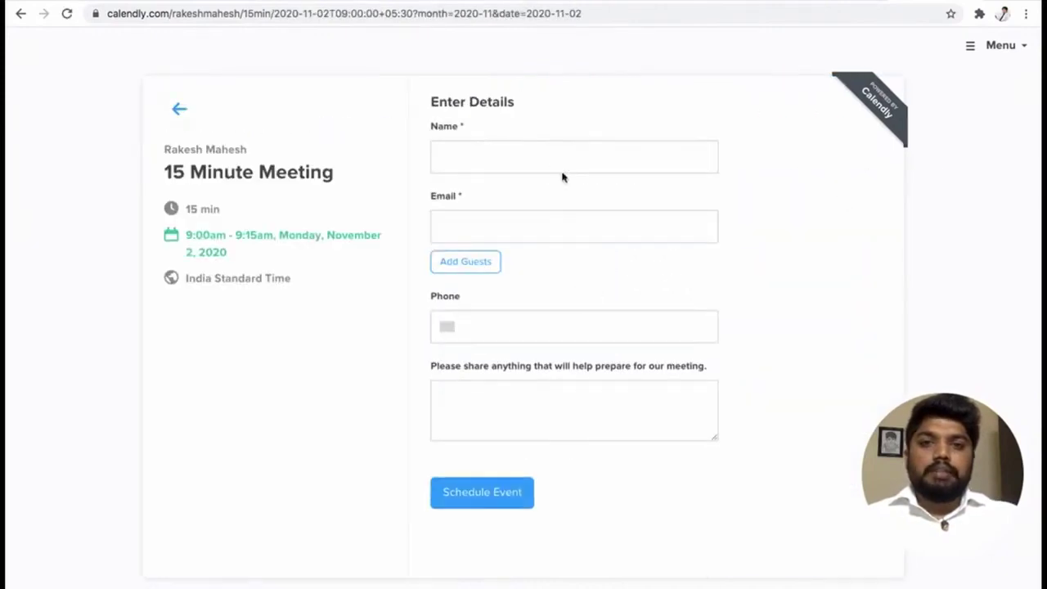
{"action": "left_click", "coordinate": [542, 157]}
{"action": "type", "text": "Ra"}
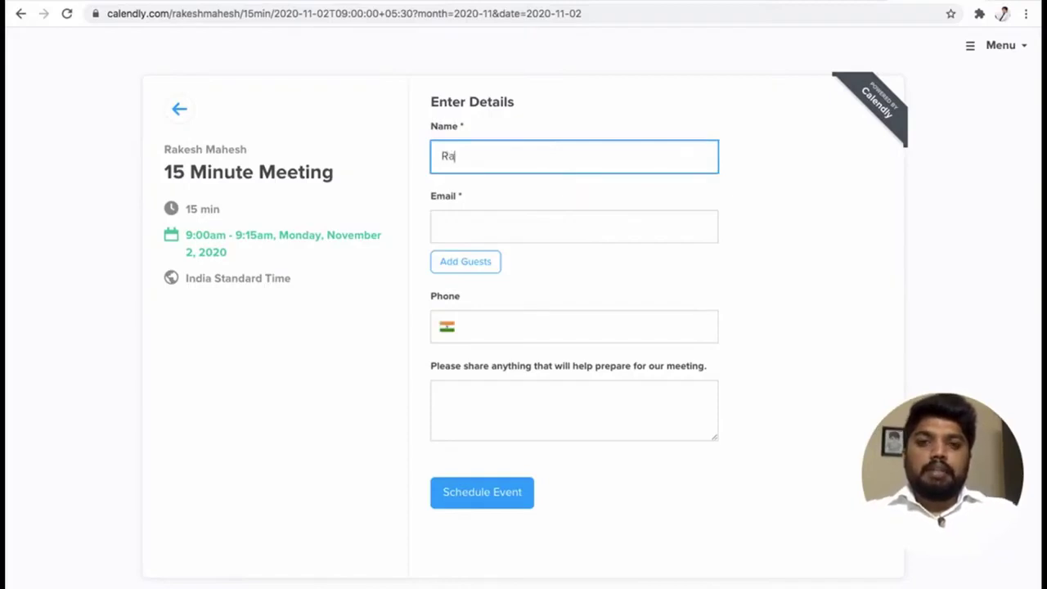
{"action": "type", "text": "kesh"}
{"action": "key", "text": "Tab"}
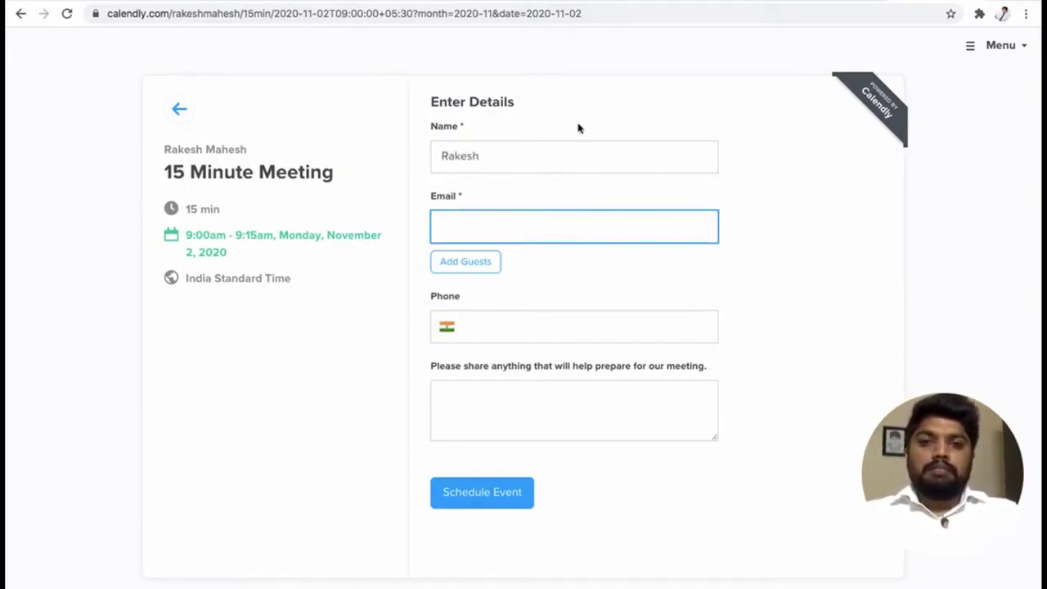
{"action": "left_click", "coordinate": [575, 159]}
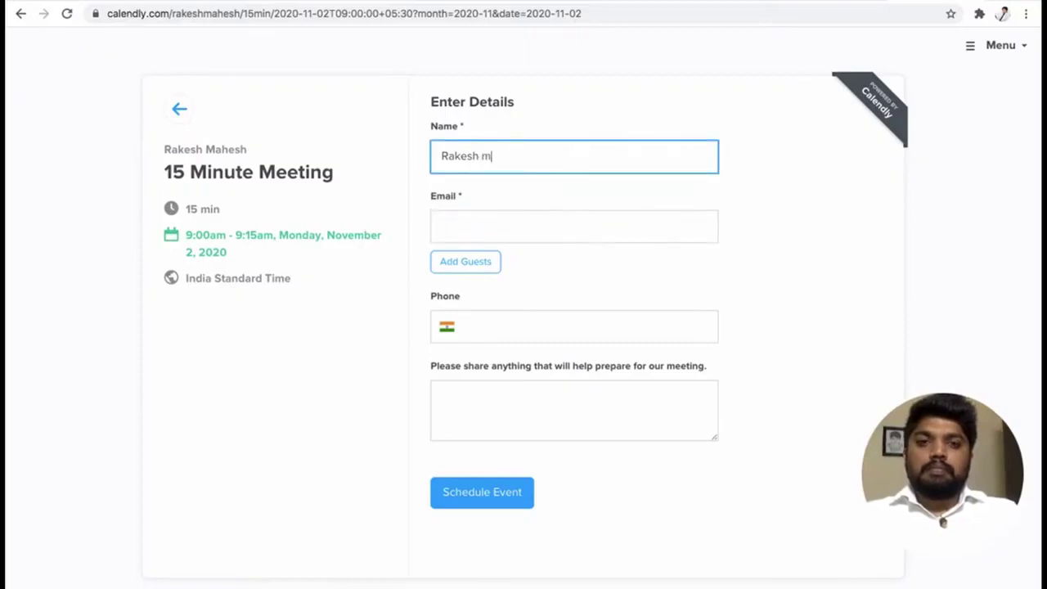
{"action": "type", "text": "Mahesh"}
{"action": "key", "text": "Tab"}
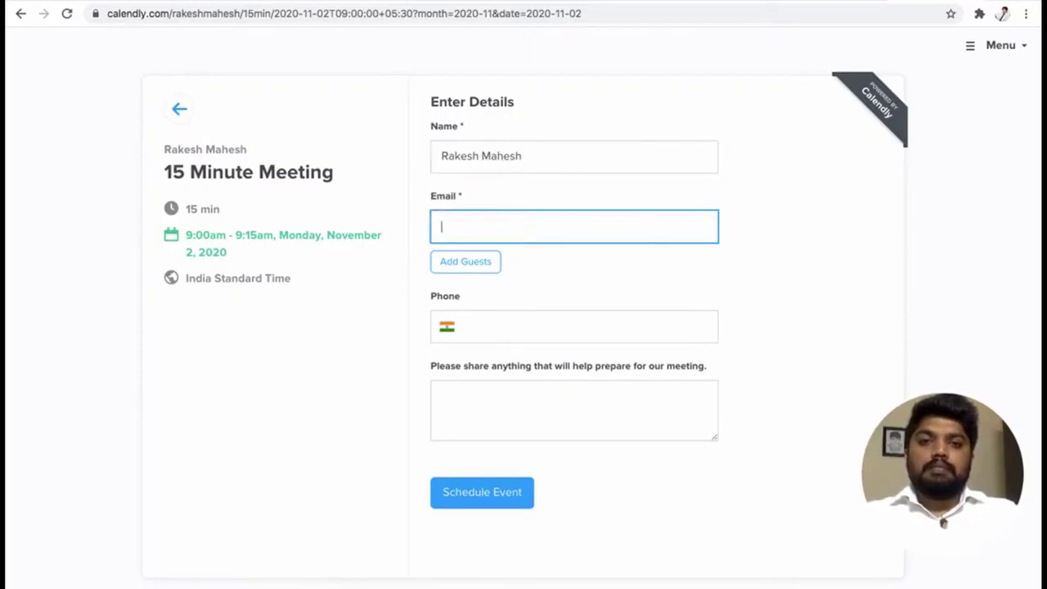
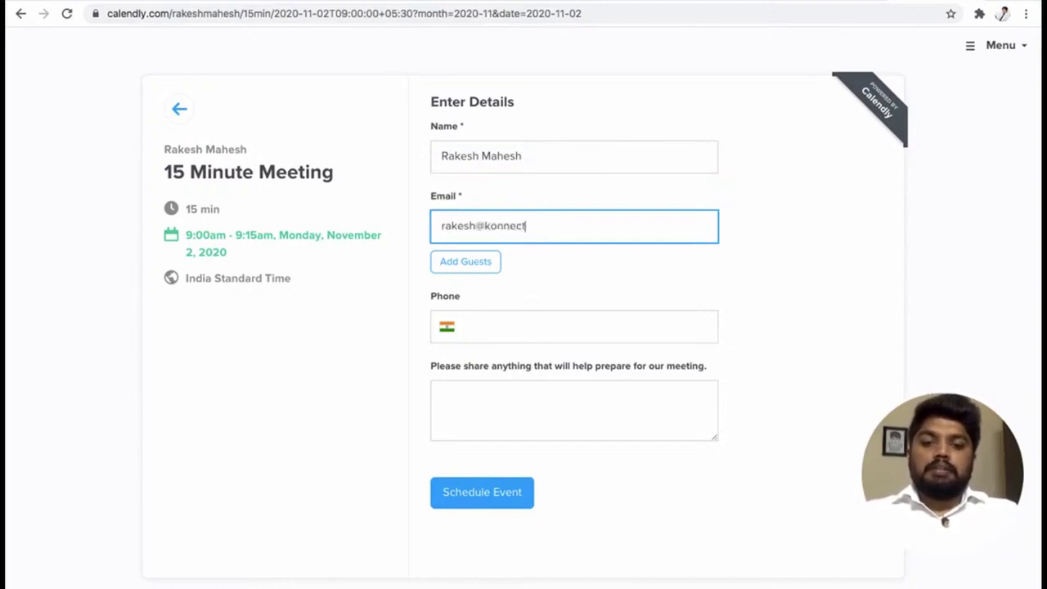
Enter the invitee's email, phone number and the note 'Konnectzit Demo', then schedule the event.
{"action": "key", "text": "Tab"}
{"action": "key", "text": "Tab"}
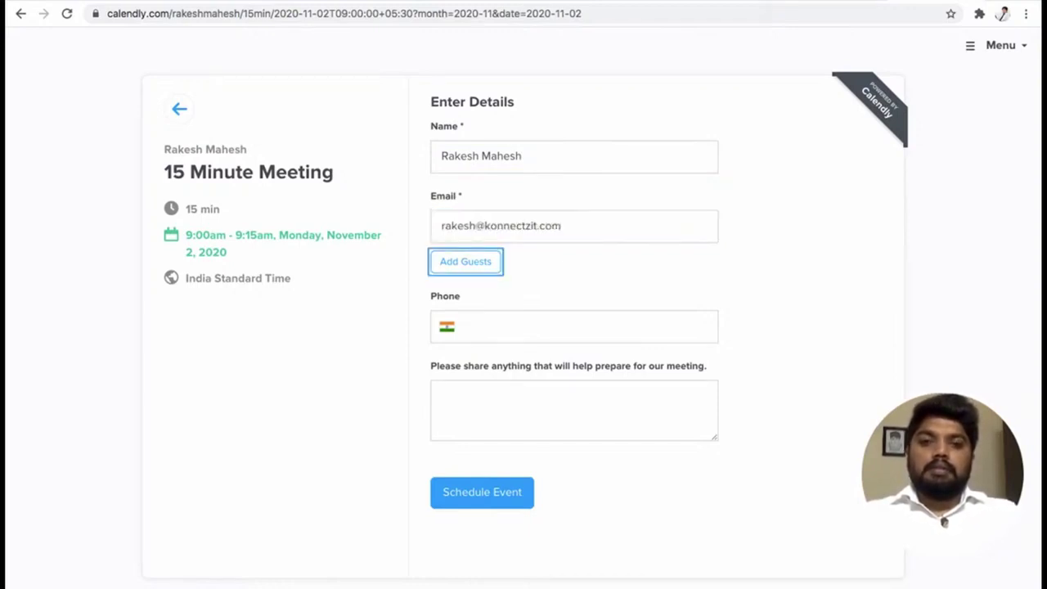
{"action": "key", "text": "Tab"}
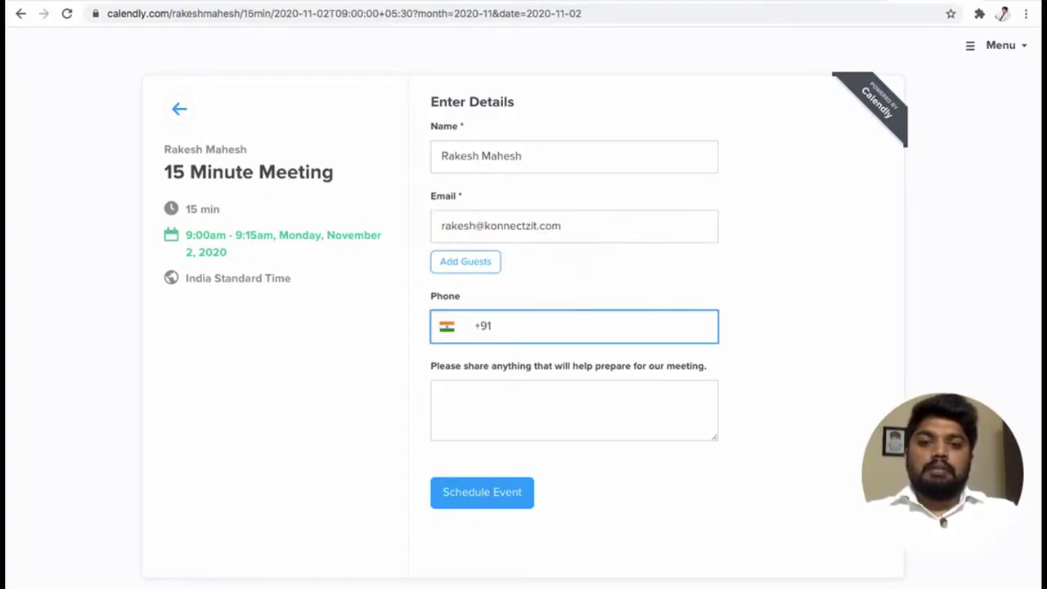
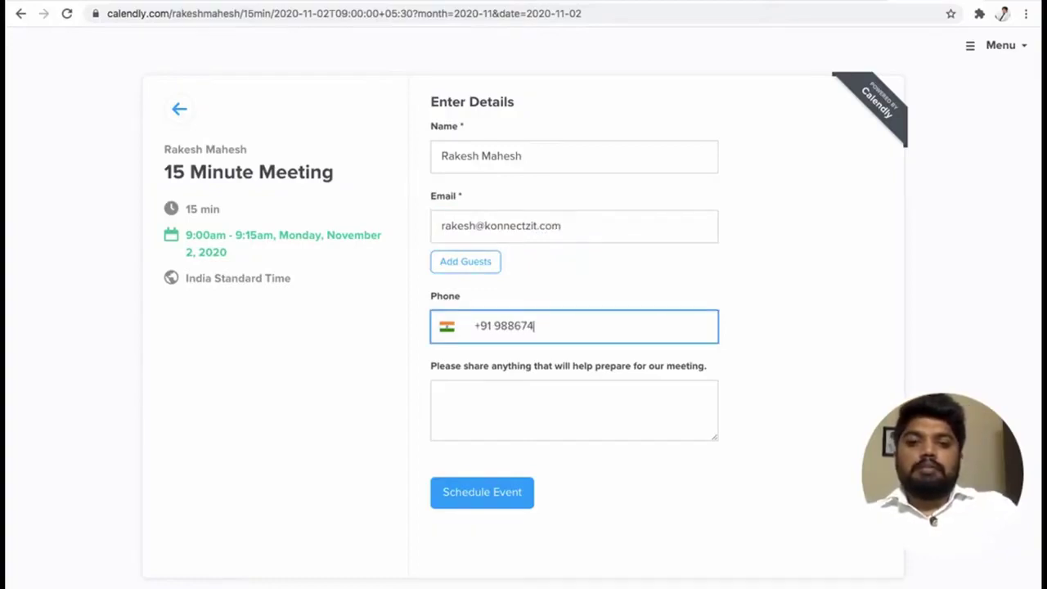
{"action": "left_click", "coordinate": [535, 405]}
{"action": "type", "text": "Konnec"}
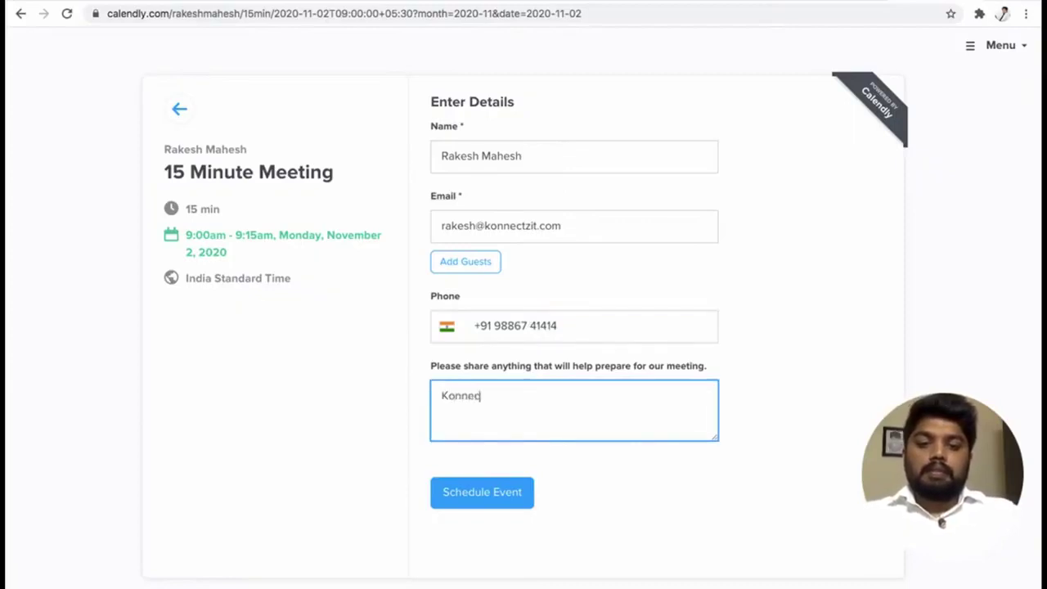
{"action": "type", "text": "tzit Demo"}
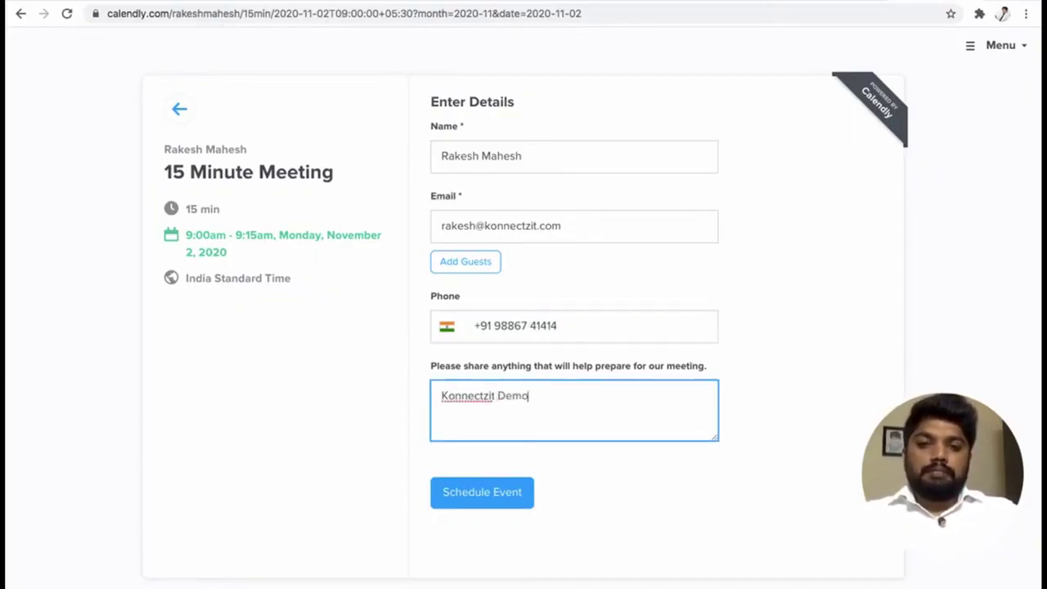
{"action": "left_click", "coordinate": [494, 507]}
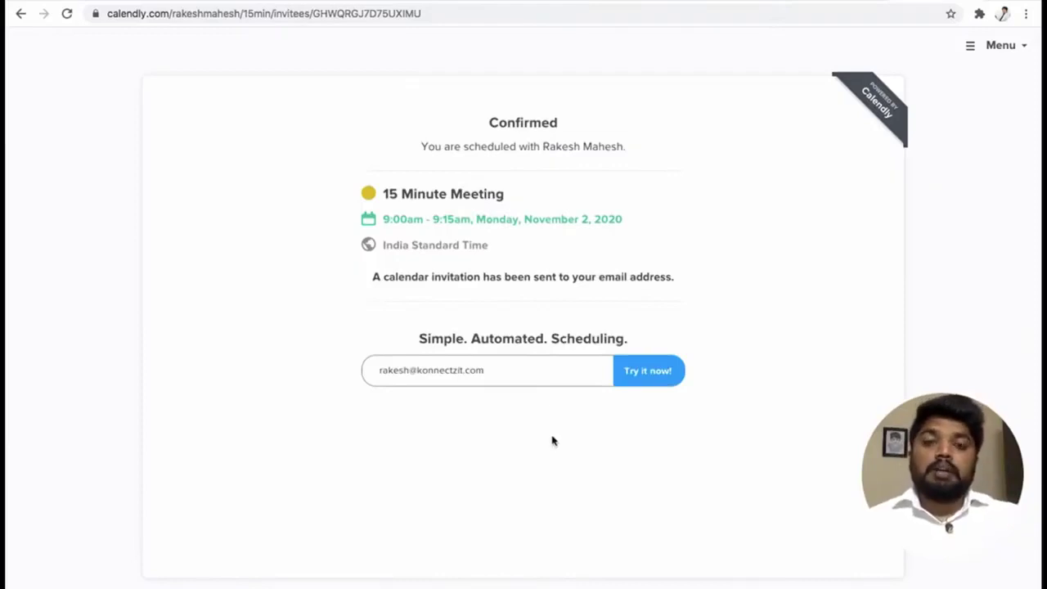
{"action": "left_click", "coordinate": [677, 2]}
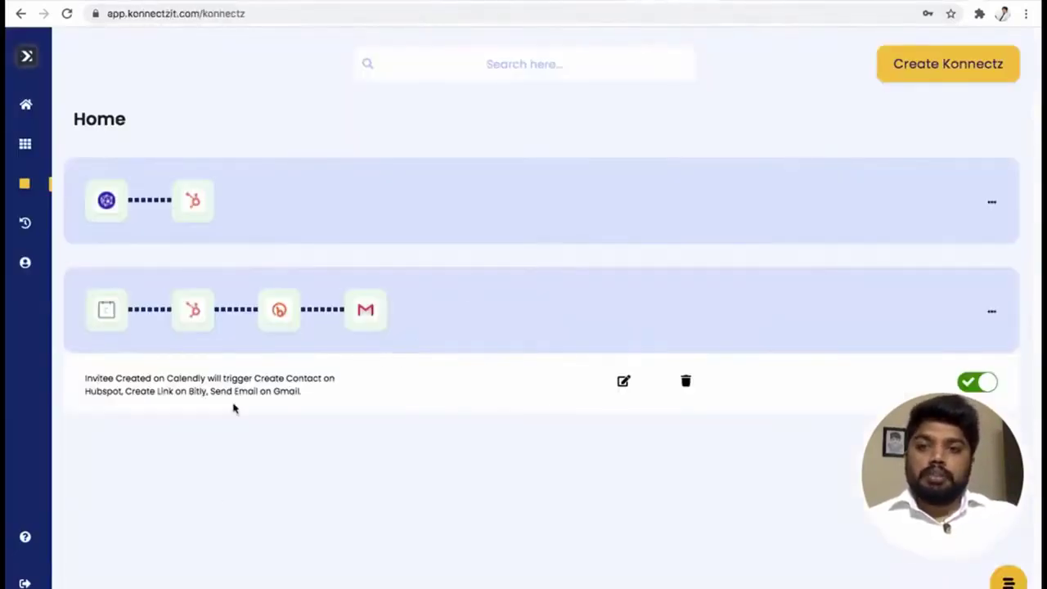
Highlight the Calendly trigger and the HubSpot, Bitly and Gmail actions in the konnect description.
{"action": "left_click_drag", "start_coordinate": [84, 379], "coordinate": [190, 378]}
{"action": "left_click", "coordinate": [264, 378]}
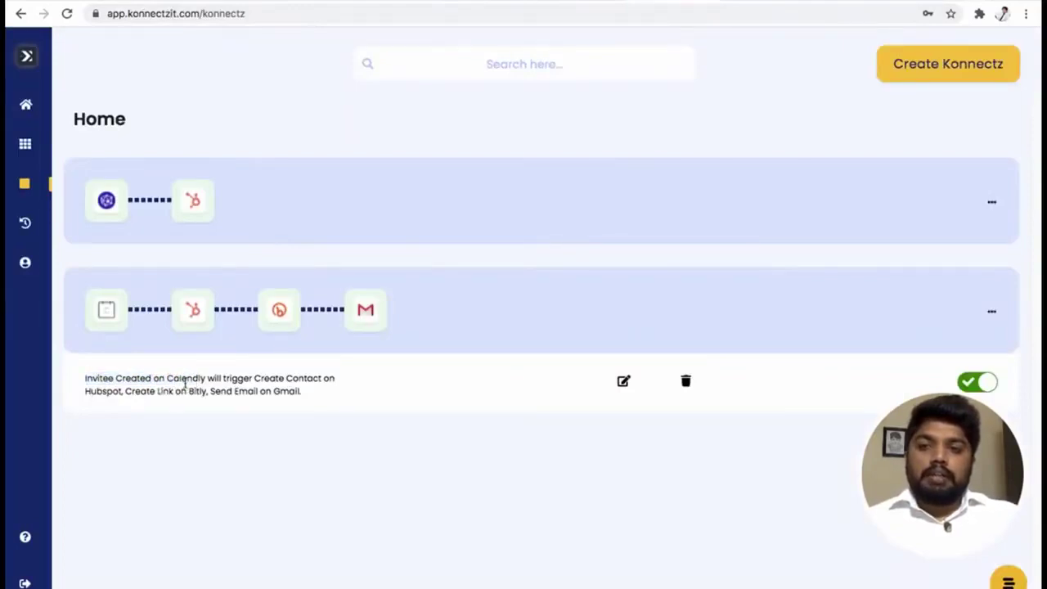
{"action": "double_click", "coordinate": [185, 379]}
{"action": "left_click_drag", "start_coordinate": [254, 379], "coordinate": [331, 396]}
{"action": "double_click", "coordinate": [115, 391]}
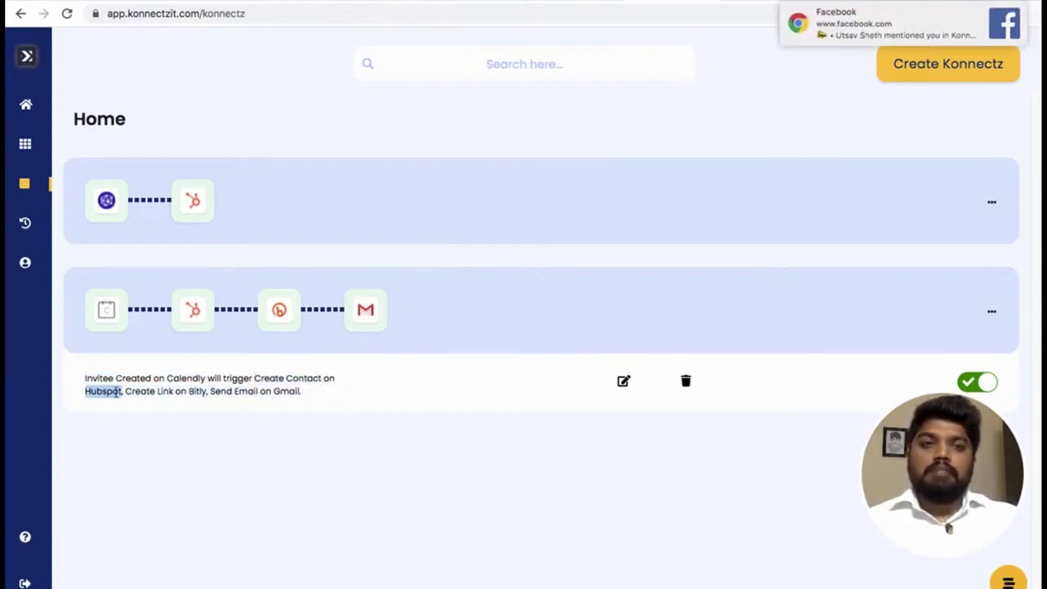
{"action": "left_click", "coordinate": [166, 393]}
{"action": "left_click_drag", "start_coordinate": [161, 391], "coordinate": [233, 391]}
{"action": "left_click", "coordinate": [230, 397]}
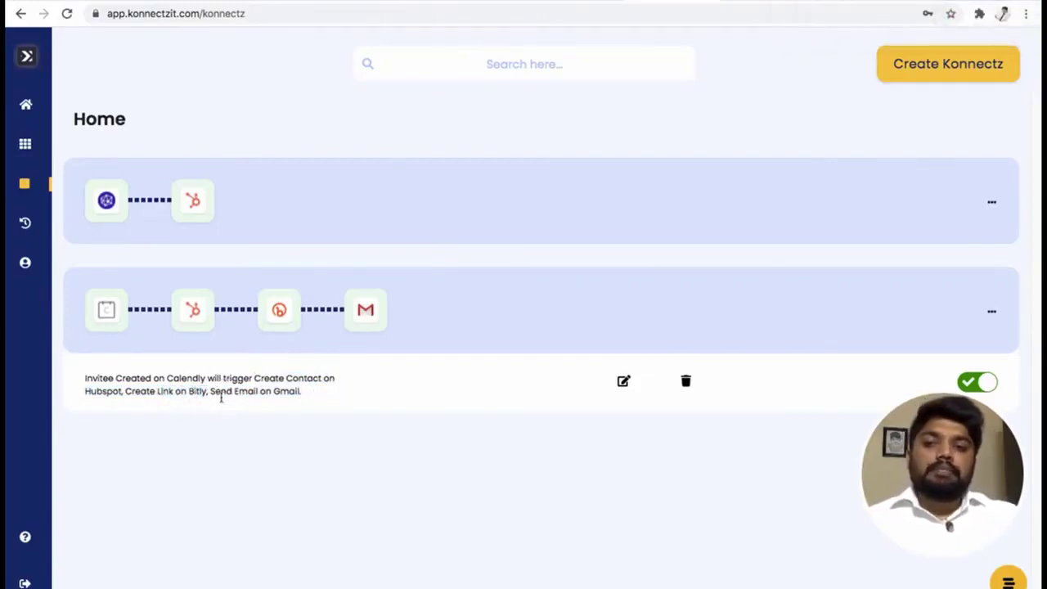
{"action": "left_click_drag", "start_coordinate": [218, 391], "coordinate": [304, 398]}
Check the Calendly invitation in the Zoho inbox, then move on to the HubSpot contacts list.
{"action": "left_click", "coordinate": [244, 3]}
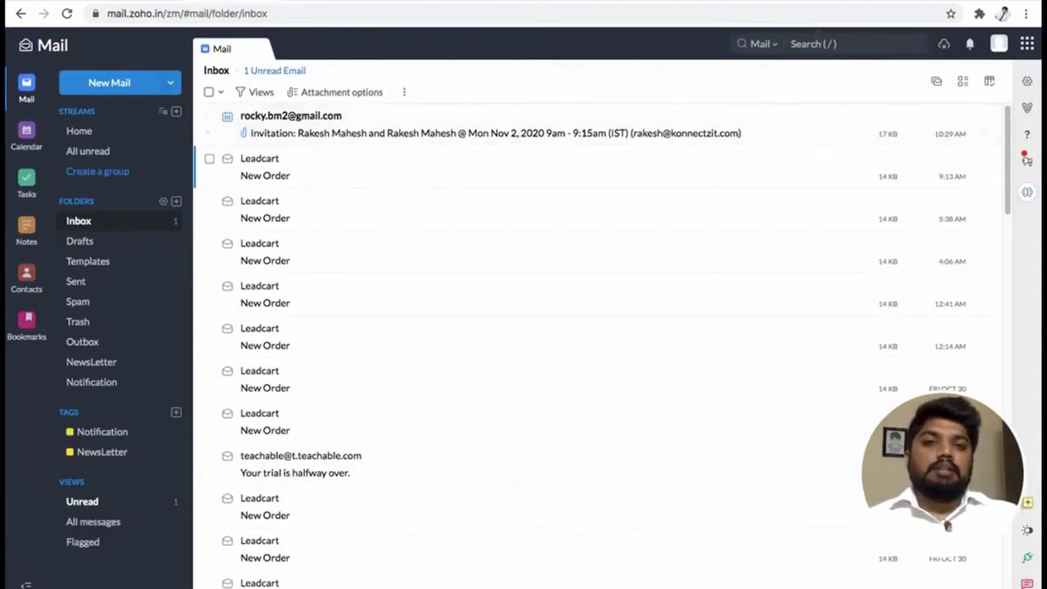
{"action": "left_click", "coordinate": [556, 3]}
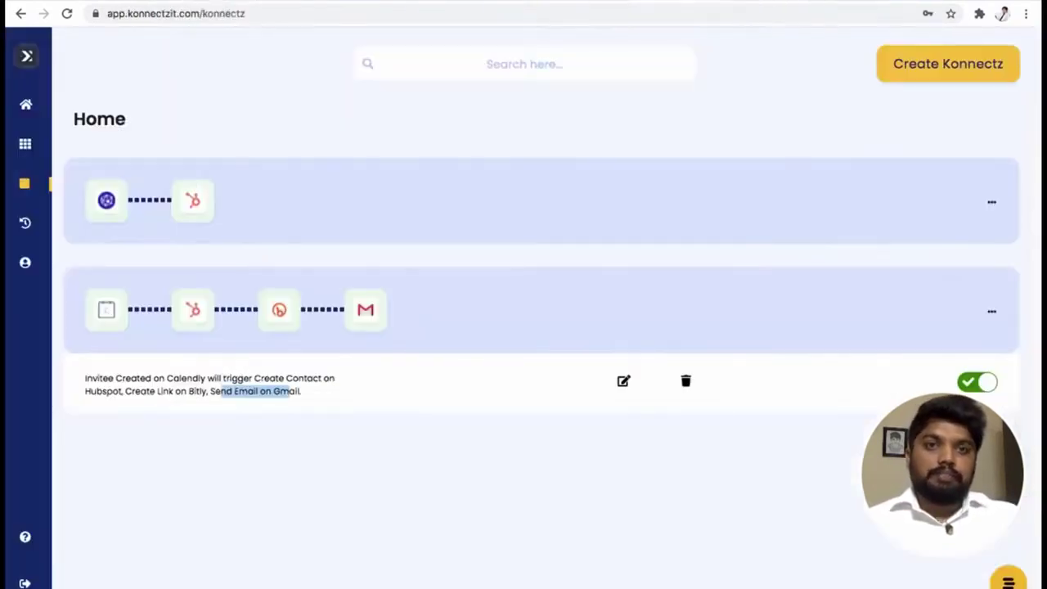
{"action": "left_click", "coordinate": [455, 372]}
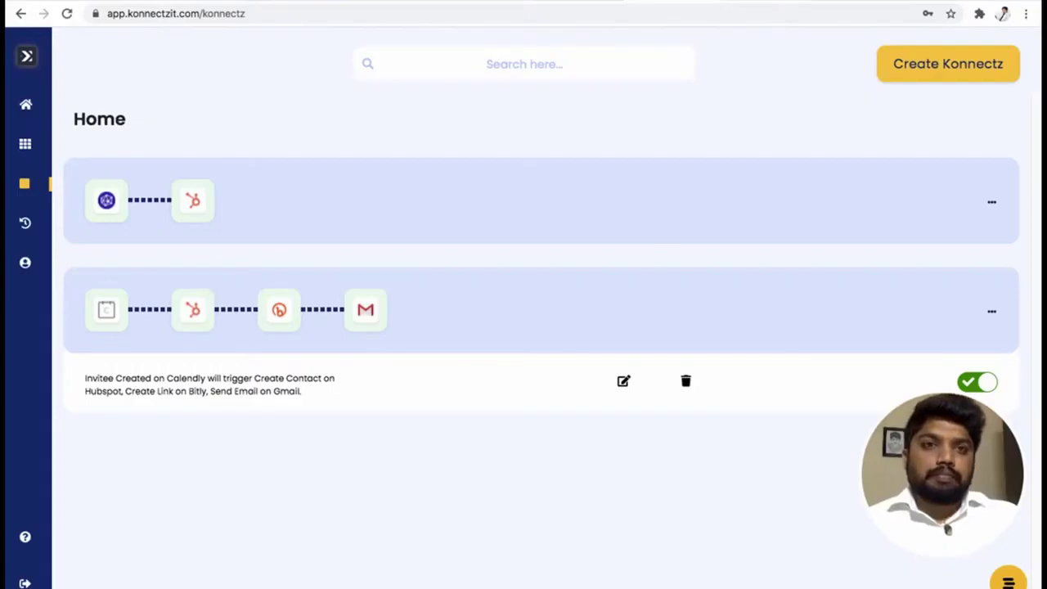
{"action": "left_click", "coordinate": [743, 2]}
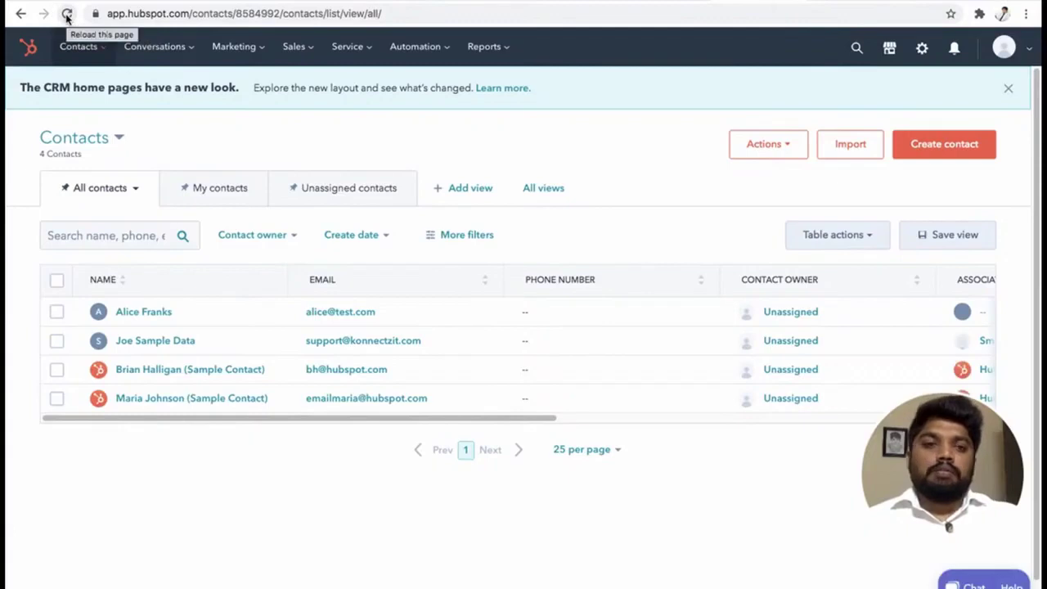
Reload HubSpot until 5 contacts appear and preview the new invitee, linked to Smart Way to Connect Apps.
{"action": "left_click", "coordinate": [67, 14]}
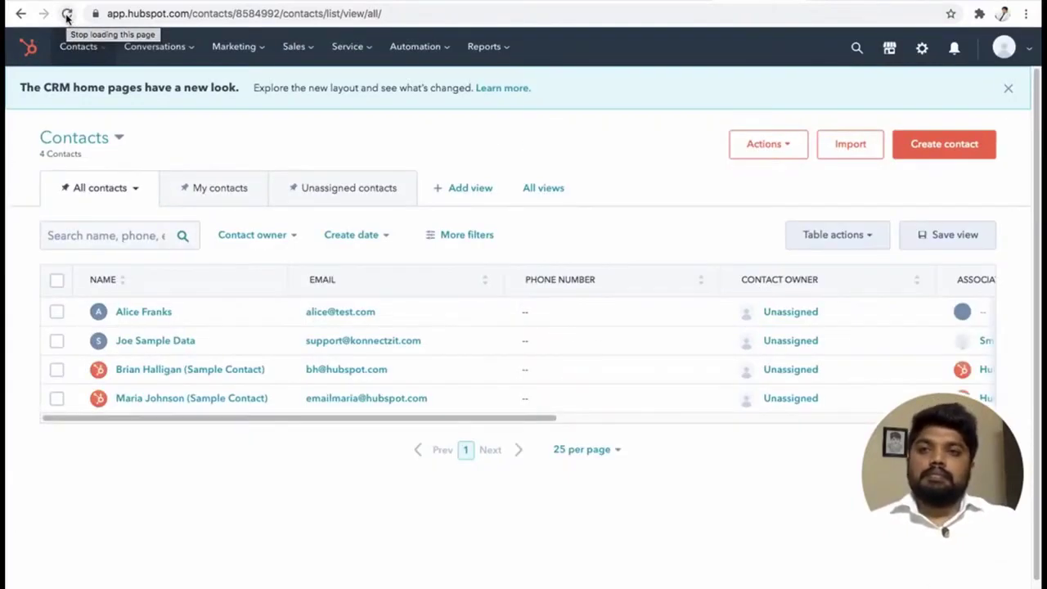
{"action": "left_click", "coordinate": [67, 14]}
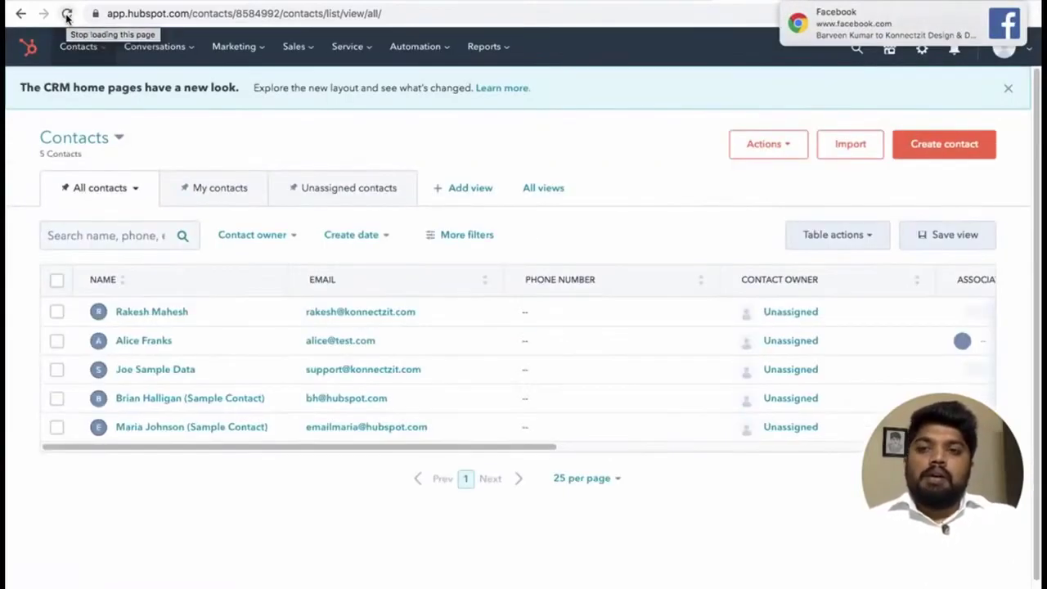
{"action": "left_click", "coordinate": [1006, 13]}
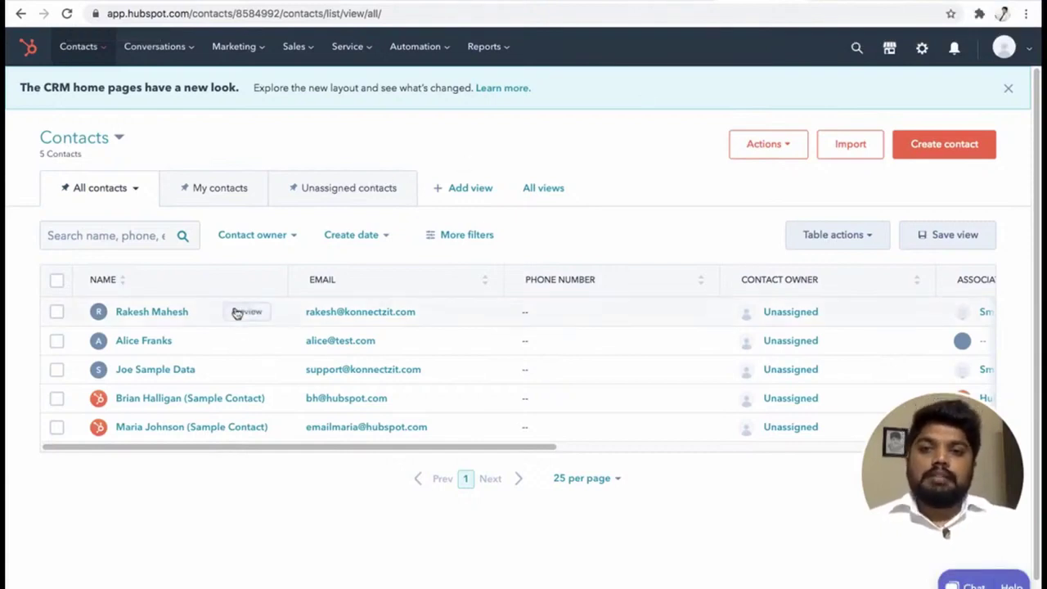
{"action": "left_click", "coordinate": [246, 311]}
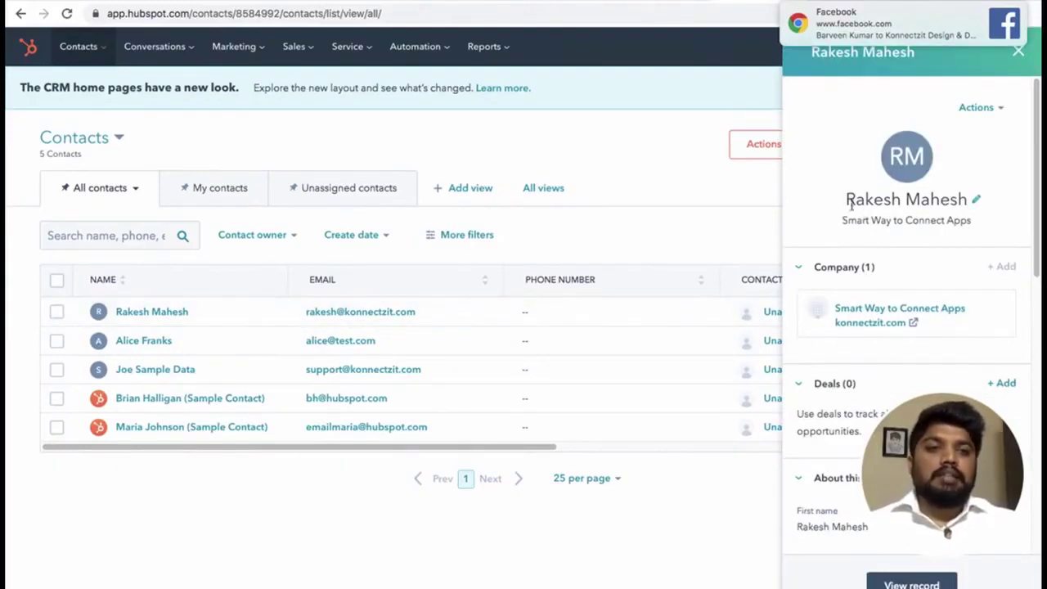
{"action": "left_click_drag", "start_coordinate": [843, 199], "coordinate": [939, 198]}
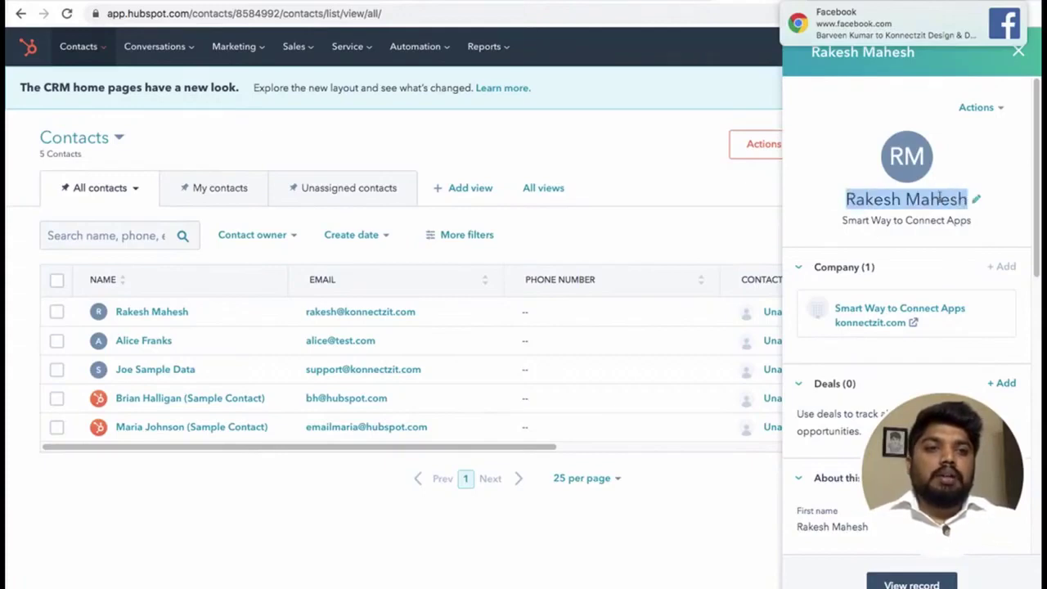
{"action": "scroll", "coordinate": [883, 245], "scroll_direction": "down", "scroll_amount": 4}
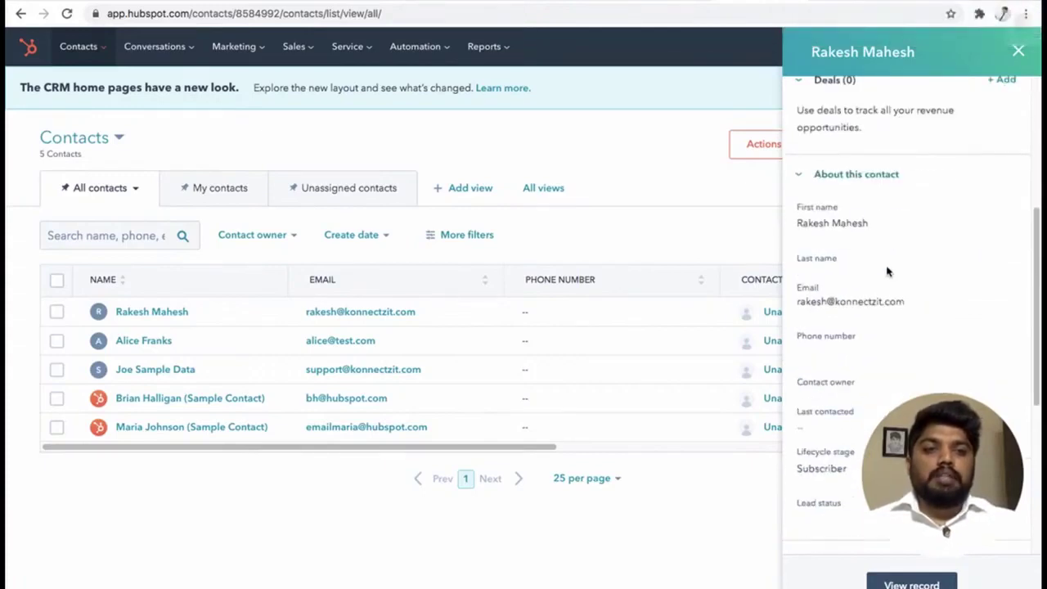
{"action": "scroll", "coordinate": [858, 229], "scroll_direction": "up", "scroll_amount": 4}
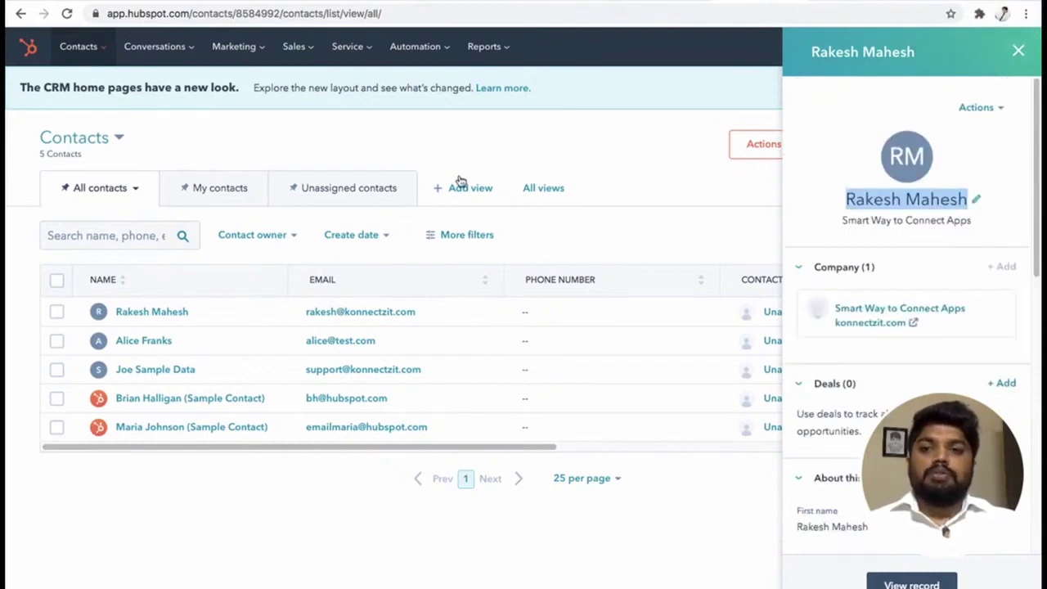
Read the 15 Minute Meeting details for 09:00am, November 2, 2020 in the KonnectzIT Demo Requset emails.
{"action": "left_click", "coordinate": [656, 3]}
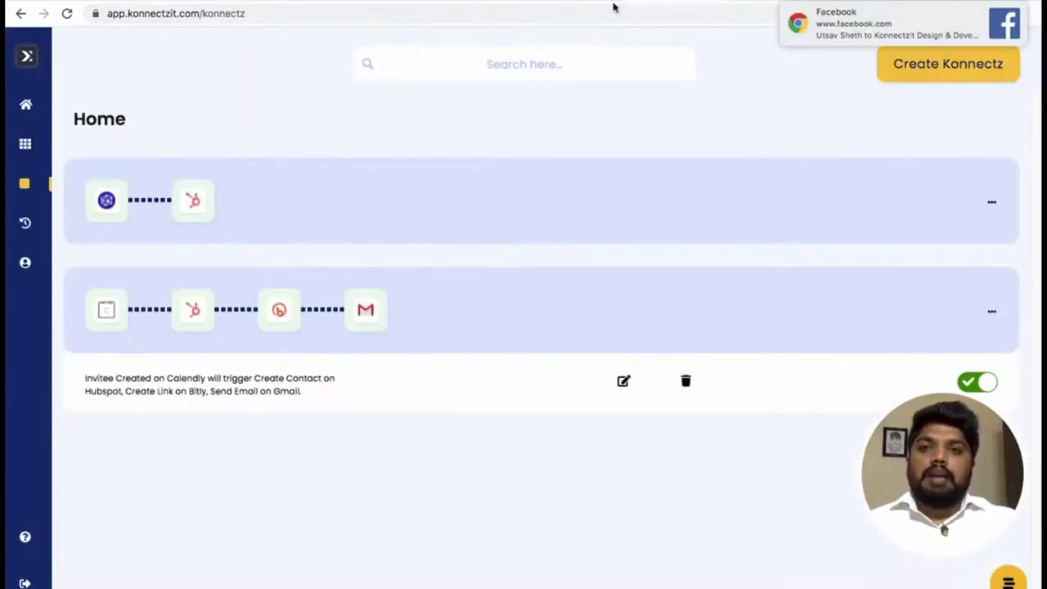
{"action": "left_click", "coordinate": [224, 2]}
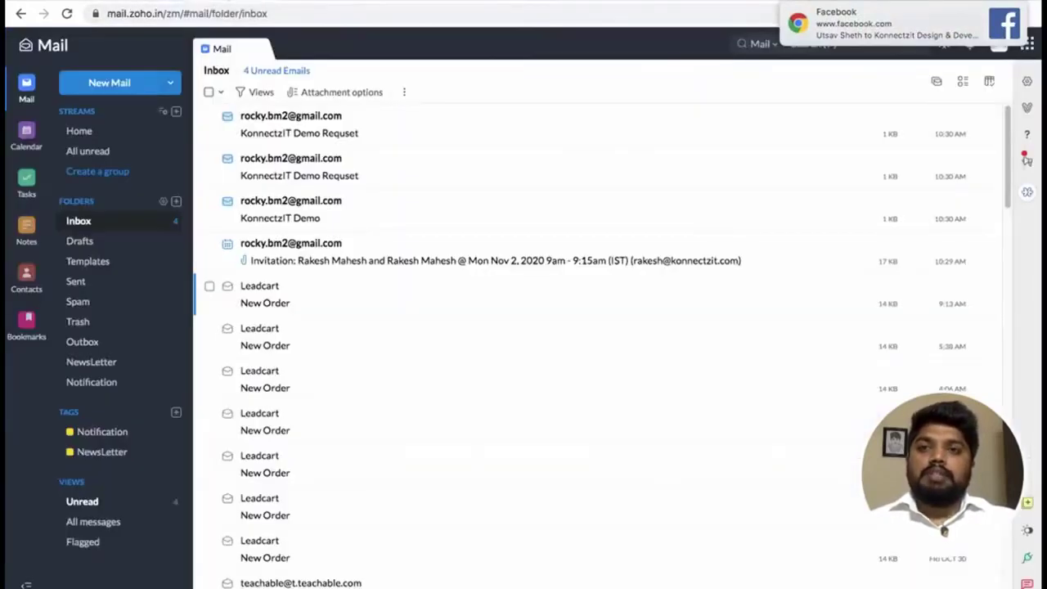
{"action": "left_click", "coordinate": [355, 129]}
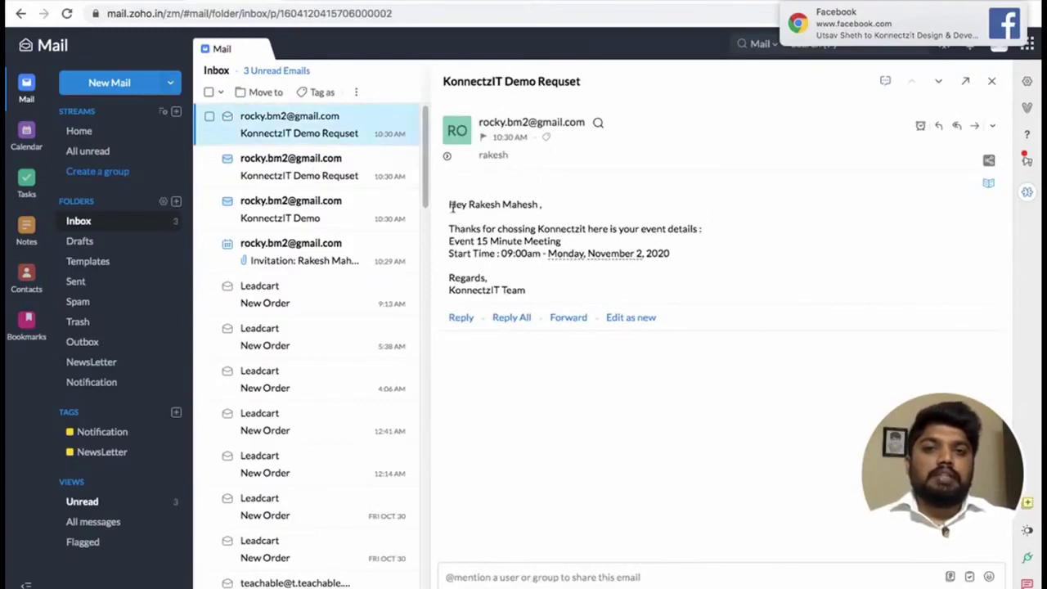
{"action": "left_click_drag", "start_coordinate": [449, 206], "coordinate": [545, 208]}
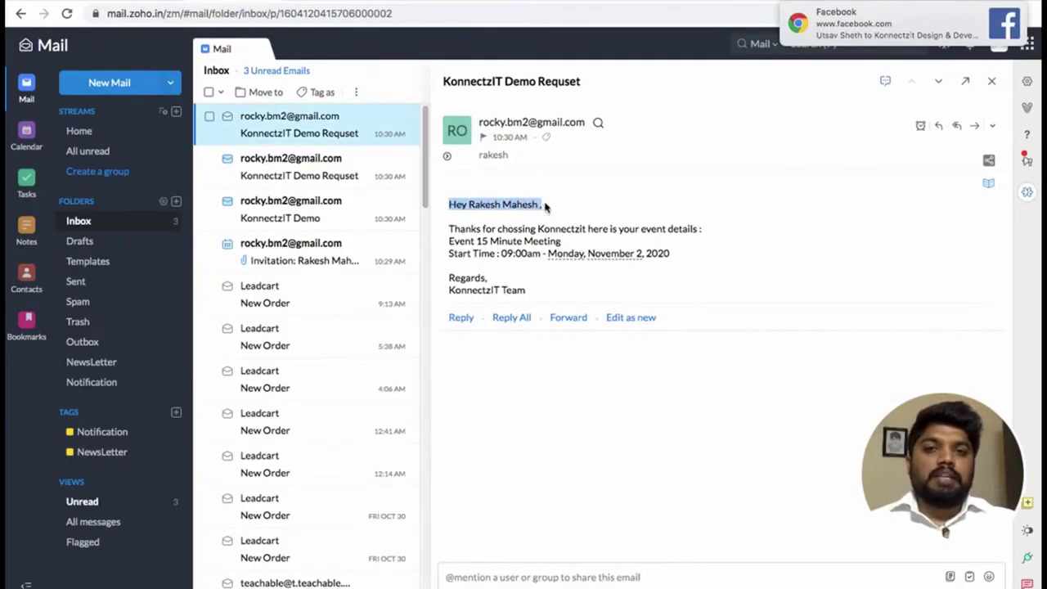
{"action": "left_click", "coordinate": [498, 247]}
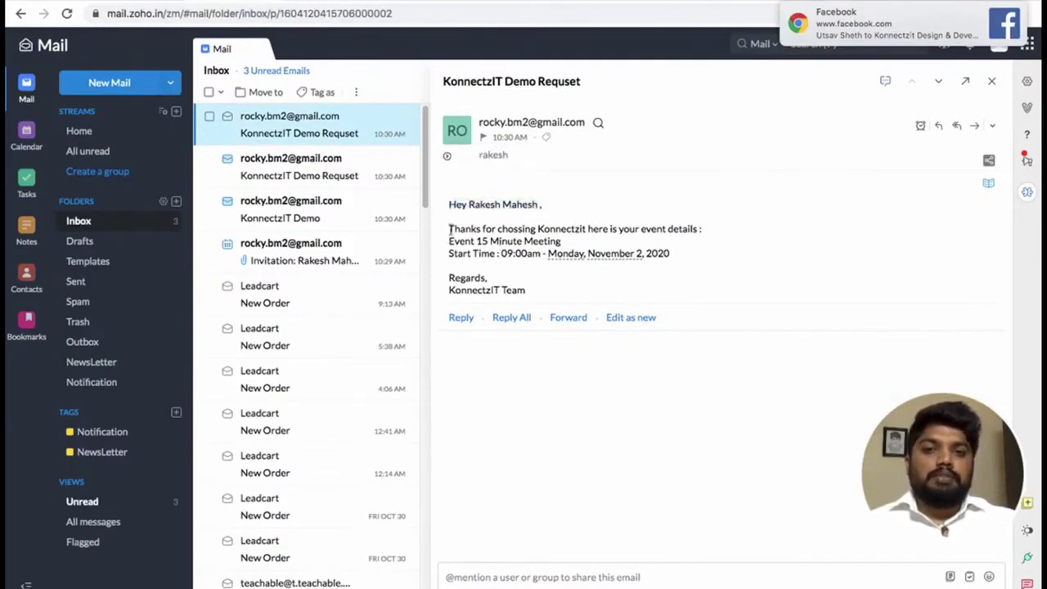
{"action": "left_click_drag", "start_coordinate": [449, 229], "coordinate": [550, 241]}
{"action": "left_click", "coordinate": [578, 245]}
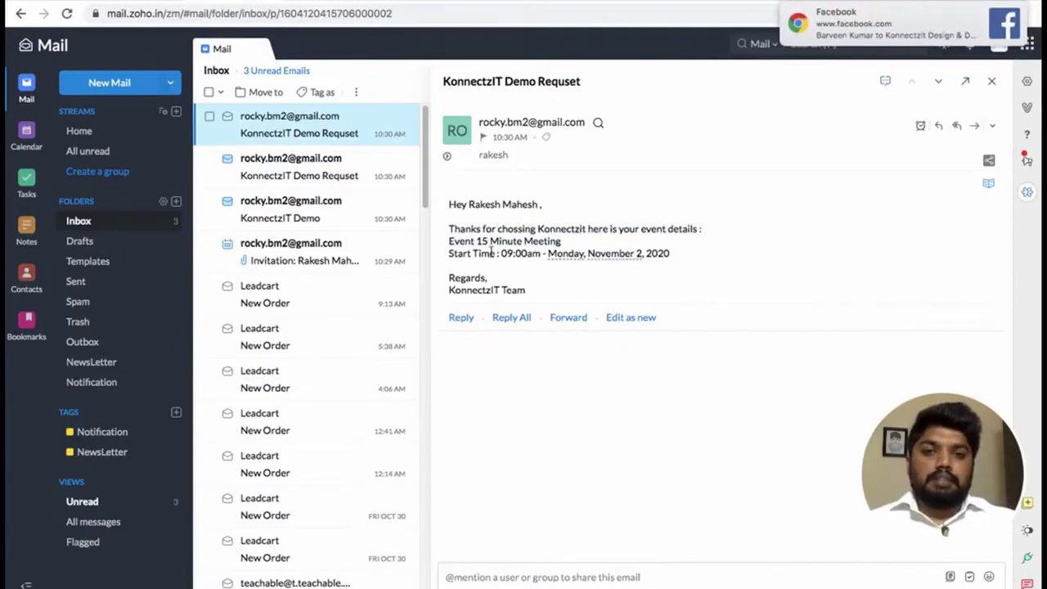
{"action": "left_click", "coordinate": [323, 173]}
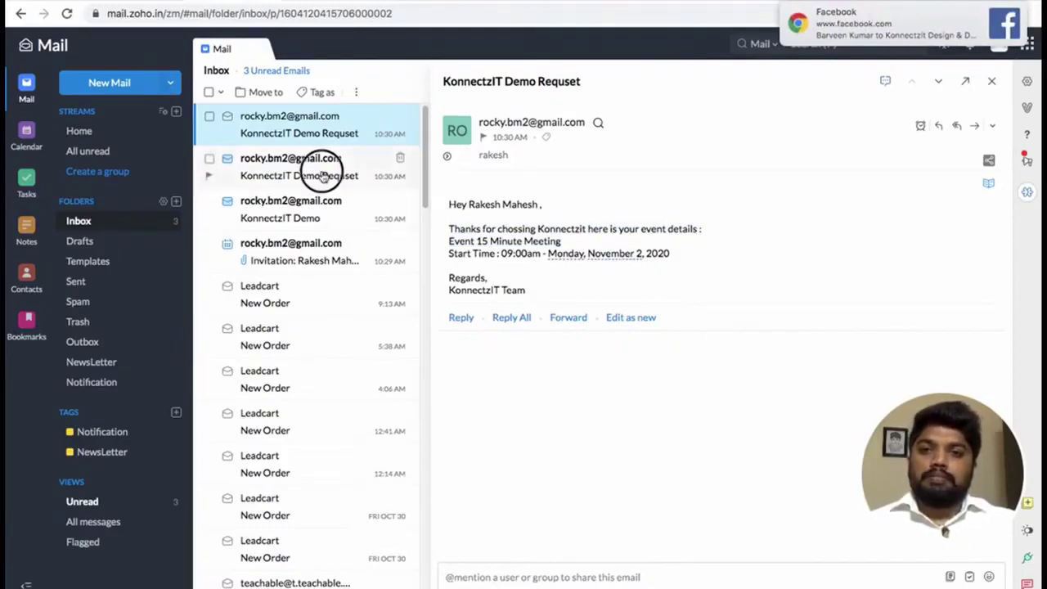
{"action": "left_click", "coordinate": [303, 131]}
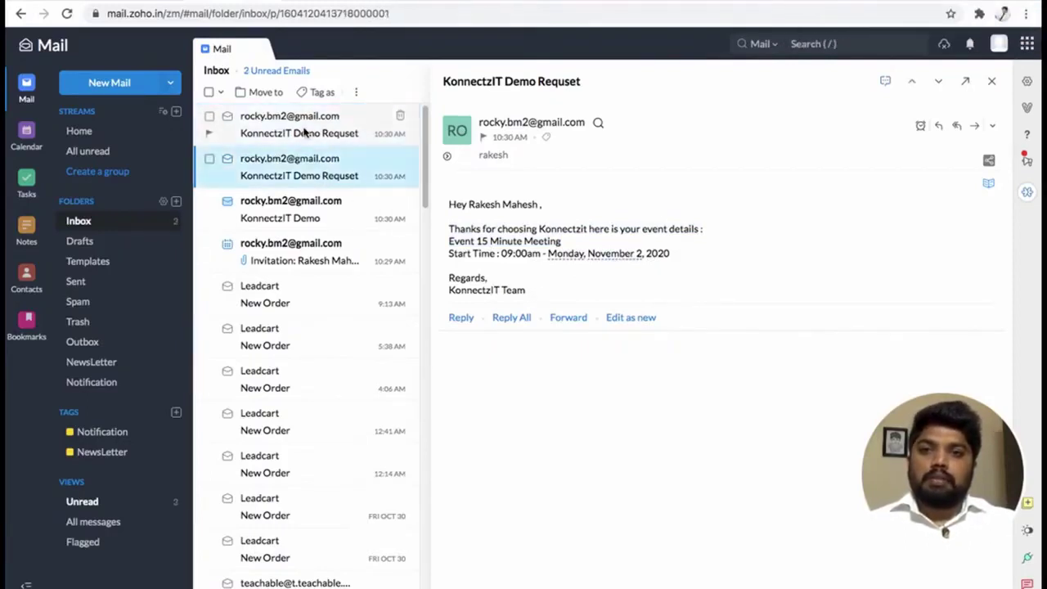
Open the KonnectzIT Demo email and follow its Bitly link to the Redmine customisation ebook PDF.
{"action": "left_click", "coordinate": [306, 216]}
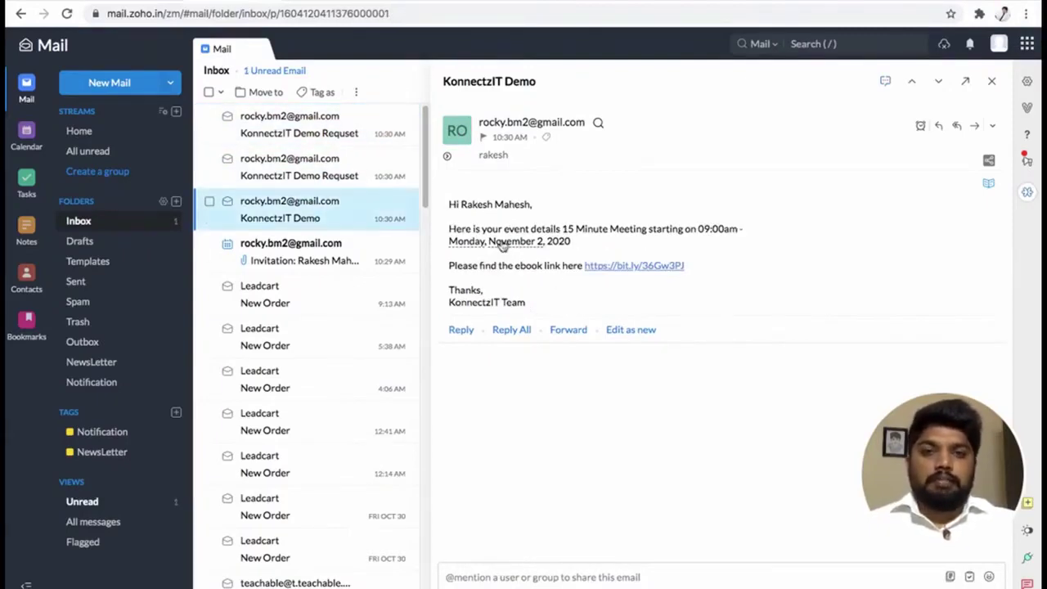
{"action": "left_click_drag", "start_coordinate": [450, 205], "coordinate": [526, 205]}
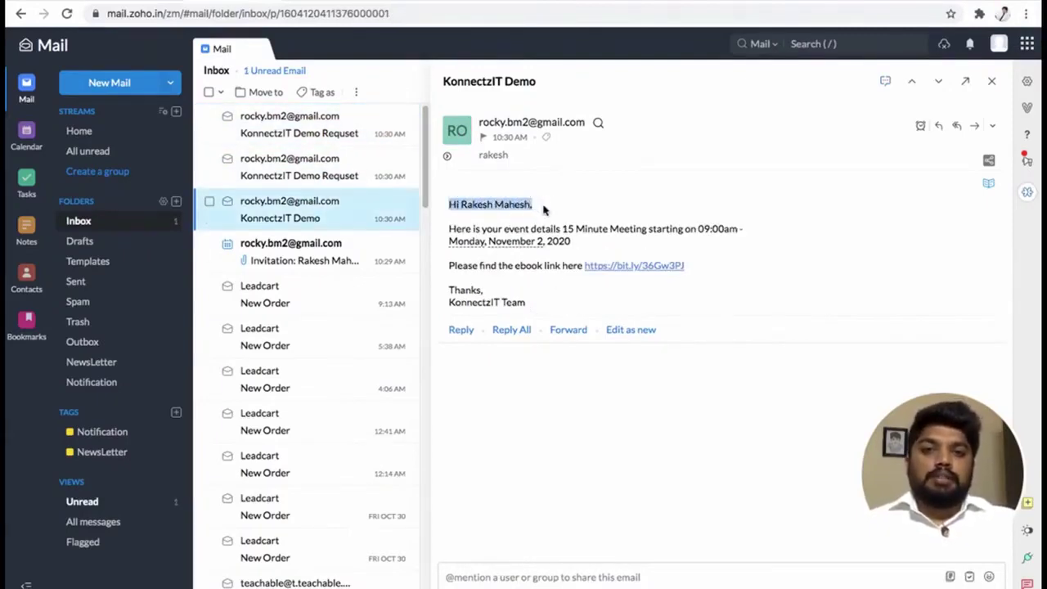
{"action": "left_click", "coordinate": [451, 242]}
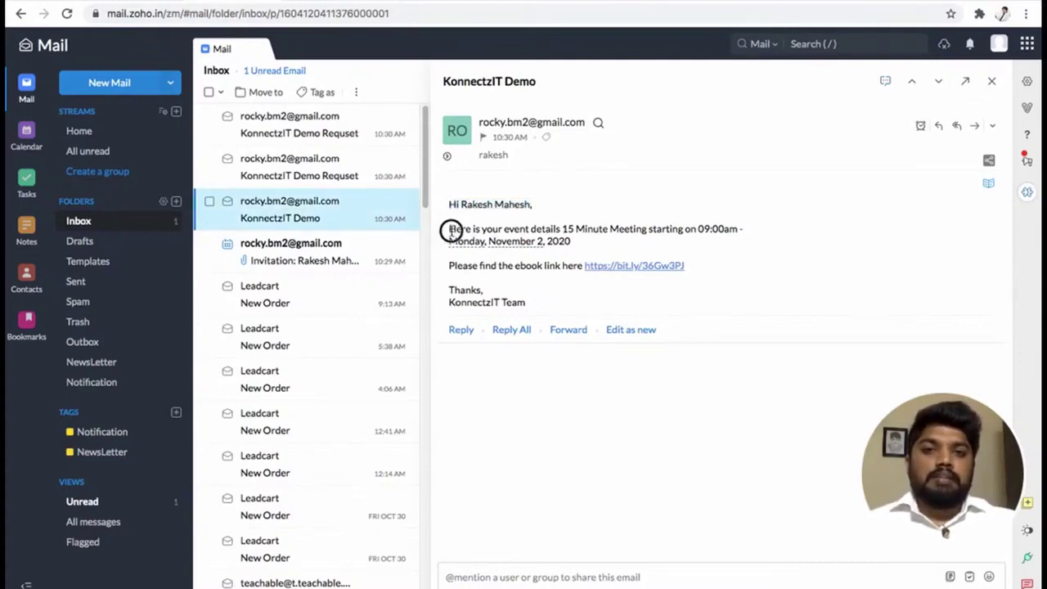
{"action": "left_click_drag", "start_coordinate": [450, 229], "coordinate": [619, 232]}
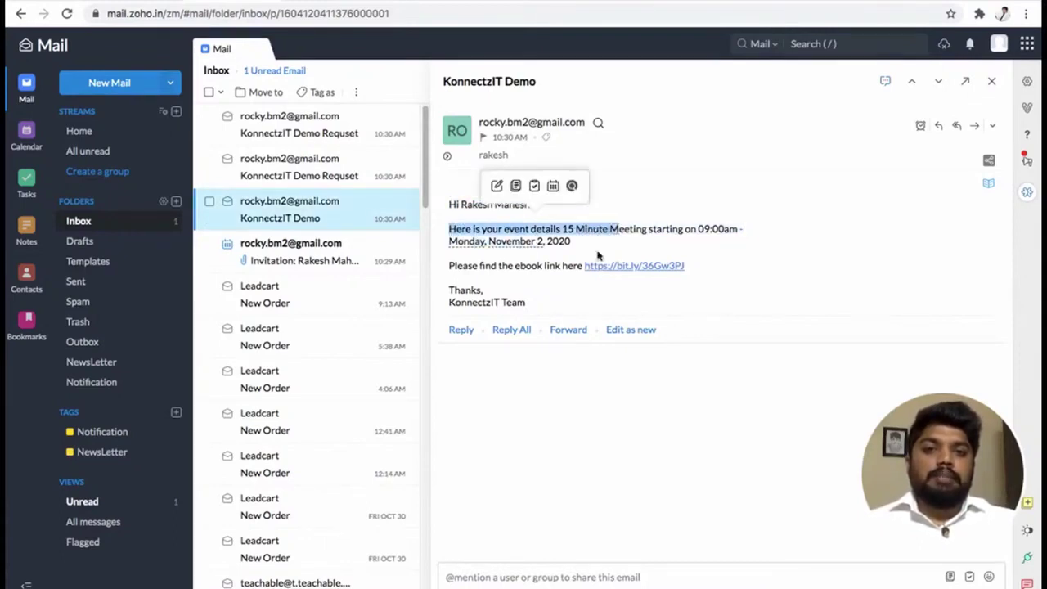
{"action": "left_click", "coordinate": [512, 271]}
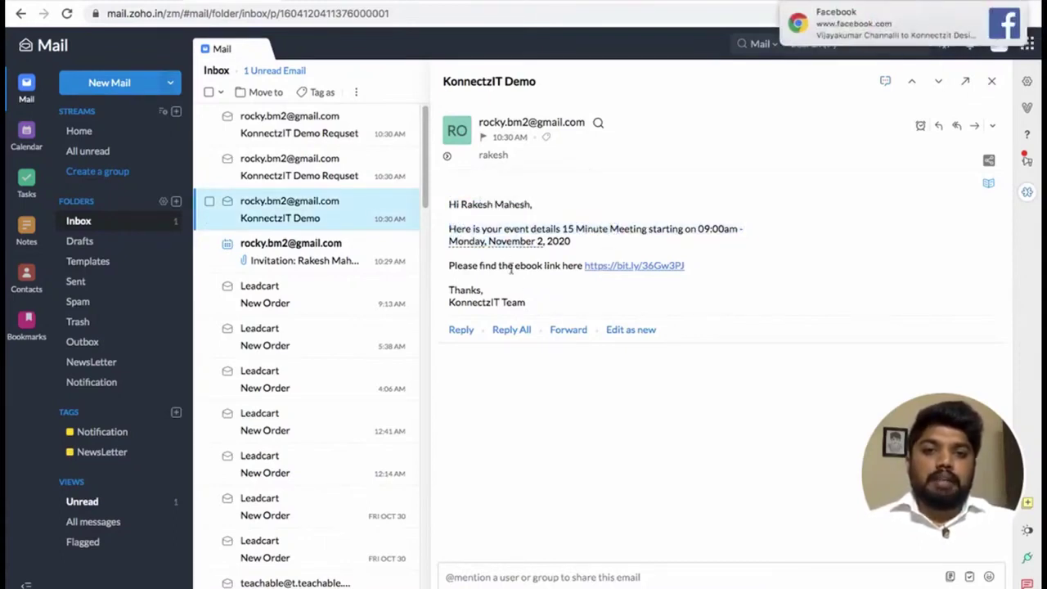
{"action": "left_click", "coordinate": [612, 267]}
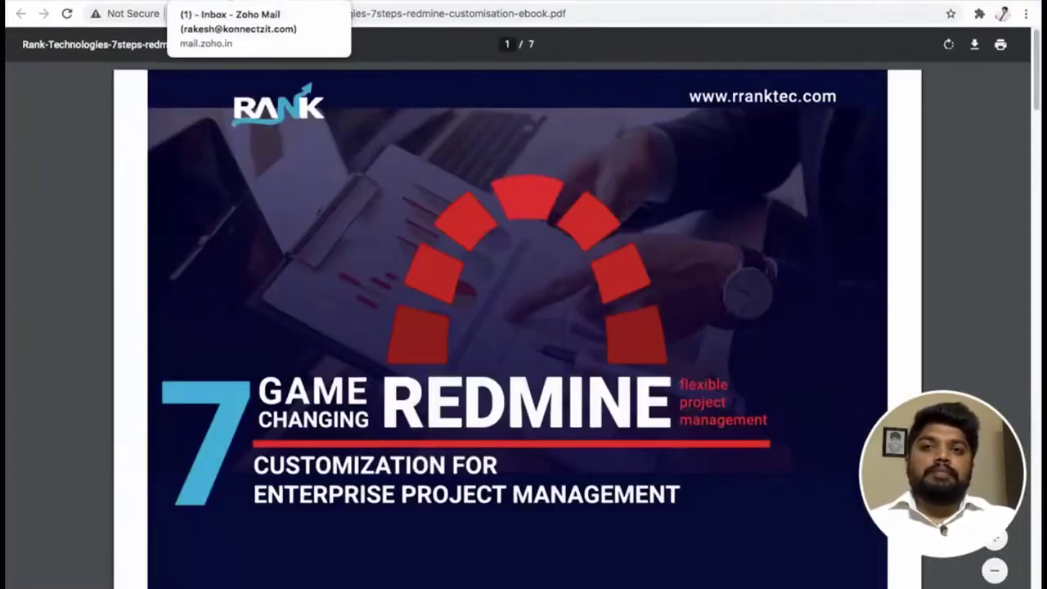
{"action": "left_click", "coordinate": [229, 1]}
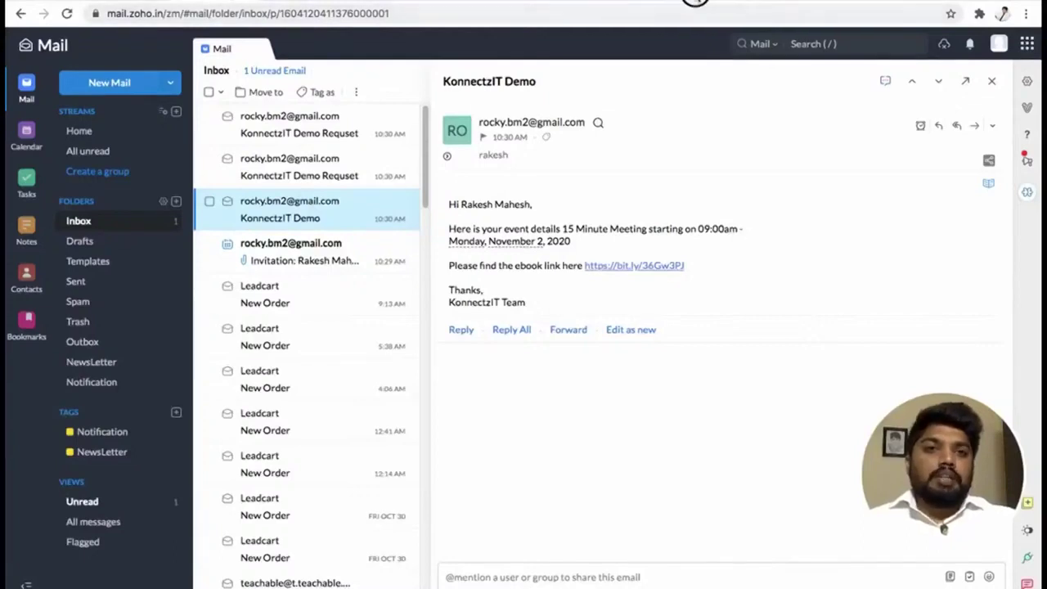
{"action": "left_click", "coordinate": [696, 3]}
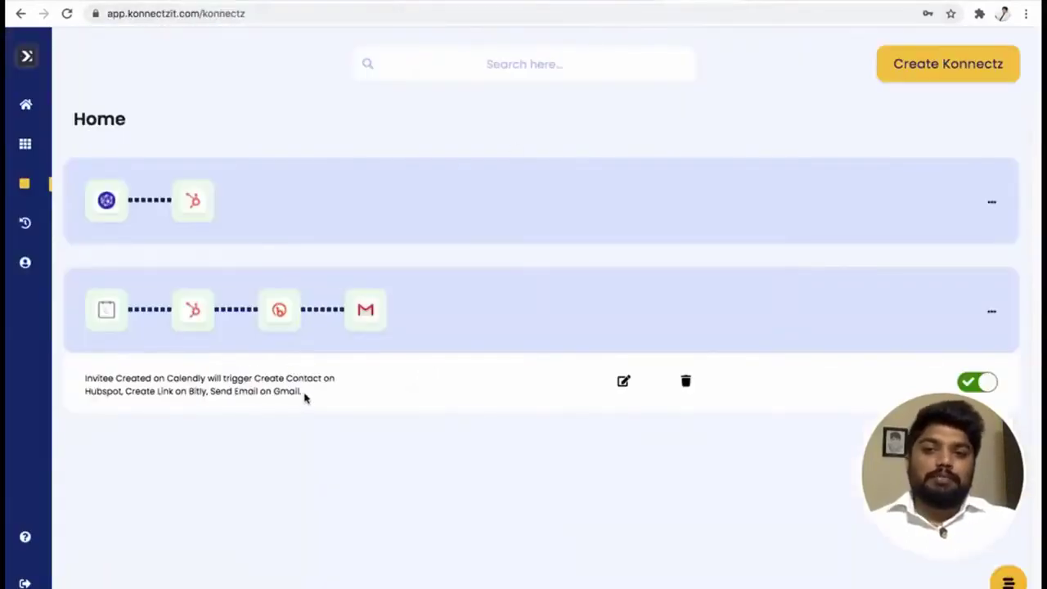
Reload Task History, recheck its Error and Success tabs, then return to the two-konnect Konnectz list.
{"action": "left_click", "coordinate": [66, 225]}
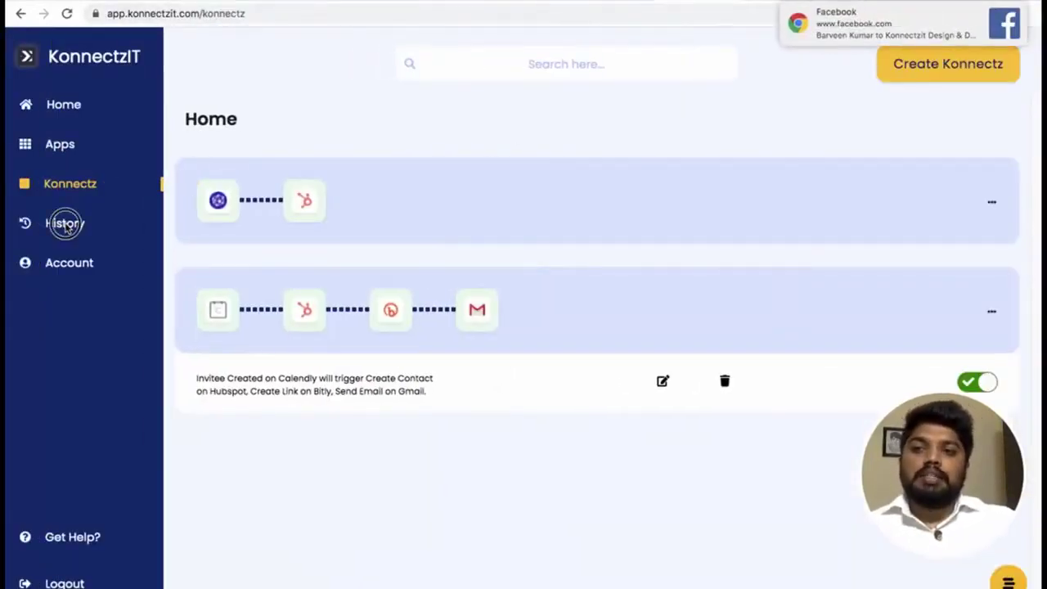
{"action": "left_click", "coordinate": [1004, 12]}
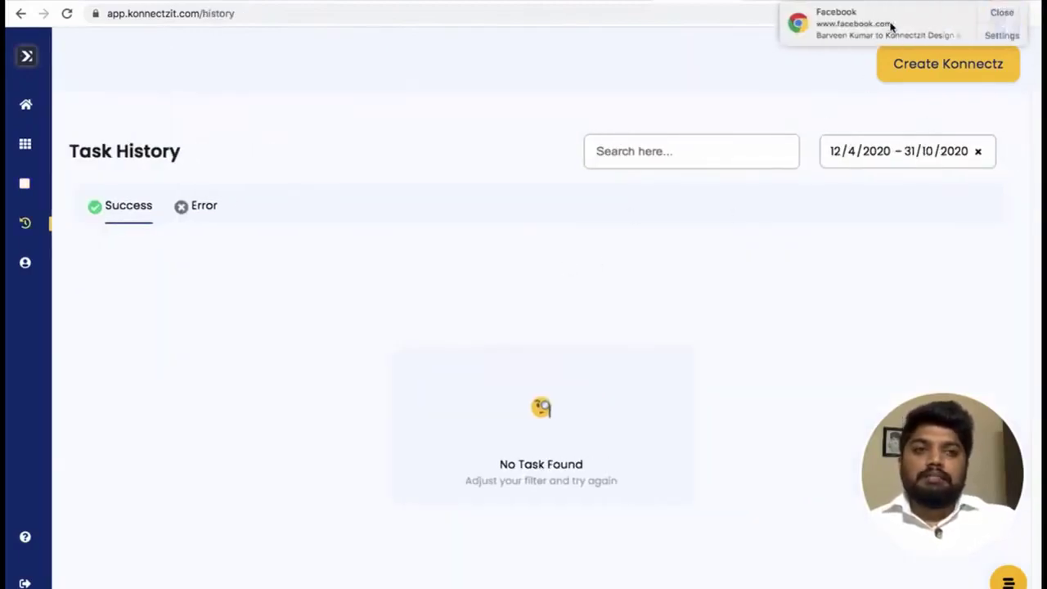
{"action": "left_click", "coordinate": [1004, 13]}
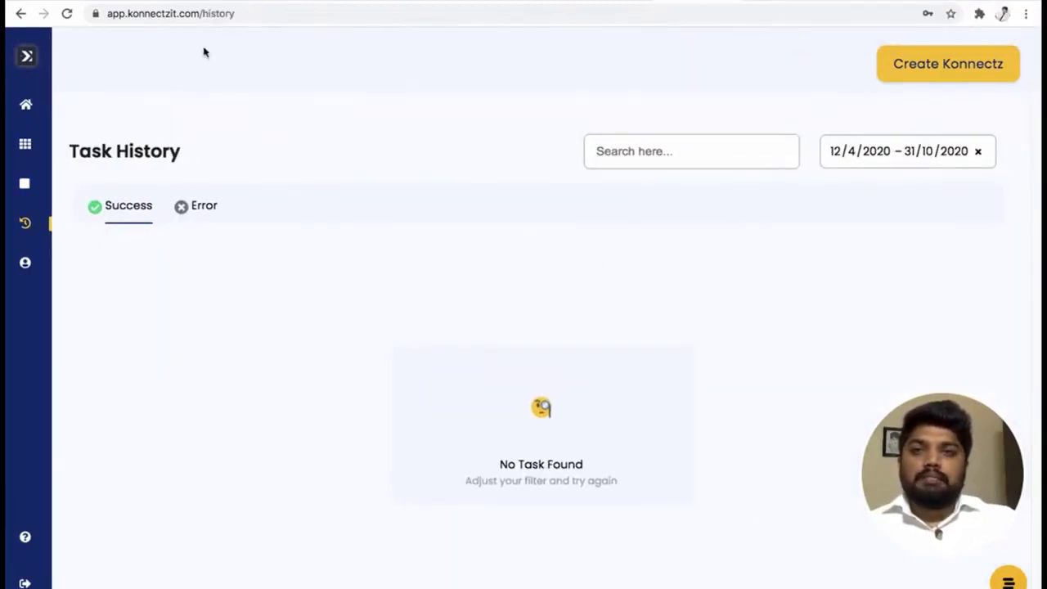
{"action": "left_click", "coordinate": [67, 14]}
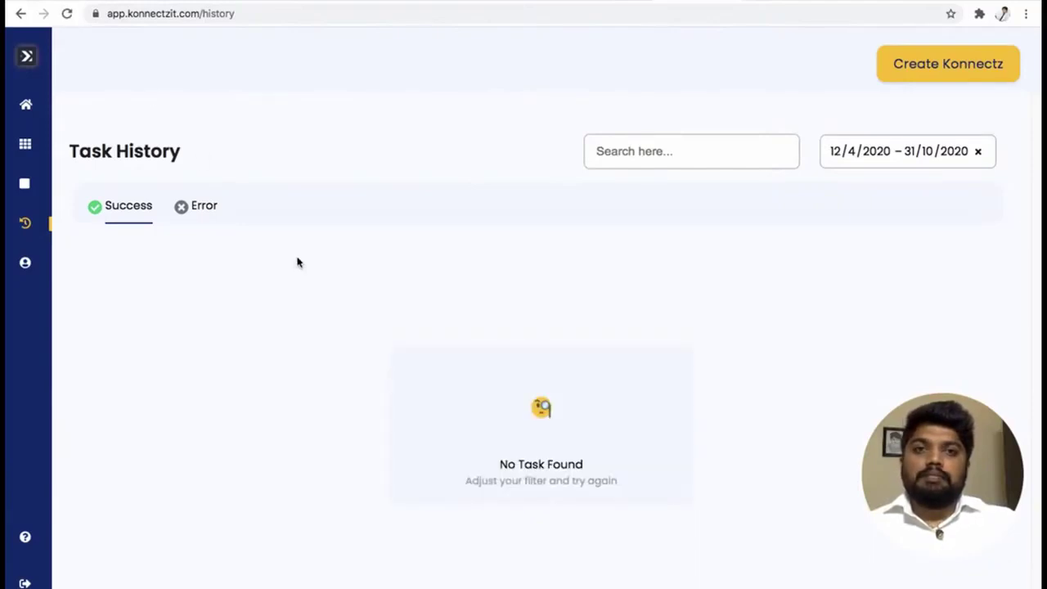
{"action": "left_click", "coordinate": [203, 205]}
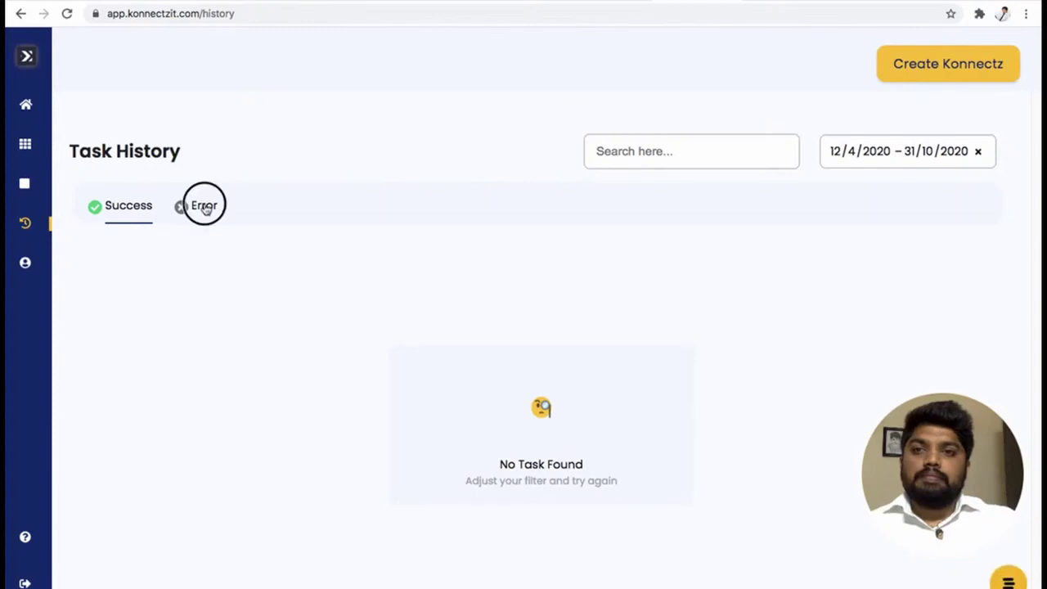
{"action": "left_click", "coordinate": [135, 210]}
{"action": "left_click", "coordinate": [49, 223]}
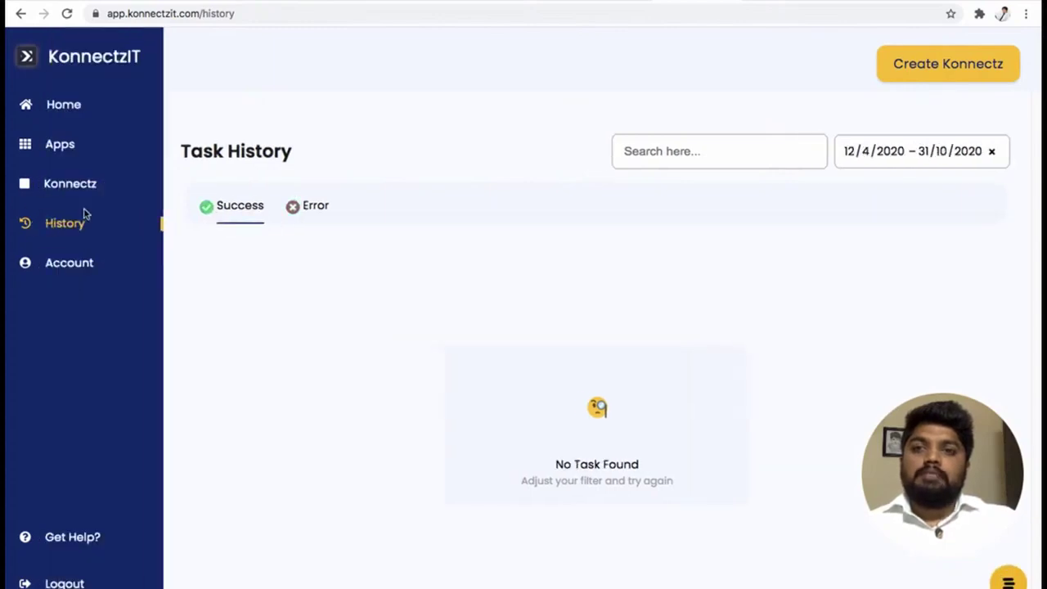
{"action": "left_click", "coordinate": [69, 14]}
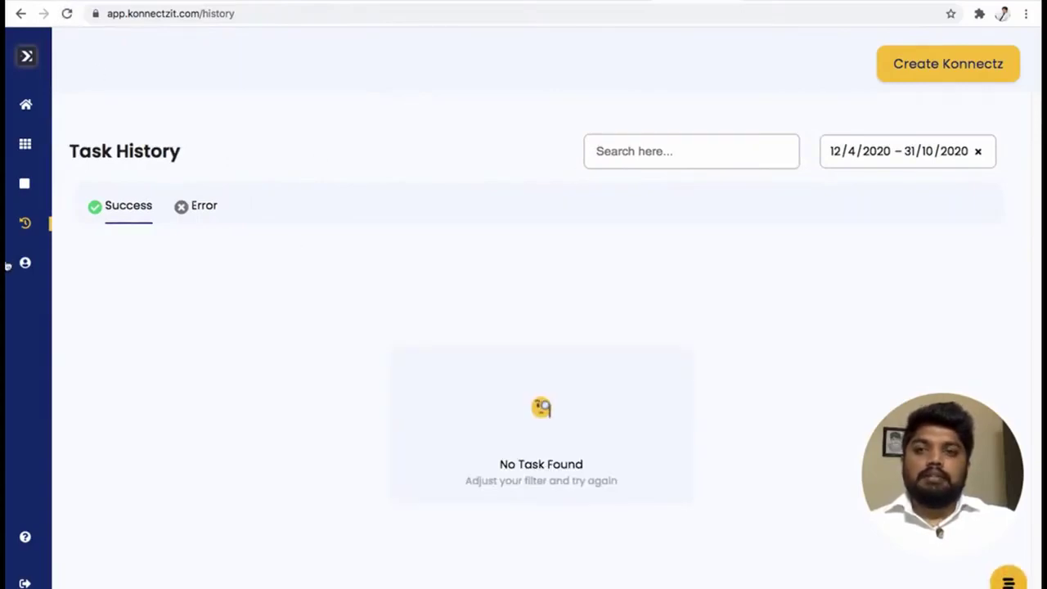
{"action": "mouse_move", "coordinate": [79, 224]}
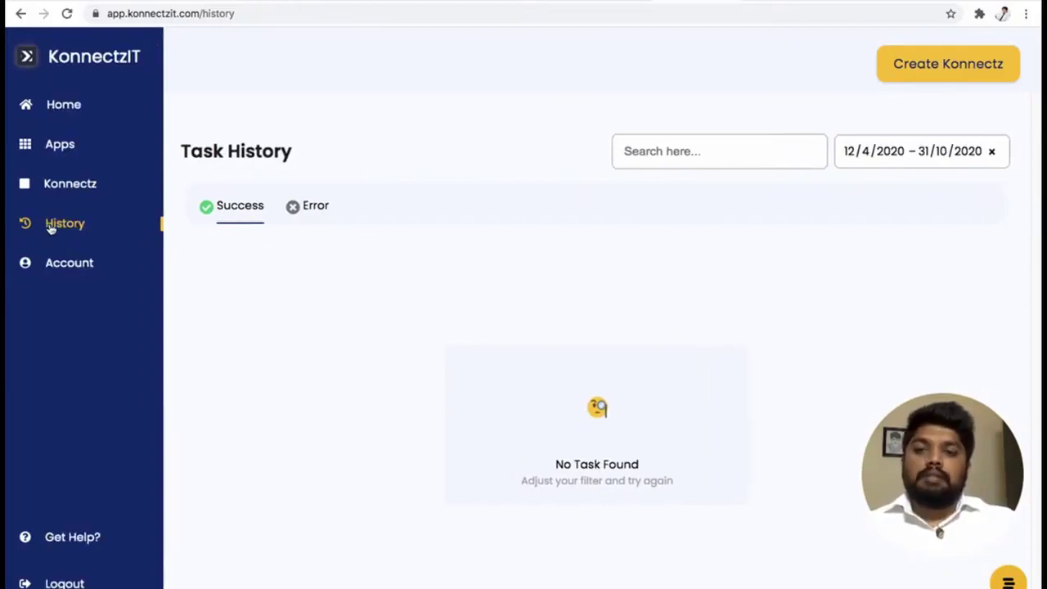
{"action": "left_click", "coordinate": [70, 188]}
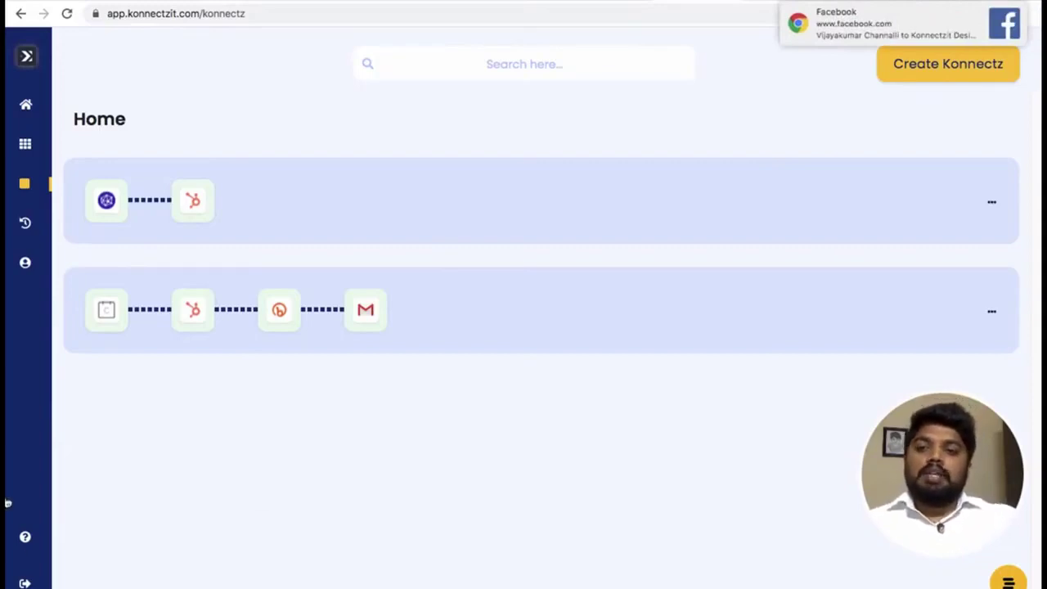
On the My Profile page, enter the first name, last name and company name KonnectzIT.
{"action": "mouse_move", "coordinate": [14, 483]}
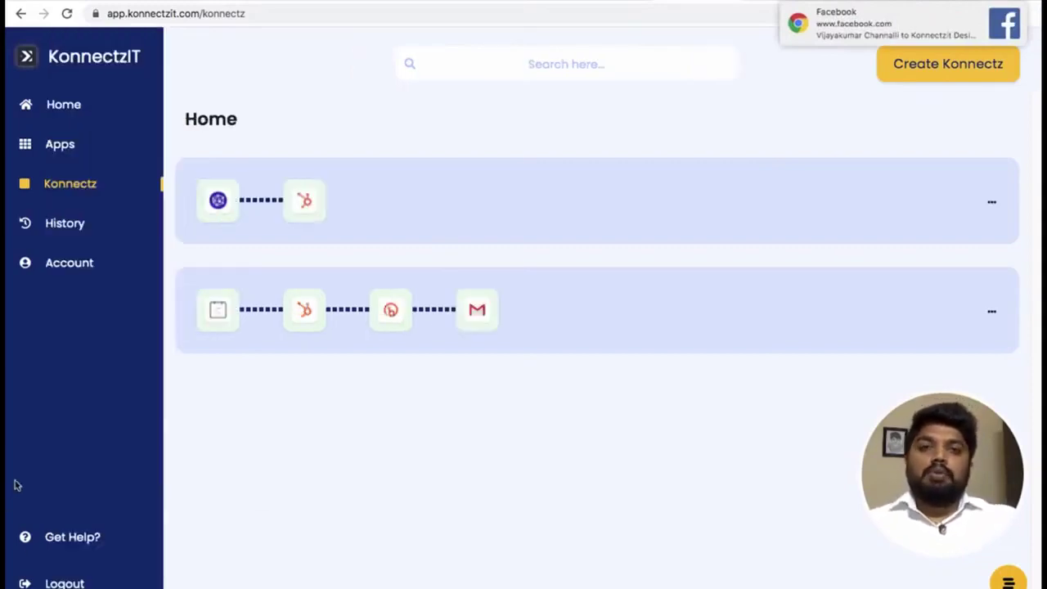
{"action": "left_click", "coordinate": [60, 270]}
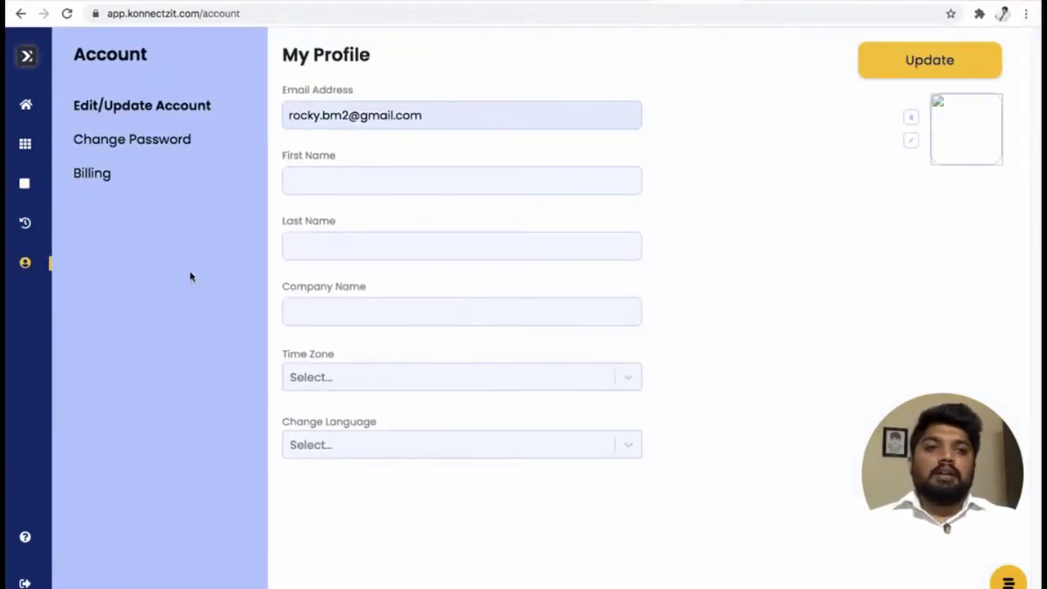
{"action": "left_click", "coordinate": [329, 184]}
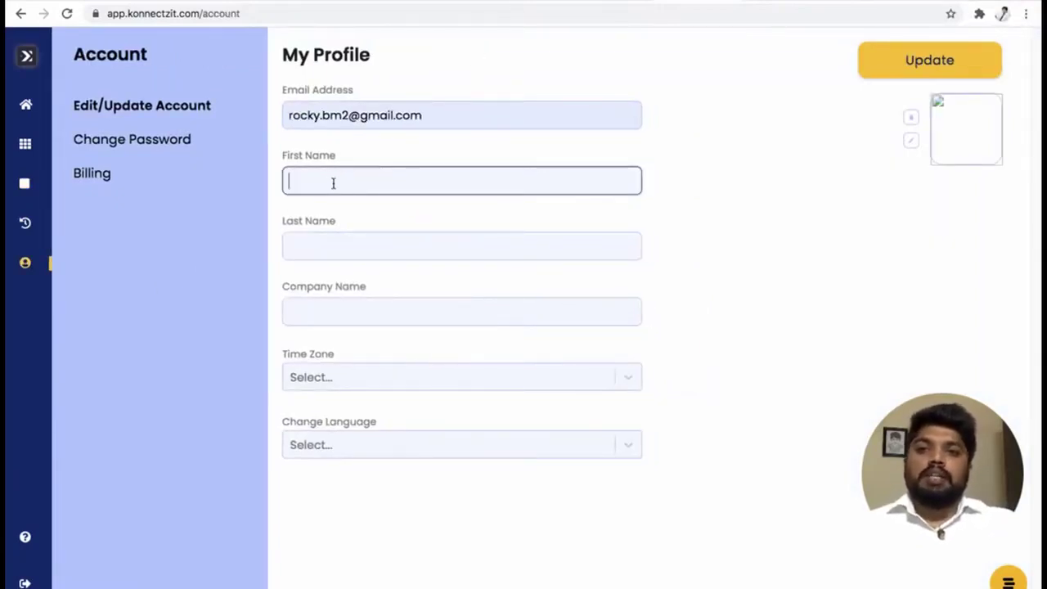
{"action": "type", "text": "Rakesh"}
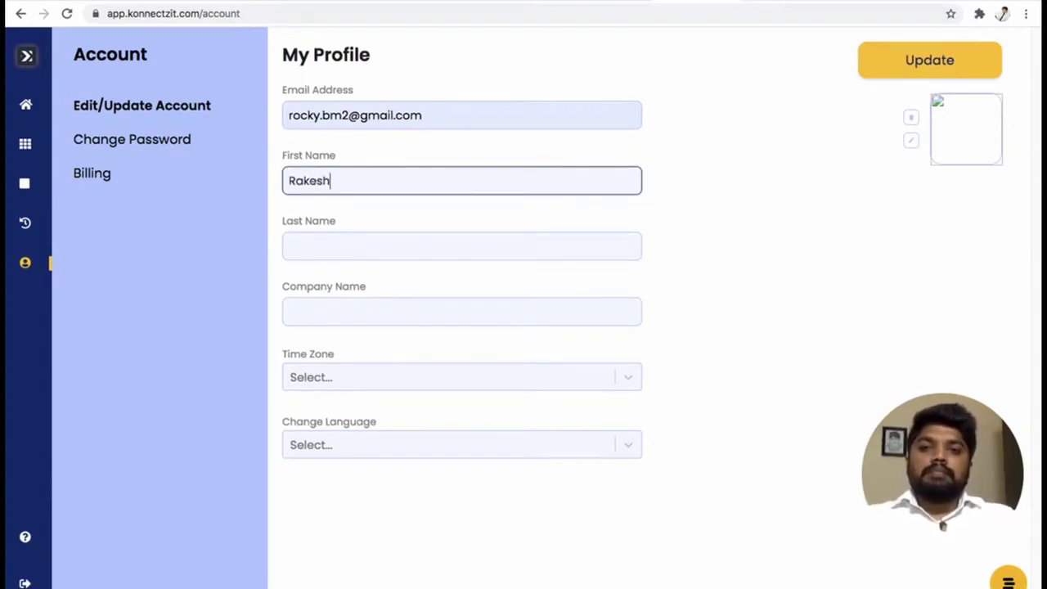
{"action": "left_click", "coordinate": [294, 246]}
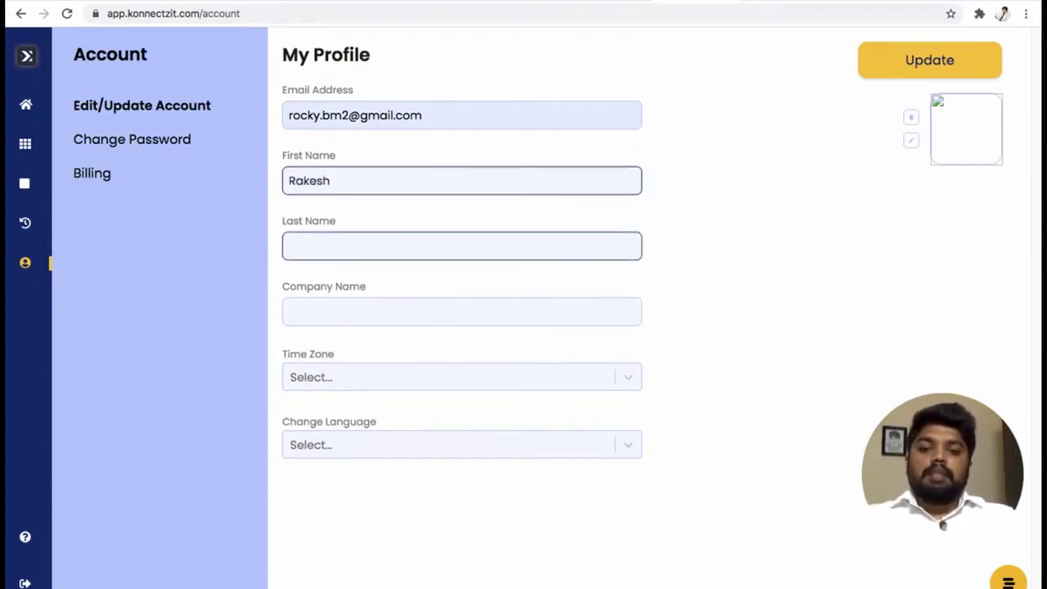
{"action": "type", "text": "Mahesh"}
{"action": "left_click", "coordinate": [294, 310]}
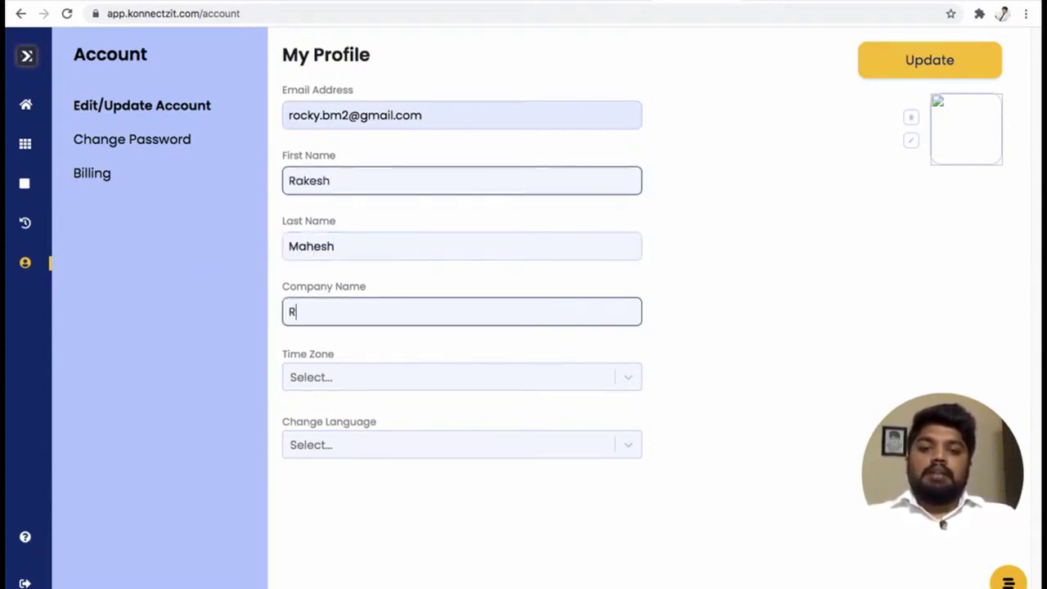
{"action": "type", "text": "KonnectzIT"}
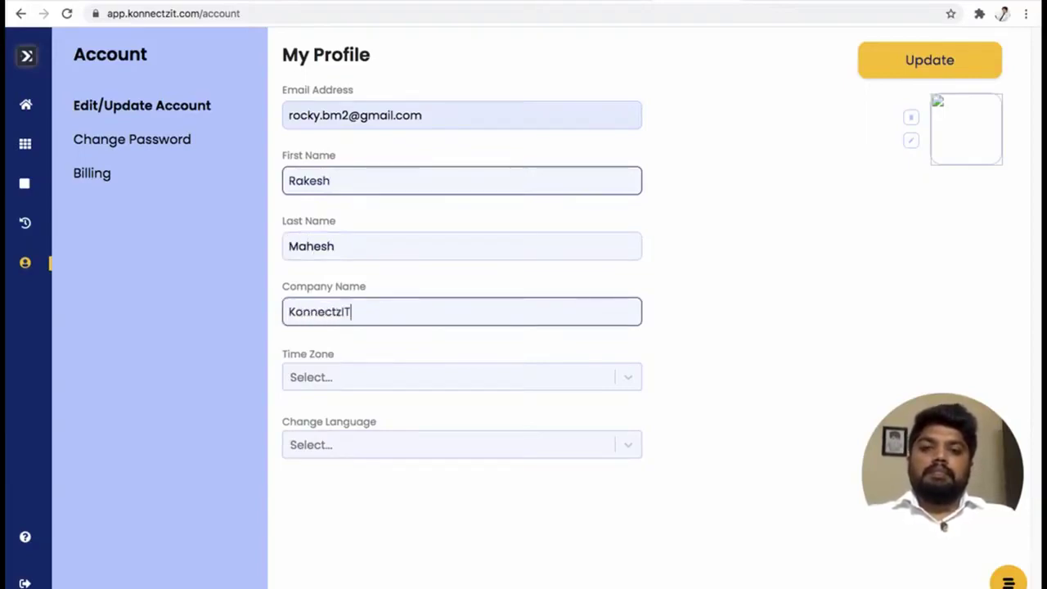
{"action": "left_click", "coordinate": [451, 381]}
Set the profile time zone to (GMT +5:30) Bombay, Calcutta, Madras, New Delhi.
{"action": "scroll", "coordinate": [443, 425], "scroll_direction": "down", "scroll_amount": 5}
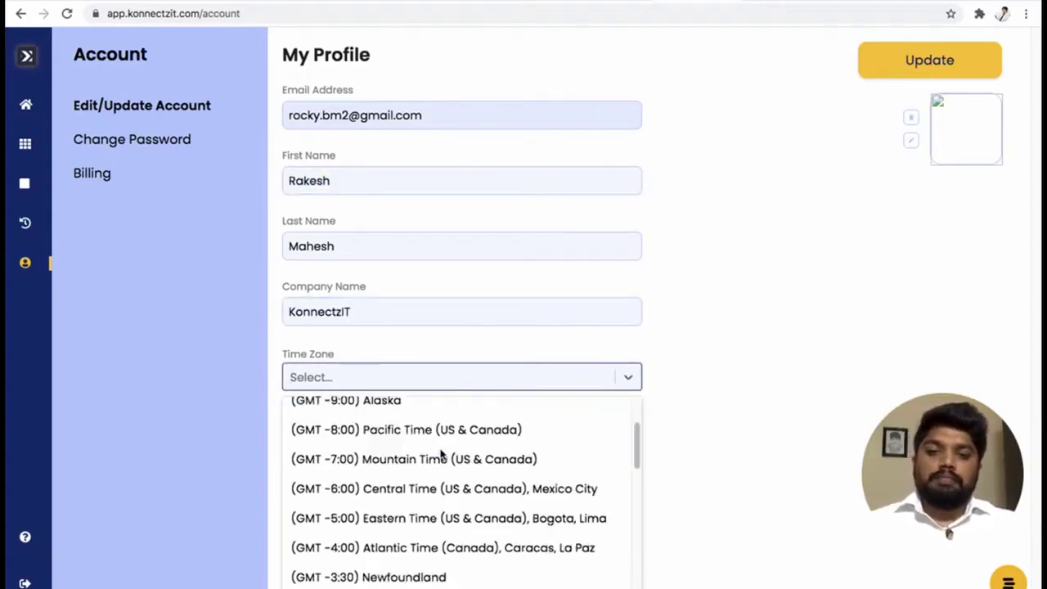
{"action": "scroll", "coordinate": [440, 455], "scroll_direction": "down", "scroll_amount": 2}
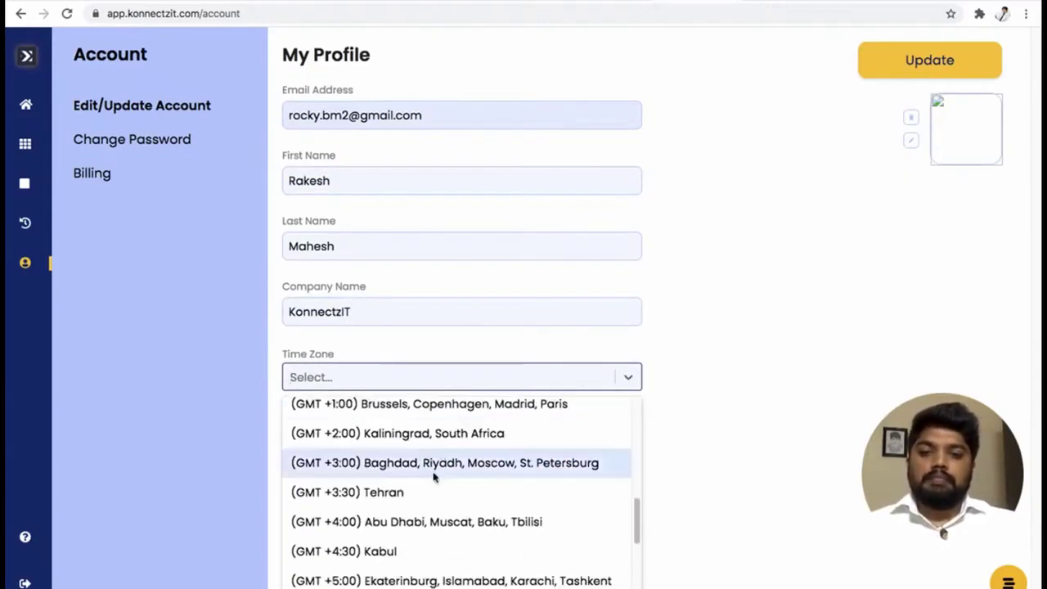
{"action": "scroll", "coordinate": [409, 564], "scroll_direction": "down", "scroll_amount": 1}
{"action": "left_click", "coordinate": [398, 582]}
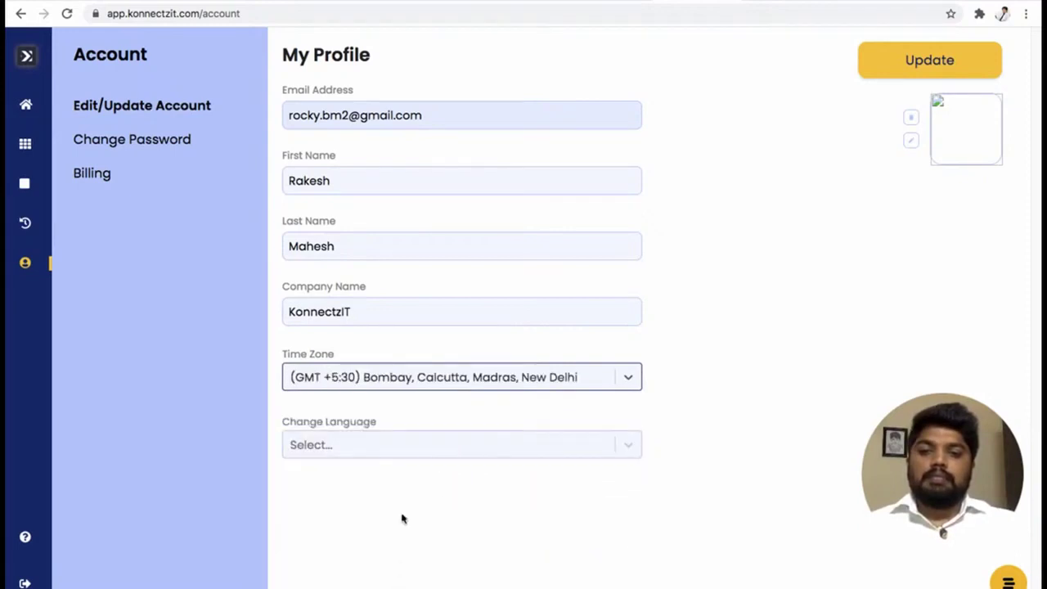
Choose English as the profile language and start changing the profile photo.
{"action": "left_click", "coordinate": [417, 446]}
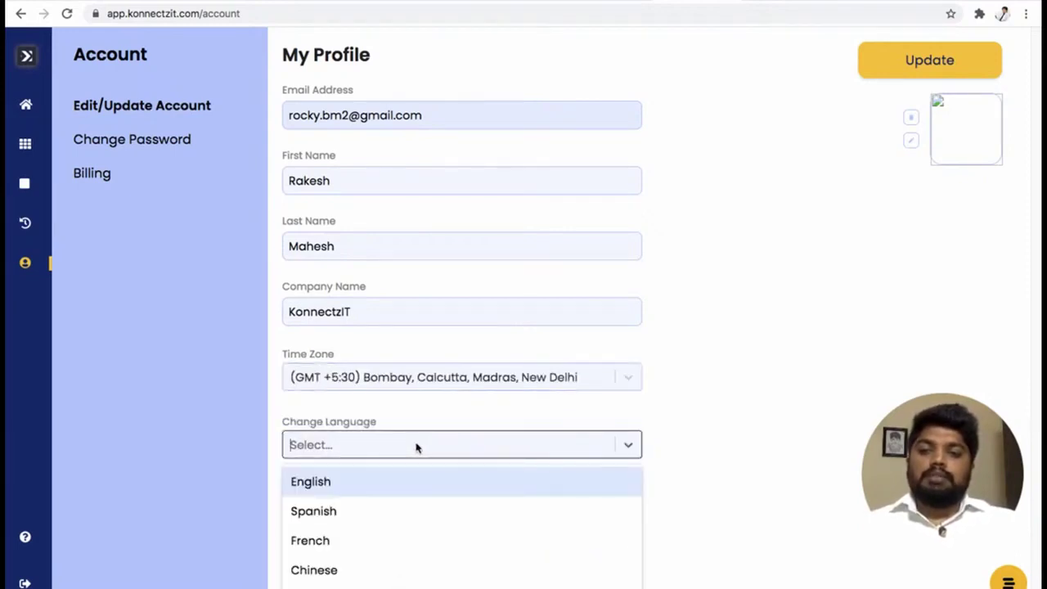
{"action": "left_click", "coordinate": [785, 381]}
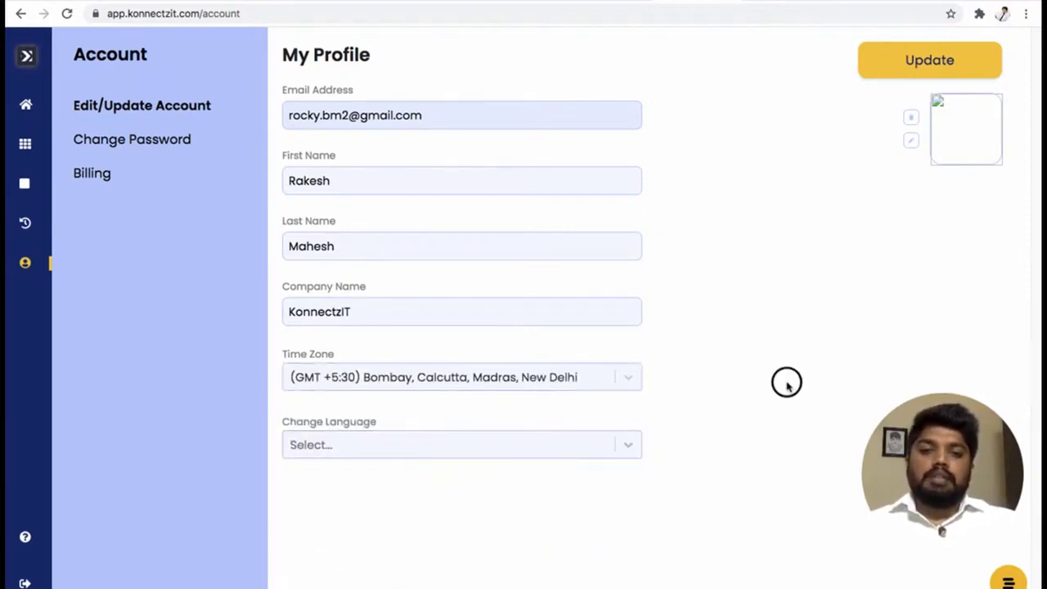
{"action": "left_click", "coordinate": [617, 452]}
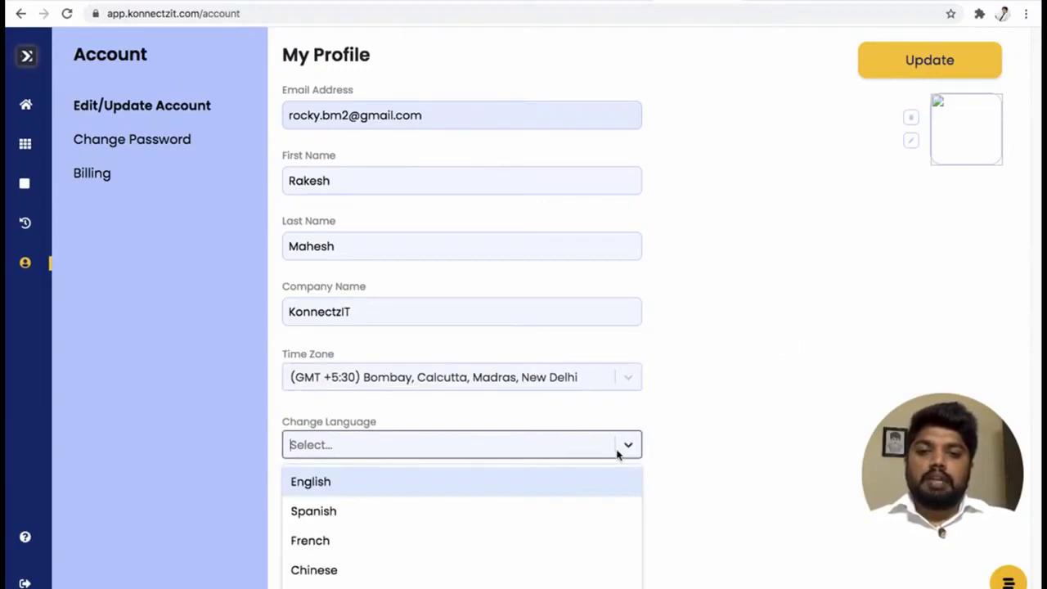
{"action": "left_click", "coordinate": [354, 483]}
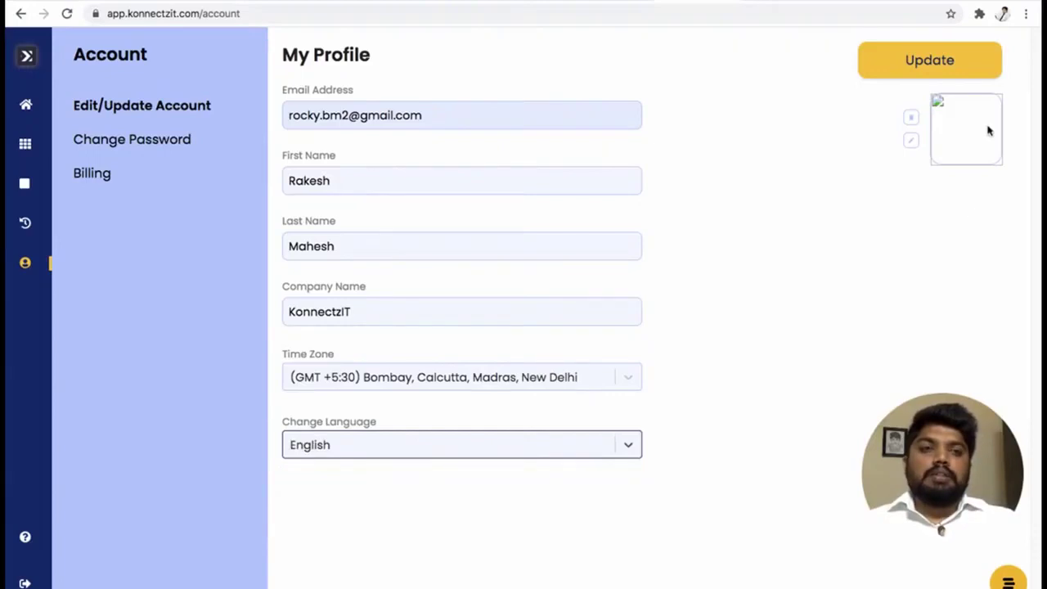
{"action": "left_click", "coordinate": [914, 143]}
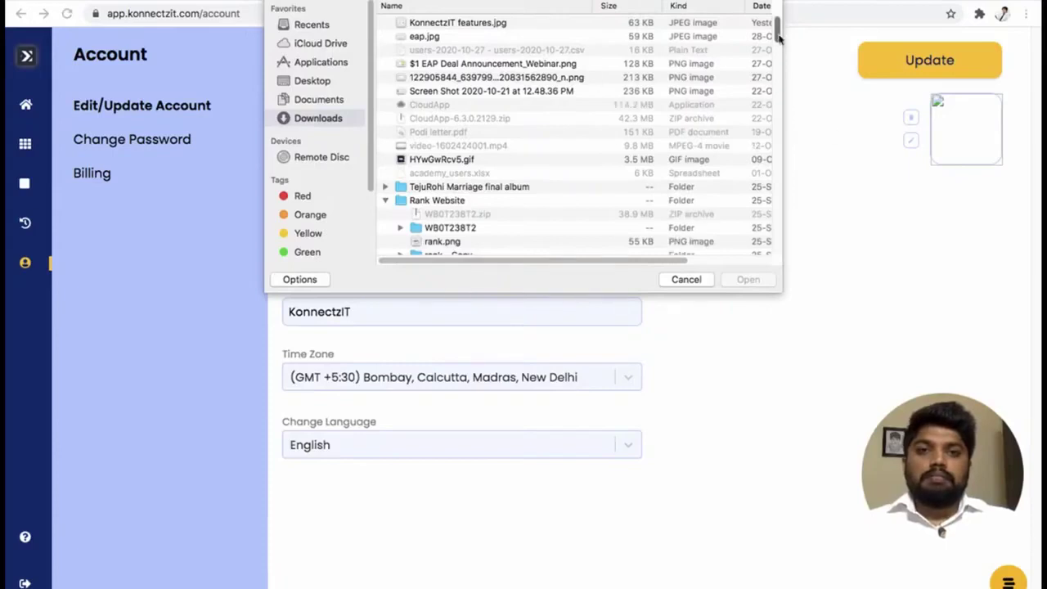
Select the photo JPEG in the Downloads folder as the new profile picture.
{"action": "left_click_drag", "start_coordinate": [783, 42], "coordinate": [794, 259]}
{"action": "left_click", "coordinate": [470, 167]}
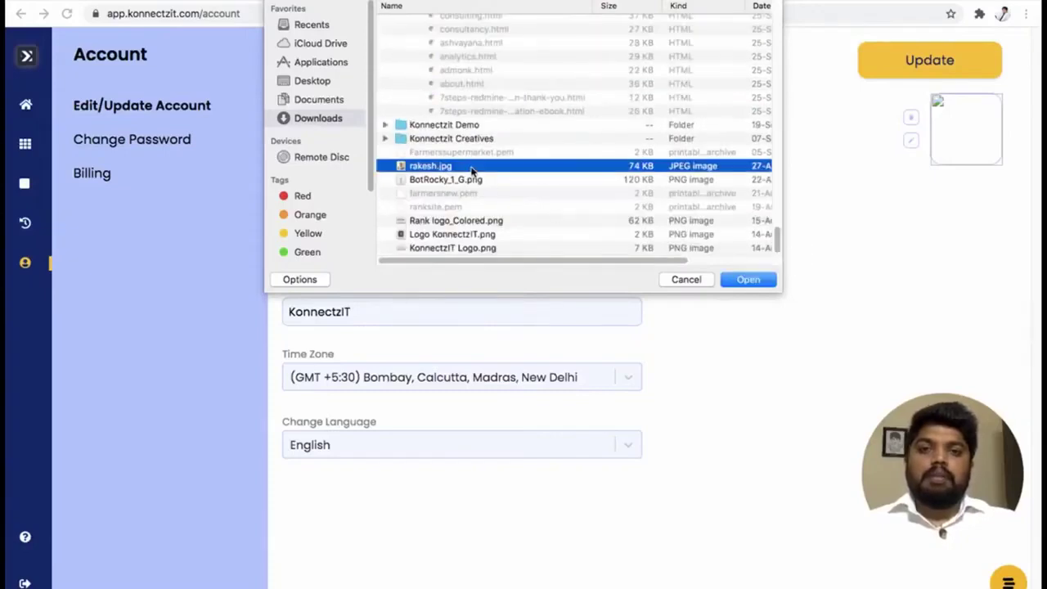
{"action": "left_click", "coordinate": [746, 280]}
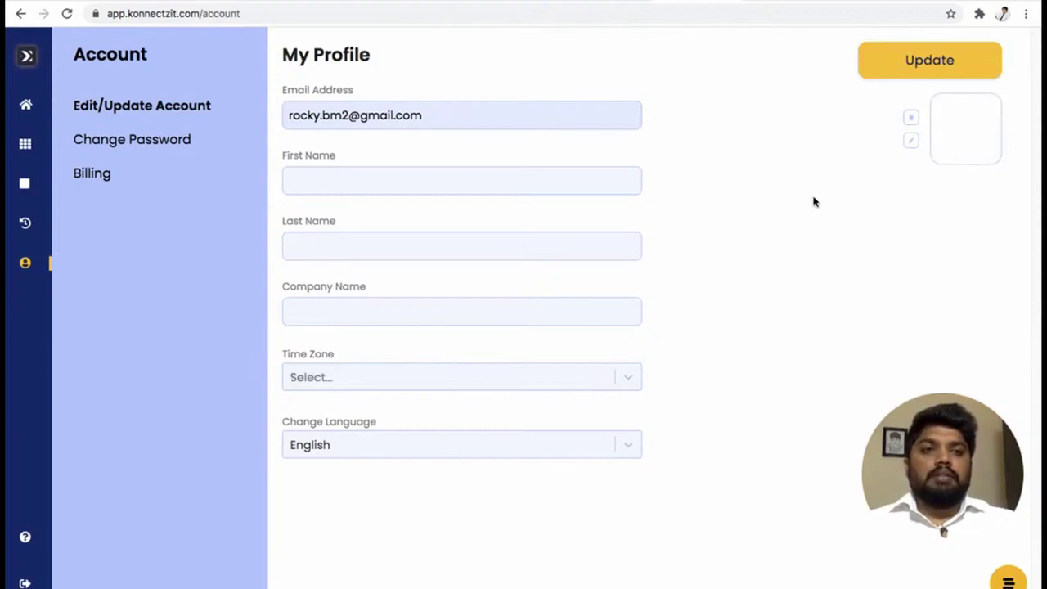
After the failed save, re-enter the user's first name in the profile form.
{"action": "left_click", "coordinate": [922, 69]}
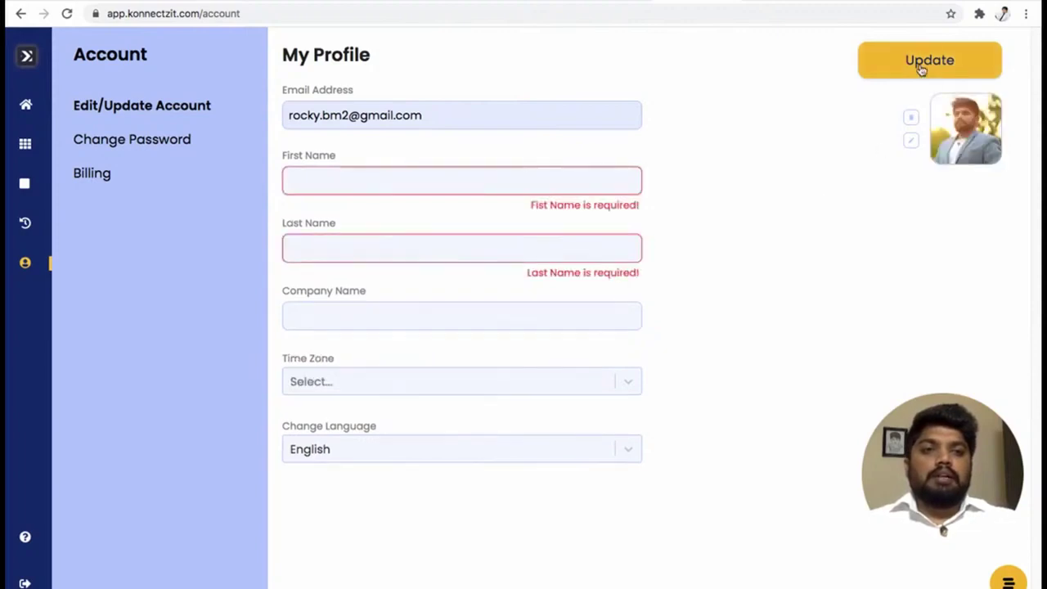
{"action": "left_click", "coordinate": [396, 176]}
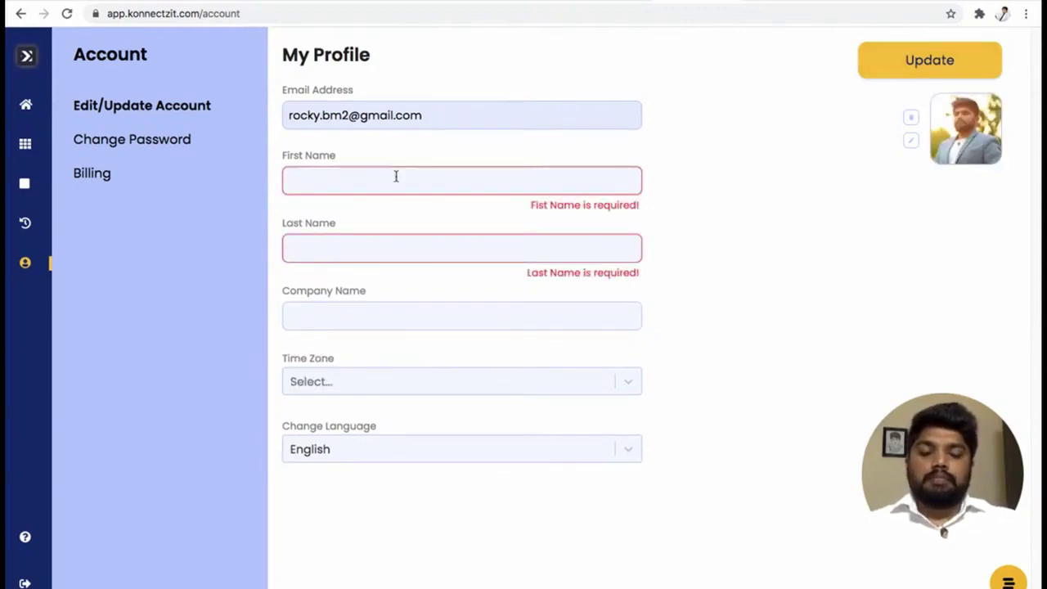
{"action": "type", "text": "Rakesh"}
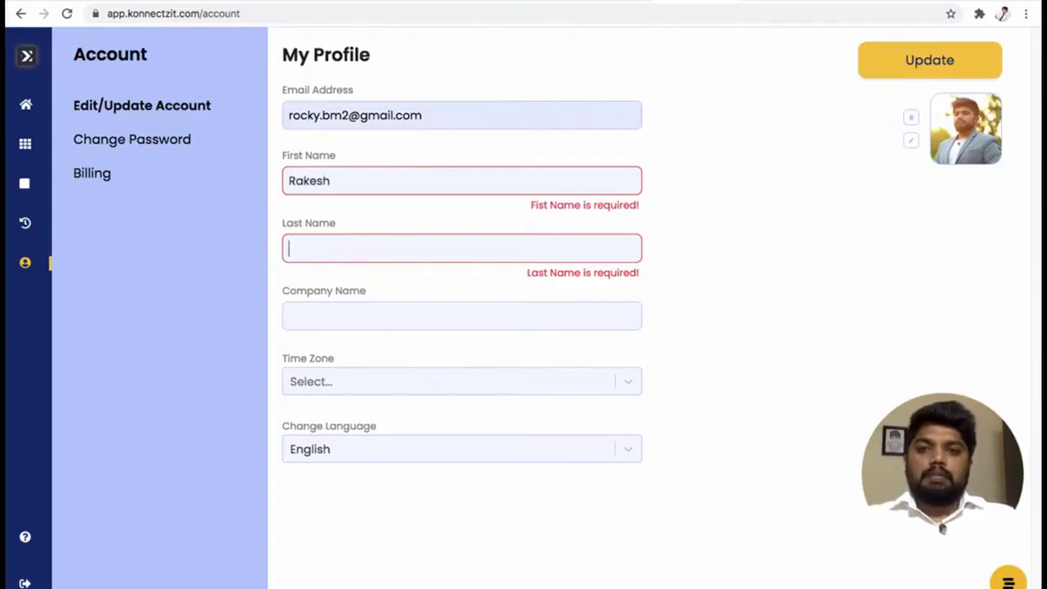
{"action": "type", "text": "Mahesh"}
{"action": "key", "text": "Tab"}
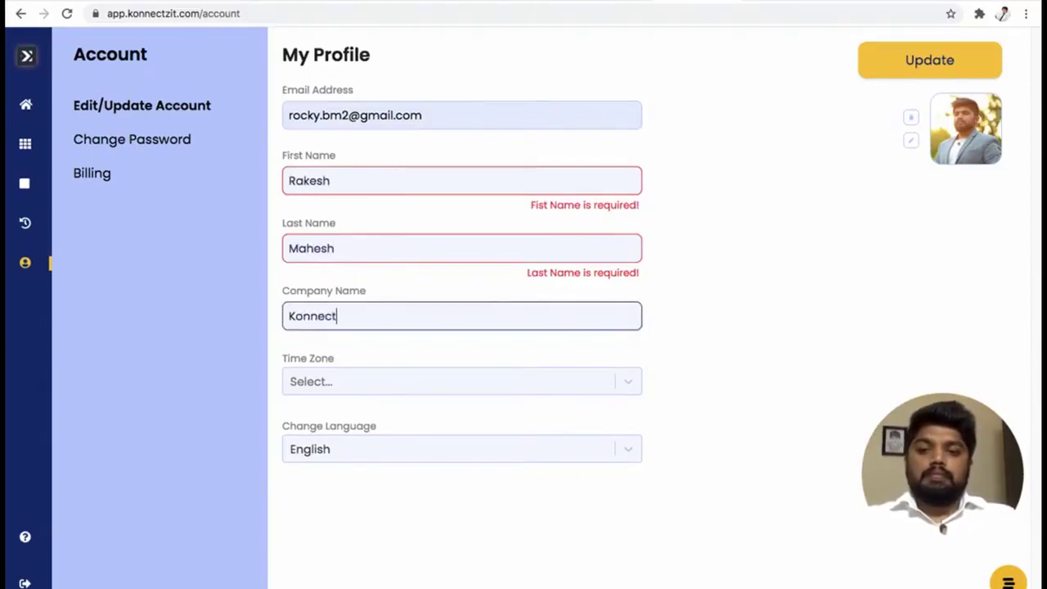
Reselect the (GMT +5:30) Bombay time zone and save the profile successfully.
{"action": "left_click", "coordinate": [476, 387]}
{"action": "scroll", "coordinate": [579, 451], "scroll_direction": "down", "scroll_amount": 10}
{"action": "scroll", "coordinate": [578, 450], "scroll_direction": "down", "scroll_amount": 3}
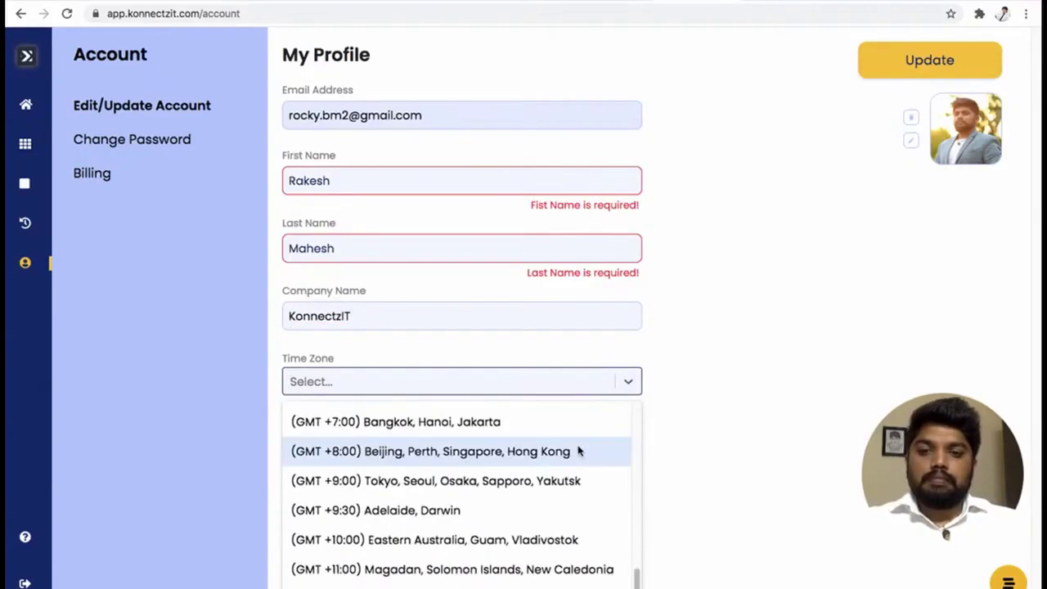
{"action": "scroll", "coordinate": [578, 450], "scroll_direction": "up", "scroll_amount": 1}
{"action": "scroll", "coordinate": [578, 450], "scroll_direction": "up", "scroll_amount": 2}
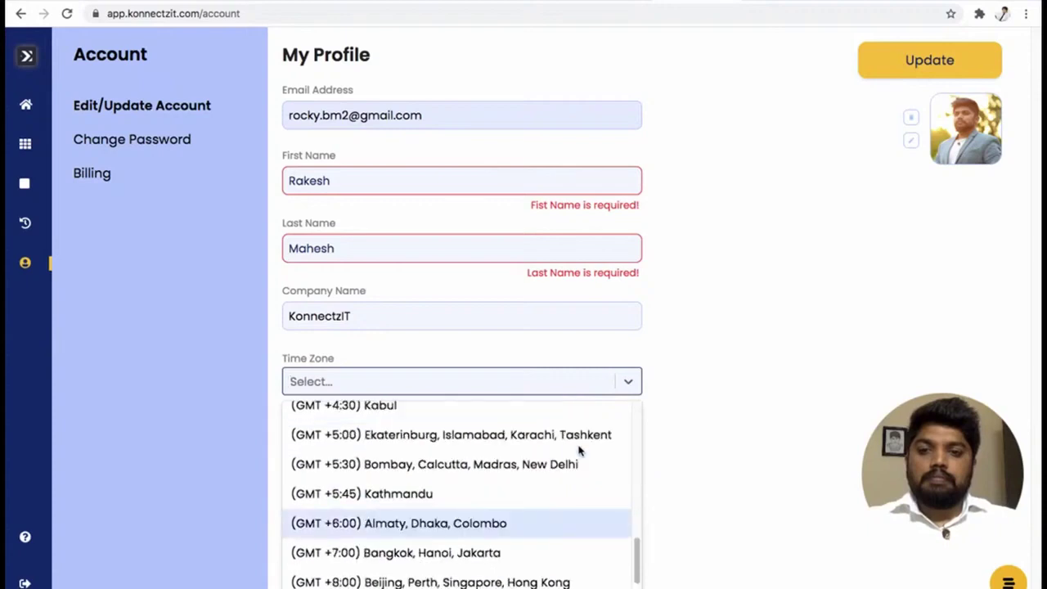
{"action": "left_click", "coordinate": [464, 463]}
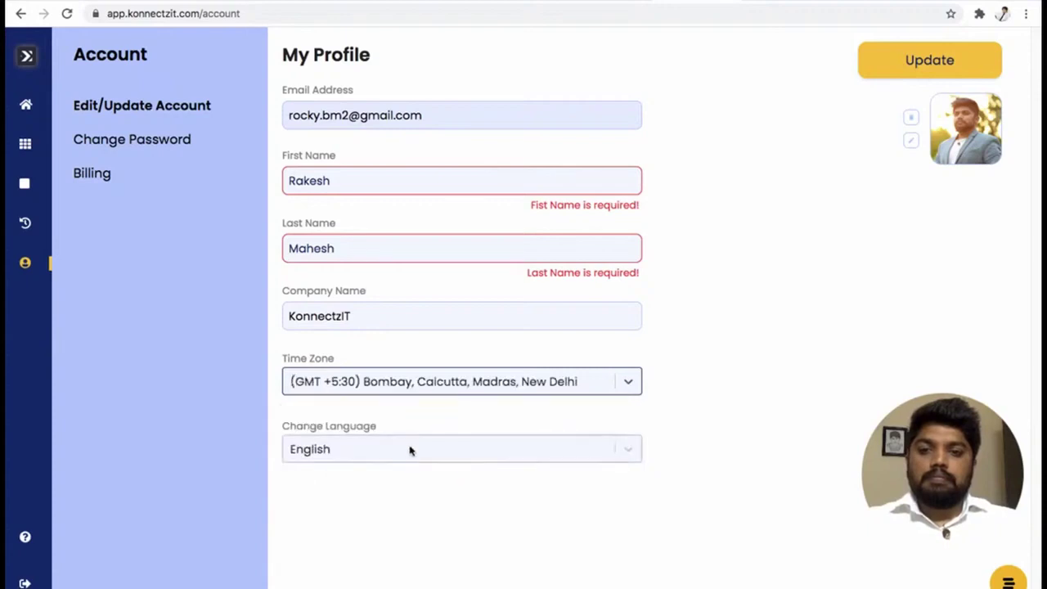
{"action": "left_click", "coordinate": [947, 69]}
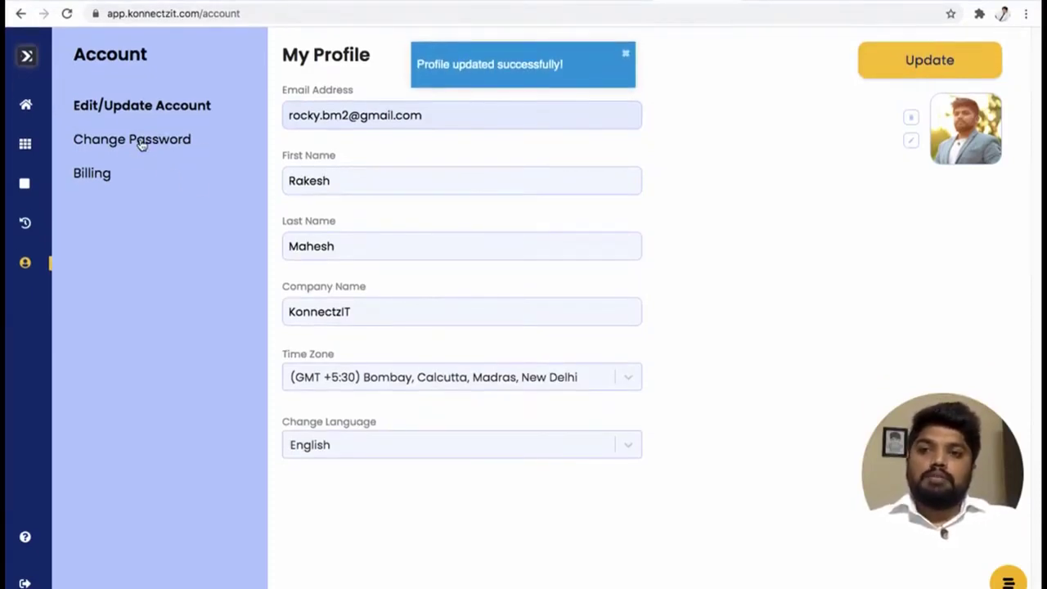
{"action": "left_click", "coordinate": [140, 145]}
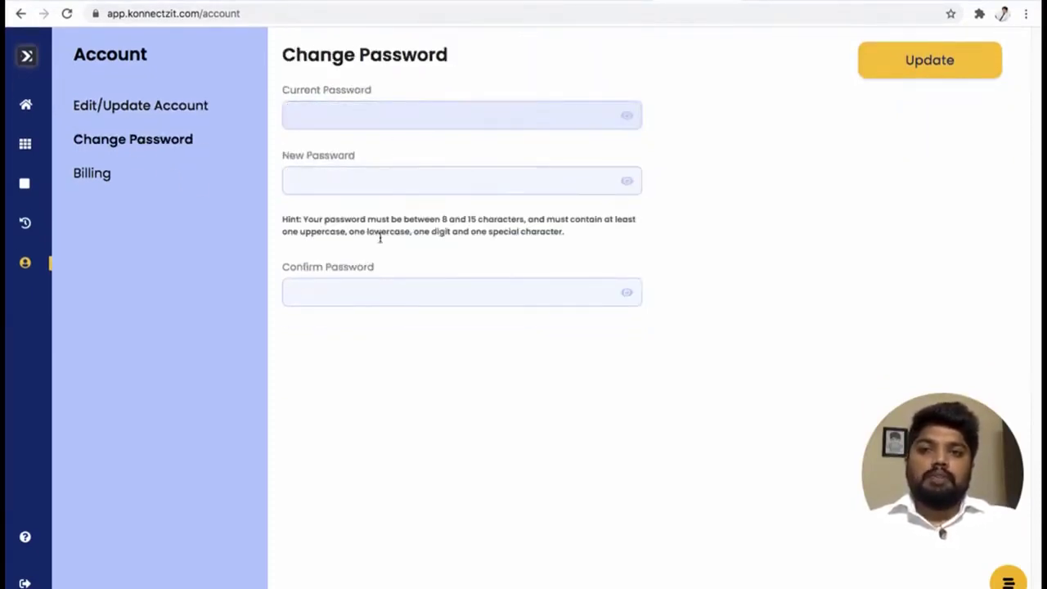
Try coupon code 1234 on the Billing page; it's rejected as invalid, no coupons applied.
{"action": "left_click", "coordinate": [89, 172]}
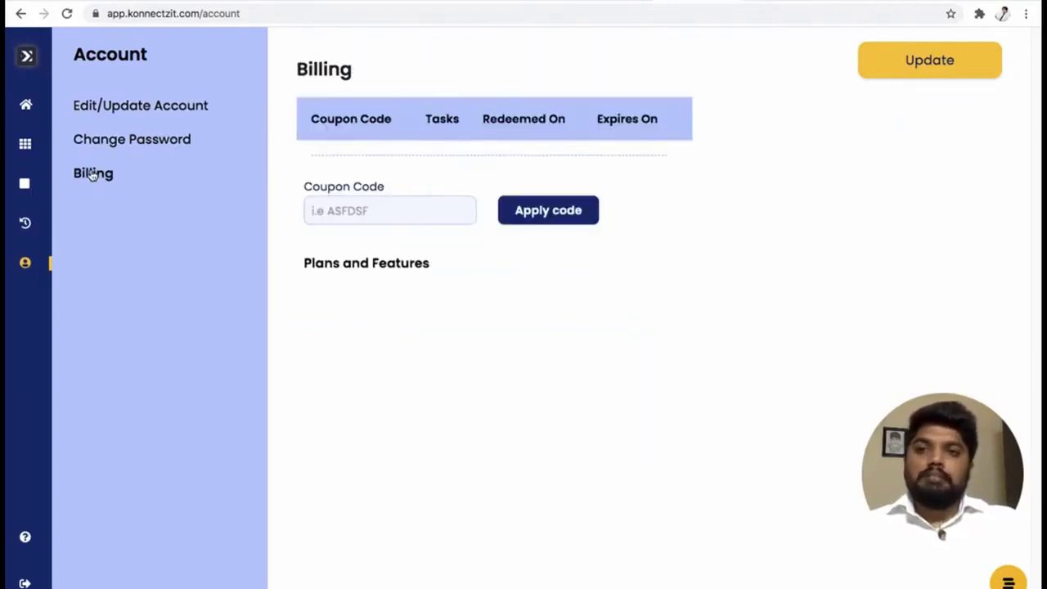
{"action": "scroll", "coordinate": [512, 332], "scroll_direction": "down", "scroll_amount": 2}
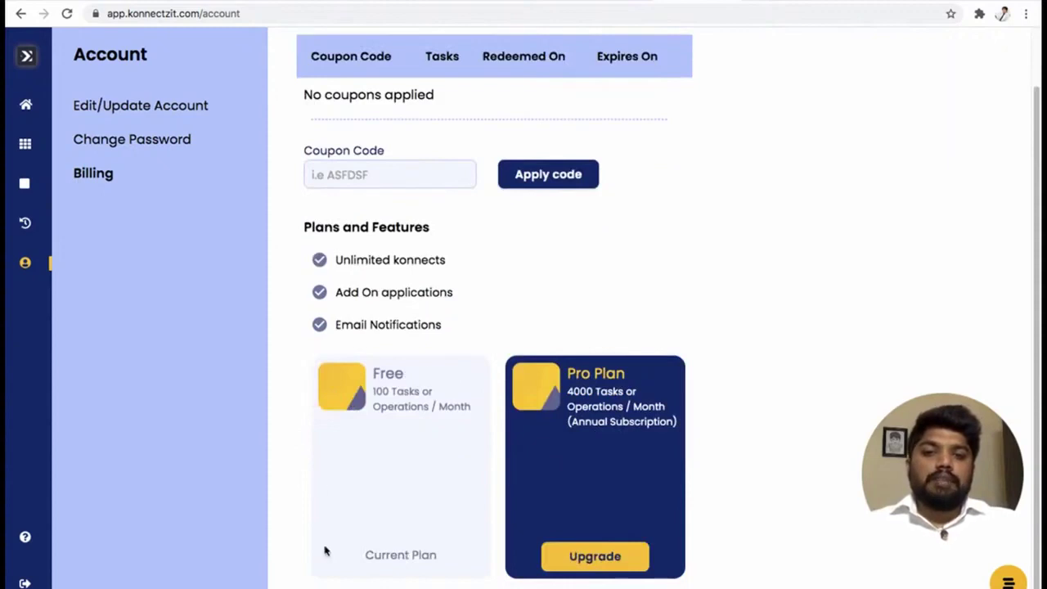
{"action": "scroll", "coordinate": [437, 259], "scroll_direction": "up", "scroll_amount": 2}
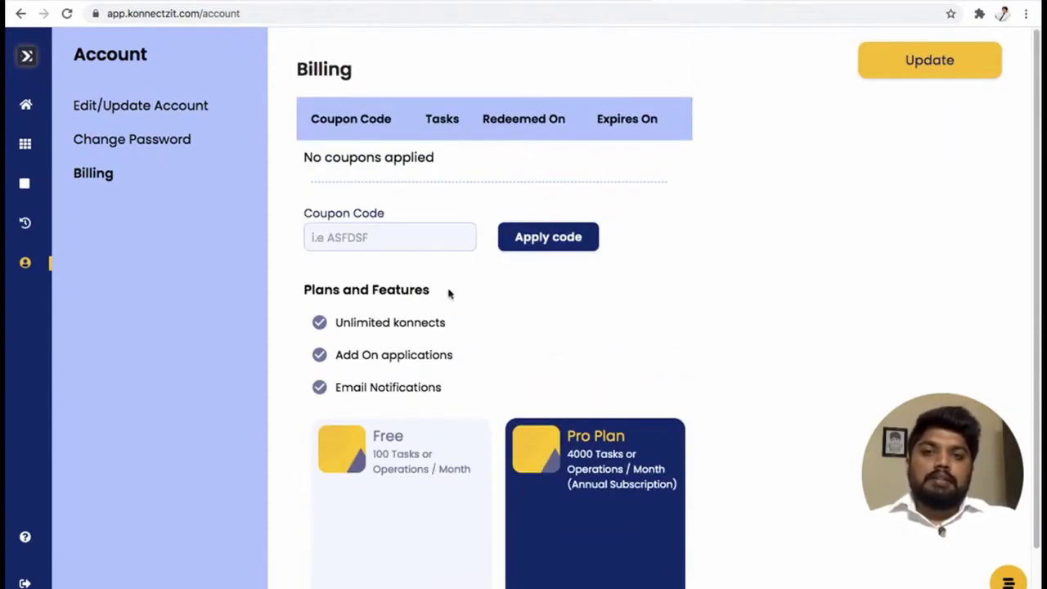
{"action": "left_click", "coordinate": [391, 236]}
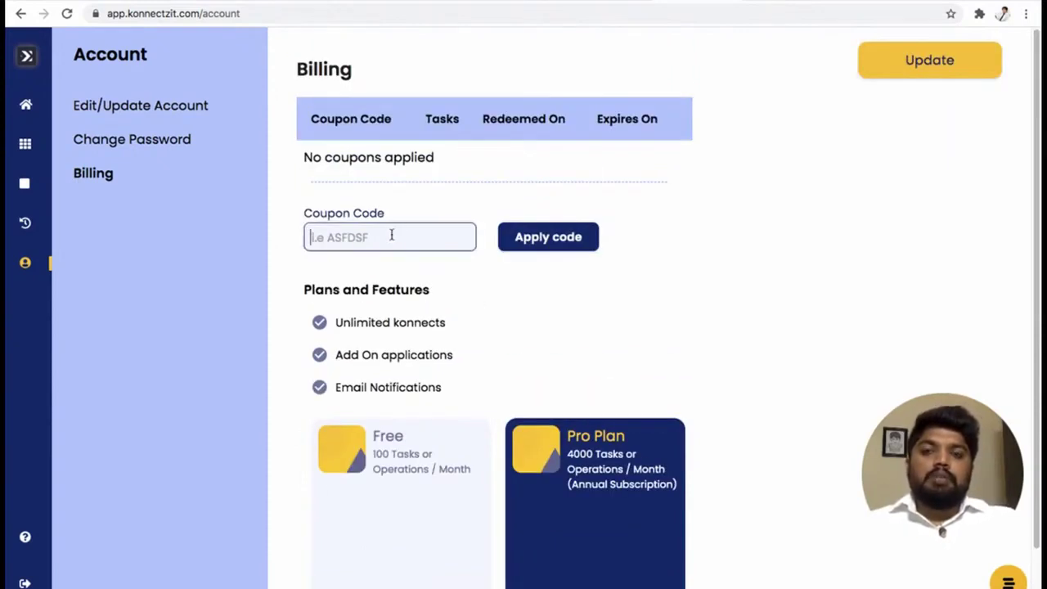
{"action": "type", "text": "12"}
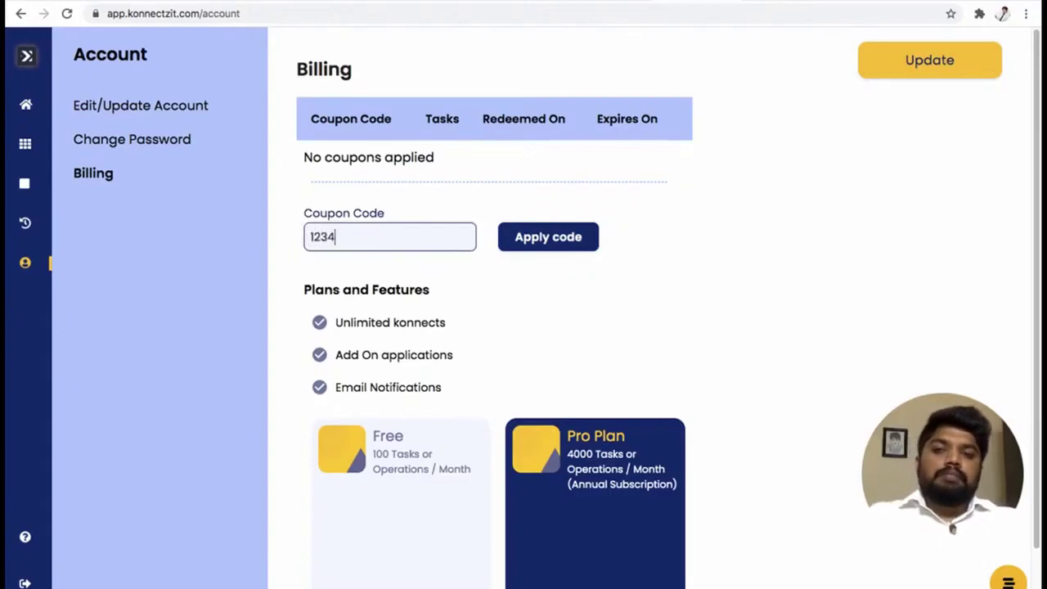
{"action": "type", "text": "34"}
{"action": "left_click", "coordinate": [546, 239]}
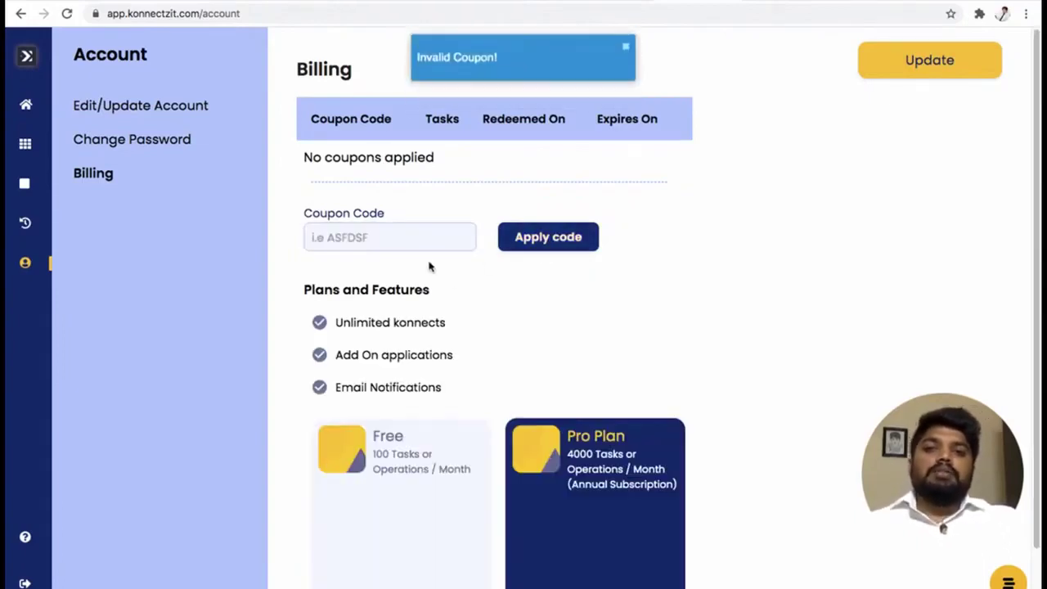
{"action": "double_click", "coordinate": [354, 157]}
{"action": "left_click", "coordinate": [498, 164]}
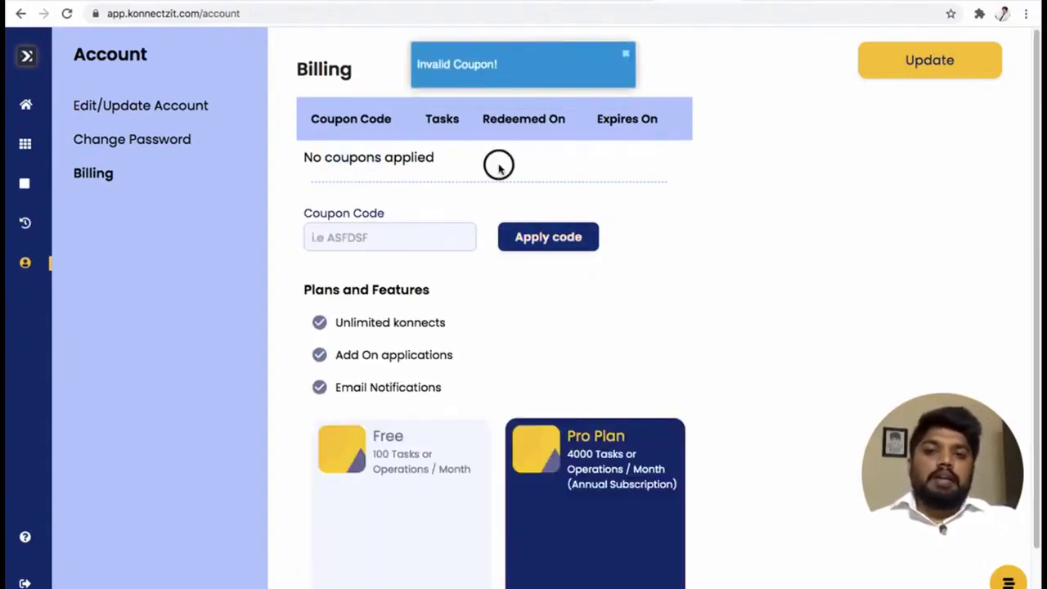
{"action": "scroll", "coordinate": [724, 516], "scroll_direction": "down", "scroll_amount": 1}
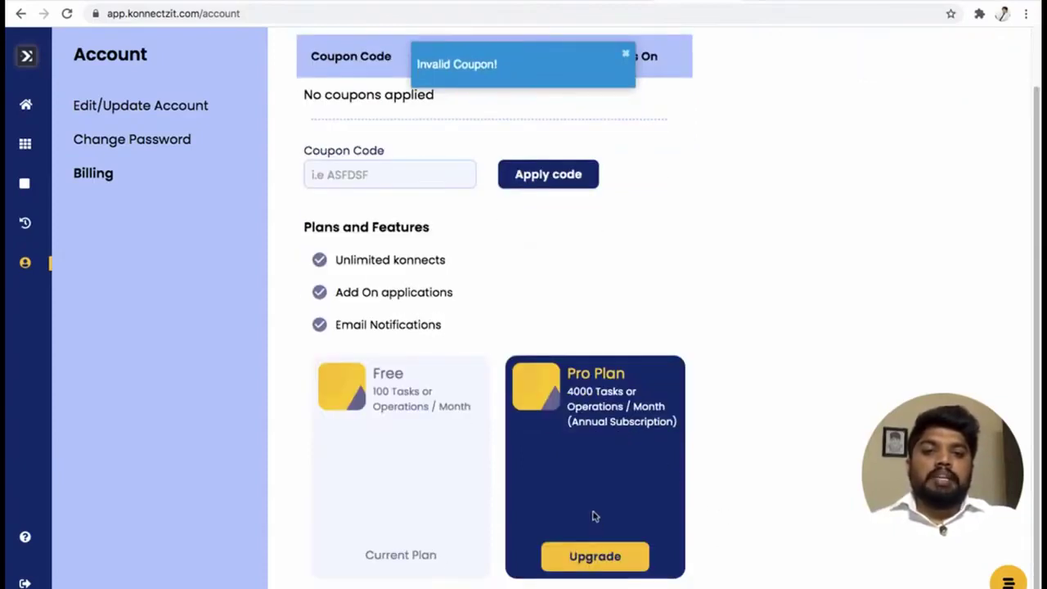
{"action": "scroll", "coordinate": [593, 507], "scroll_direction": "up", "scroll_amount": 1}
Go to the dashboard and note its 2 active konnectz.
{"action": "mouse_move", "coordinate": [58, 176]}
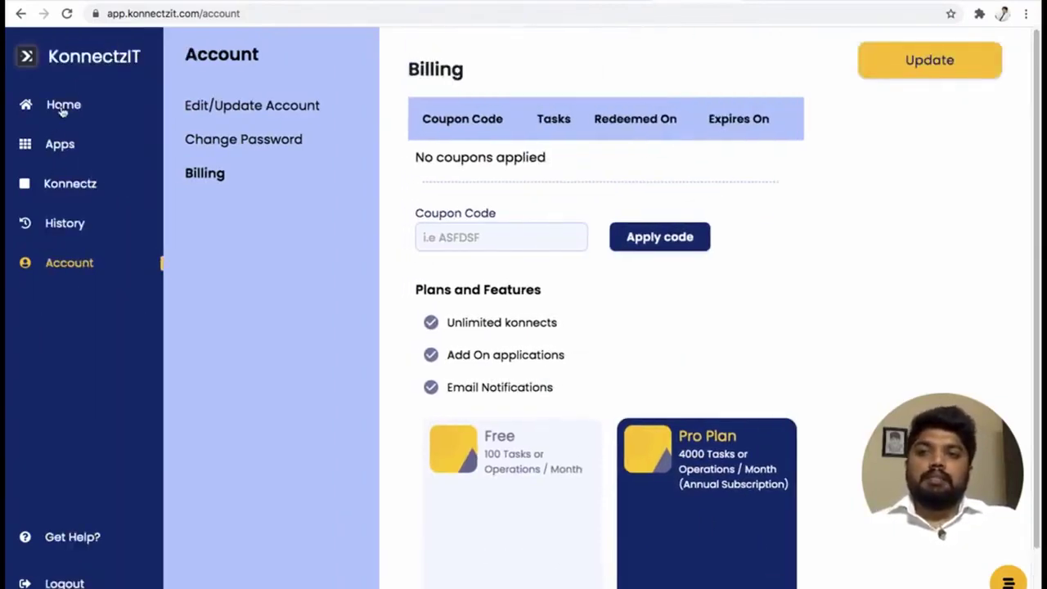
{"action": "left_click", "coordinate": [62, 107]}
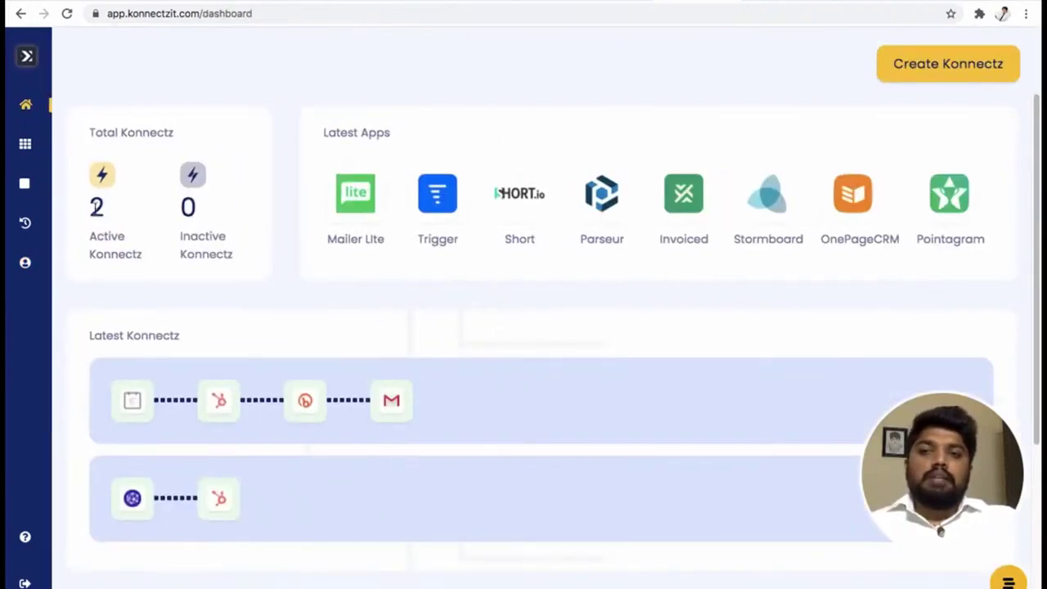
{"action": "left_click_drag", "start_coordinate": [96, 207], "coordinate": [150, 252]}
{"action": "left_click", "coordinate": [184, 278]}
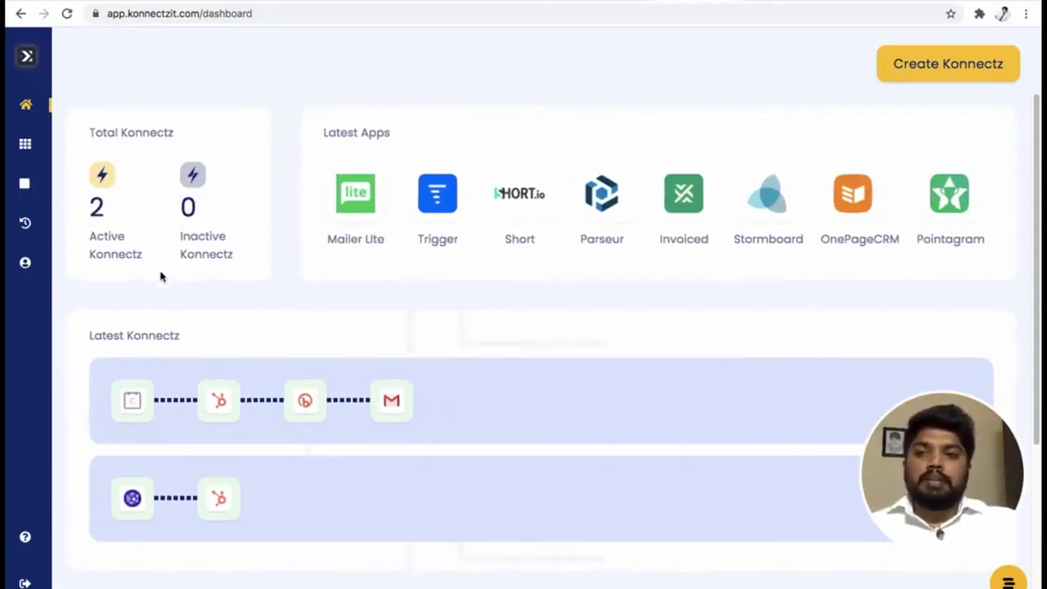
Check Task Consumption: 3 tasks consumed and 97 tasks available.
{"action": "scroll", "coordinate": [160, 276], "scroll_direction": "down", "scroll_amount": 5}
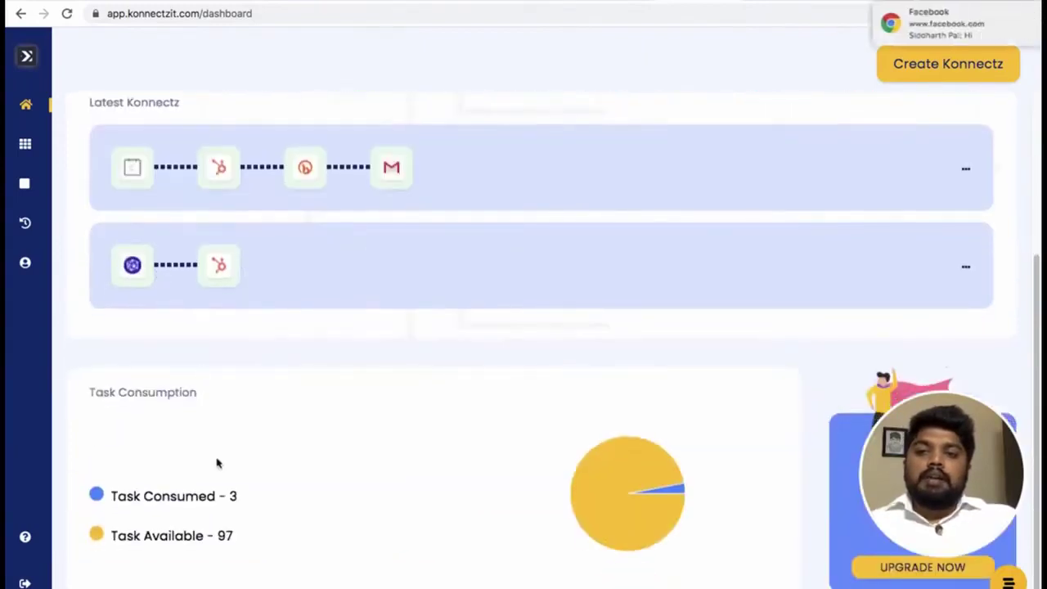
{"action": "double_click", "coordinate": [232, 496]}
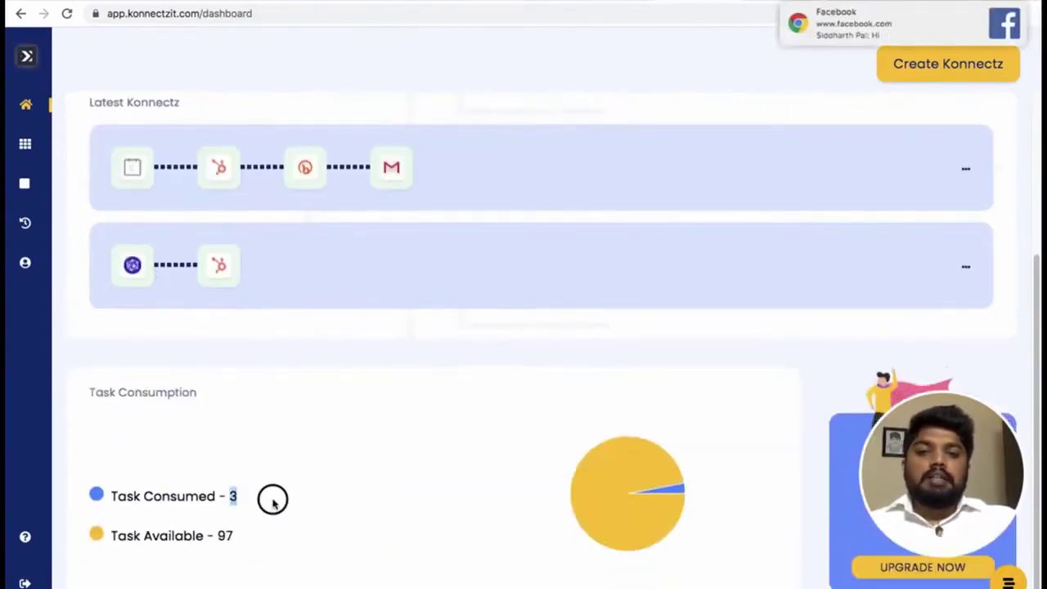
{"action": "left_click", "coordinate": [272, 500]}
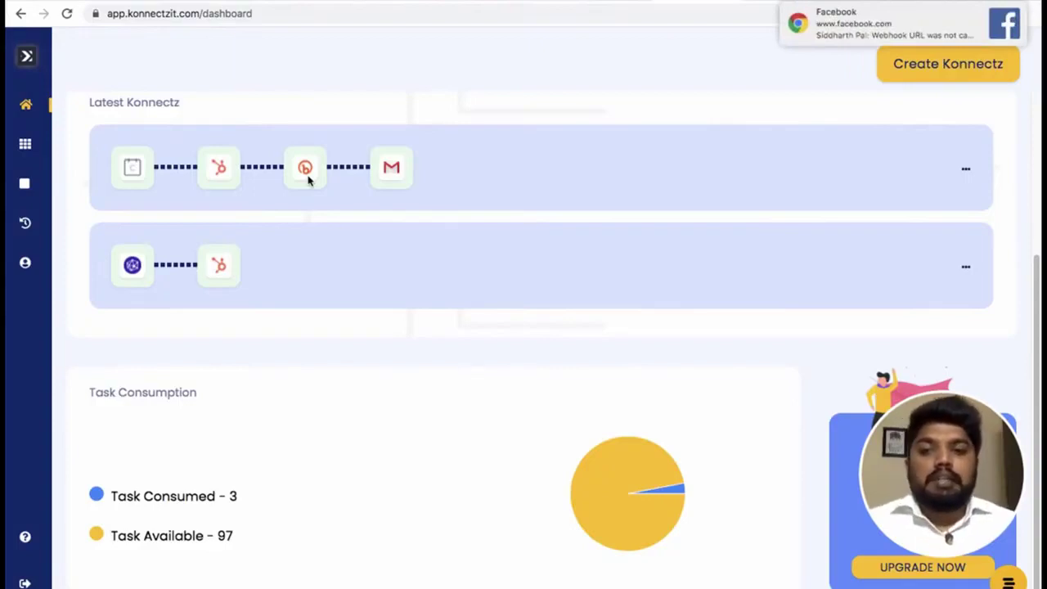
{"action": "double_click", "coordinate": [232, 496]}
{"action": "left_click", "coordinate": [294, 495]}
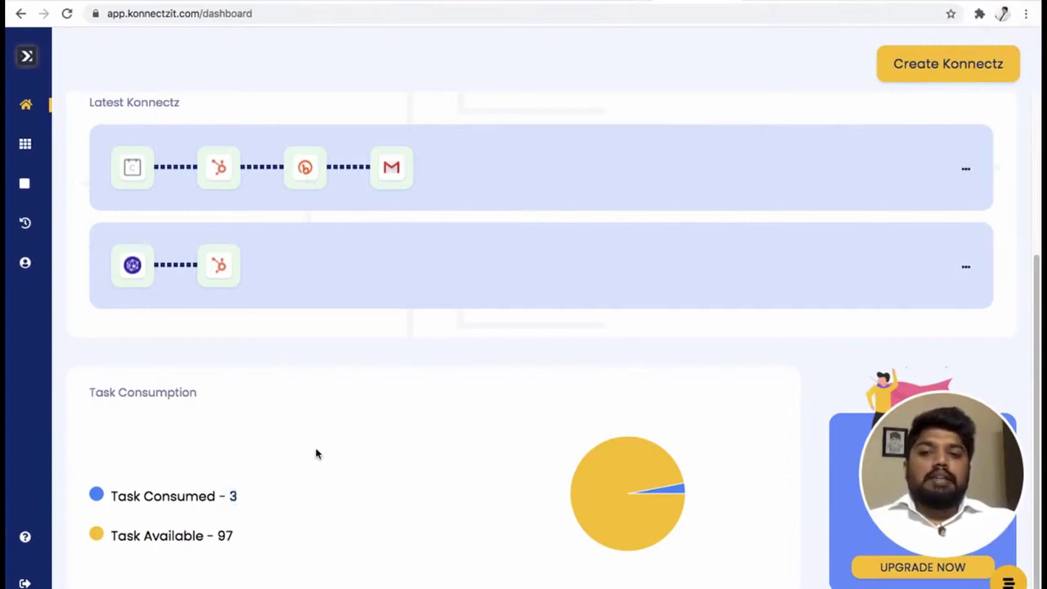
{"action": "double_click", "coordinate": [226, 535]}
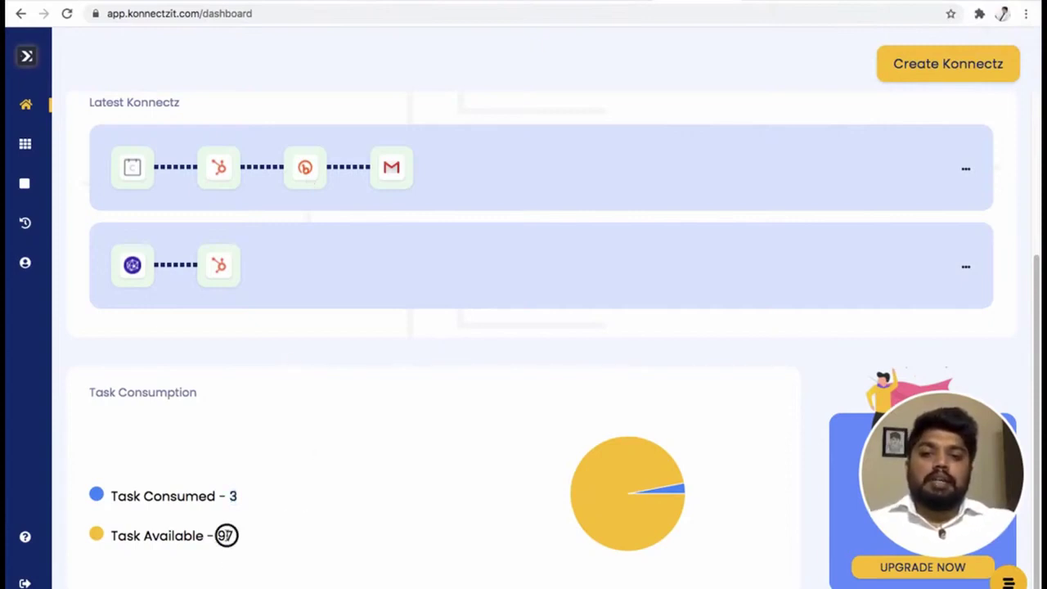
{"action": "left_click", "coordinate": [262, 522]}
{"action": "double_click", "coordinate": [233, 494]}
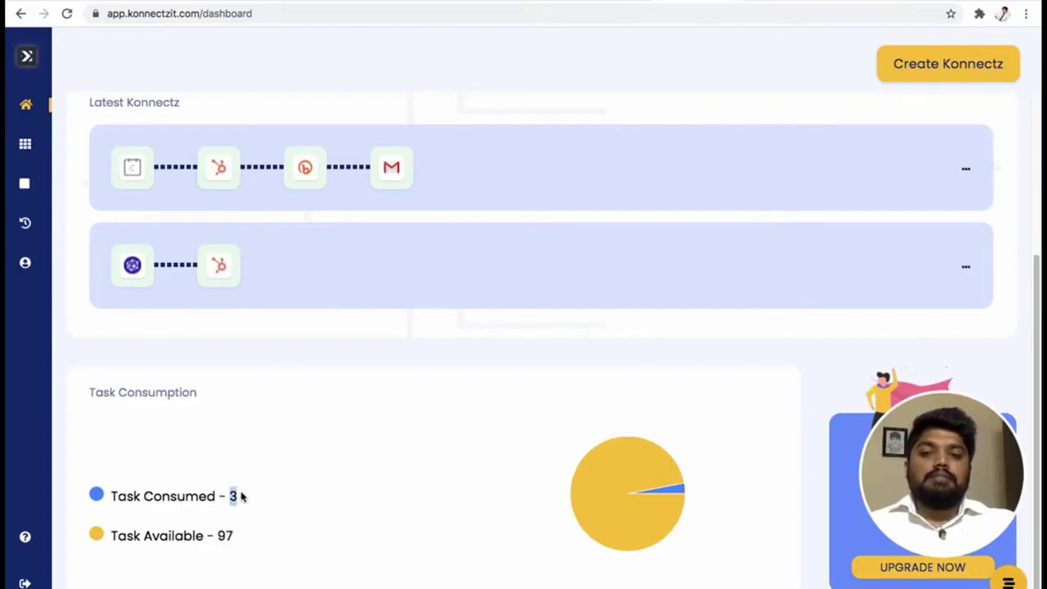
{"action": "left_click", "coordinate": [270, 201]}
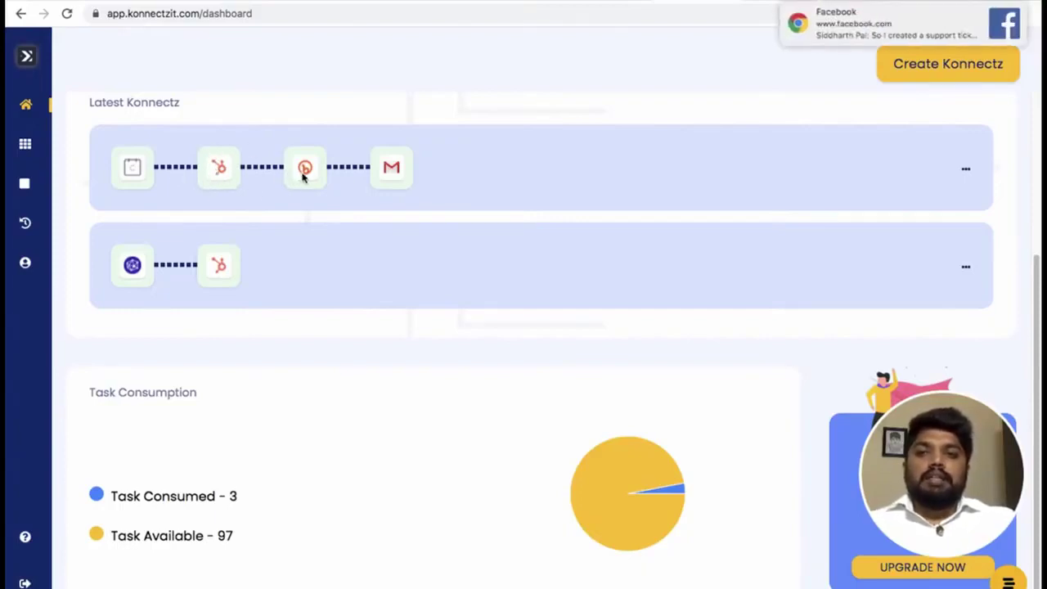
Review the Calendly konnect's HubSpot, Bitly, Text Formatter and Gmail flow in the editor, then go back.
{"action": "mouse_move", "coordinate": [40, 167]}
{"action": "left_click", "coordinate": [72, 190]}
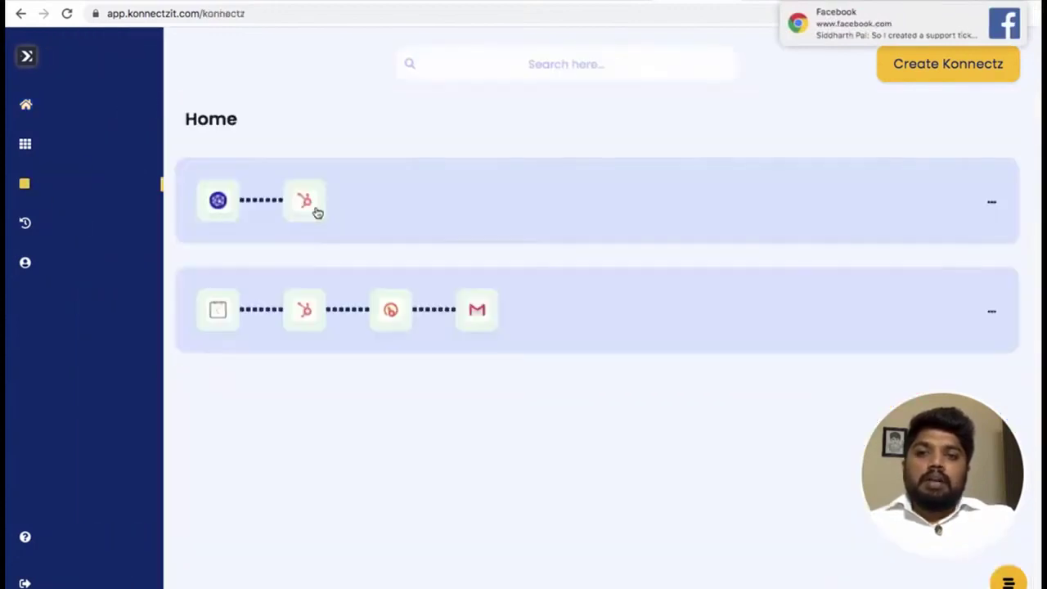
{"action": "left_click", "coordinate": [448, 306]}
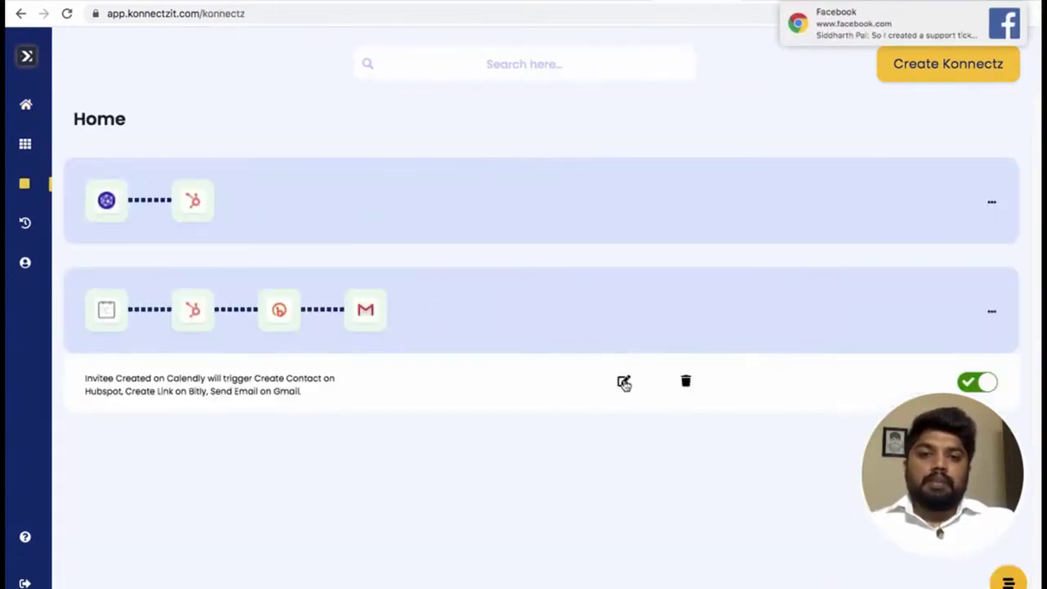
{"action": "left_click", "coordinate": [624, 381]}
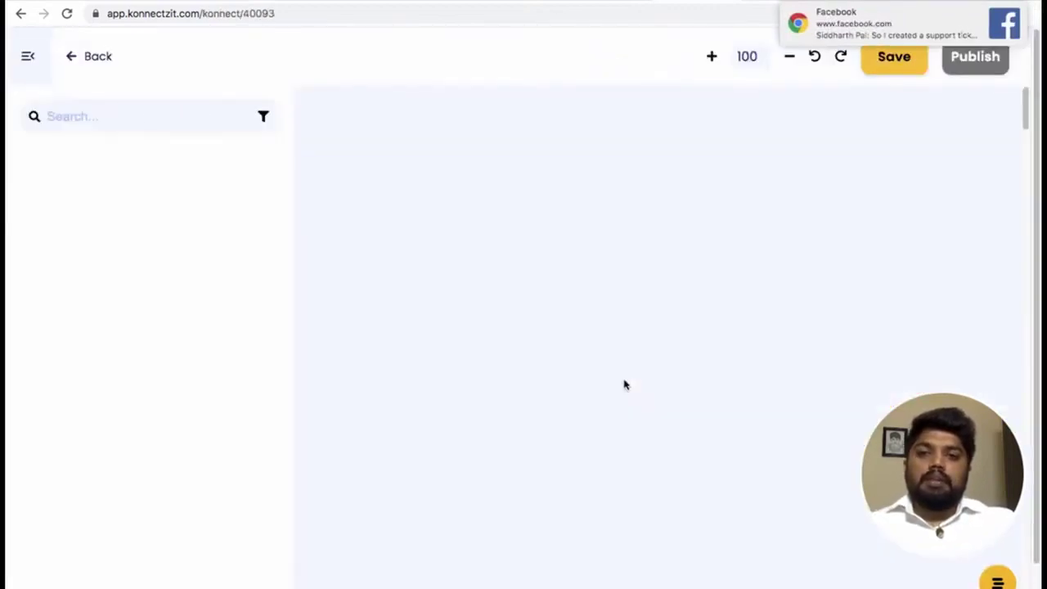
{"action": "left_click", "coordinate": [28, 59]}
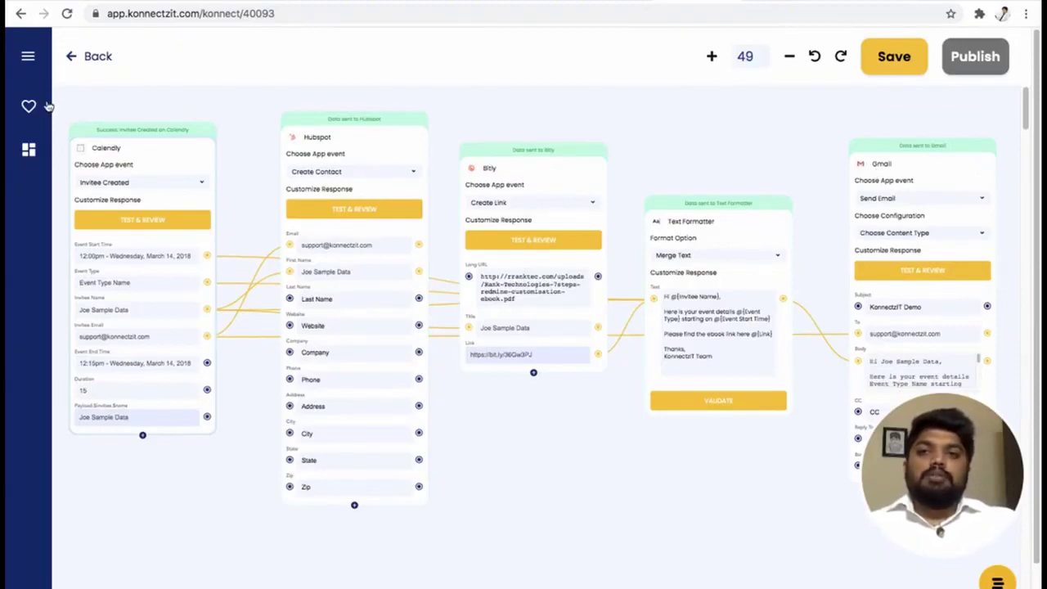
{"action": "left_click", "coordinate": [96, 59]}
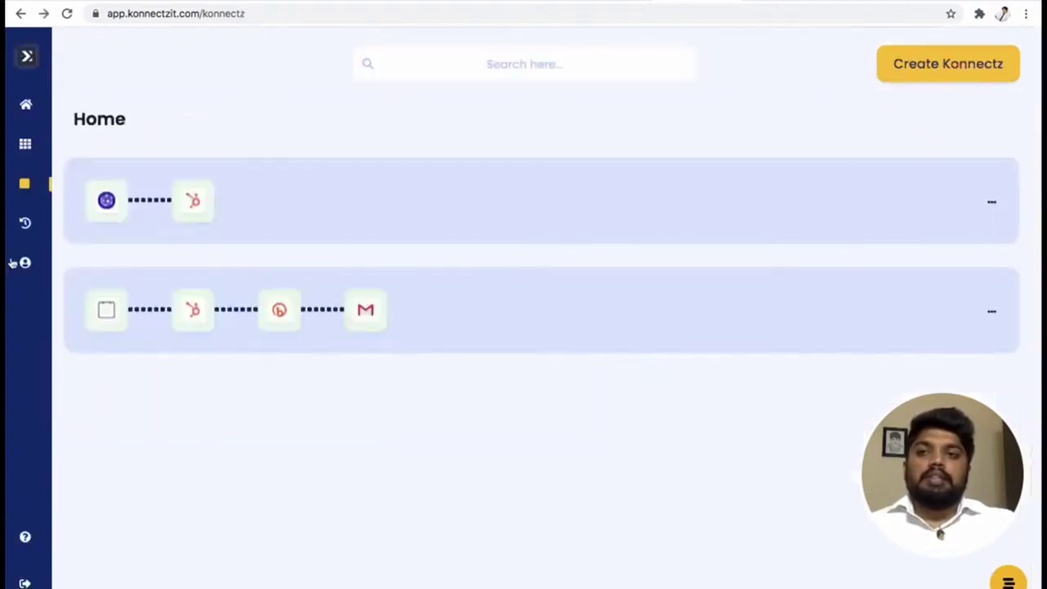
Return to the dashboard and scroll through its Task Consumption summary.
{"action": "mouse_move", "coordinate": [59, 265]}
{"action": "left_click", "coordinate": [63, 110]}
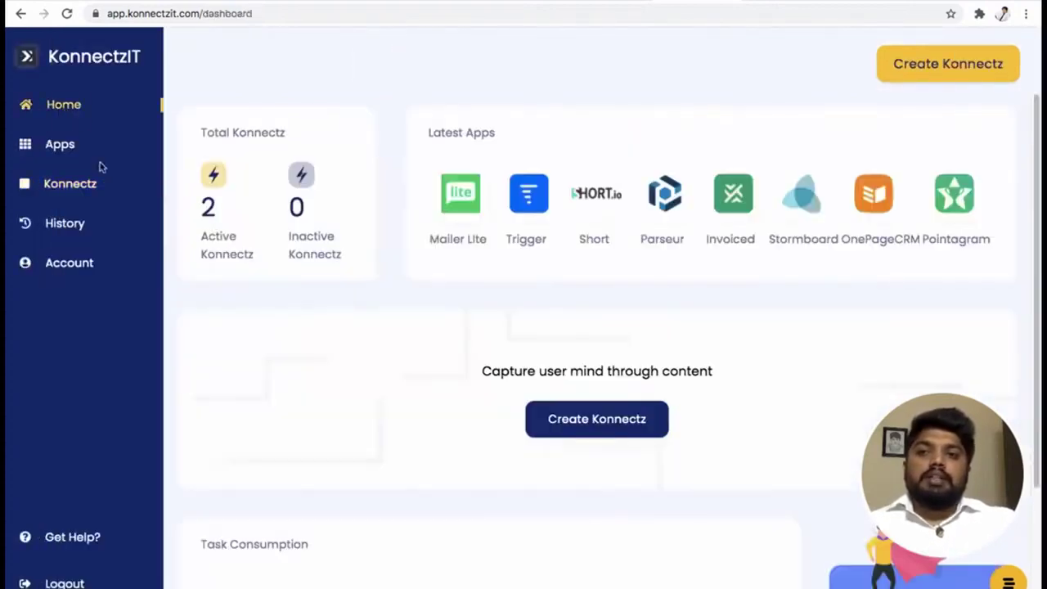
{"action": "scroll", "coordinate": [301, 333], "scroll_direction": "down", "scroll_amount": 3}
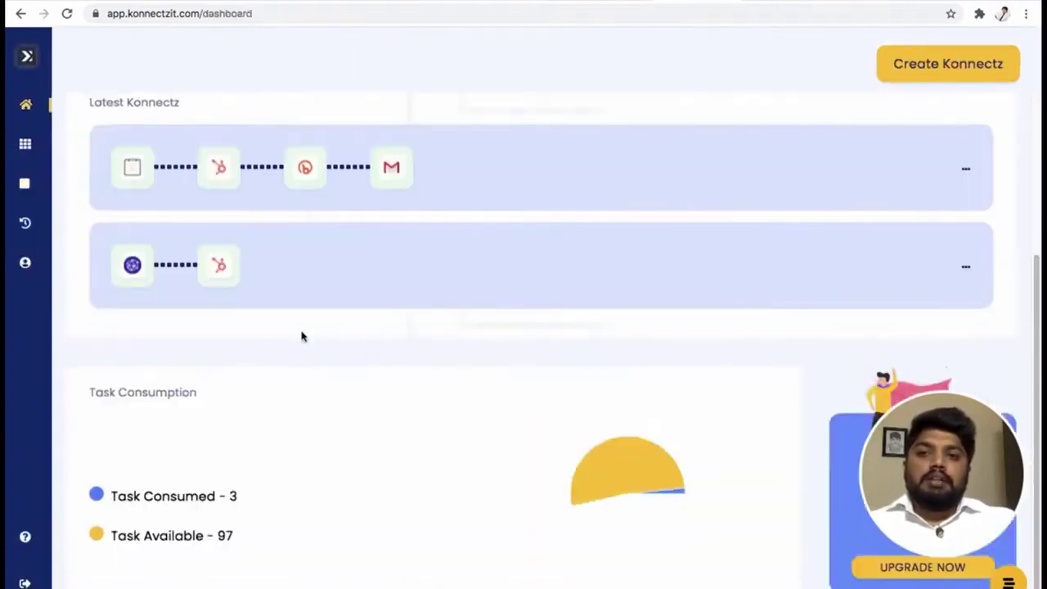
{"action": "left_click", "coordinate": [240, 497]}
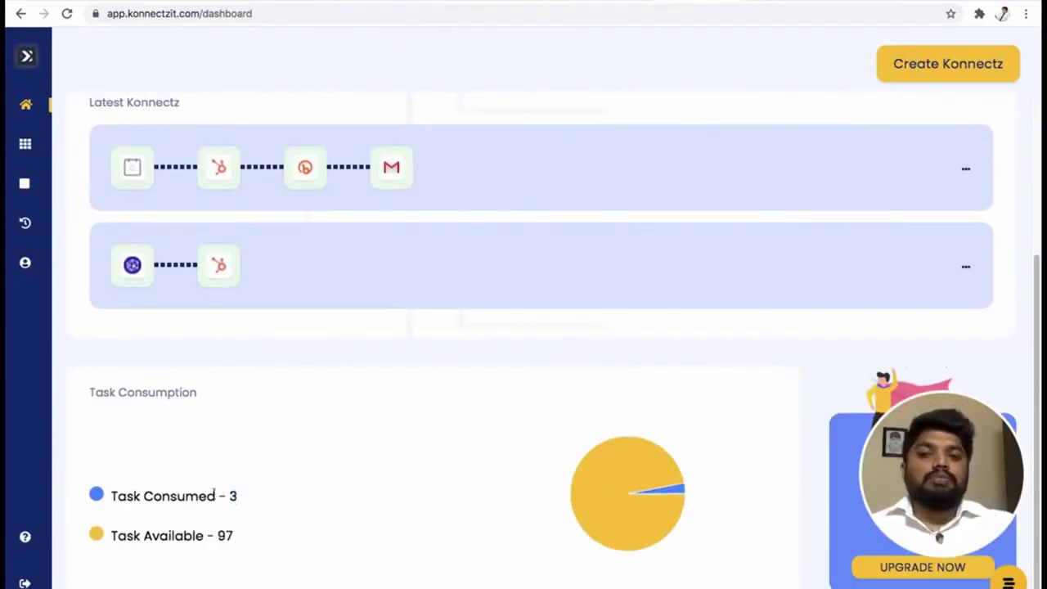
{"action": "scroll", "coordinate": [309, 470], "scroll_direction": "up", "scroll_amount": 3}
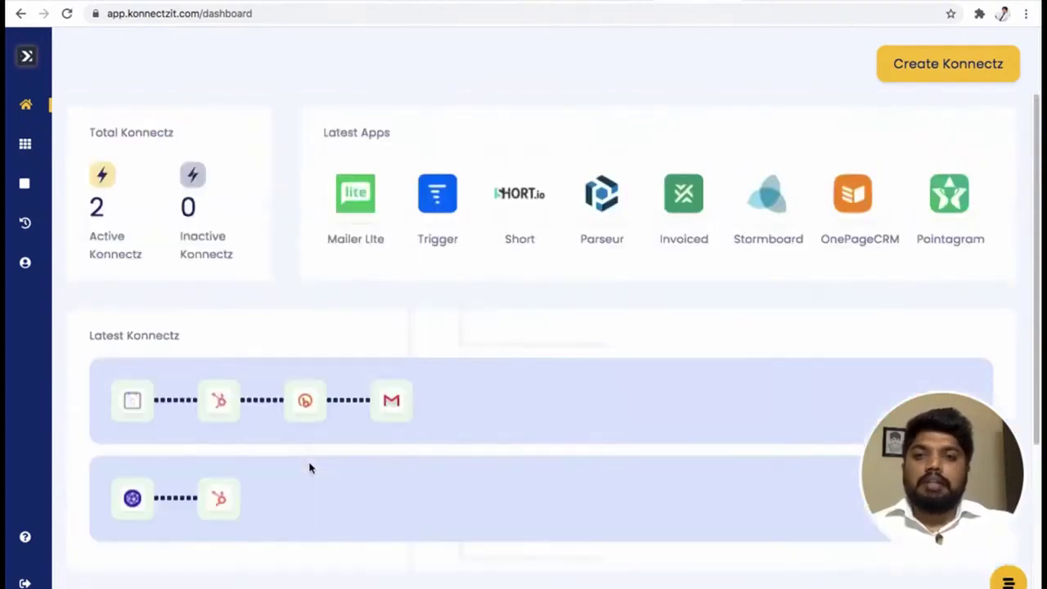
Open the KonnectzIT help chat and close it again.
{"action": "mouse_move", "coordinate": [49, 147]}
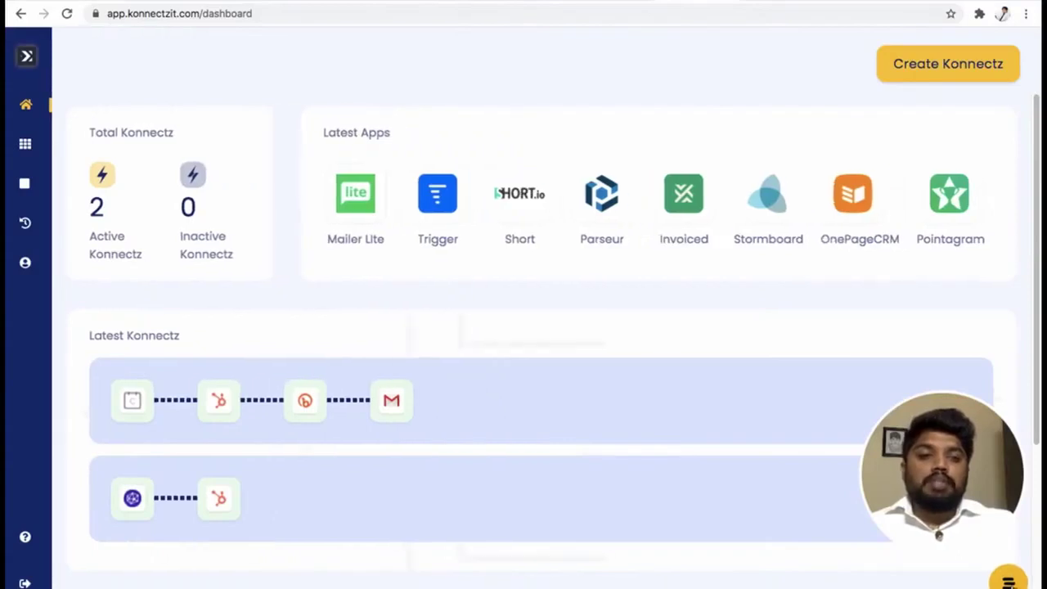
{"action": "left_click", "coordinate": [1008, 577]}
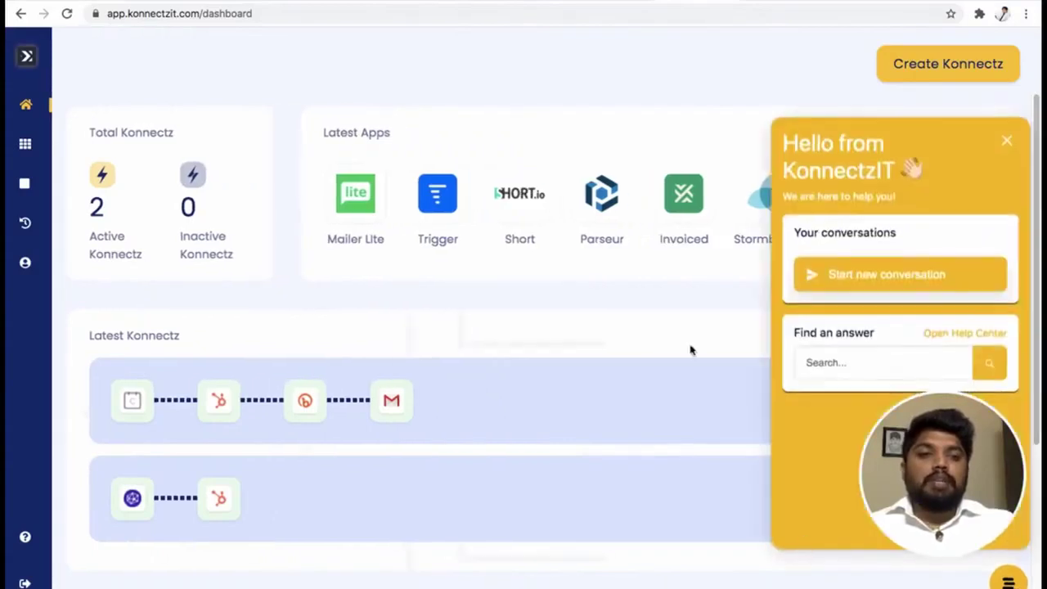
{"action": "left_click", "coordinate": [1007, 140]}
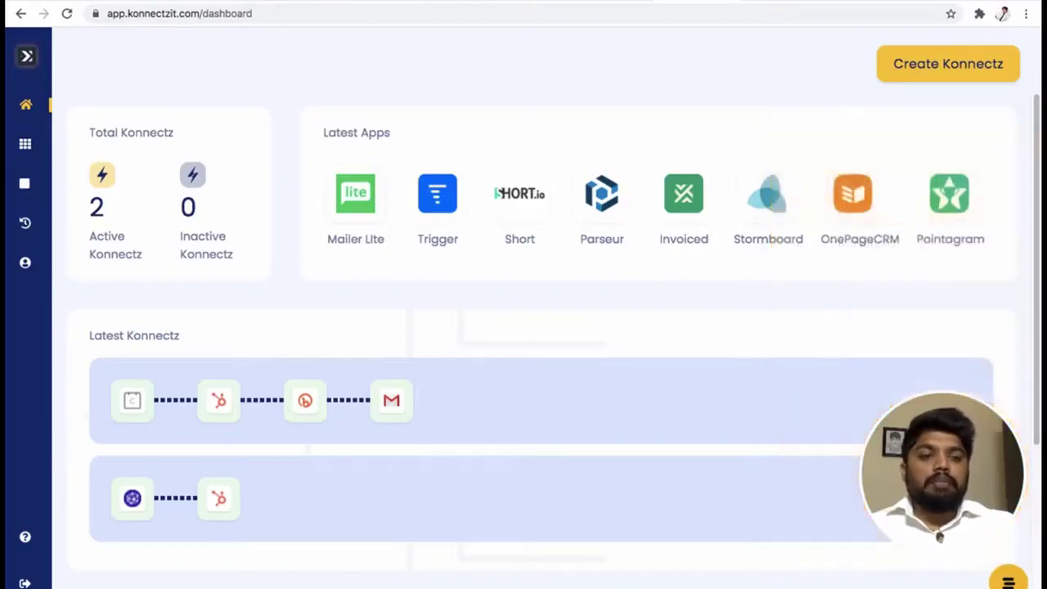